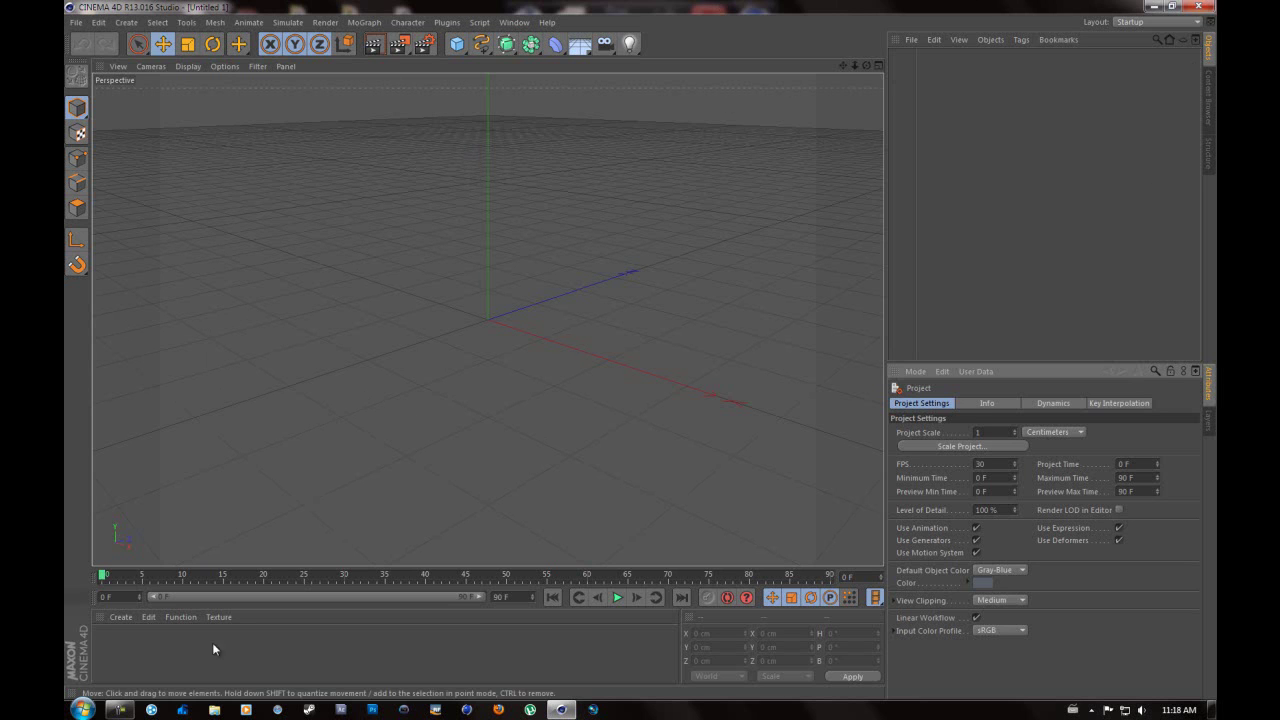
pyautogui.click(572, 709)
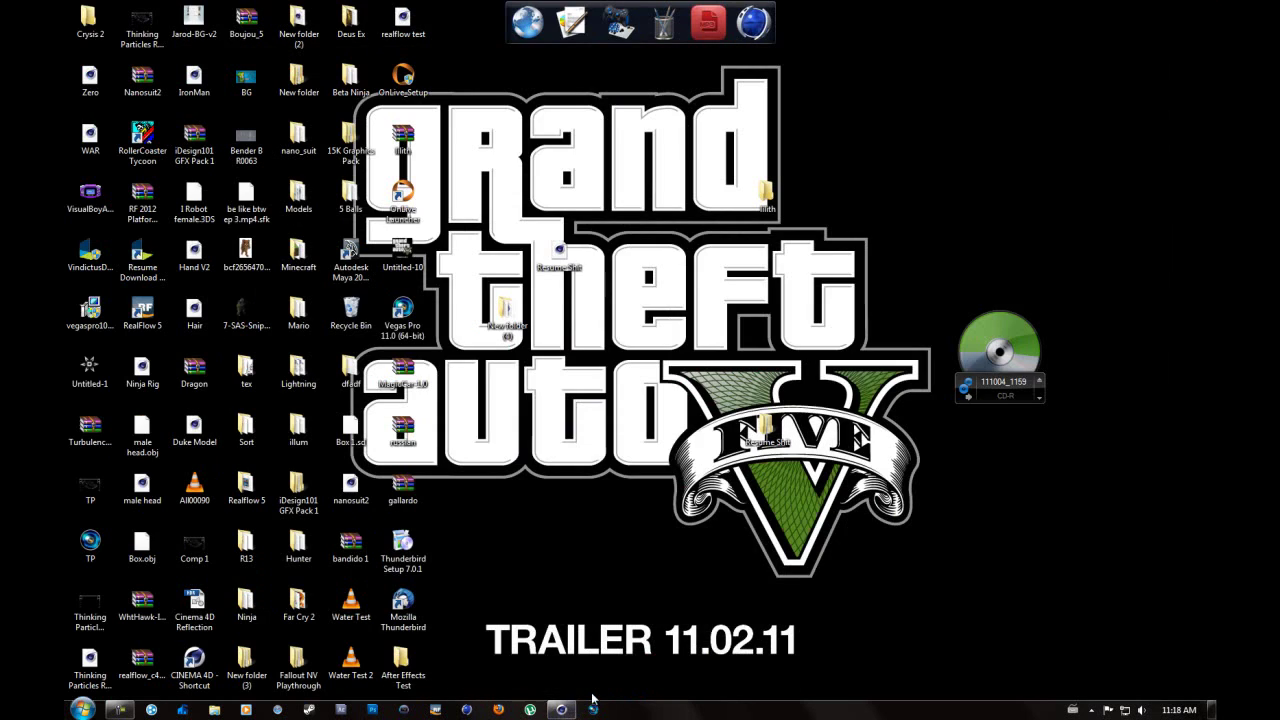
pyautogui.click(566, 709)
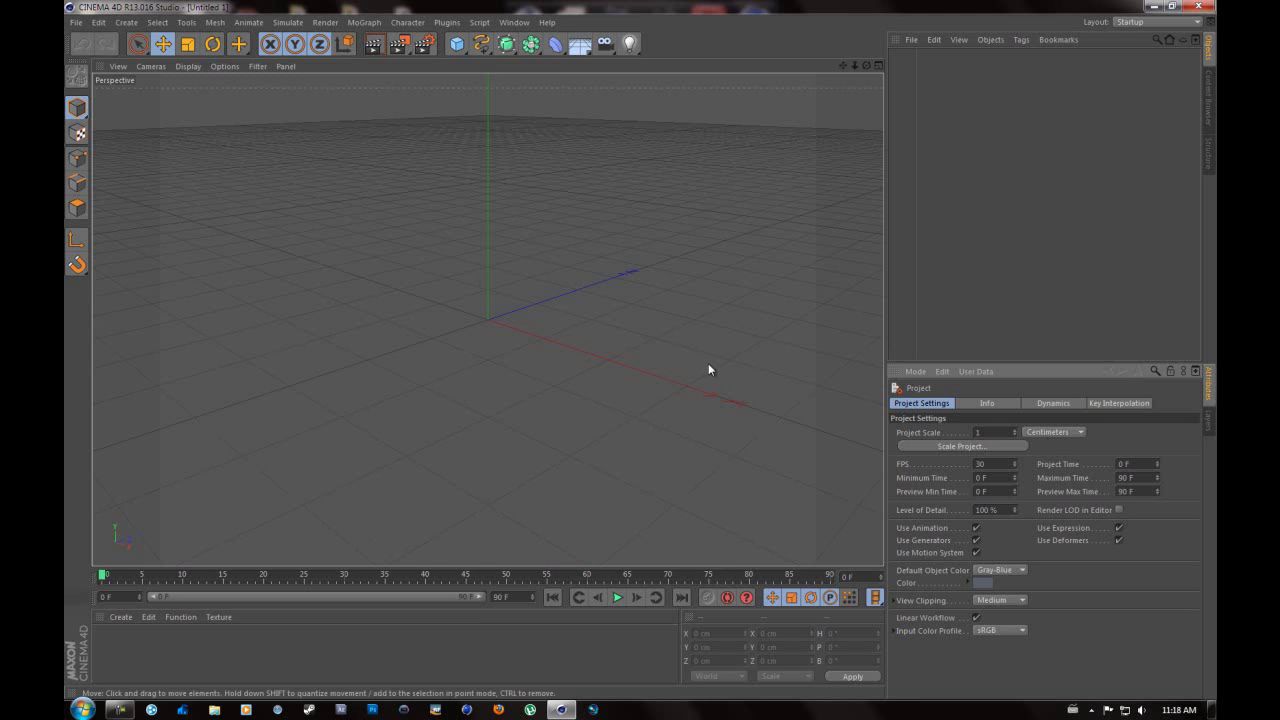
# Set the render output size to 1920 pixels wide by 1080 pixels high
pyautogui.click(425, 43)
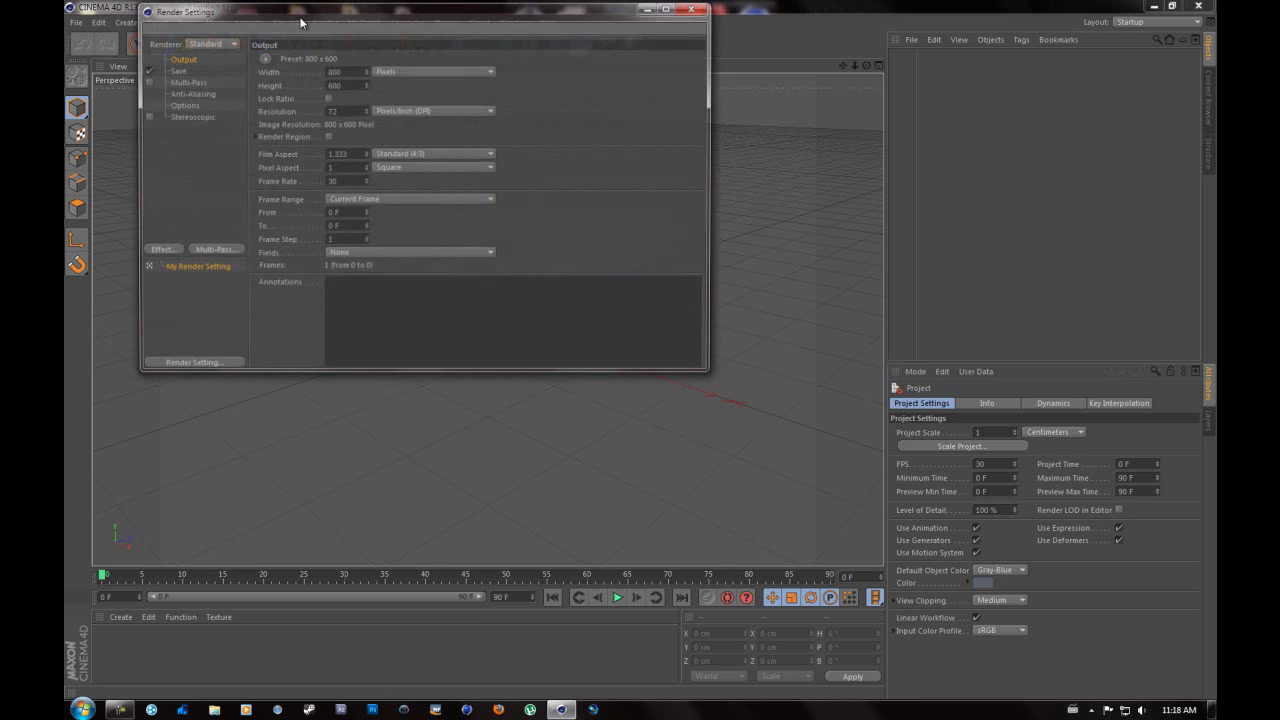
pyautogui.doubleClick(338, 70)
pyautogui.write('1920')
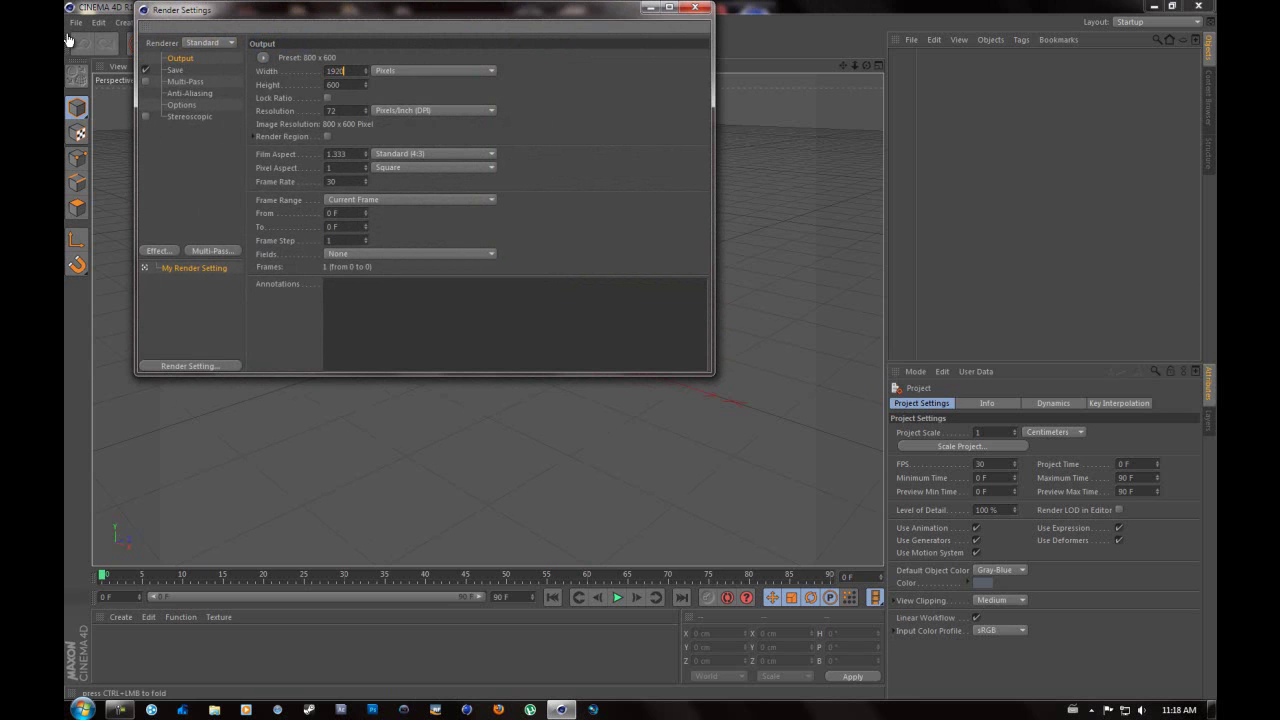
pyautogui.doubleClick(336, 85)
pyautogui.write('1')
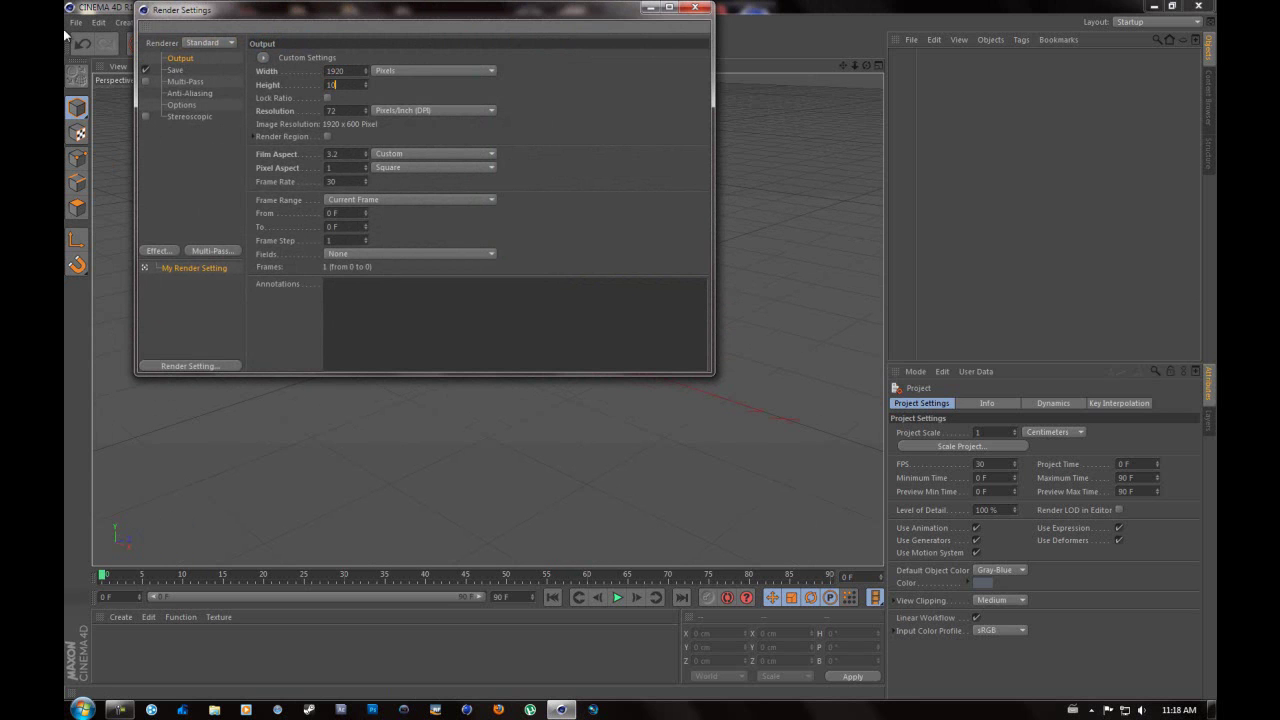
pyautogui.write('080')
pyautogui.press('Tab')
pyautogui.click(695, 7)
pyautogui.click(121, 709)
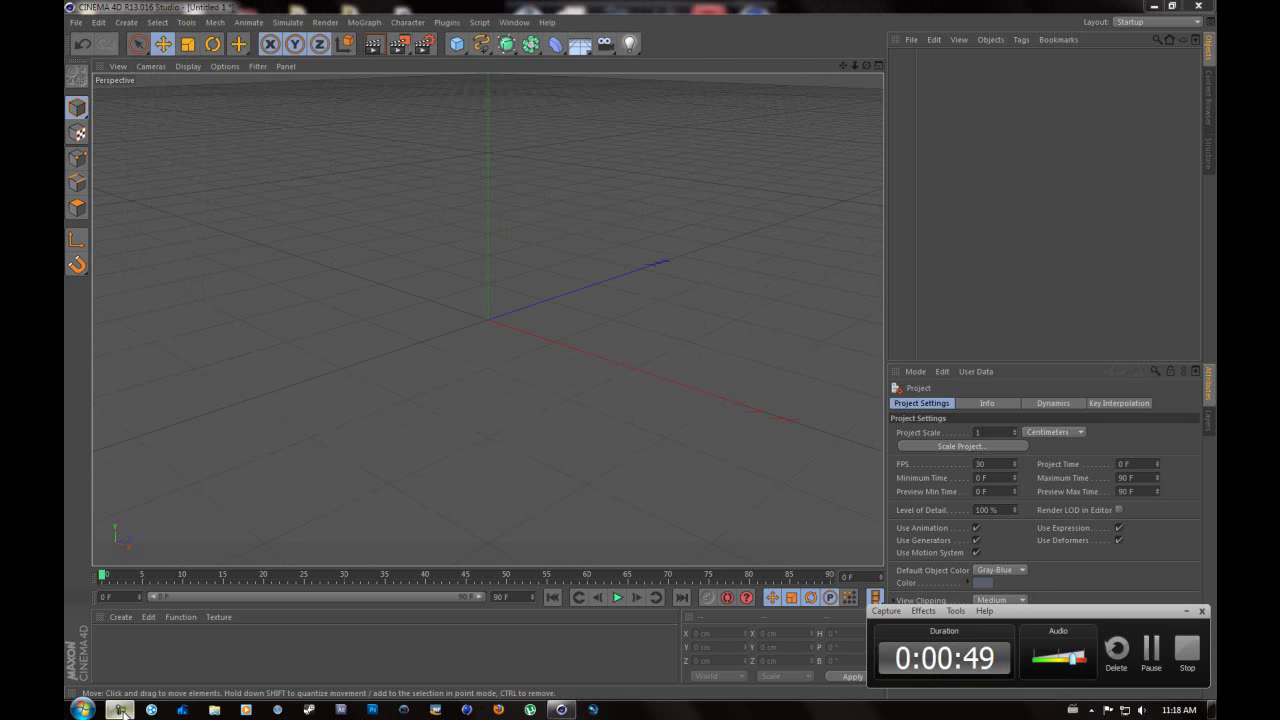
pyautogui.click(120, 710)
pyautogui.click(428, 46)
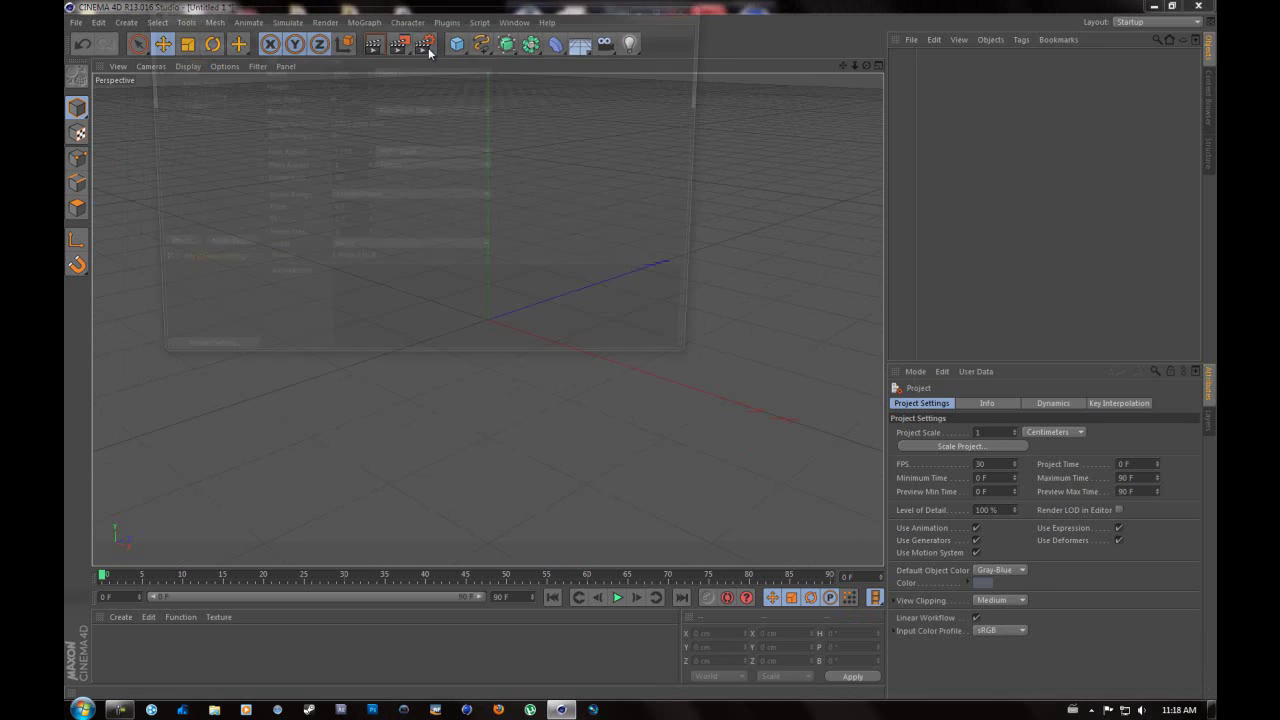
pyautogui.click(702, 9)
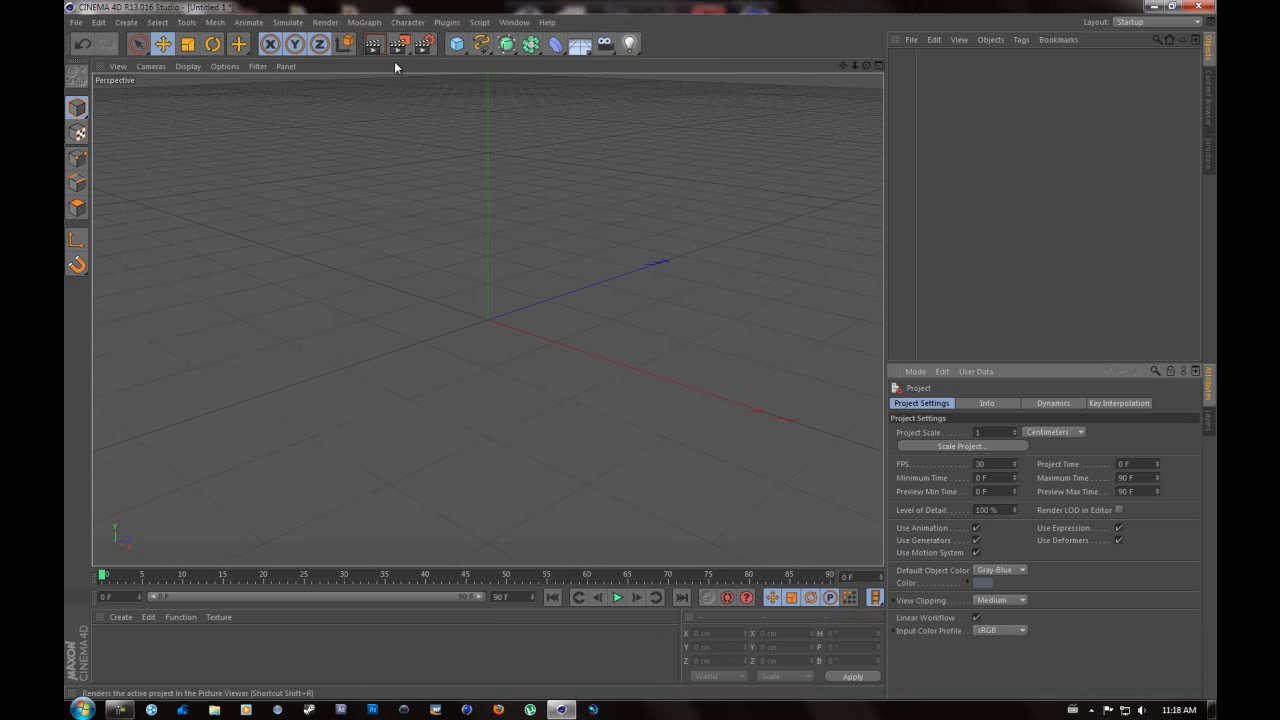
pyautogui.click(457, 45)
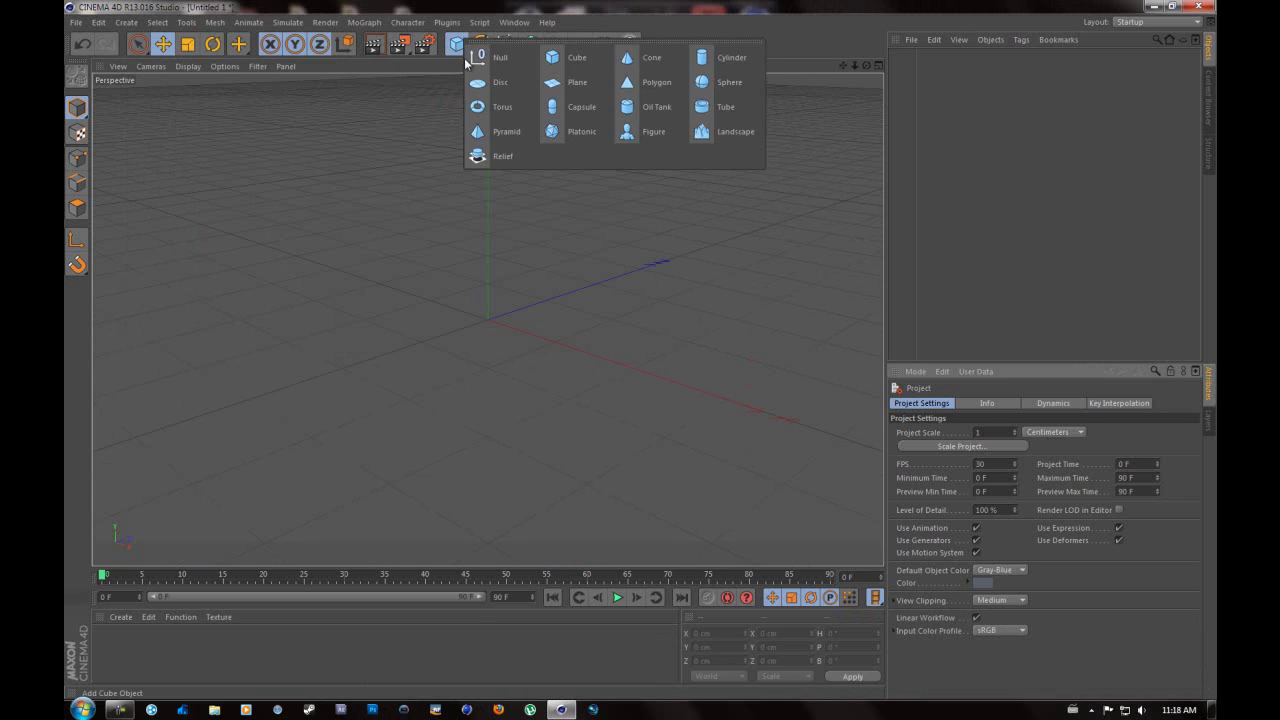
pyautogui.click(653, 134)
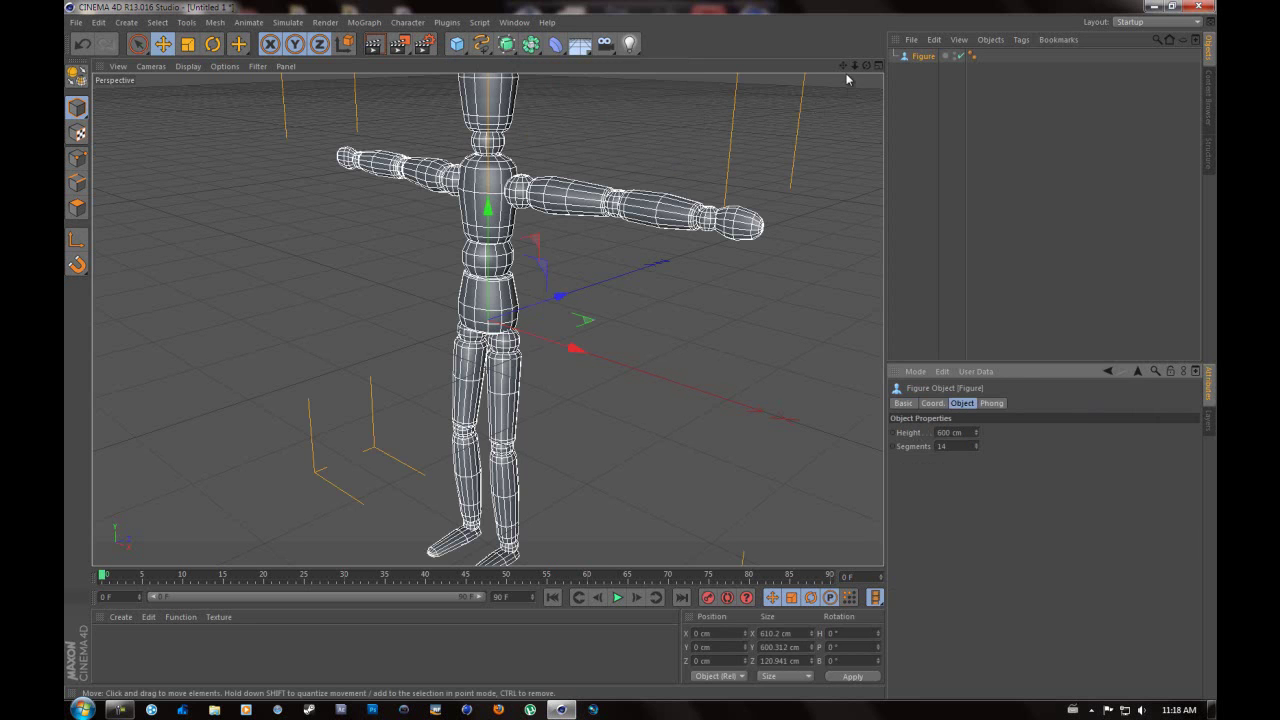
pyautogui.moveTo(843, 66); pyautogui.dragTo(818, 111)
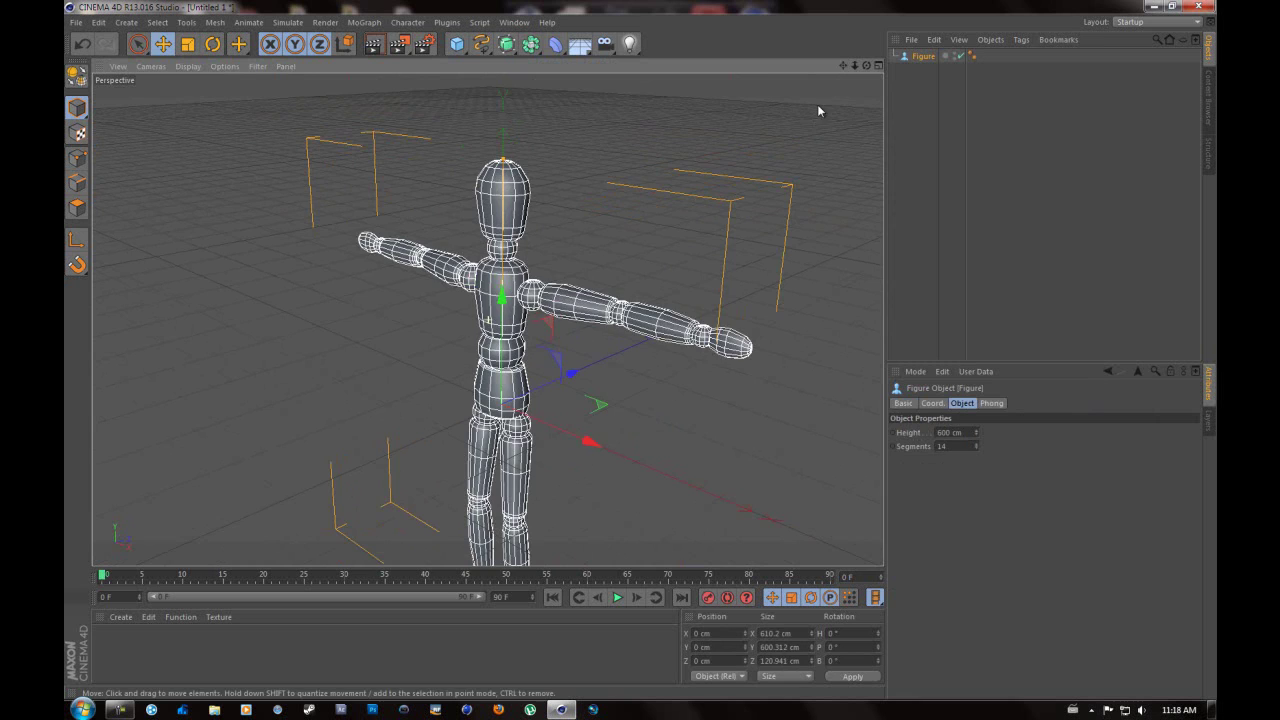
pyautogui.moveTo(866, 65); pyautogui.dragTo(771, 158)
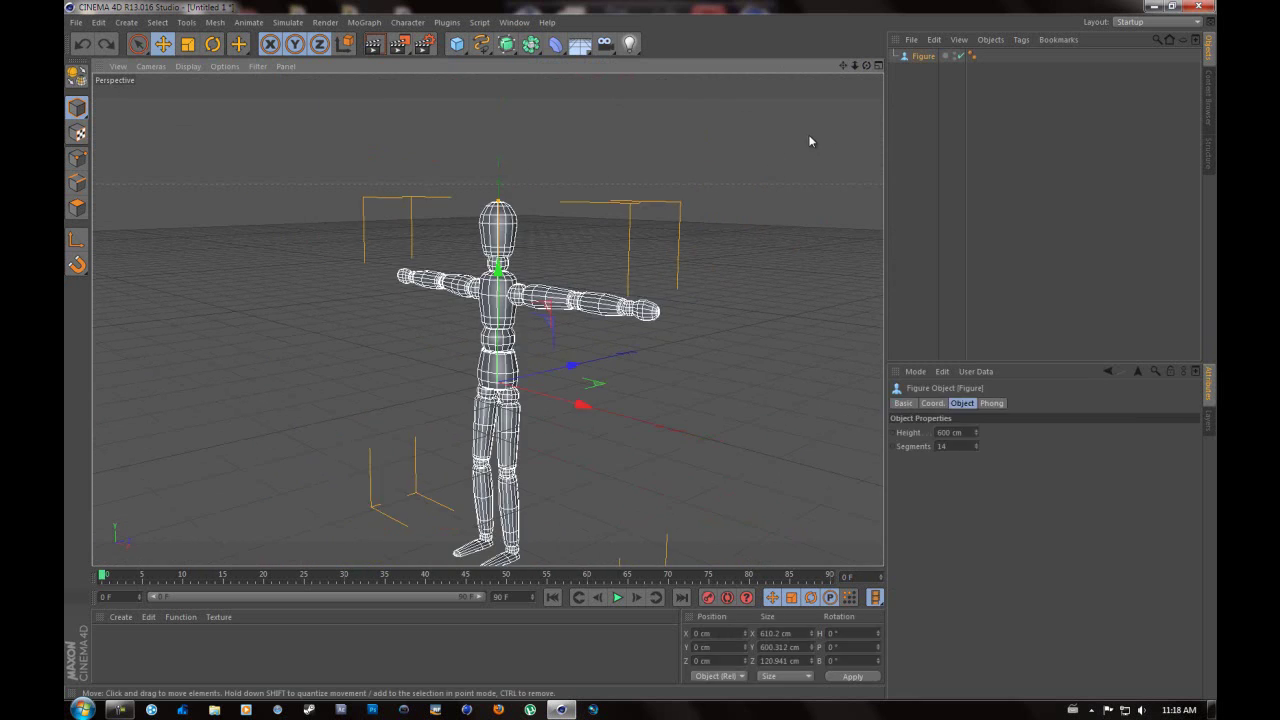
pyautogui.press('Delete')
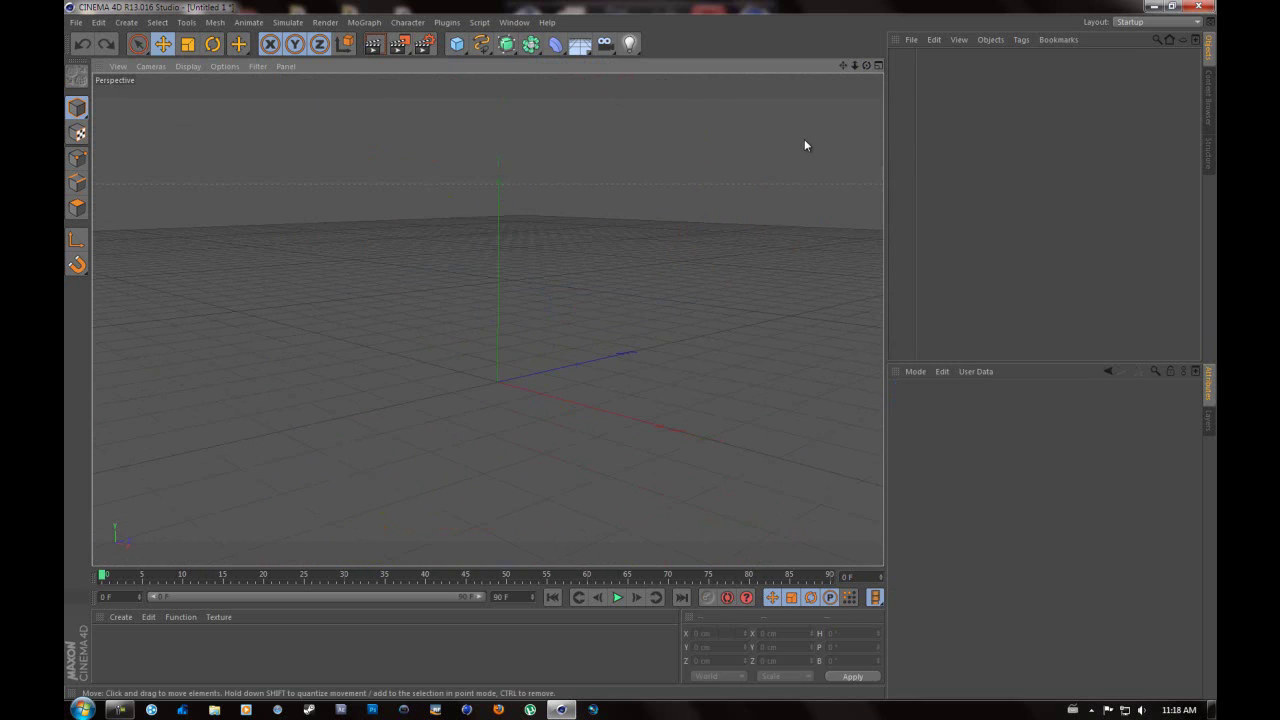
pyautogui.click(85, 44)
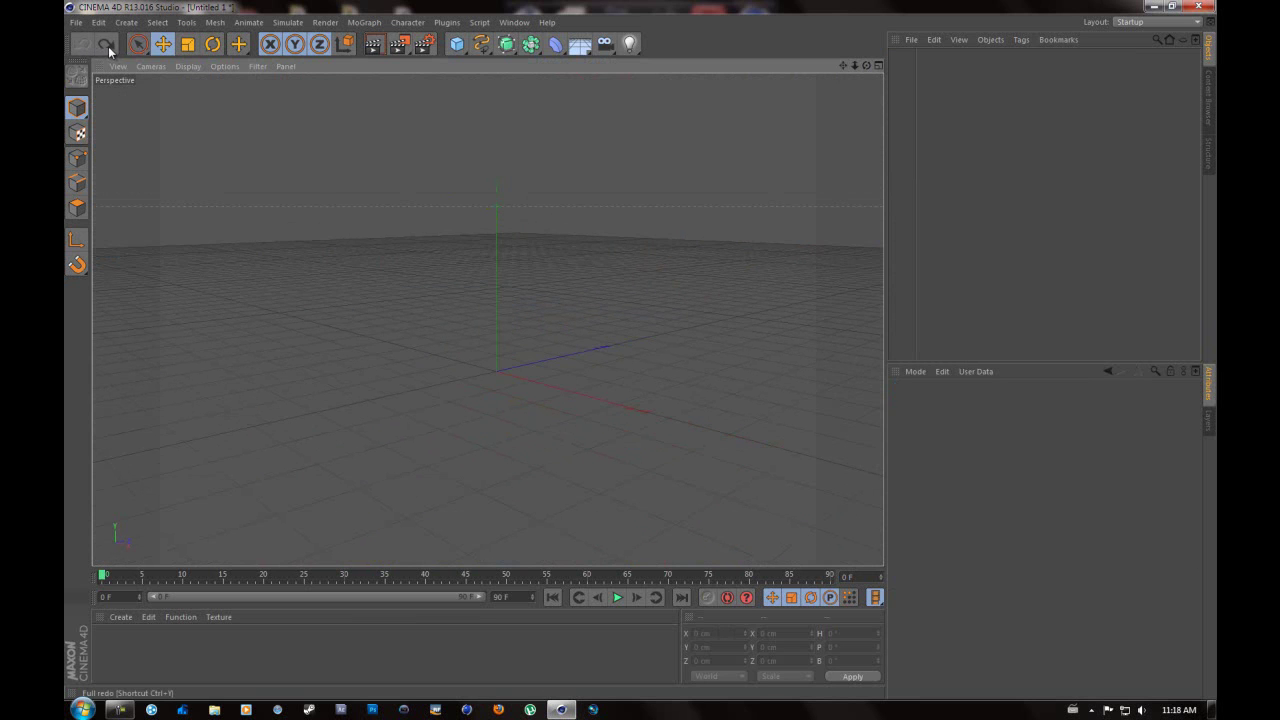
pyautogui.click(108, 46)
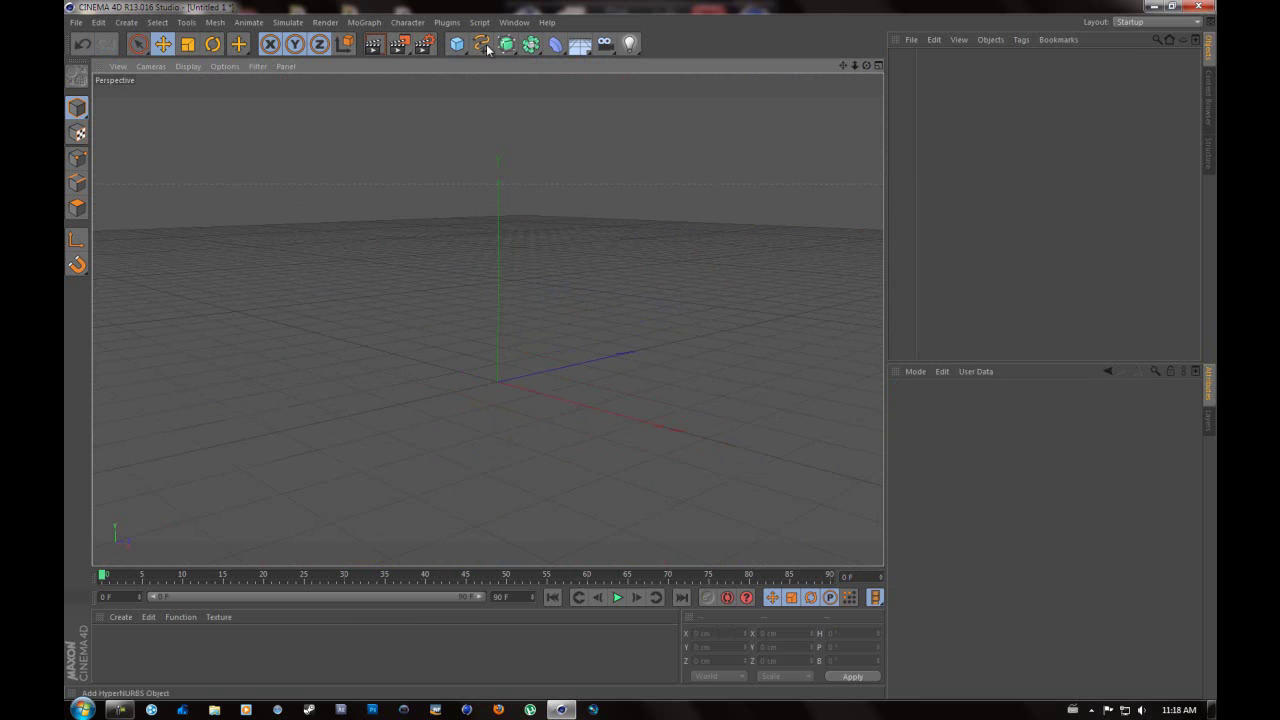
# Add a Figure primitive to the scene and set its Y position to 300 cm
pyautogui.moveTo(456, 44); pyautogui.dragTo(598, 132)
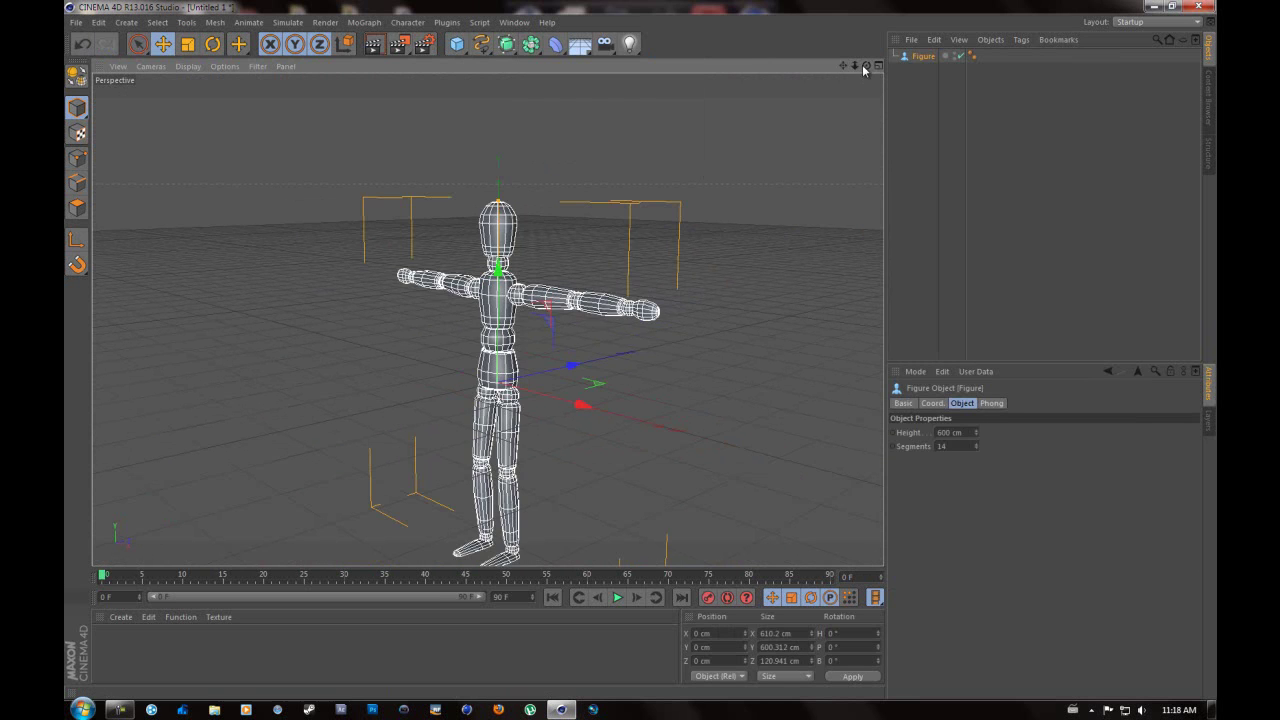
pyautogui.moveTo(855, 66); pyautogui.dragTo(635, 349)
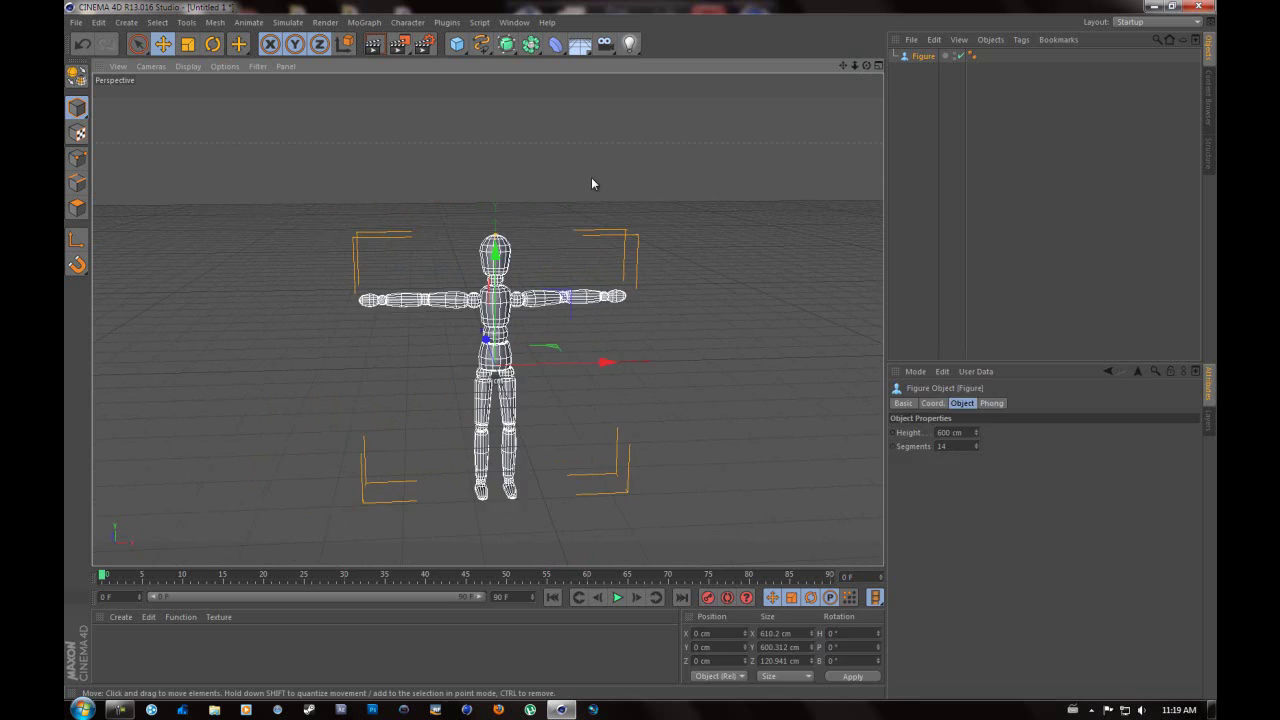
pyautogui.click(540, 275)
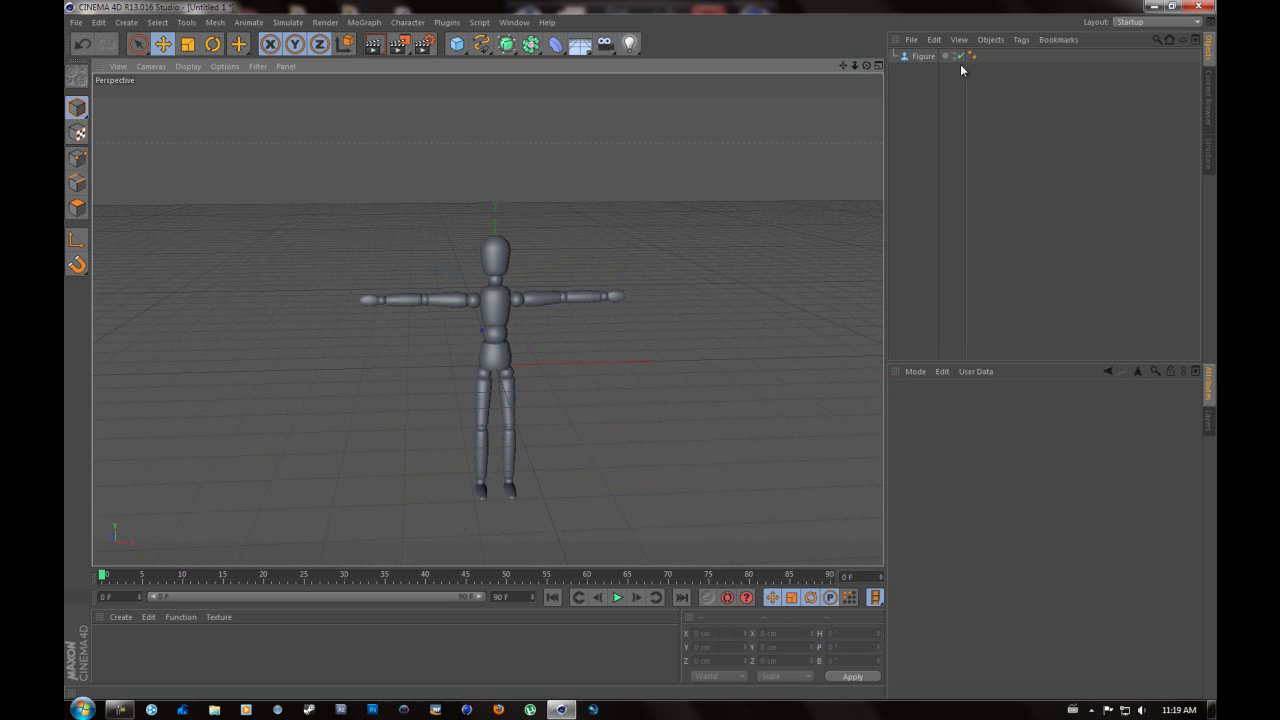
pyautogui.click(924, 57)
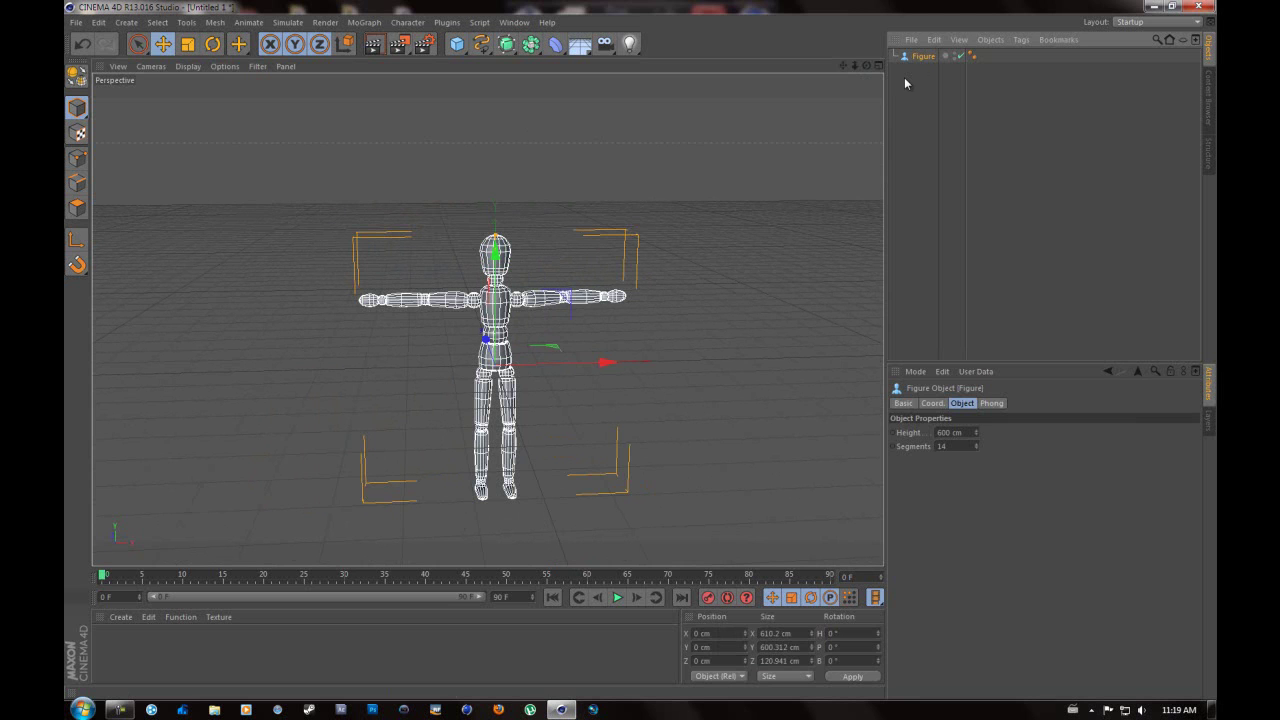
pyautogui.click(704, 646)
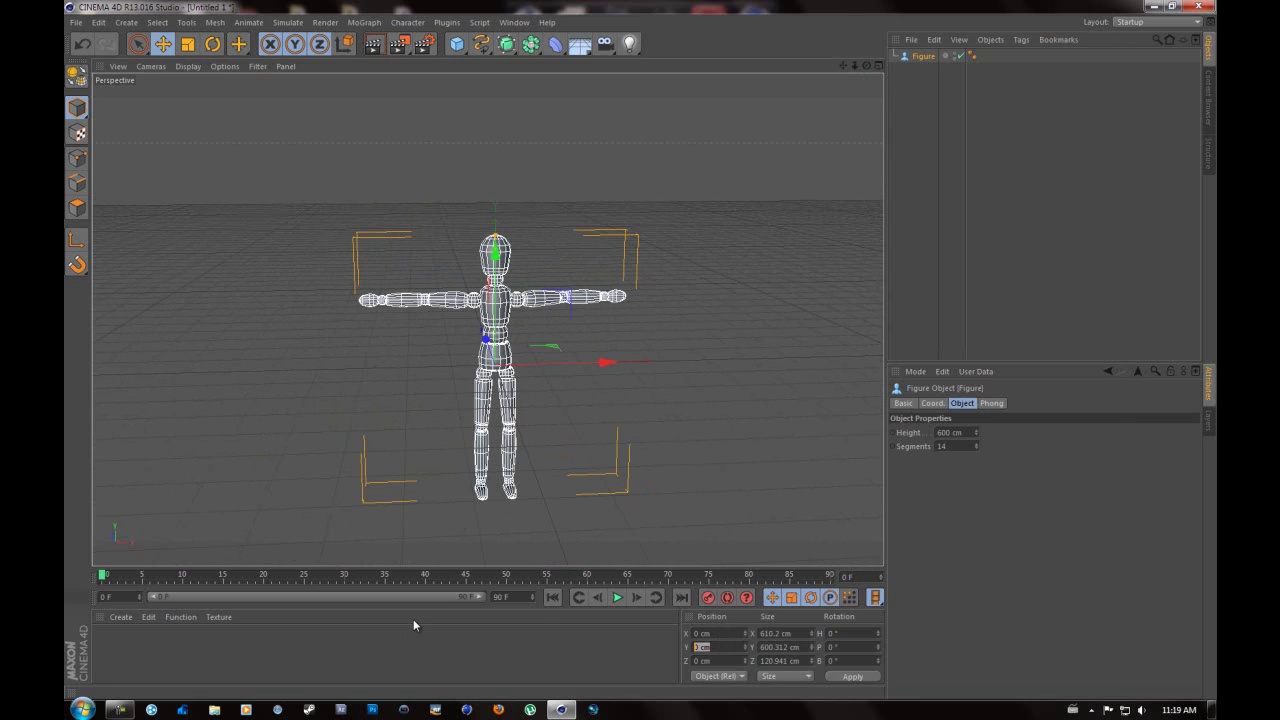
pyautogui.write('300')
pyautogui.press('Return')
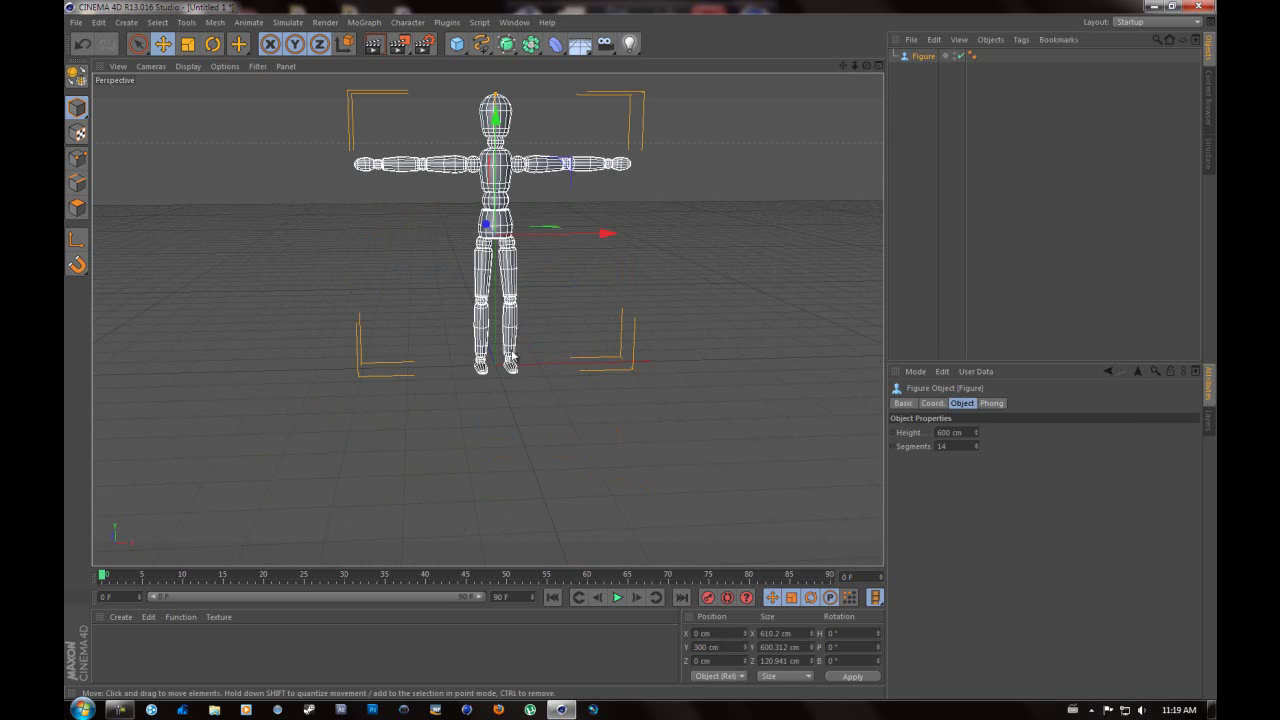
# Convert the Figure primitive into an editable polygon object hierarchy
pyautogui.click(836, 88)
pyautogui.moveTo(866, 66)
pyautogui.mouseDown()
pyautogui.moveTo(682, 352)
pyautogui.moveTo(866, 68)
pyautogui.moveTo(639, 358)
pyautogui.moveTo(639, 433)
pyautogui.moveTo(633, 350)
pyautogui.moveTo(882, 65)
pyautogui.mouseUp()
pyautogui.click(922, 56)
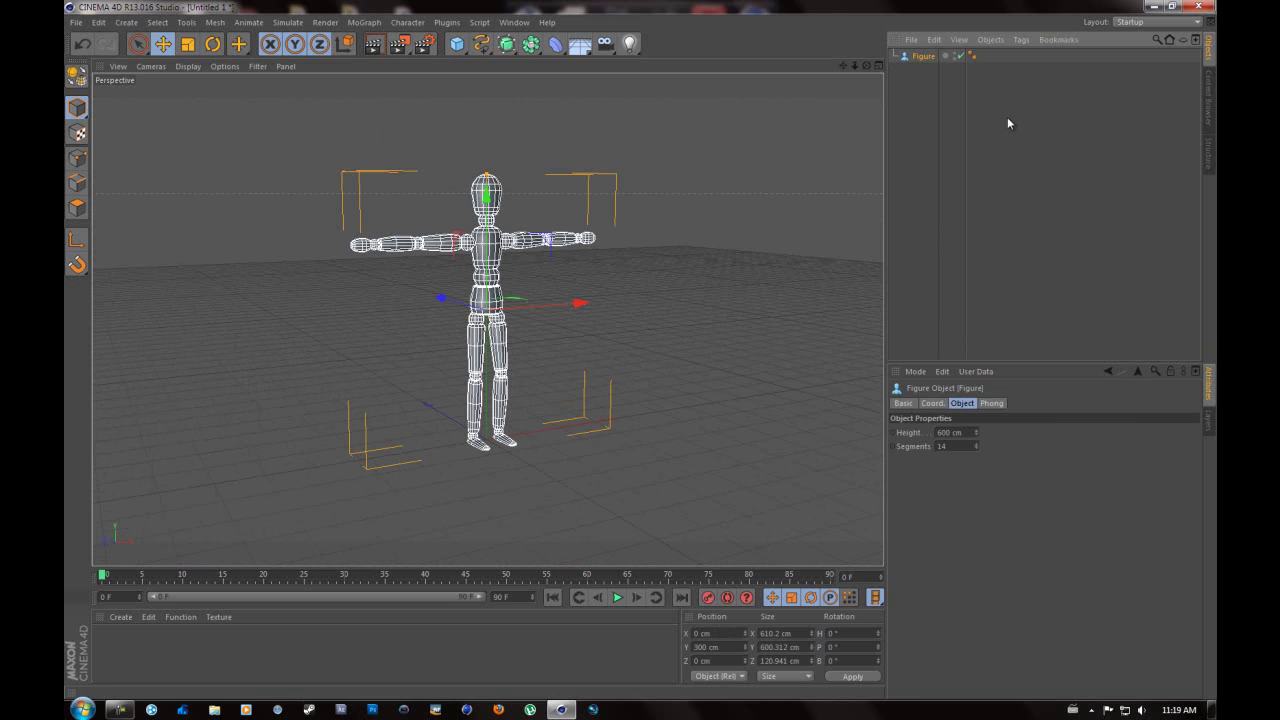
pyautogui.press('c')
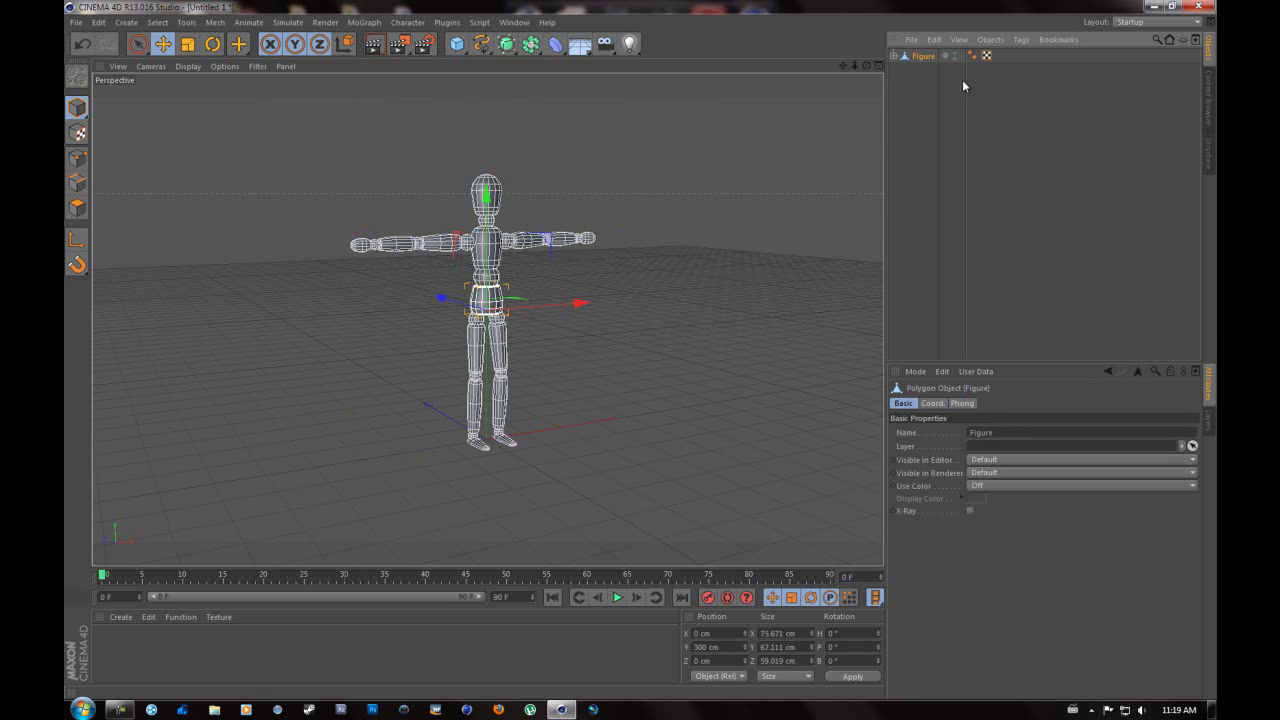
# Try rotating the Left Thigh within the figure's hierarchy and undo the rotation
pyautogui.click(893, 56)
pyautogui.click(901, 70)
pyautogui.click(908, 84)
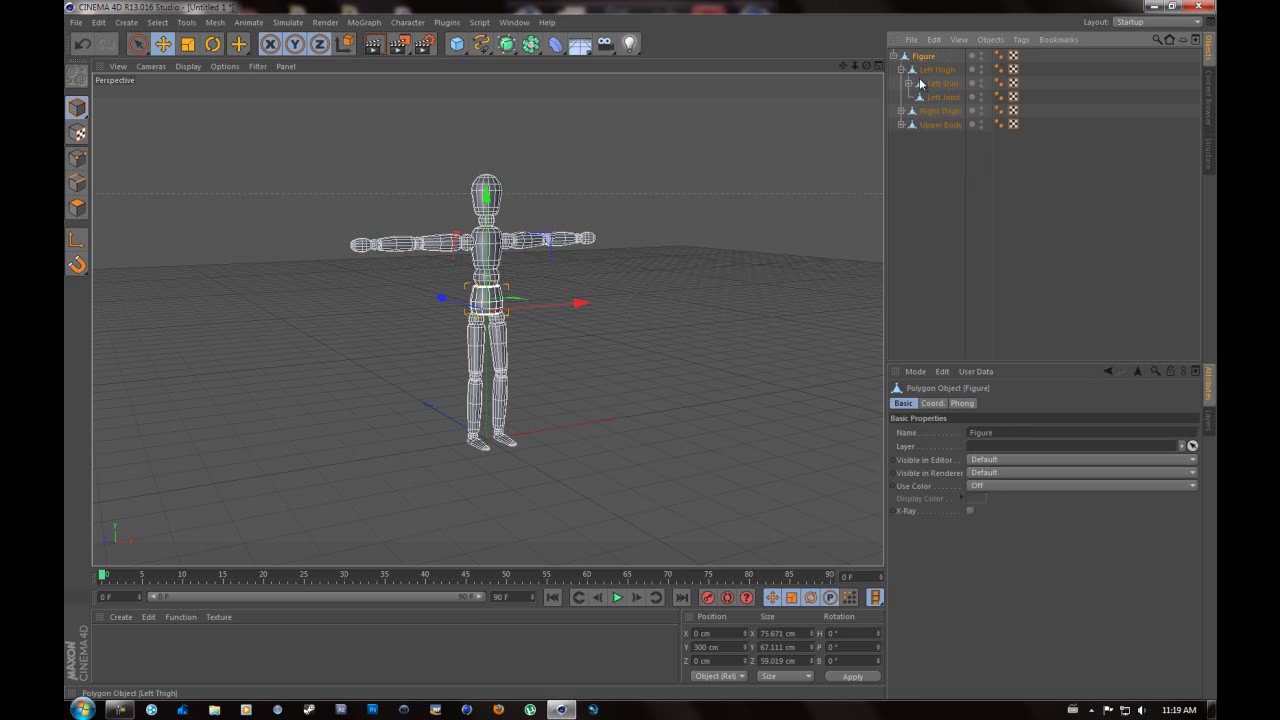
pyautogui.click(908, 84)
pyautogui.click(901, 70)
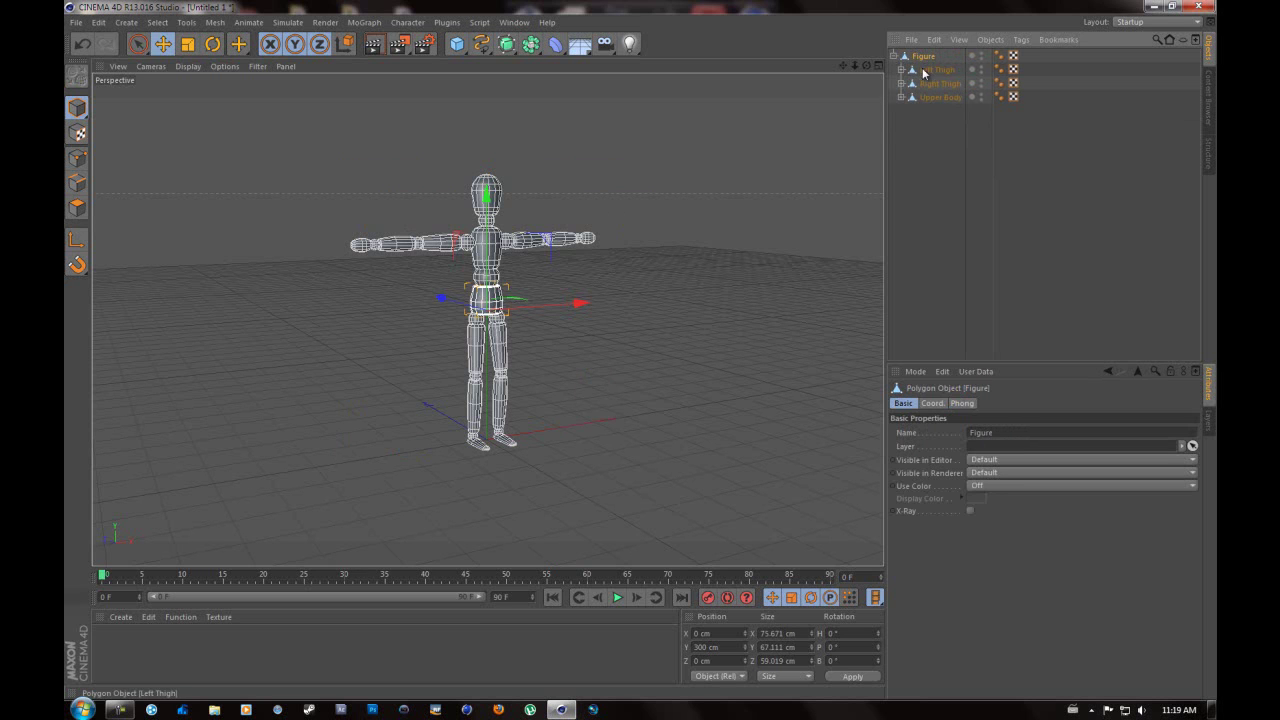
pyautogui.click(935, 70)
pyautogui.press('r')
pyautogui.moveTo(532, 318); pyautogui.dragTo(575, 409)
pyautogui.hotkey('ctrl', 'z')
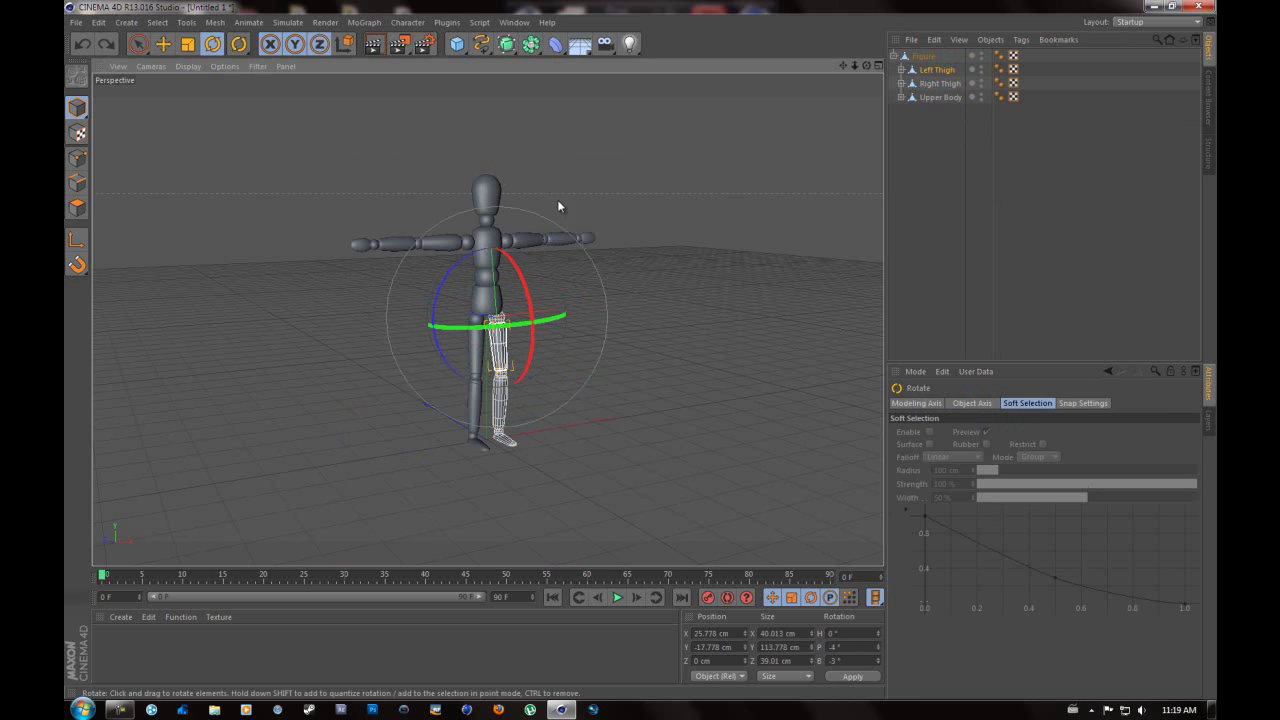
pyautogui.click(774, 297)
pyautogui.moveTo(866, 66); pyautogui.dragTo(640, 340)
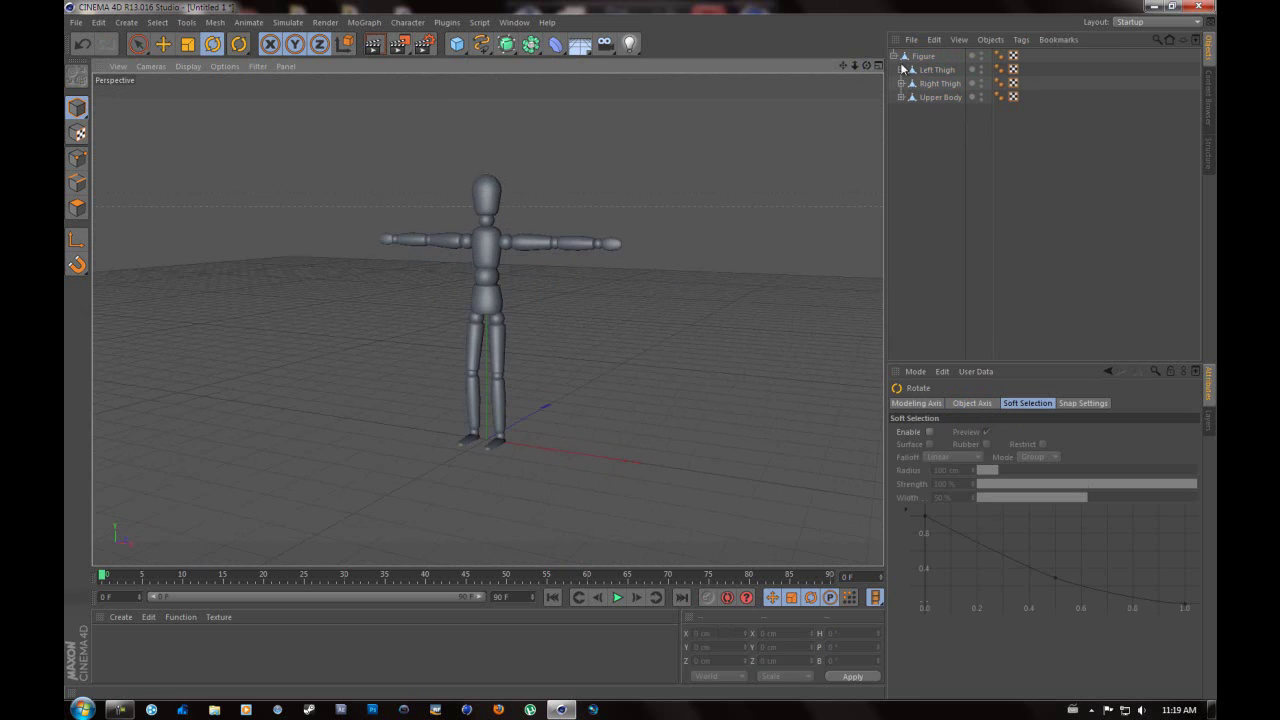
pyautogui.click(893, 56)
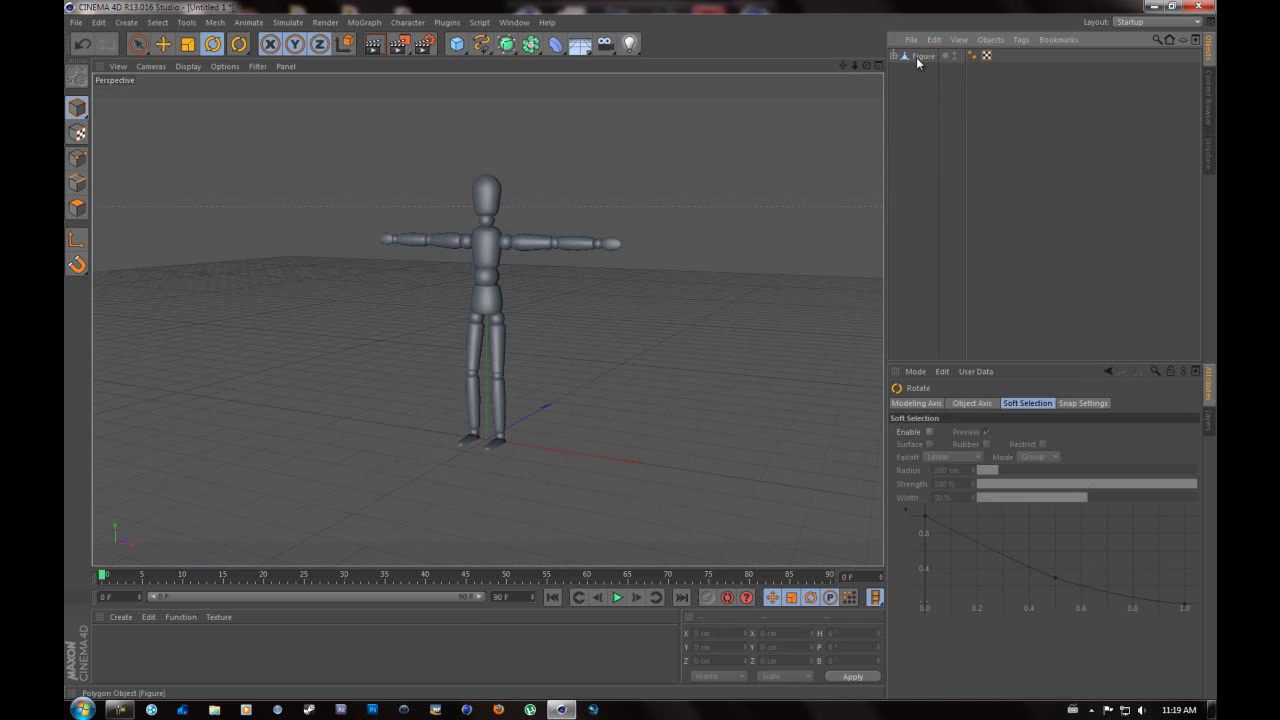
# Select the figure with all its children and merge them into one mesh using Connect Objects + Delete
pyautogui.click(916, 57)
pyautogui.rightClick(918, 62)
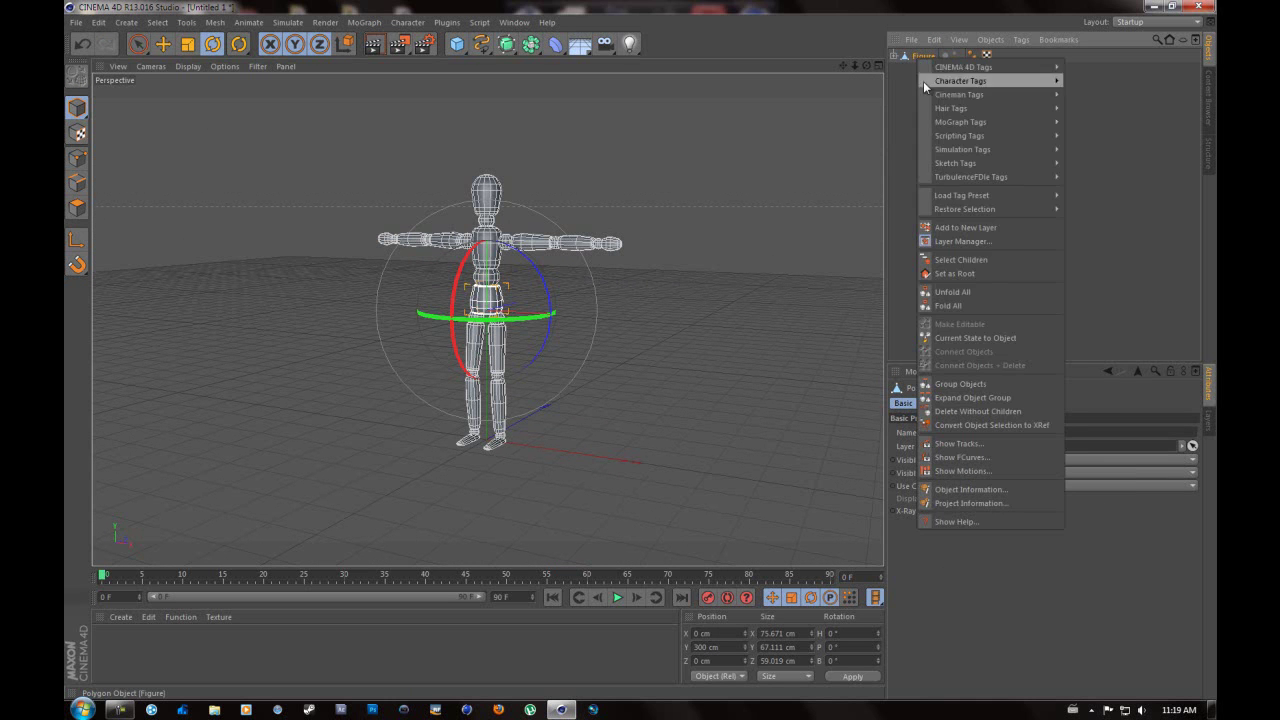
pyautogui.moveTo(925, 67)
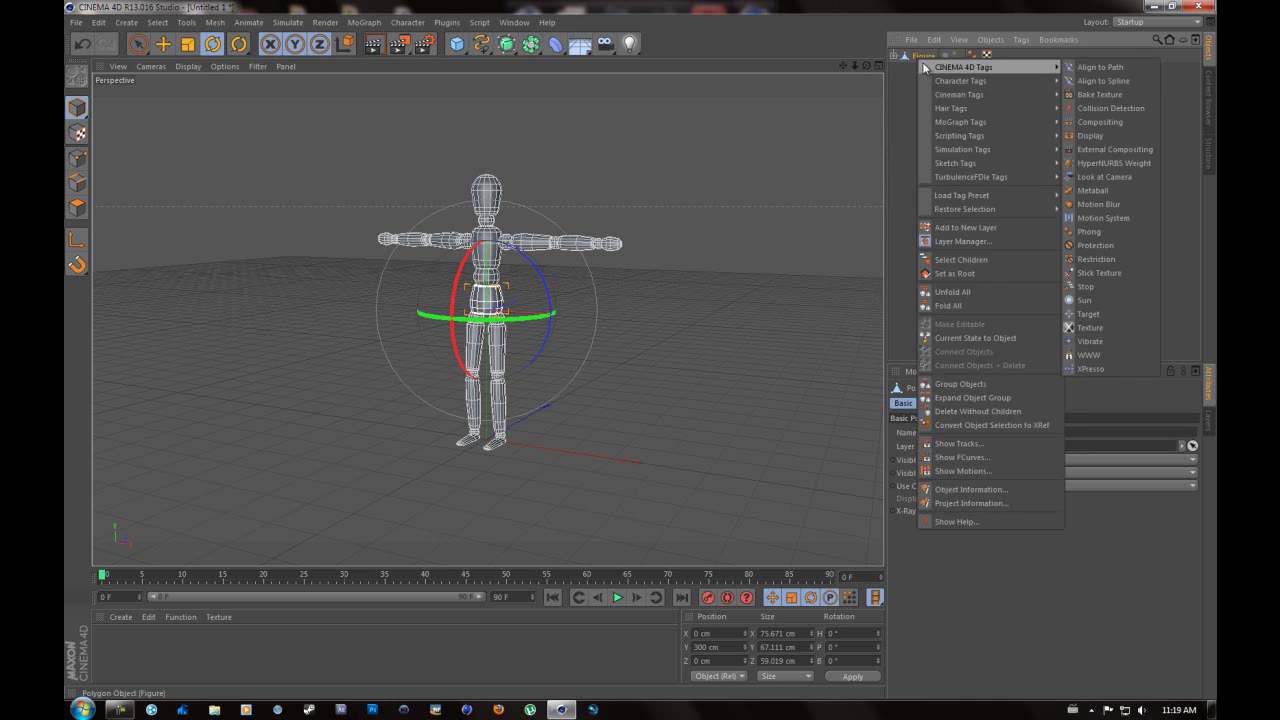
pyautogui.click(962, 260)
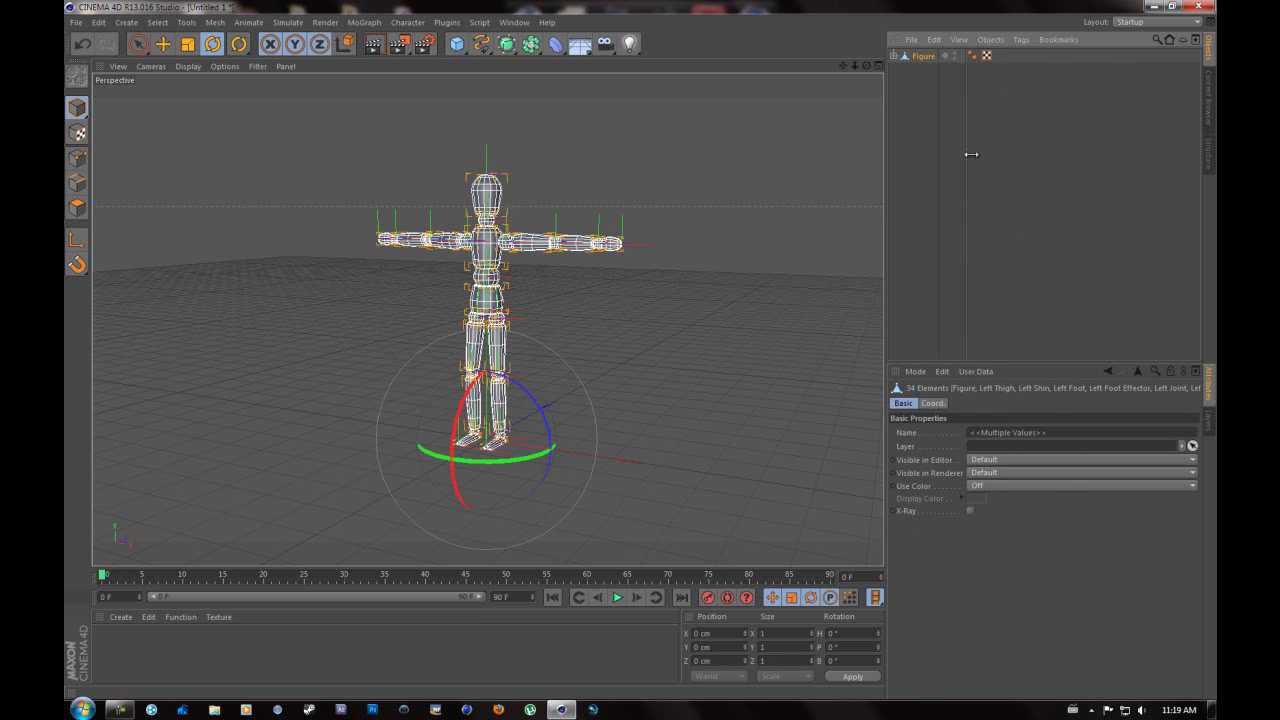
pyautogui.rightClick(915, 62)
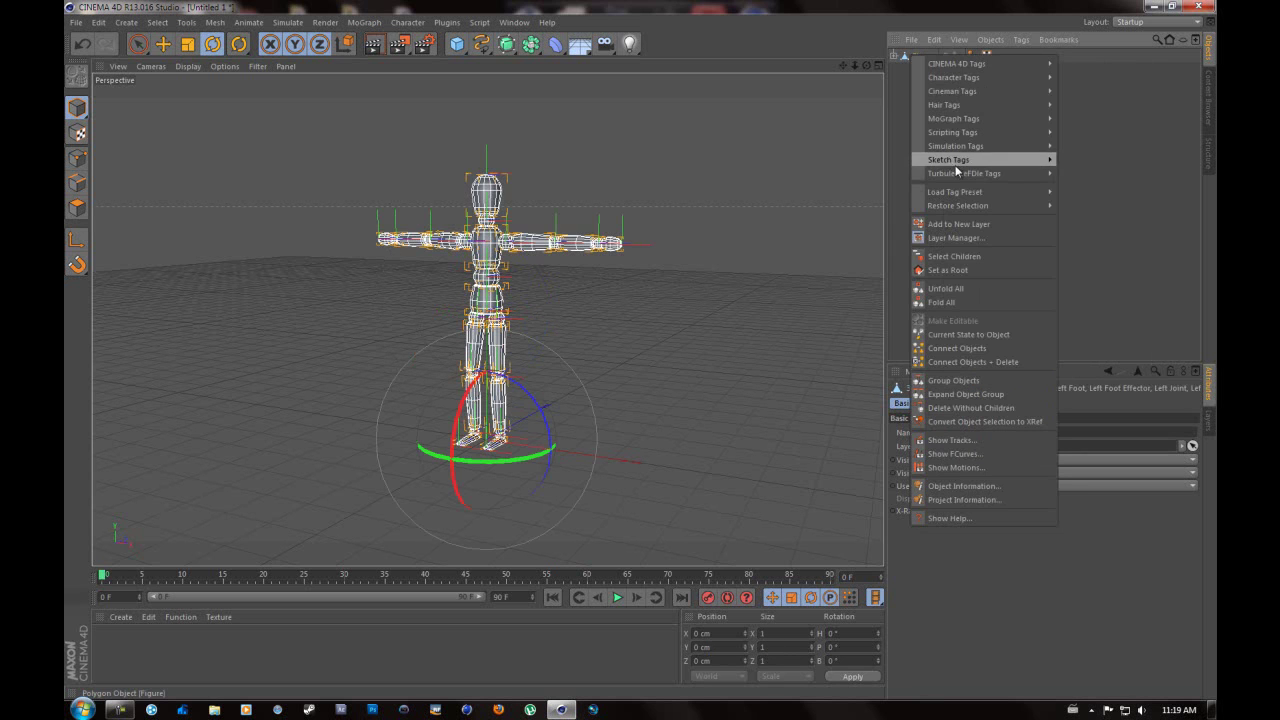
pyautogui.click(972, 362)
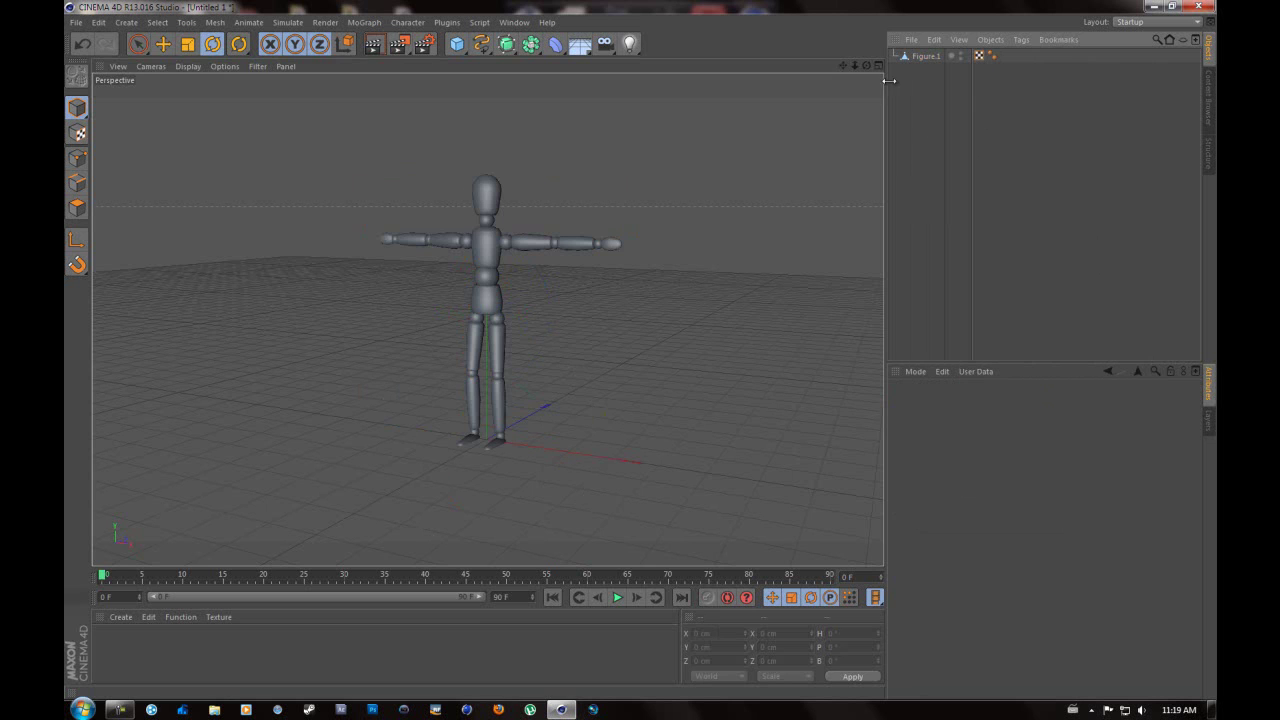
pyautogui.click(551, 246)
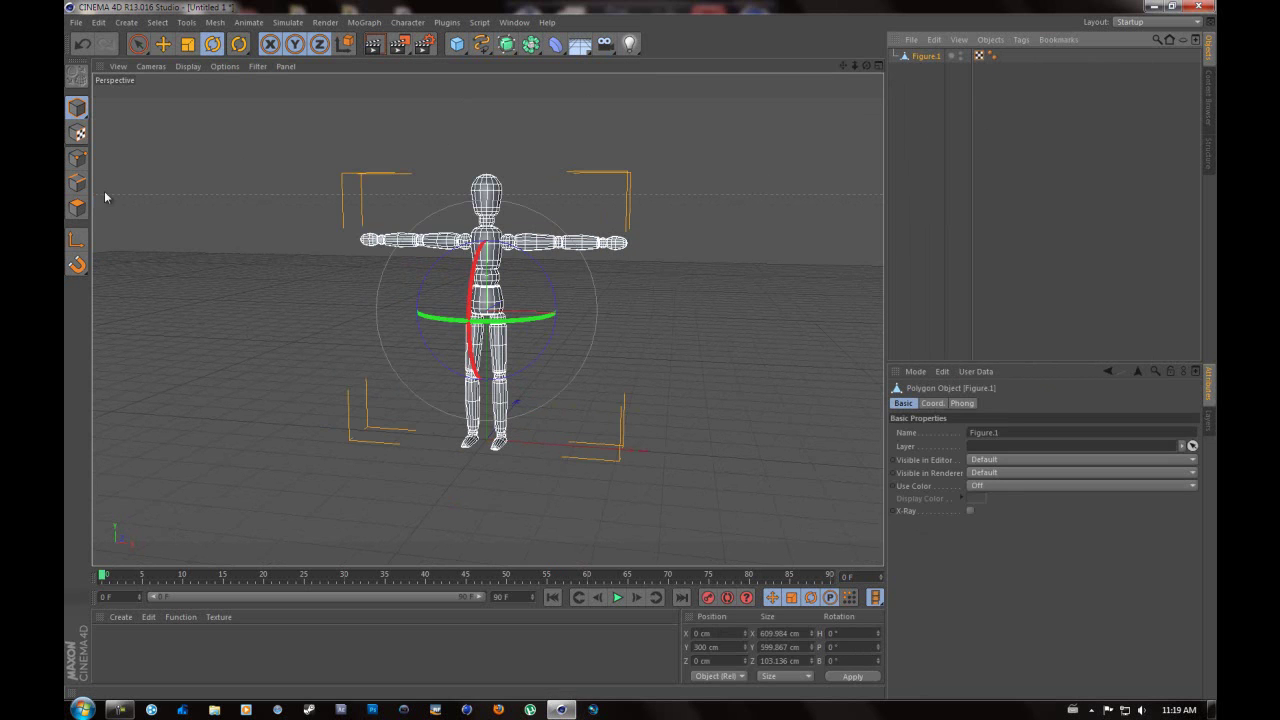
pyautogui.click(650, 280)
pyautogui.moveTo(865, 66); pyautogui.dragTo(643, 357)
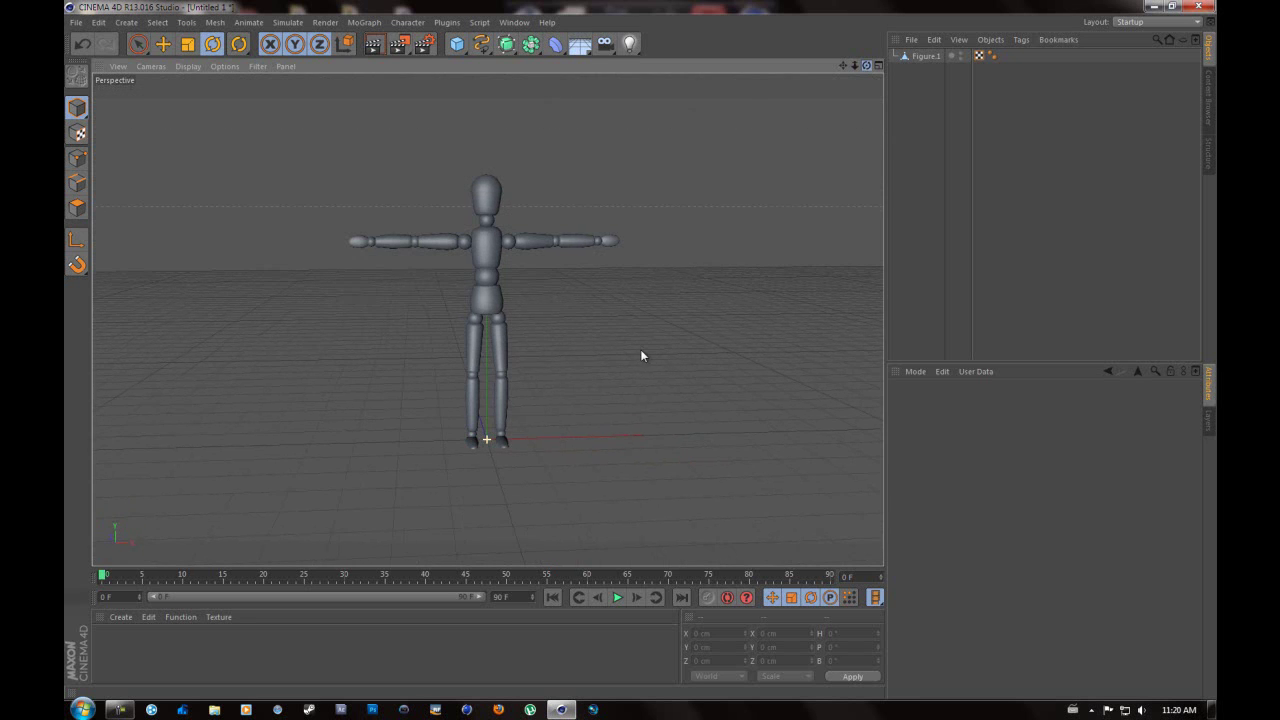
# Dock the Character commands as a permanent palette beside the viewport
pyautogui.click(409, 23)
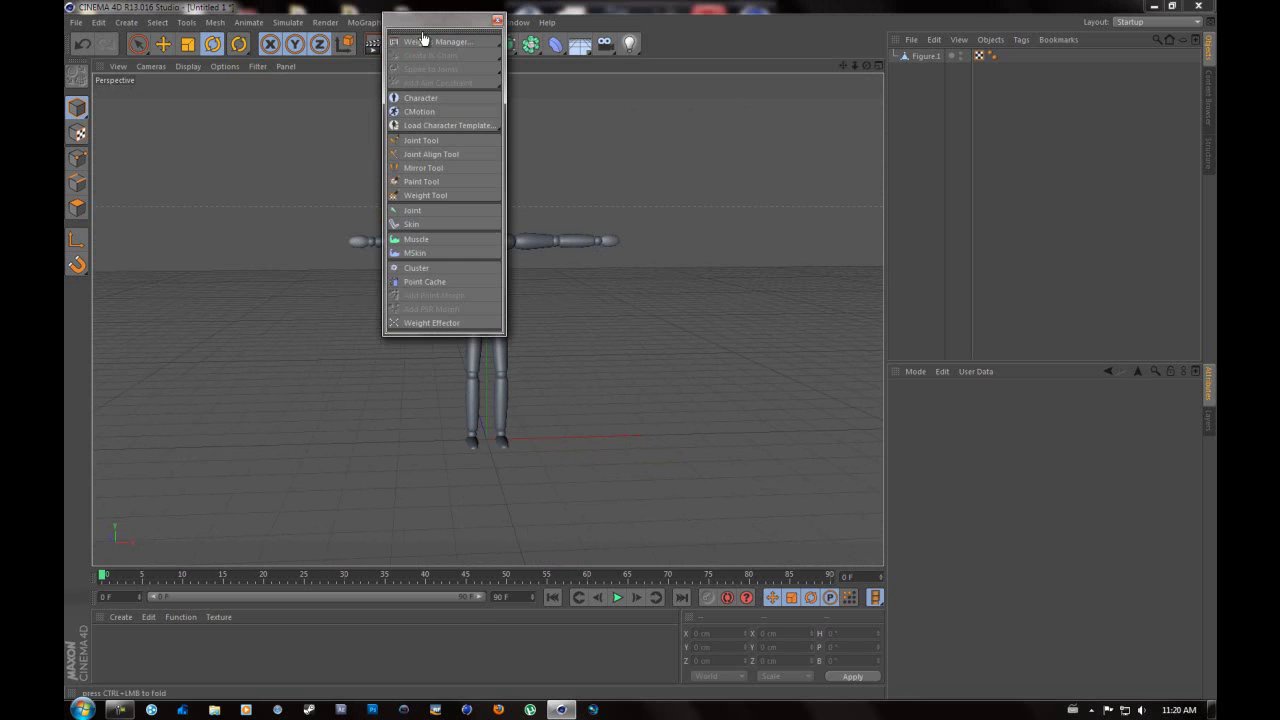
pyautogui.moveTo(434, 31); pyautogui.dragTo(686, 110)
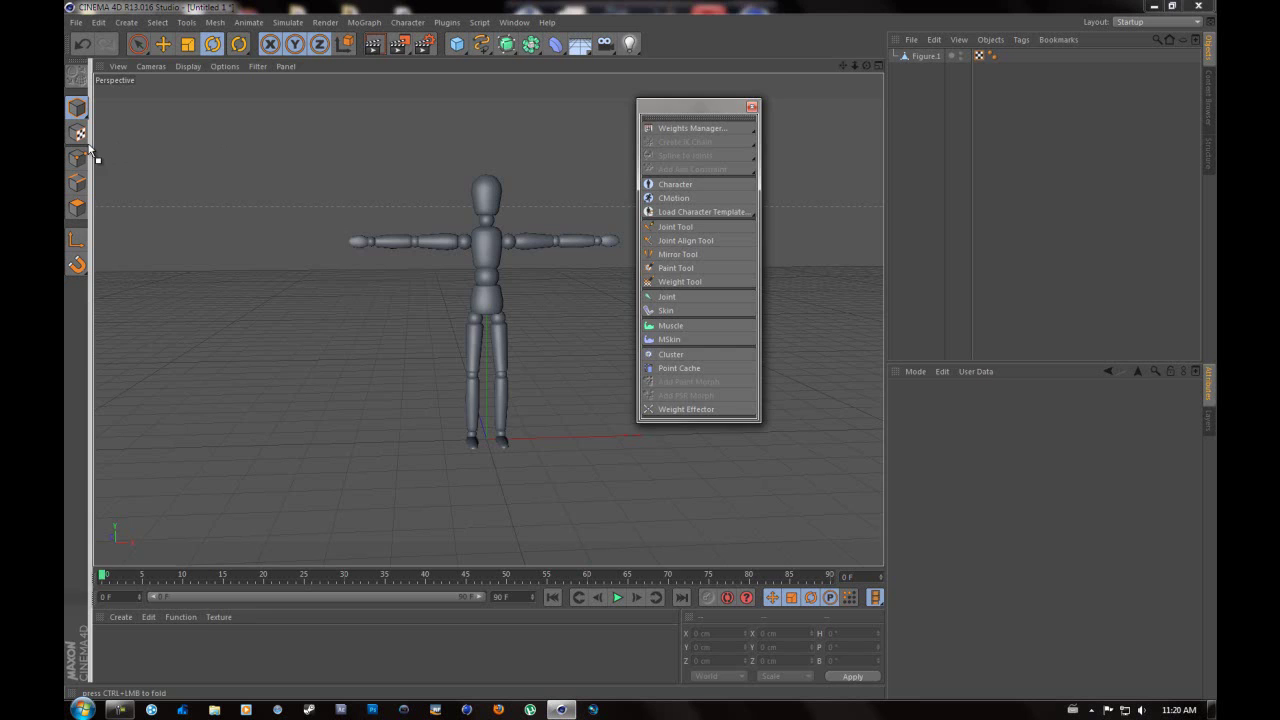
pyautogui.moveTo(88, 148); pyautogui.dragTo(89, 149)
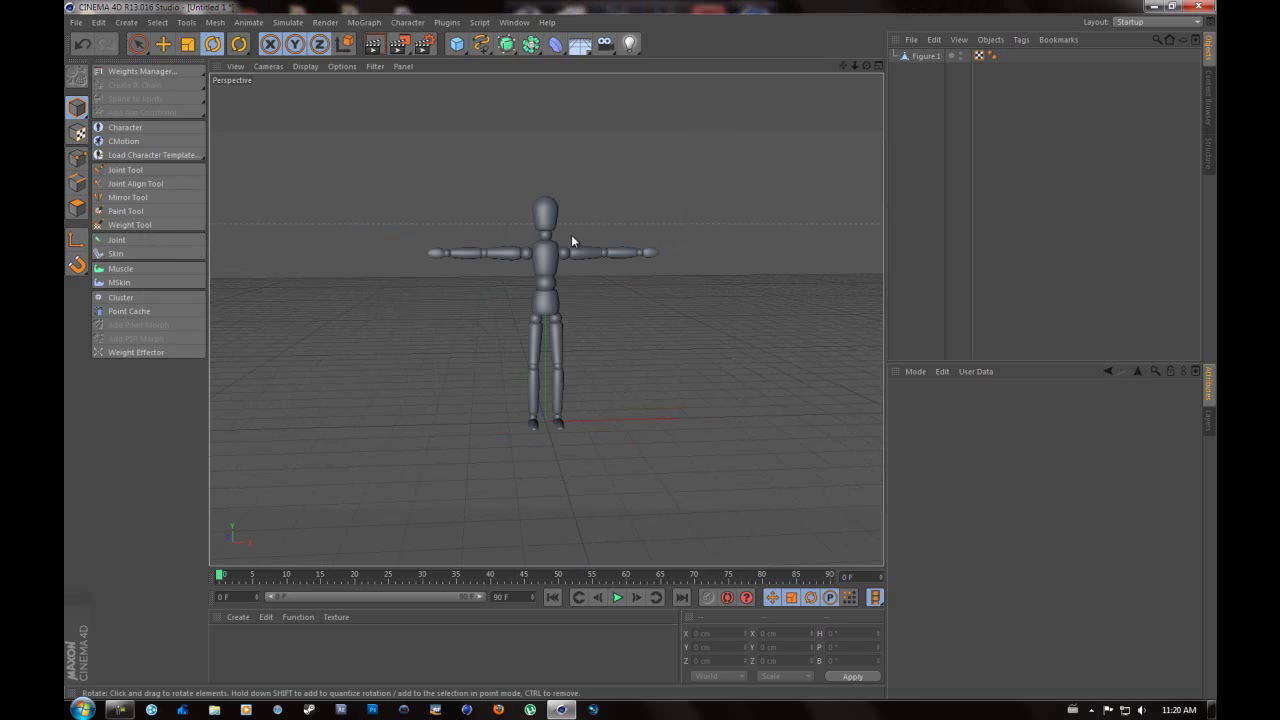
# Maximize the Front view and frame the whole figure in it
pyautogui.moveTo(866, 64); pyautogui.dragTo(637, 350)
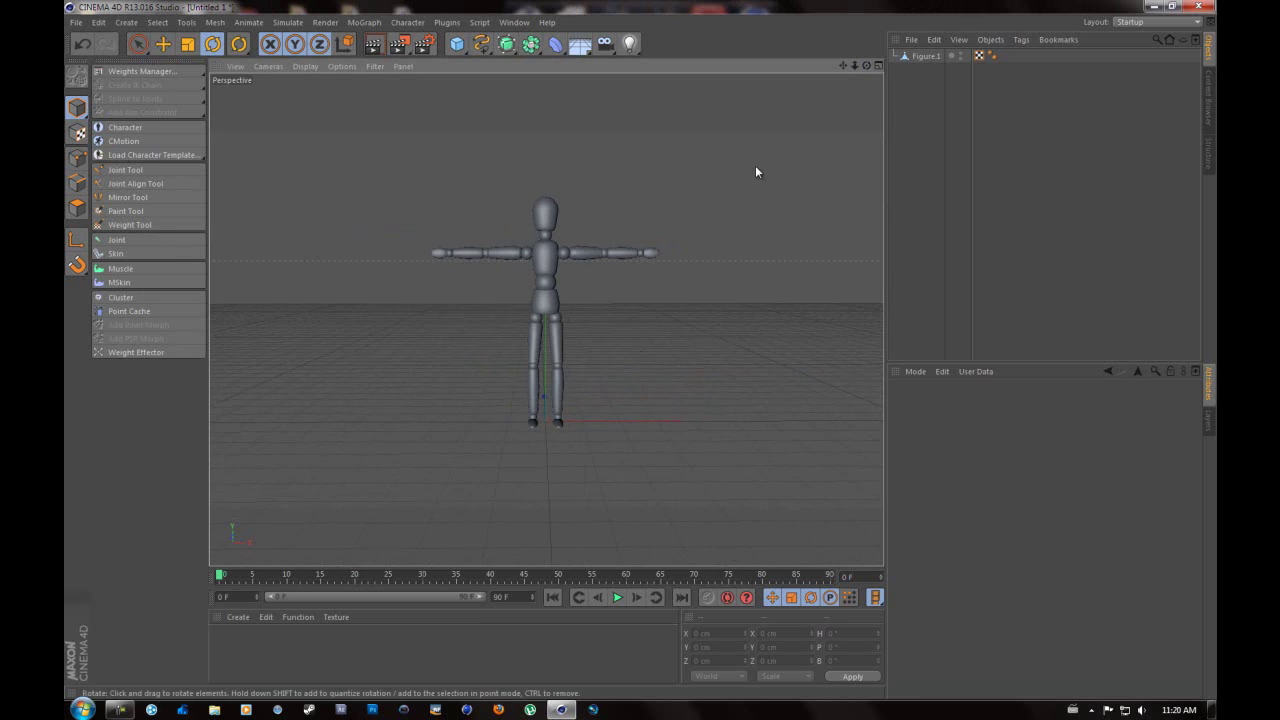
pyautogui.keyDown('alt'); pyautogui.moveTo(756, 167); pyautogui.dragTo(664, 187, button='right'); pyautogui.keyUp('alt')
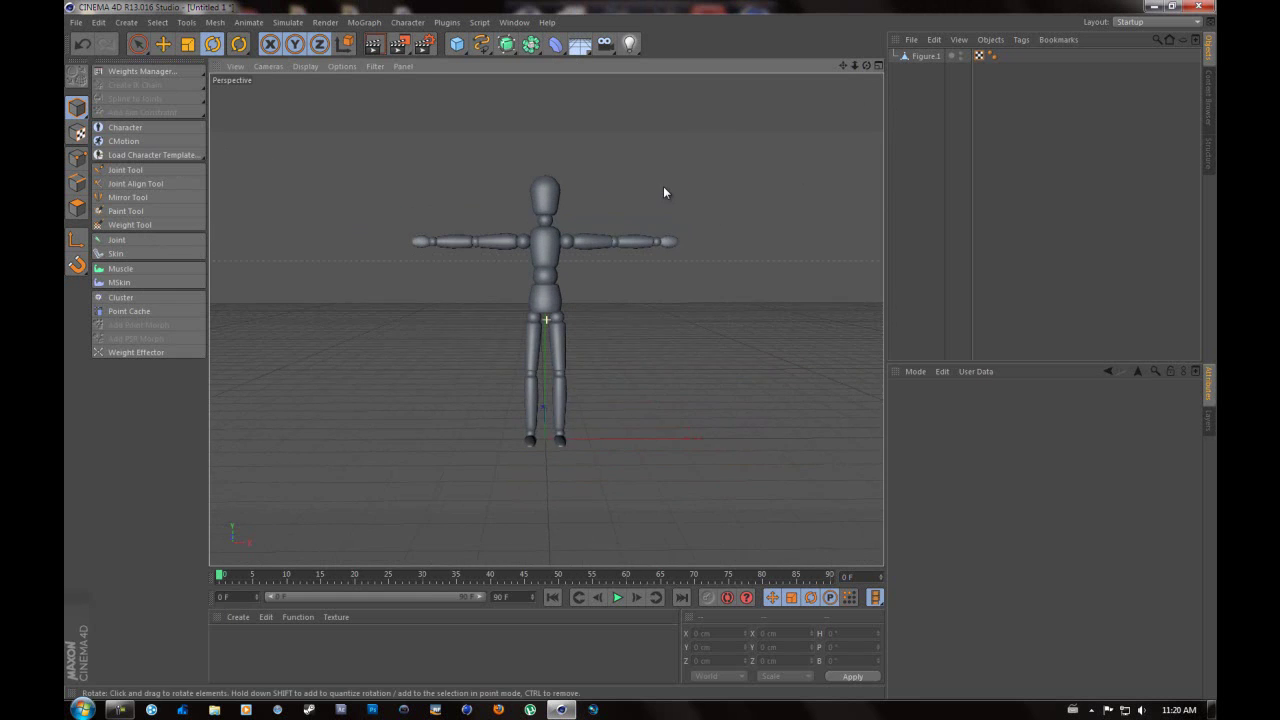
pyautogui.scroll(2, 663, 186)
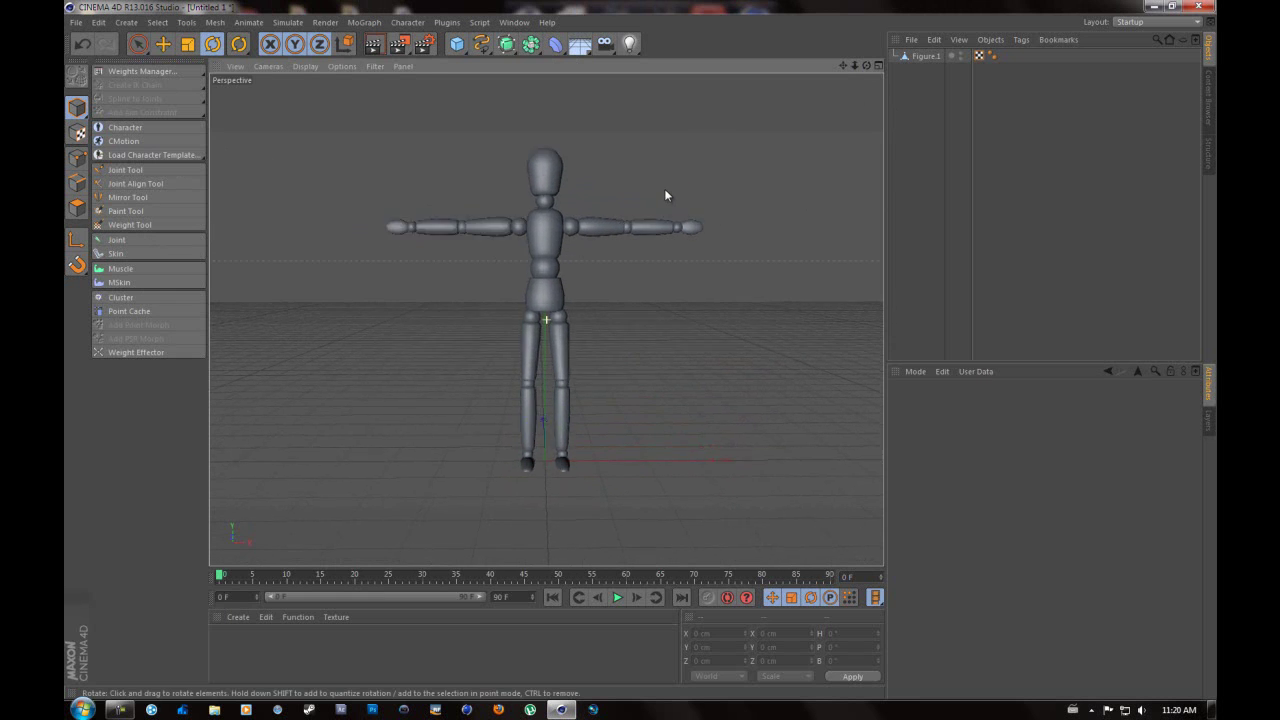
pyautogui.click(878, 66)
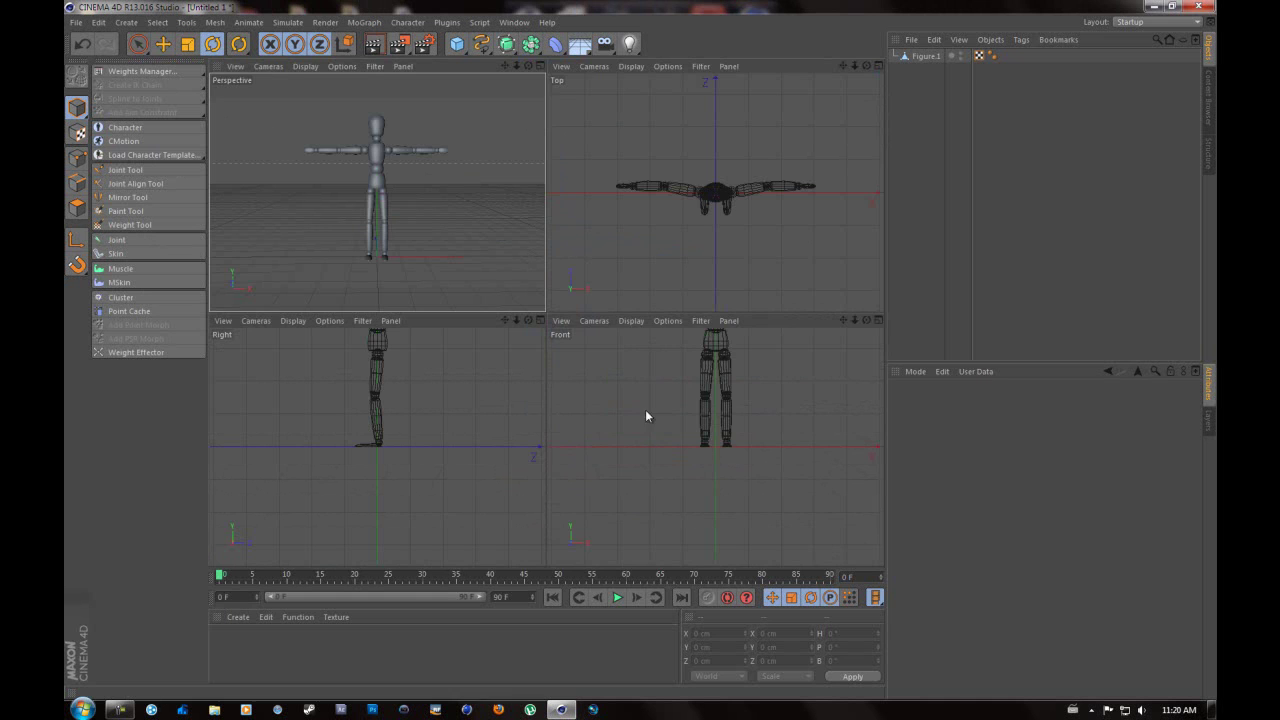
pyautogui.scroll(-3, 756, 394)
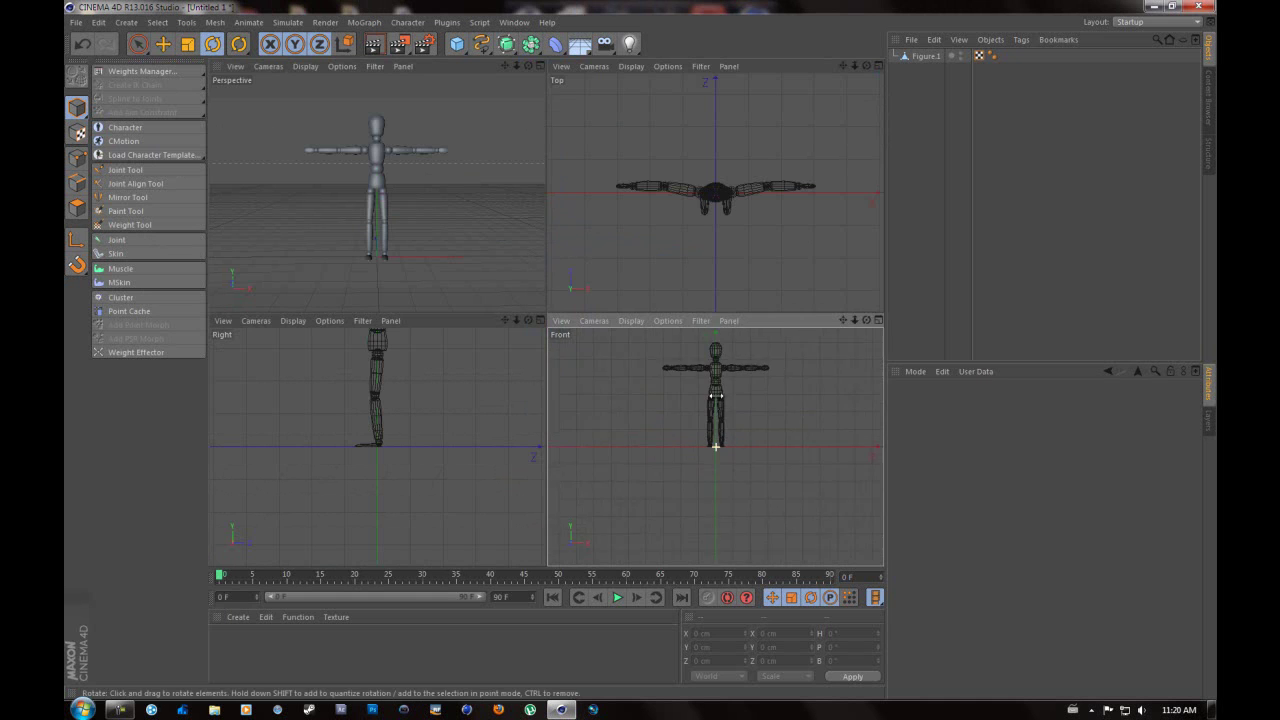
pyautogui.click(877, 320)
pyautogui.scroll(2, 640, 360)
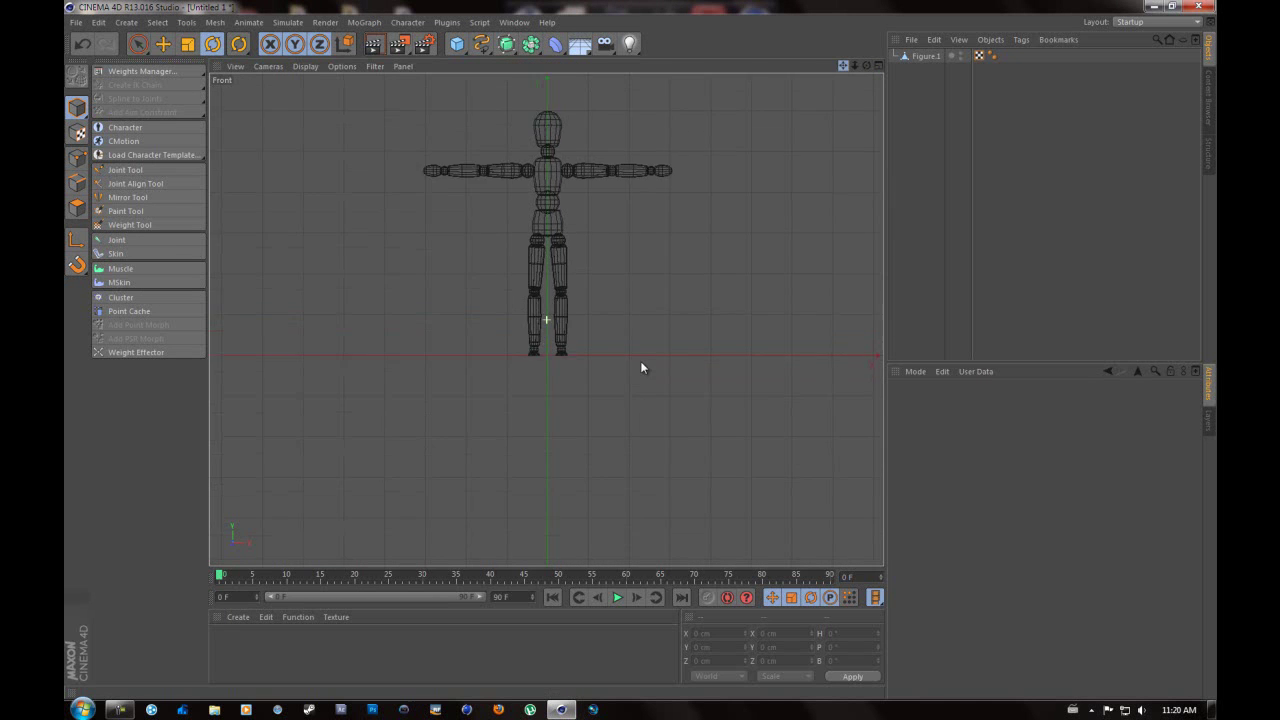
pyautogui.keyDown('alt'); pyautogui.moveTo(641, 352); pyautogui.dragTo(643, 350, button='middle'); pyautogui.keyUp('alt')
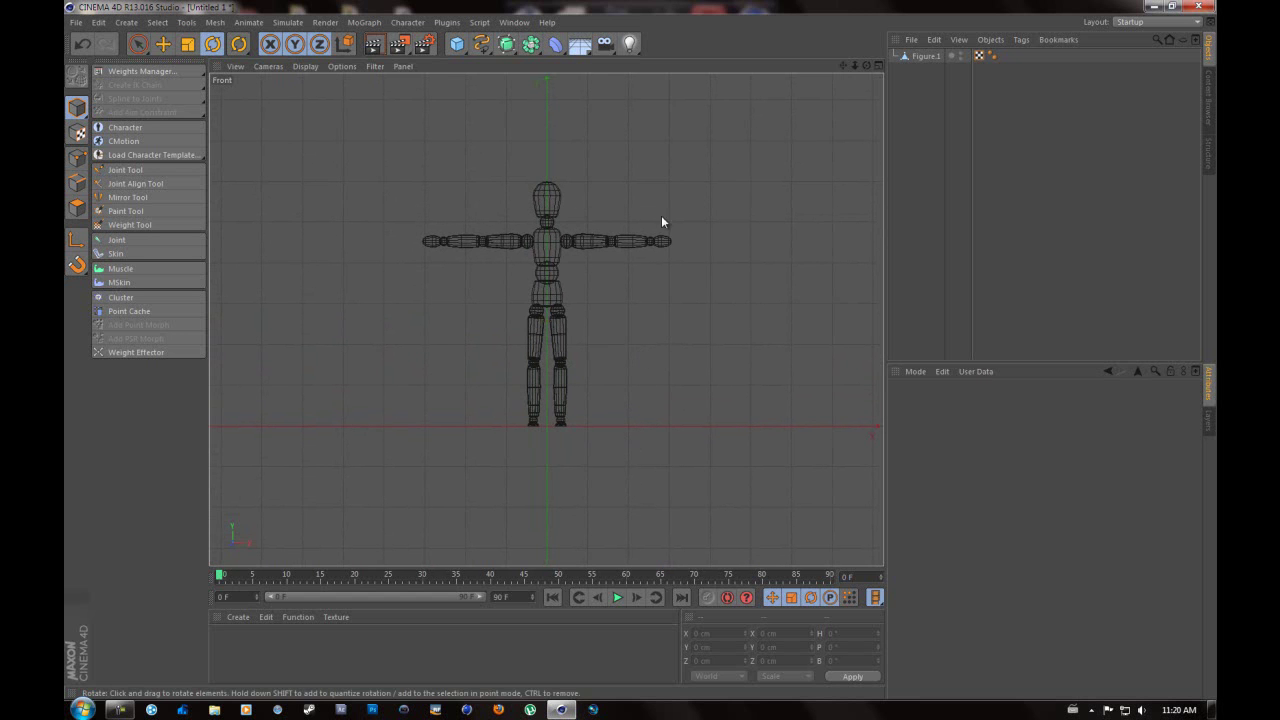
pyautogui.scroll(3, 671, 288)
pyautogui.scroll(-1, 745, 272)
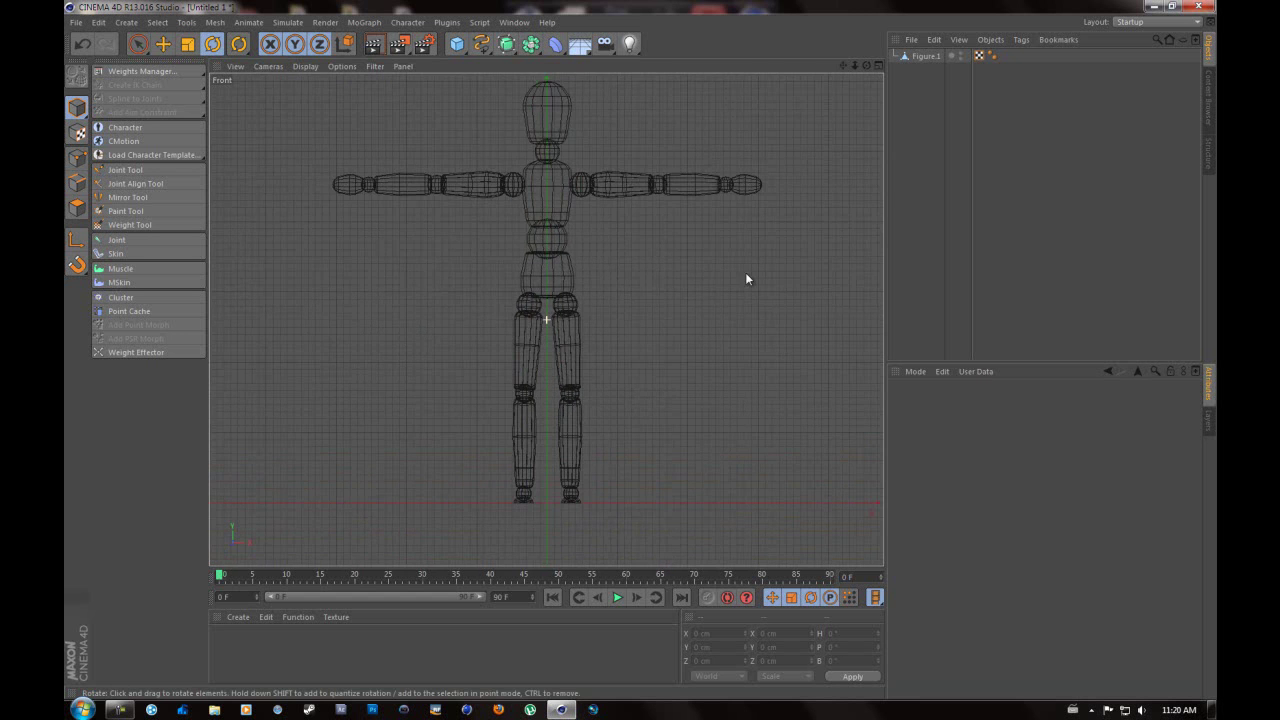
pyautogui.moveTo(843, 65); pyautogui.dragTo(640, 350)
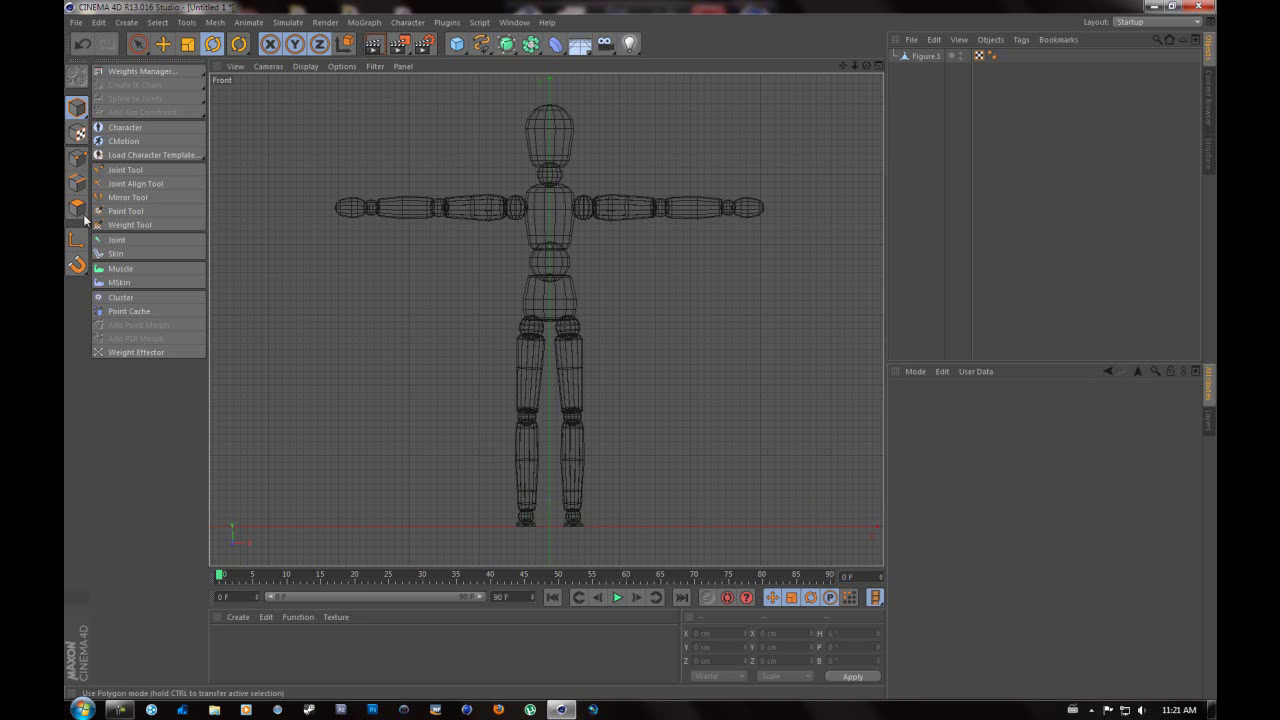
# Activate the Joint Tool and turn off its Root Null option, undoing a trial joint placed at one ankle
pyautogui.click(122, 172)
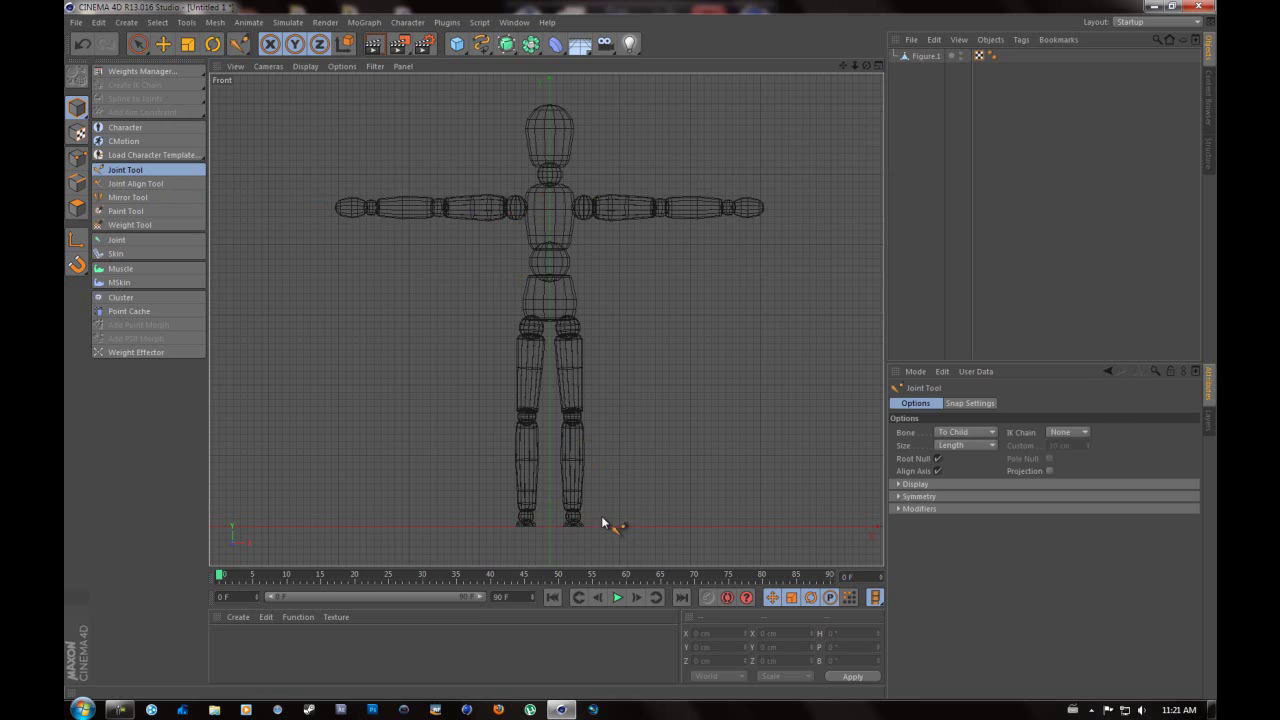
pyautogui.keyDown('ctrl'); pyautogui.click(526, 504); pyautogui.keyUp('ctrl')
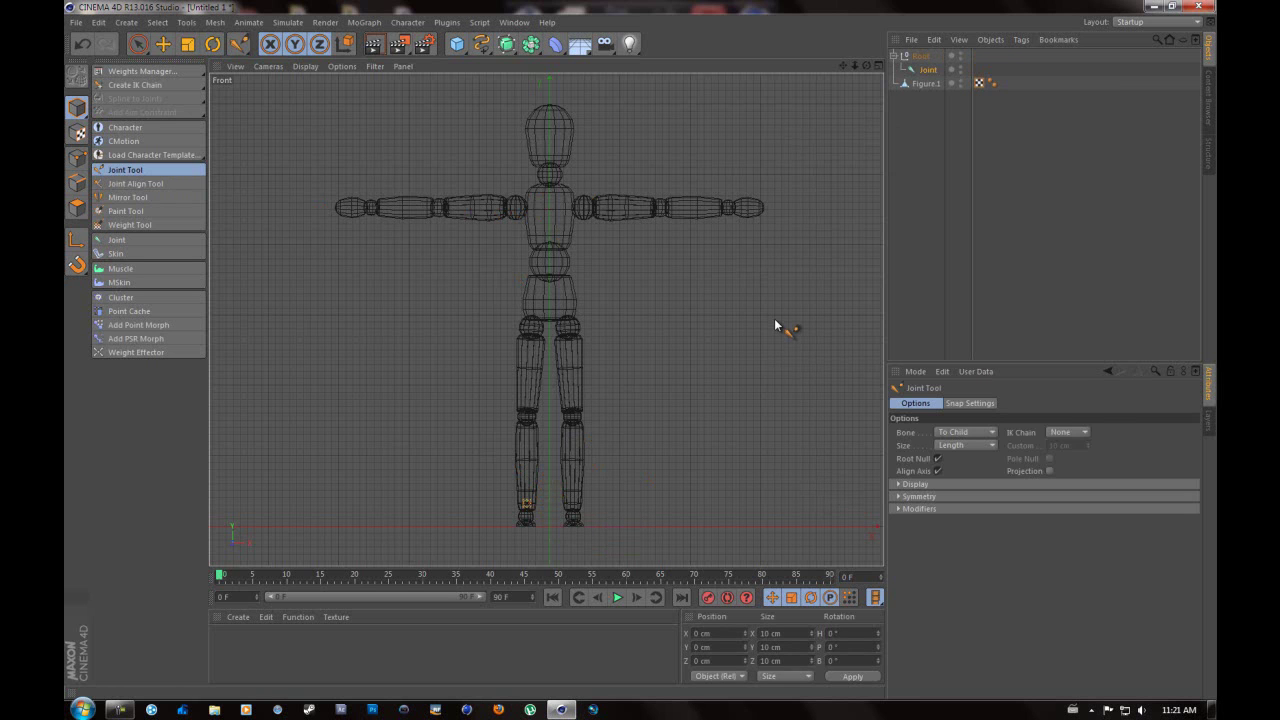
pyautogui.hotkey('ctrl', 'z')
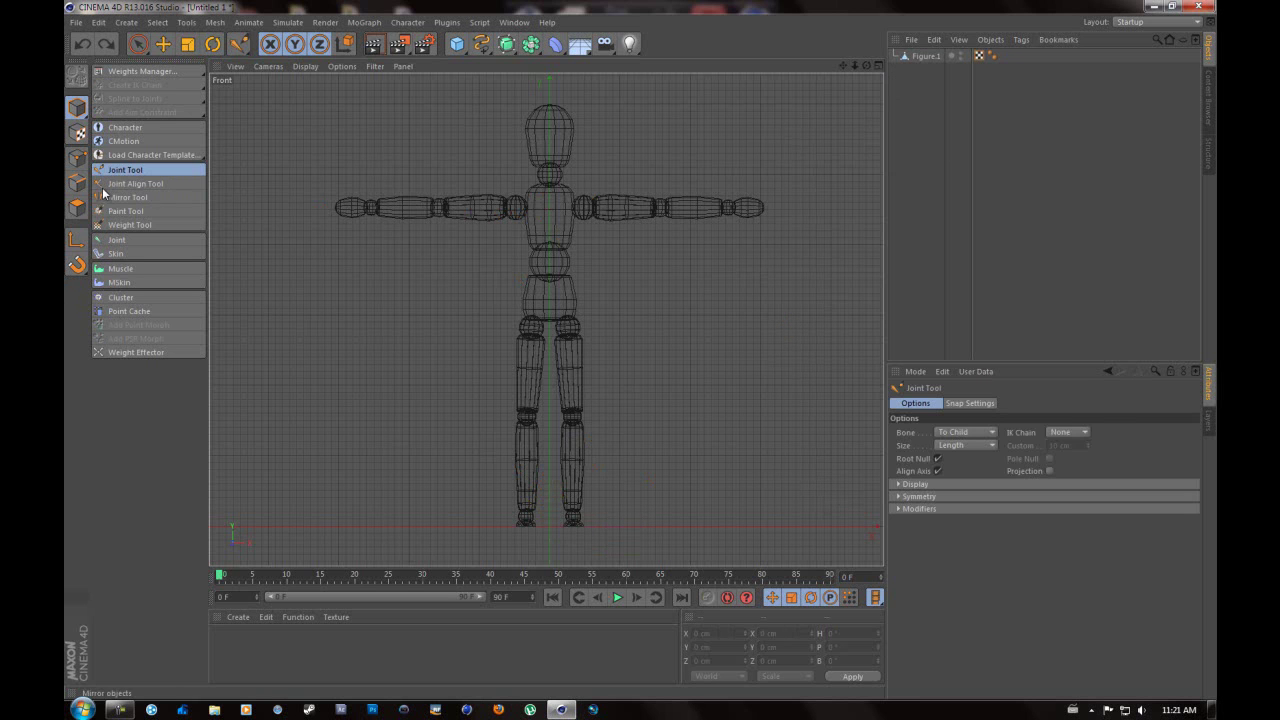
pyautogui.click(938, 458)
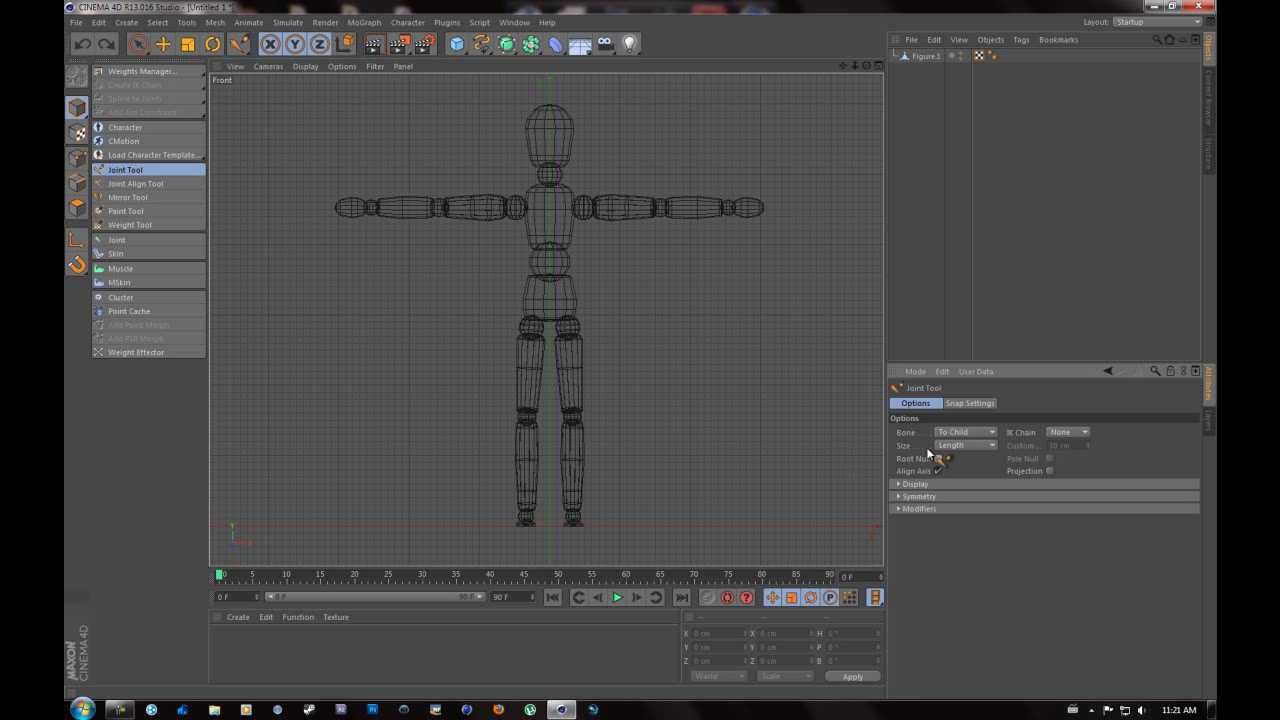
pyautogui.click(1068, 432)
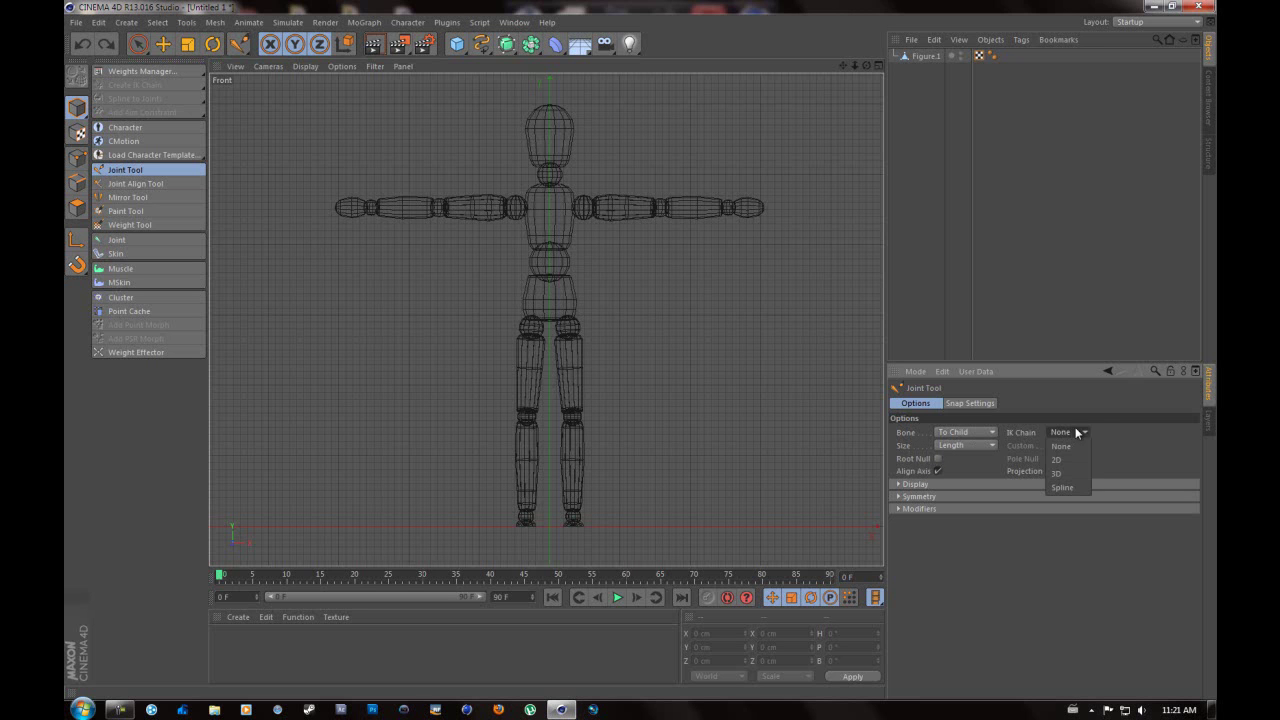
pyautogui.click(1075, 432)
# Try placing a joint in the pelvis while the figure object is selected, and undo it
pyautogui.click(925, 57)
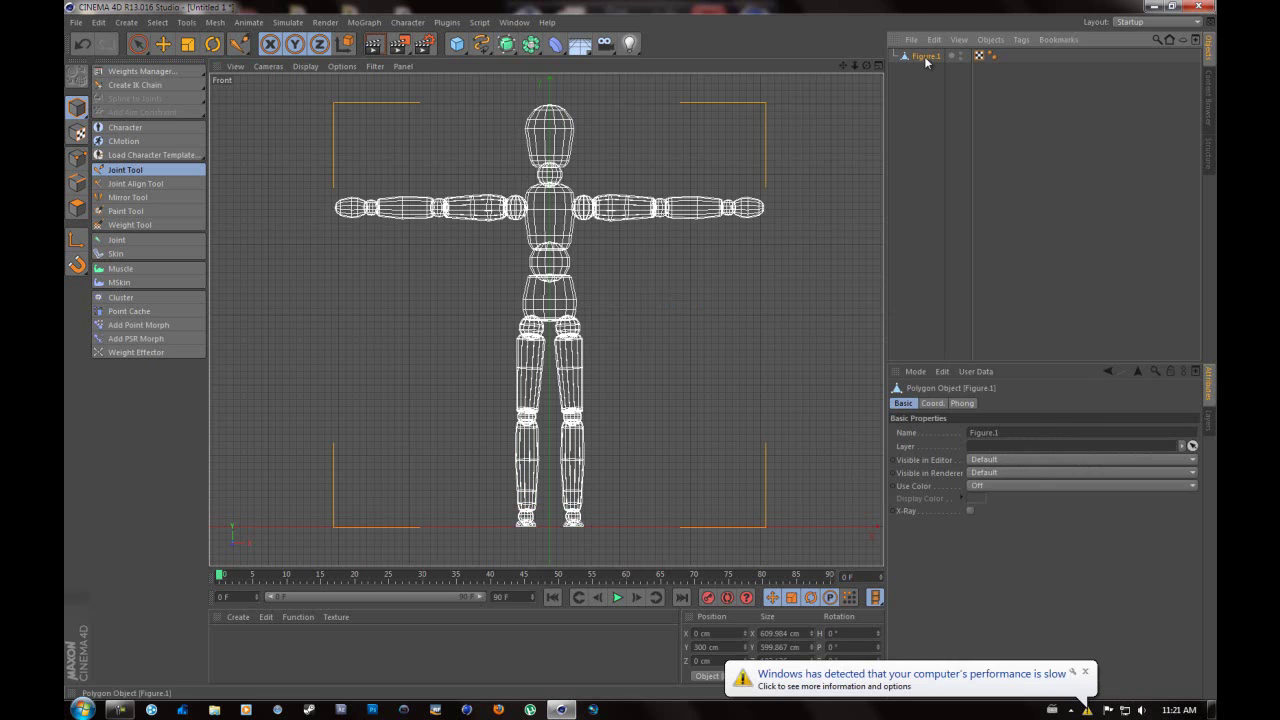
pyautogui.click(1089, 671)
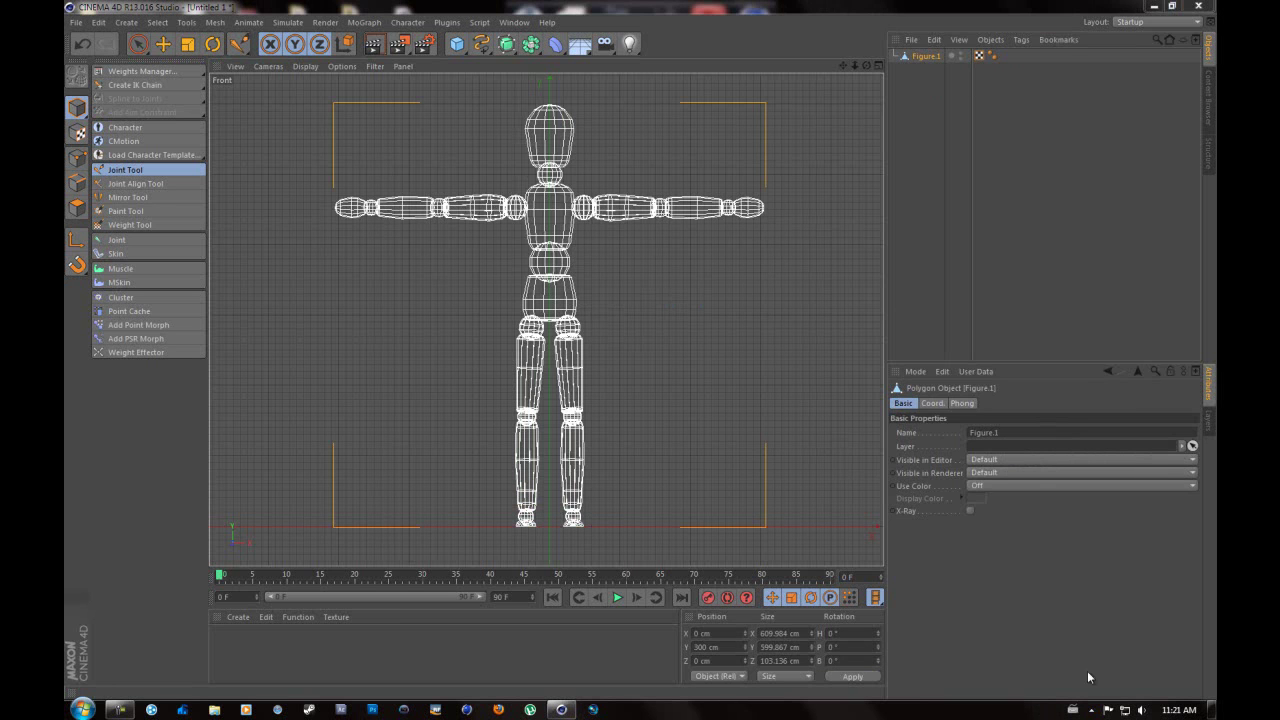
pyautogui.click(138, 172)
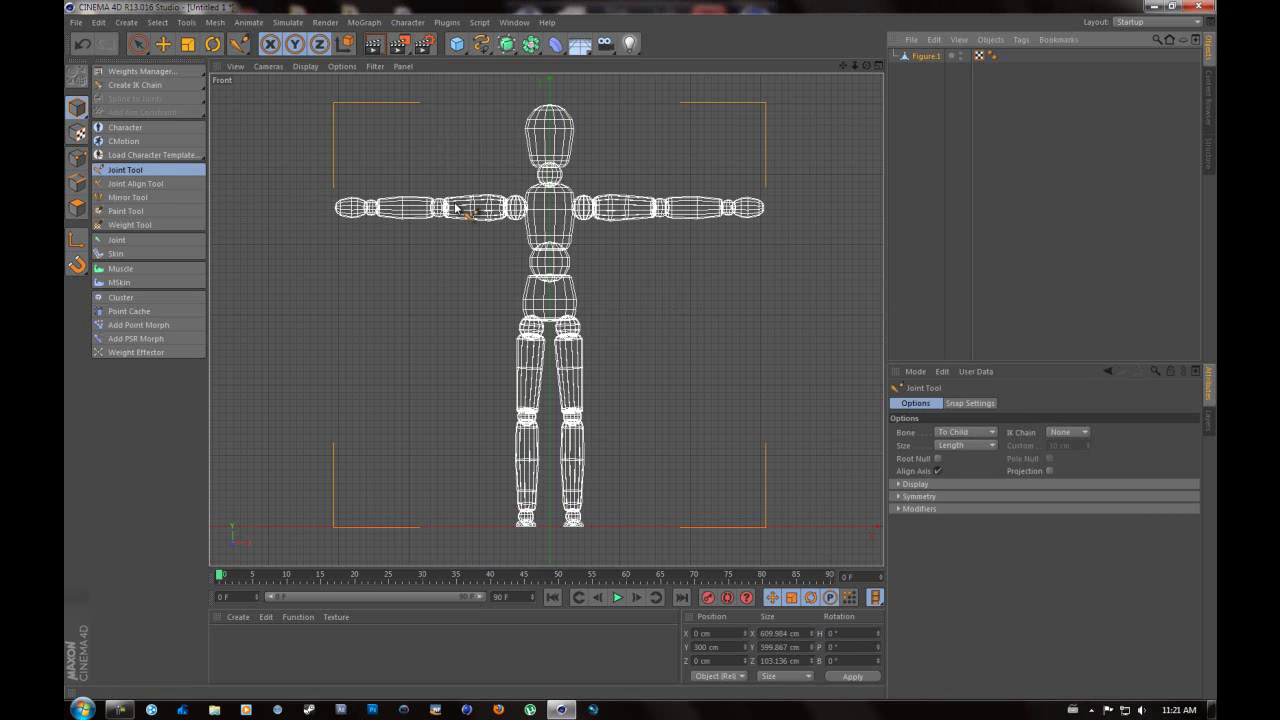
pyautogui.keyDown('ctrl'); pyautogui.click(550, 306); pyautogui.keyUp('ctrl')
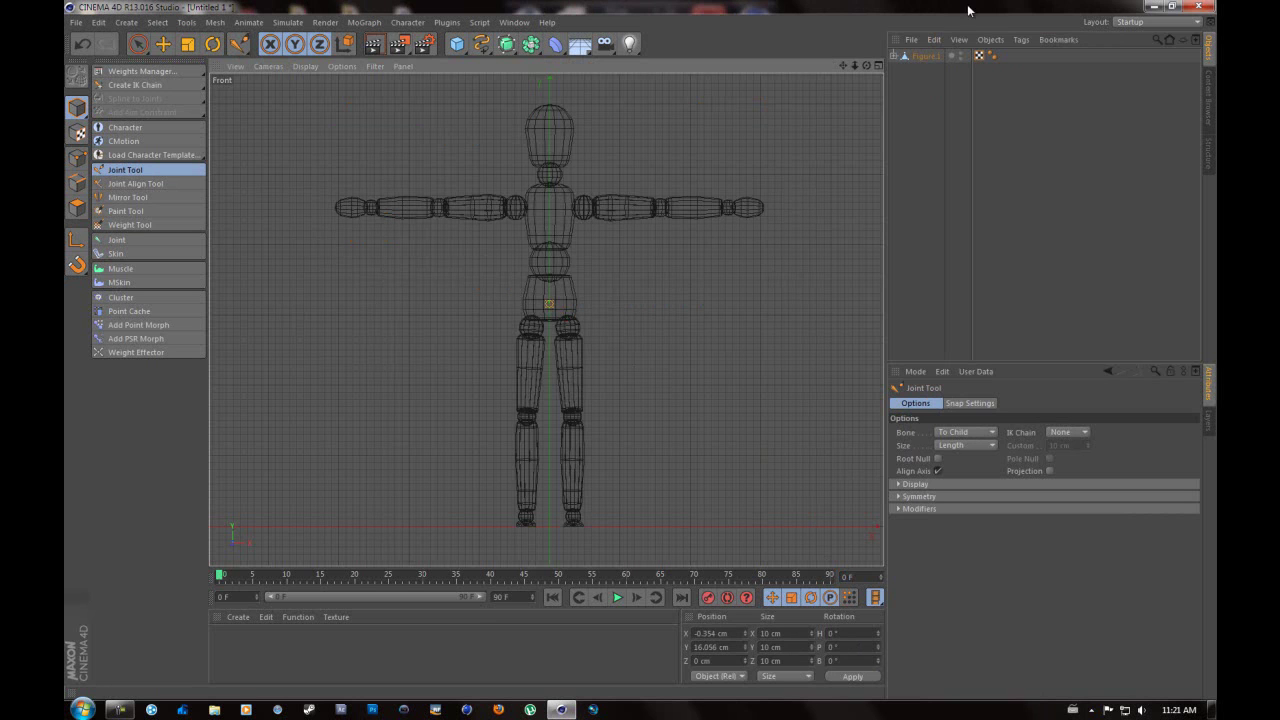
pyautogui.hotkey('ctrl', 'z')
# With nothing selected, place a chain of five joints up the body's centre: pelvis, abdomen, upper chest, neck and top of the head
pyautogui.click(911, 92)
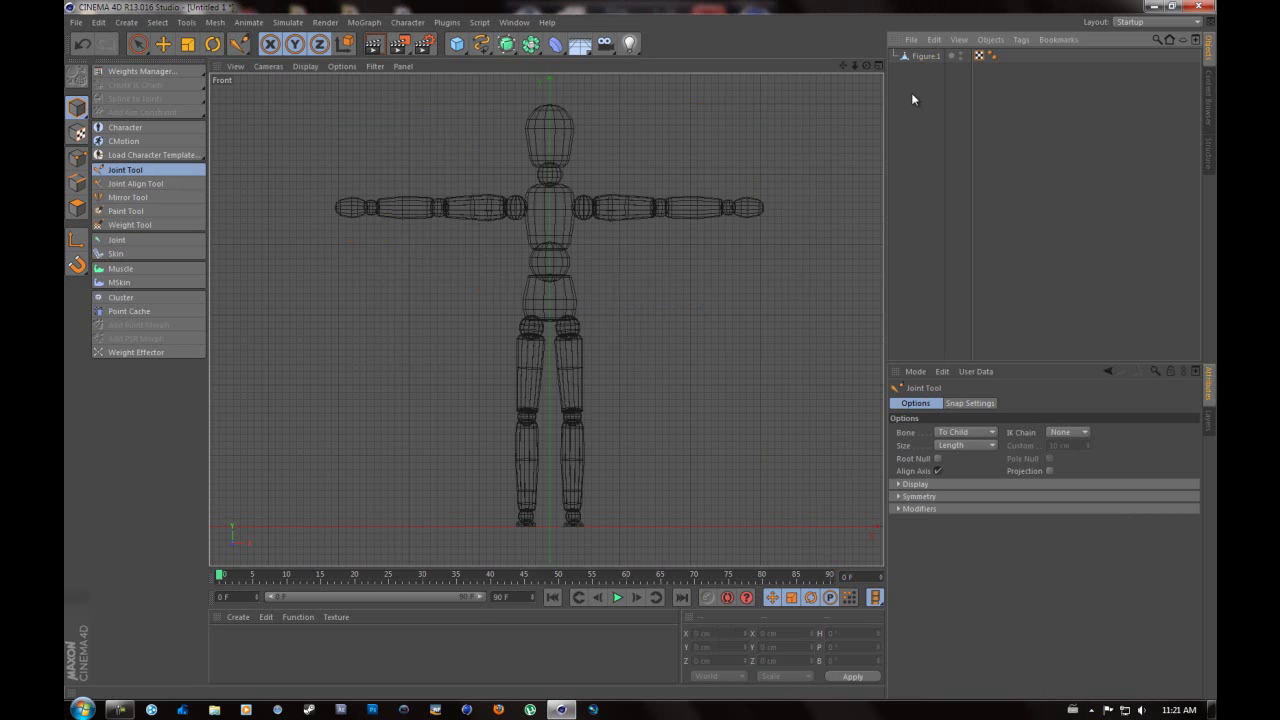
pyautogui.keyDown('ctrl'); pyautogui.click(549, 305); pyautogui.keyUp('ctrl')
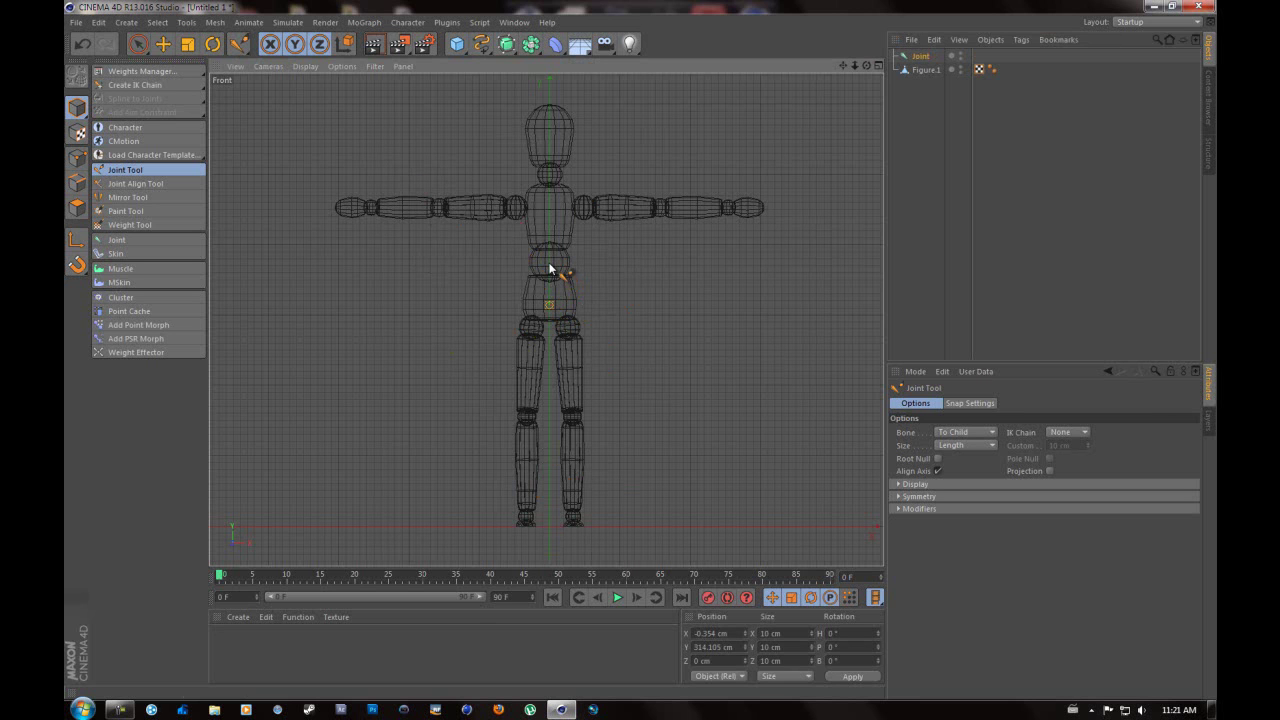
pyautogui.scroll(3, 549, 268)
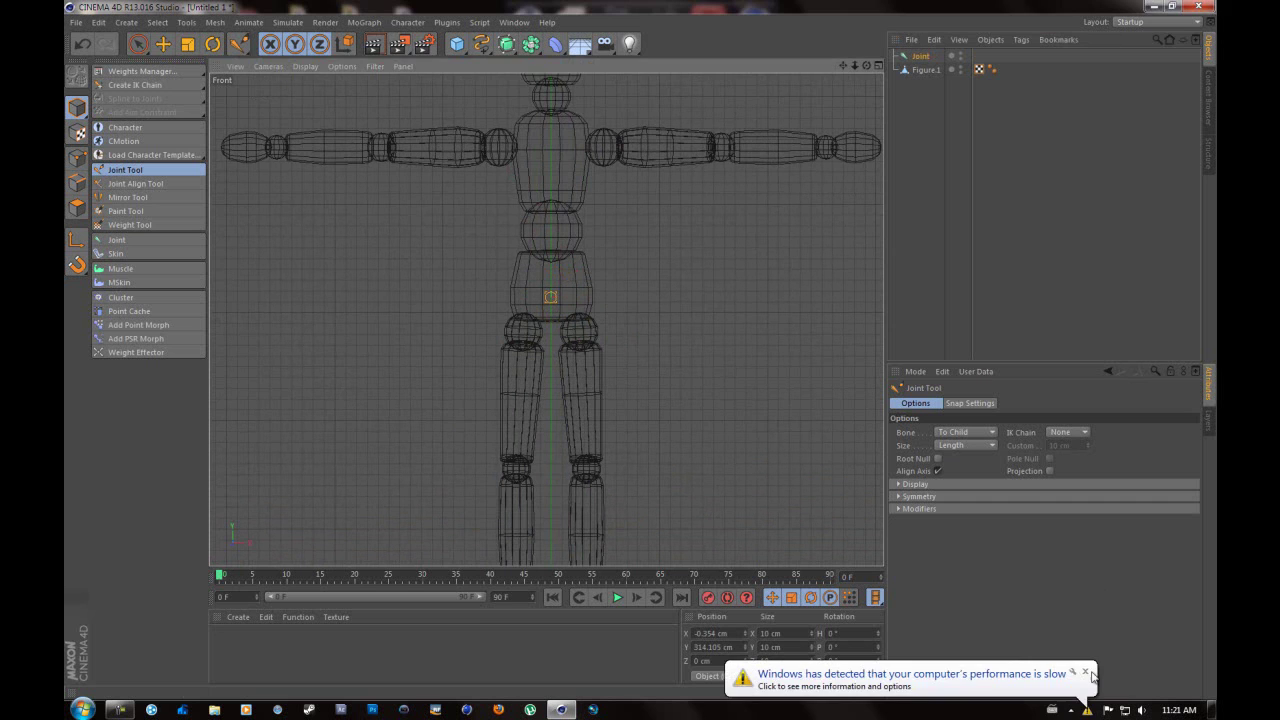
pyautogui.click(1091, 676)
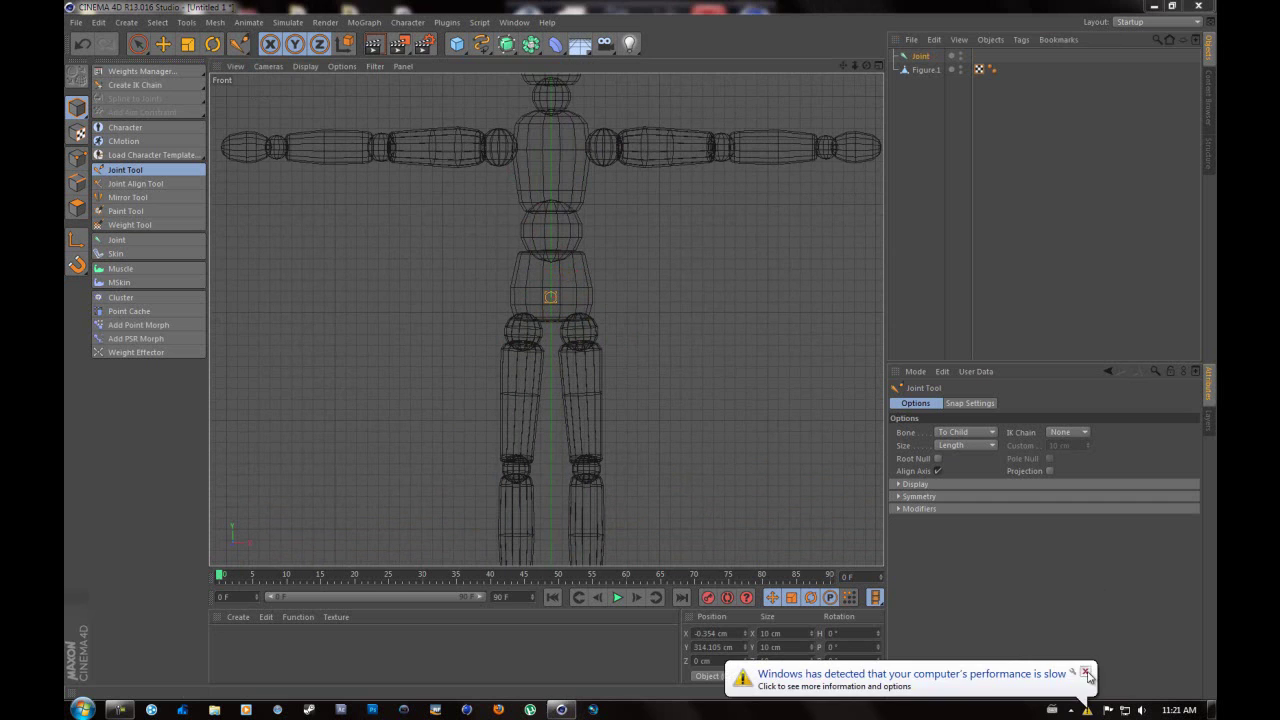
pyautogui.keyDown('ctrl'); pyautogui.click(550, 233); pyautogui.keyUp('ctrl')
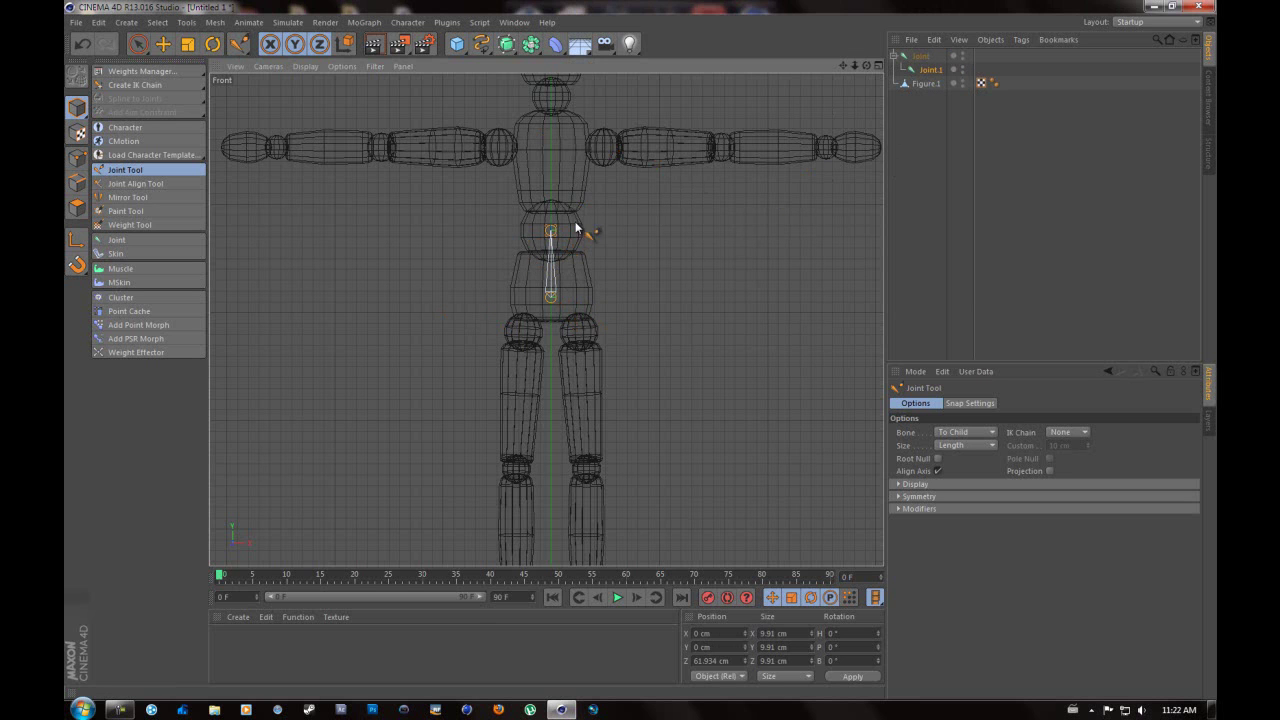
pyautogui.keyDown('ctrl'); pyautogui.click(551, 132); pyautogui.keyUp('ctrl')
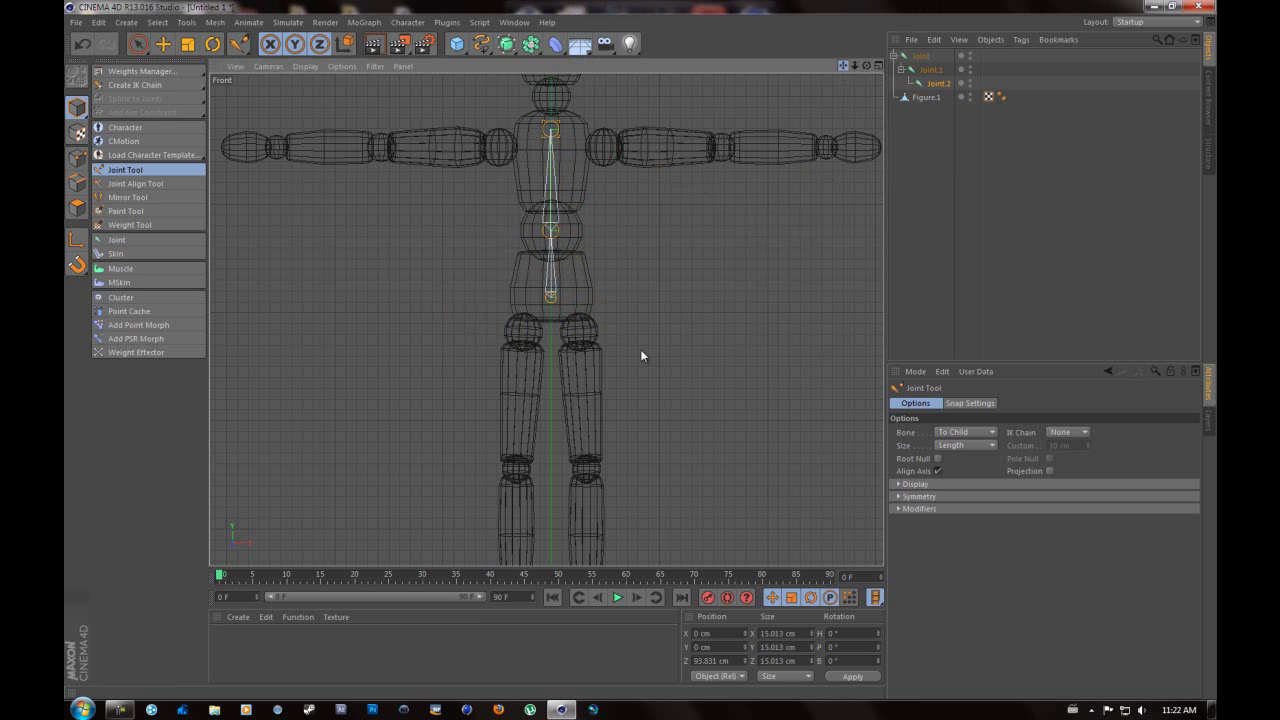
pyautogui.moveTo(641, 355); pyautogui.dragTo(650, 463)
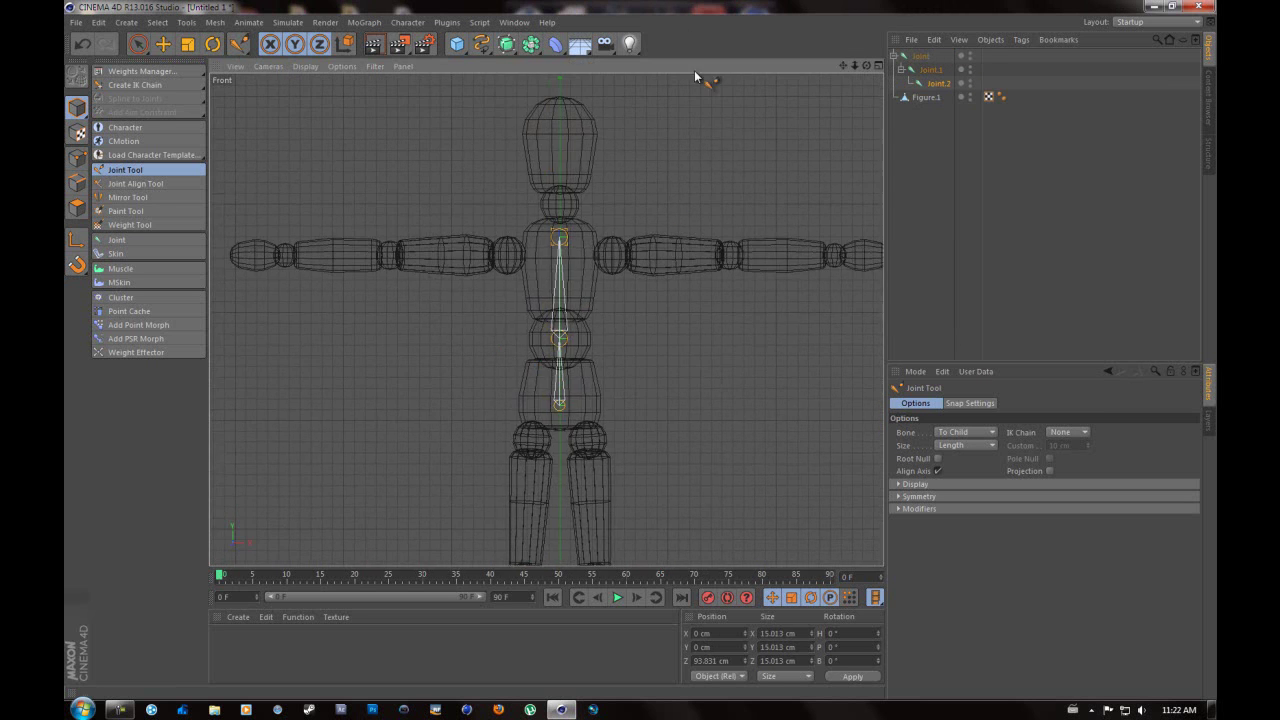
pyautogui.keyDown('ctrl'); pyautogui.click(560, 208); pyautogui.keyUp('ctrl')
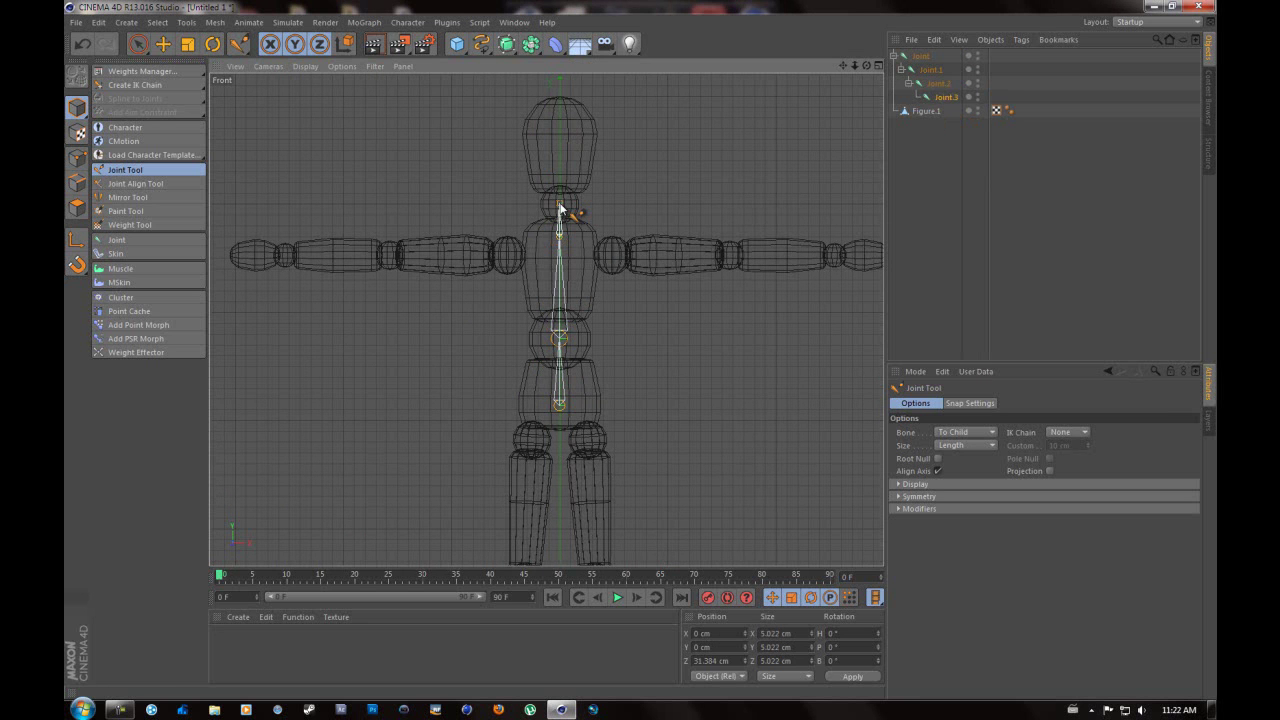
pyautogui.keyDown('ctrl'); pyautogui.click(560, 100); pyautogui.keyUp('ctrl')
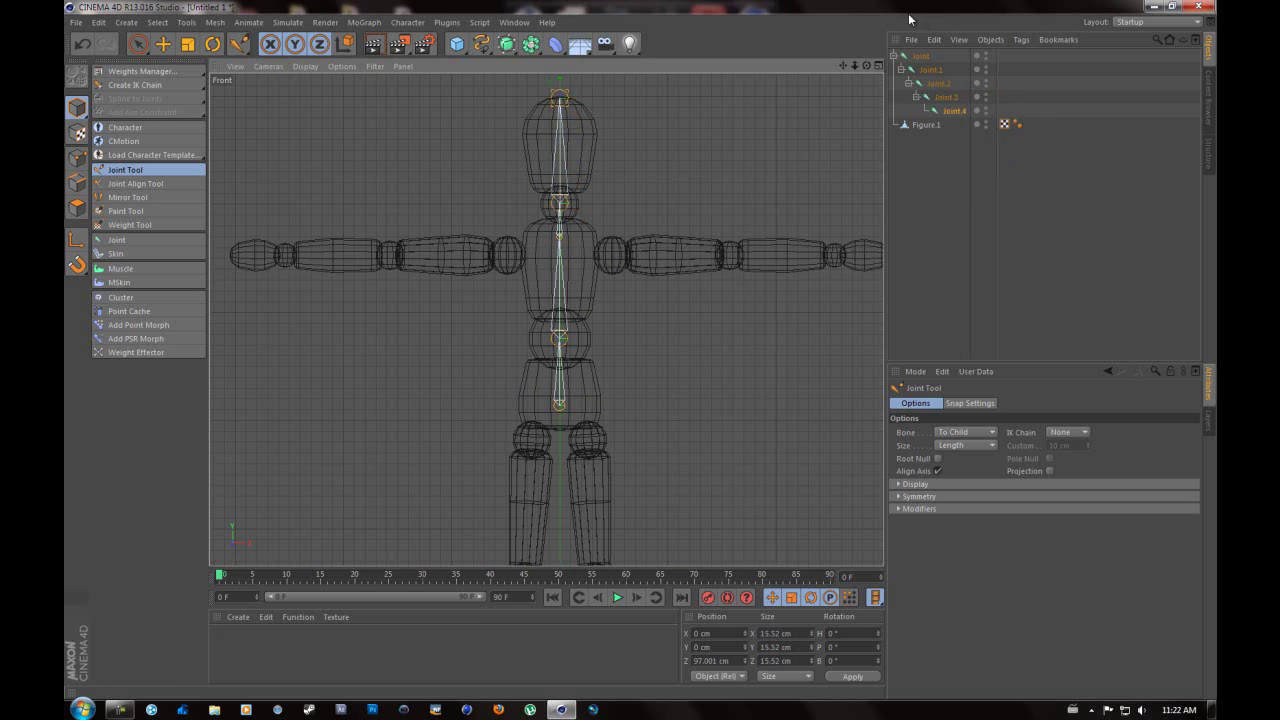
# Rename the pelvis root joint as Spine and its child joint in the abdomen as Torso
pyautogui.click(920, 57)
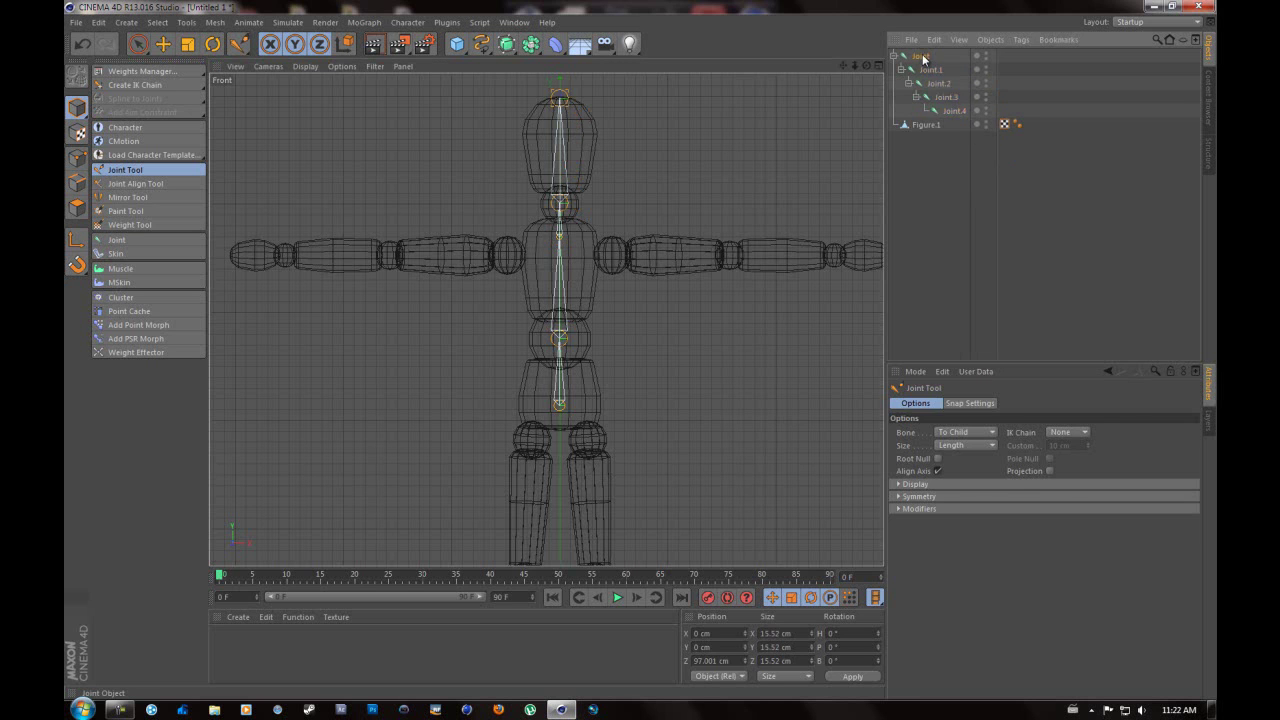
pyautogui.doubleClick(922, 57)
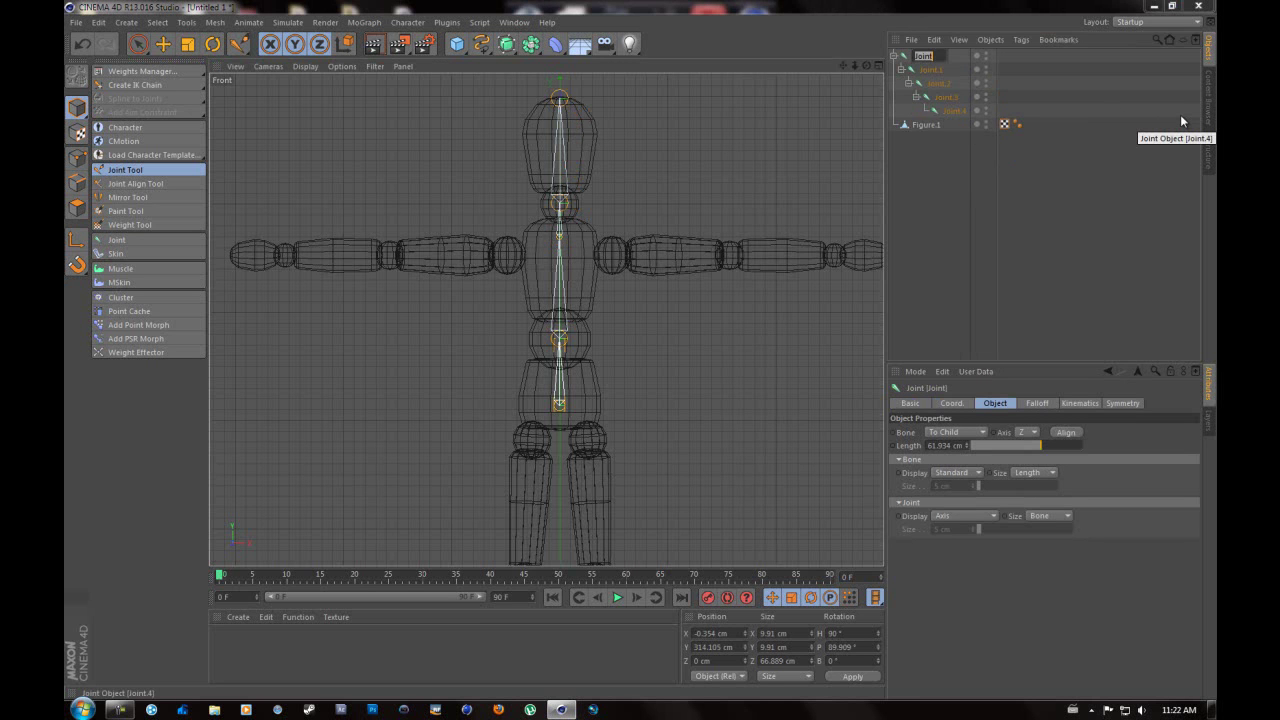
pyautogui.write('Spine')
pyautogui.press('Return')
pyautogui.click(932, 70)
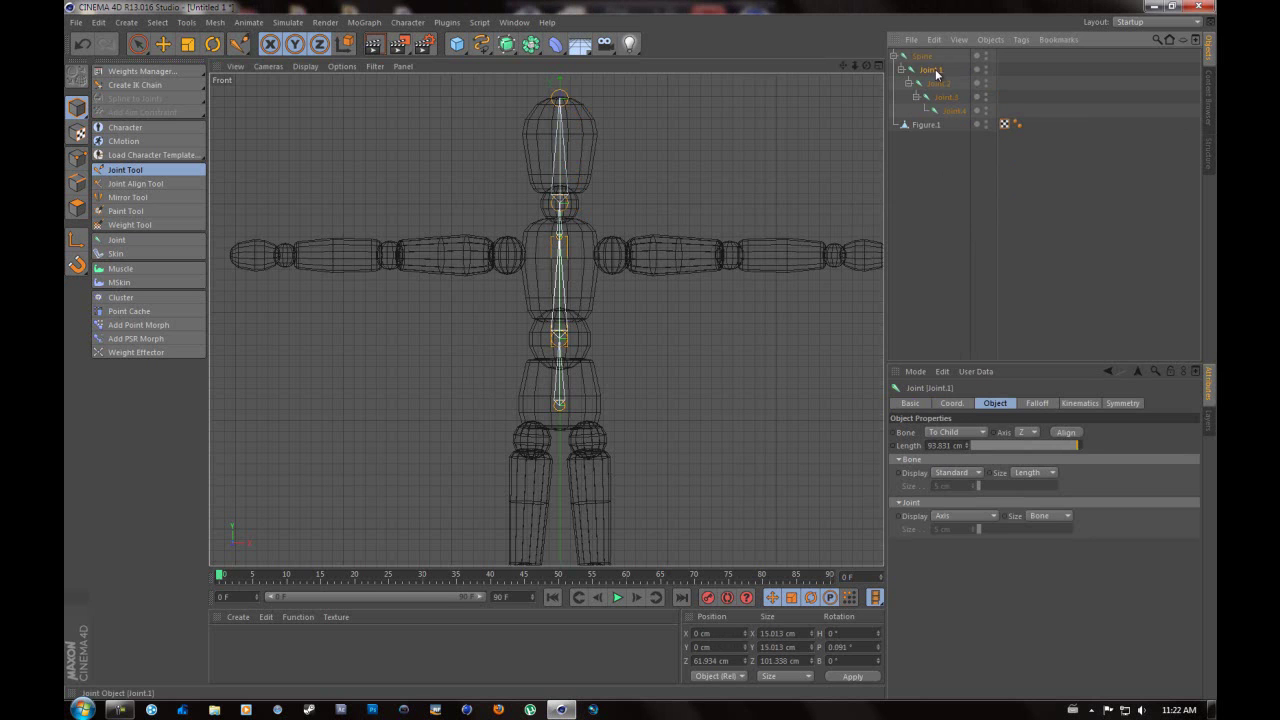
pyautogui.doubleClick(935, 71)
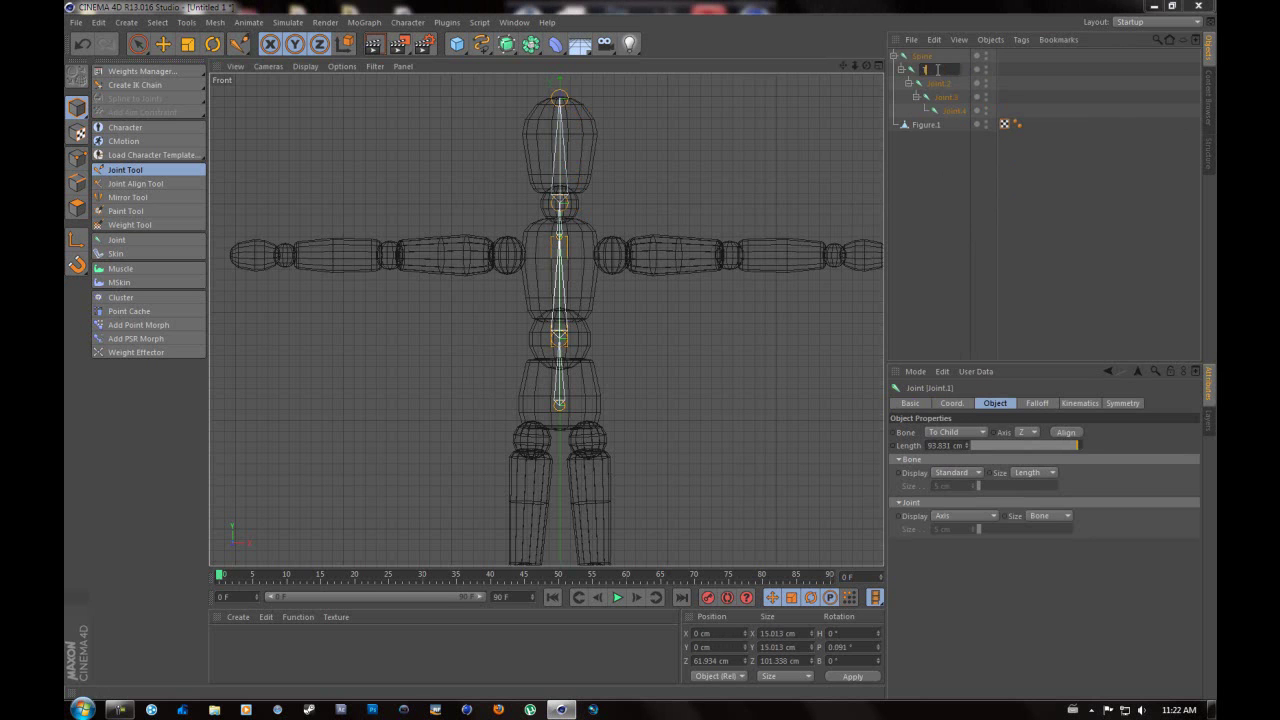
pyautogui.write('Torso')
pyautogui.press('Return')
# Rename the upper chest joint as Neck and the joint at the neck as Head
pyautogui.click(940, 84)
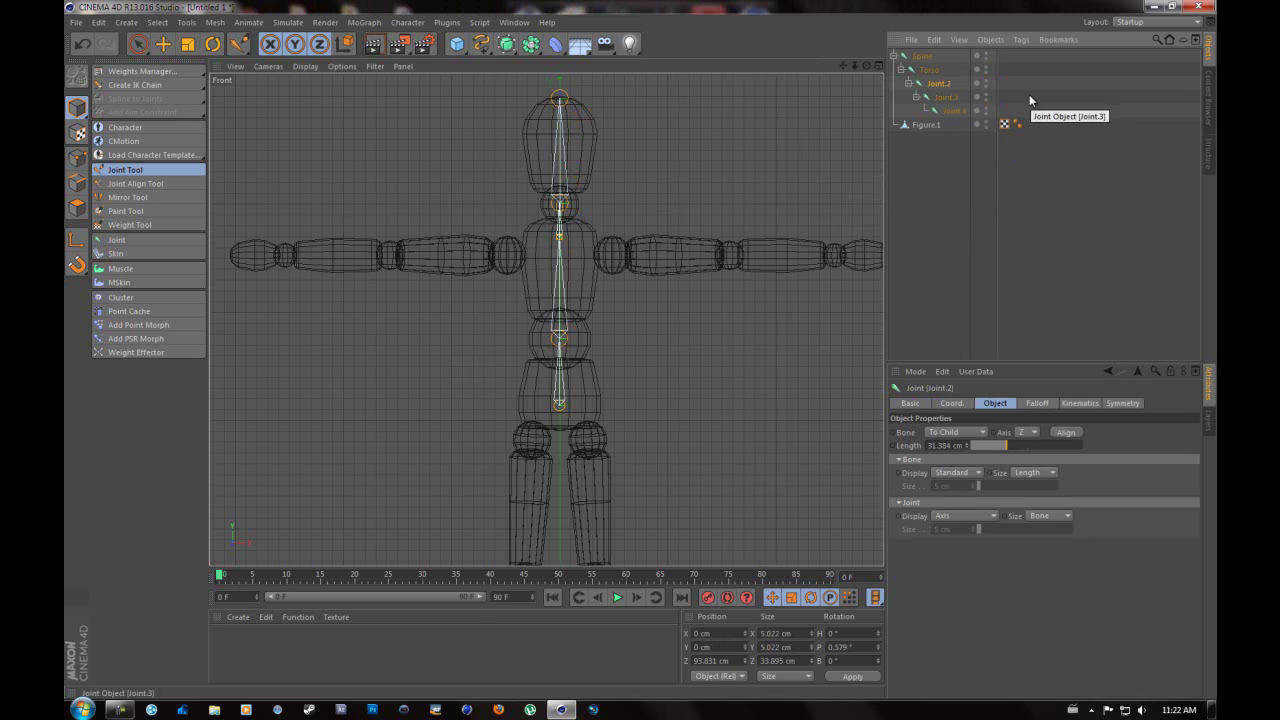
pyautogui.doubleClick(942, 84)
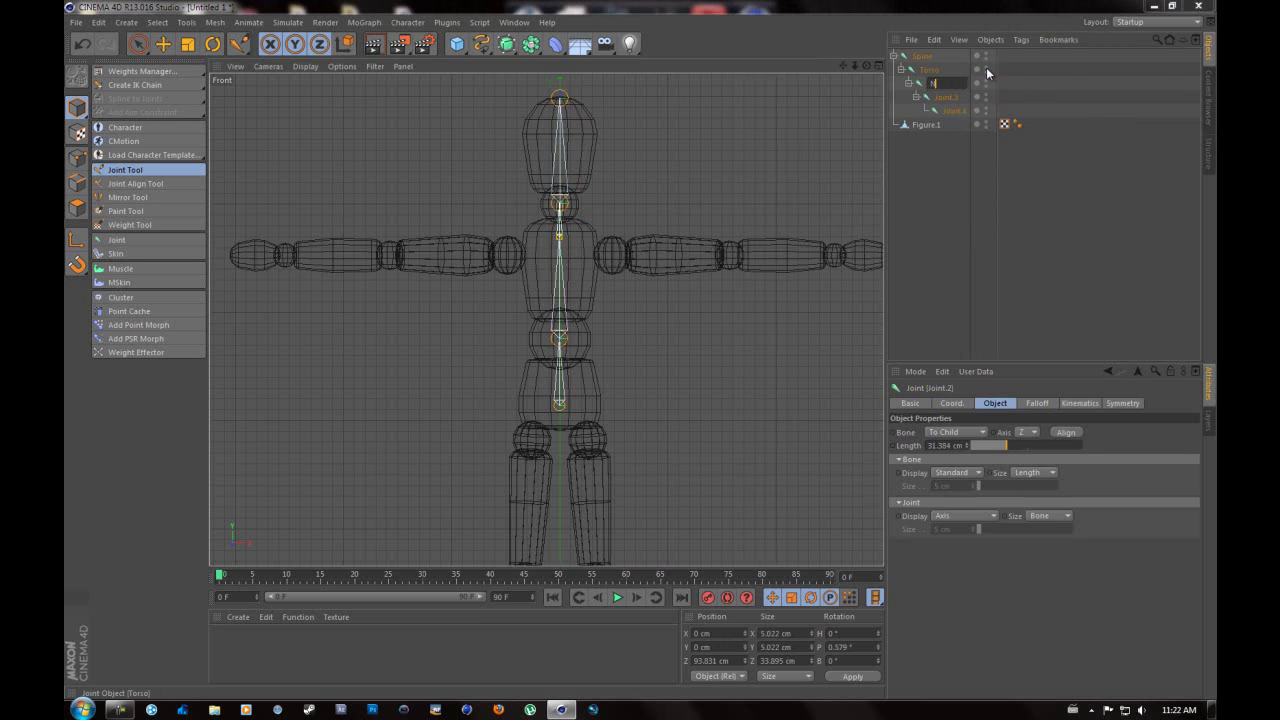
pyautogui.write('Neck')
pyautogui.click(949, 97)
pyautogui.doubleClick(949, 97)
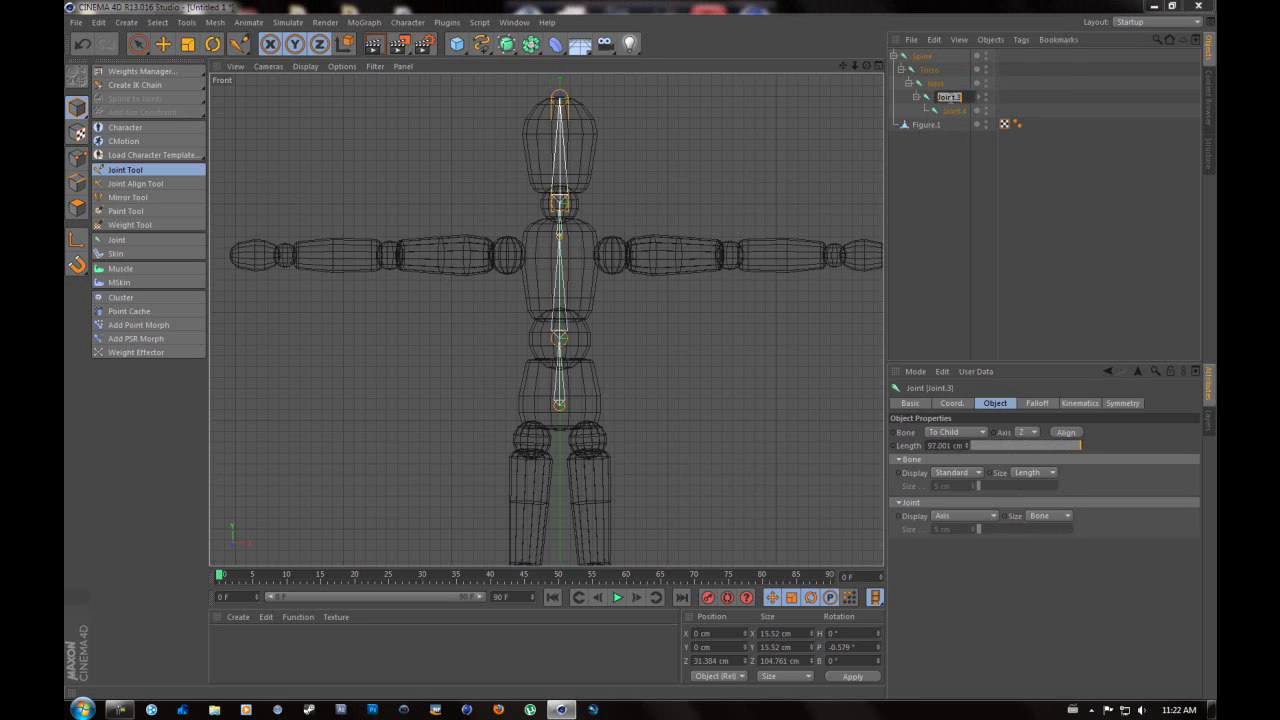
pyautogui.write('Head')
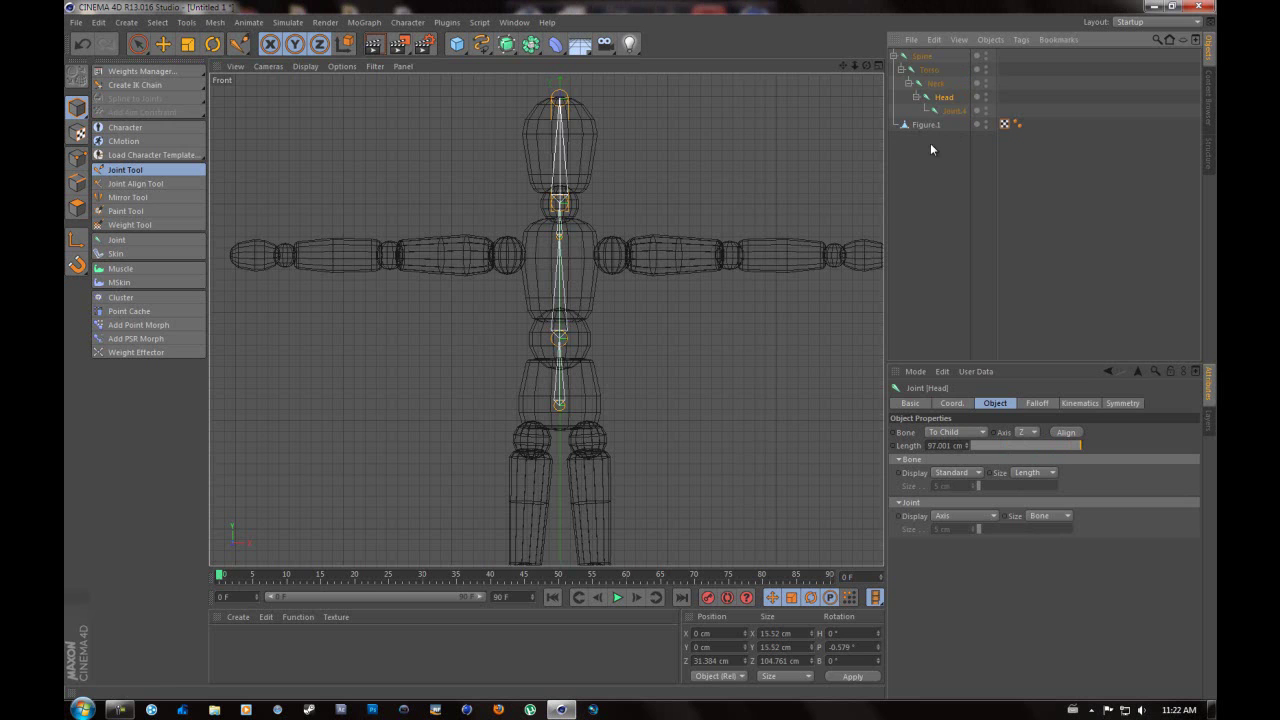
pyautogui.press('Return')
# Collapse the joint hierarchy beneath the Head and Neck joints
pyautogui.click(951, 111)
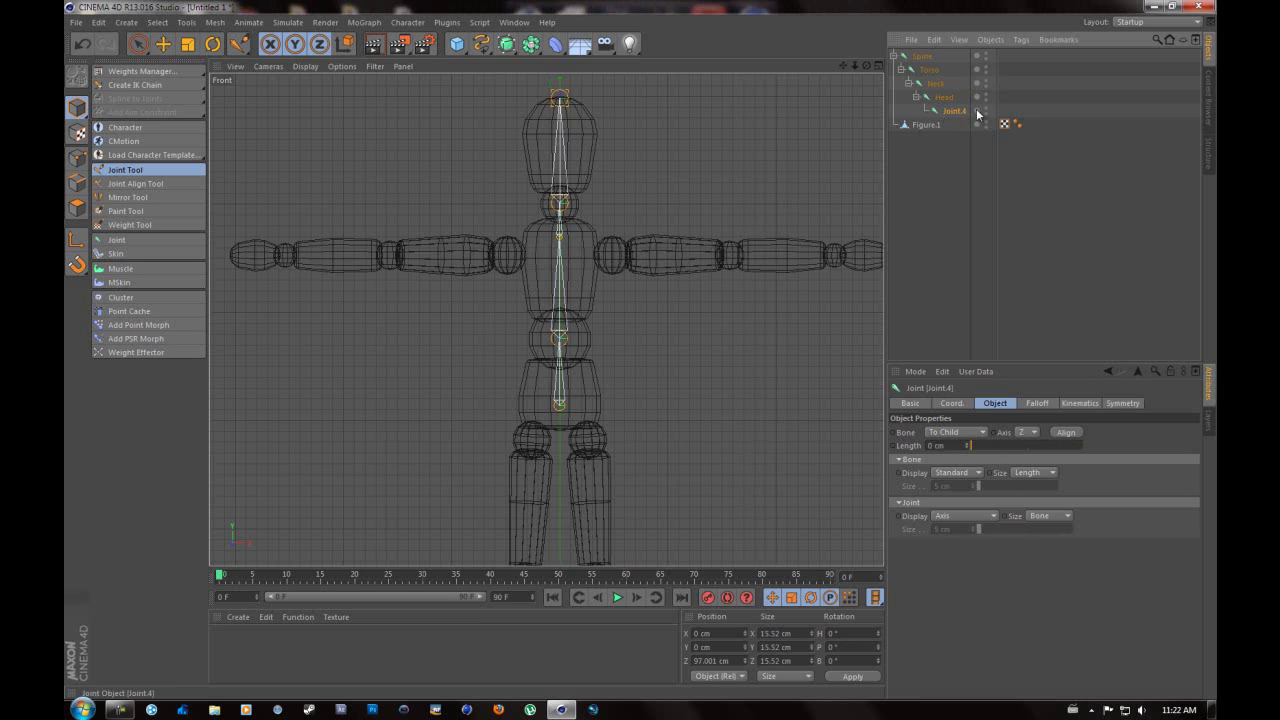
pyautogui.click(915, 97)
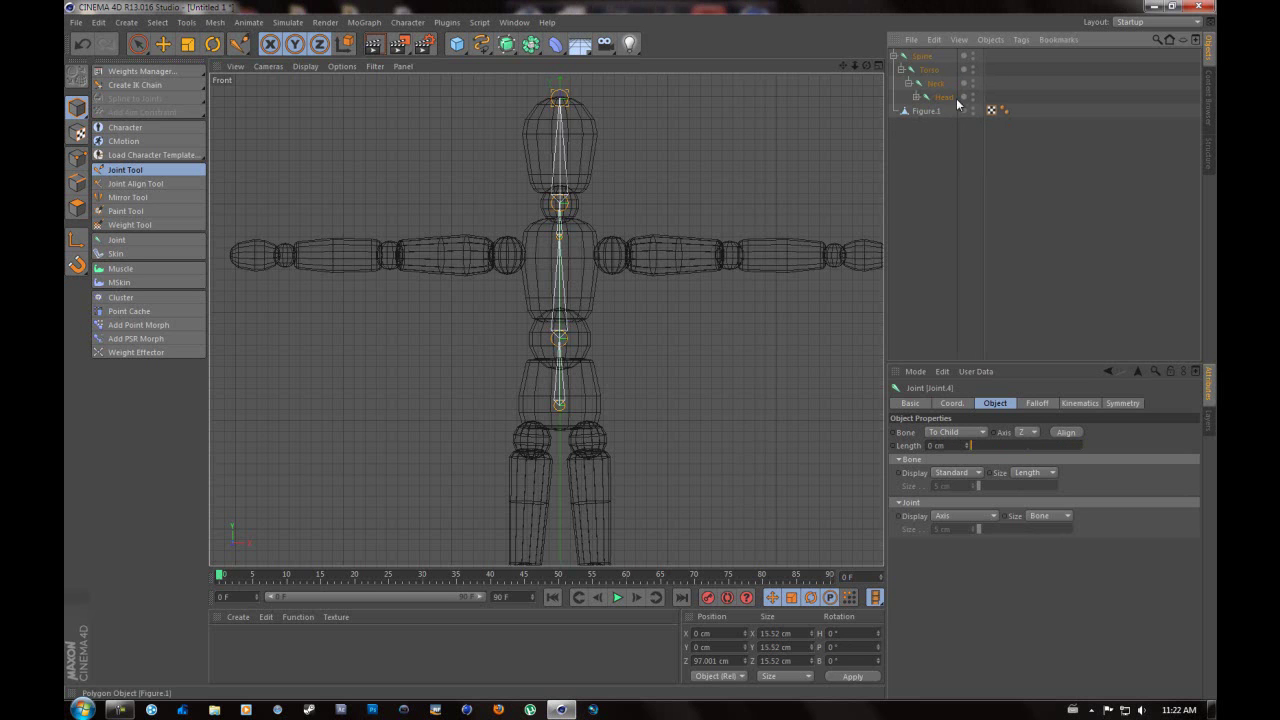
pyautogui.click(908, 83)
pyautogui.click(911, 83)
pyautogui.click(908, 83)
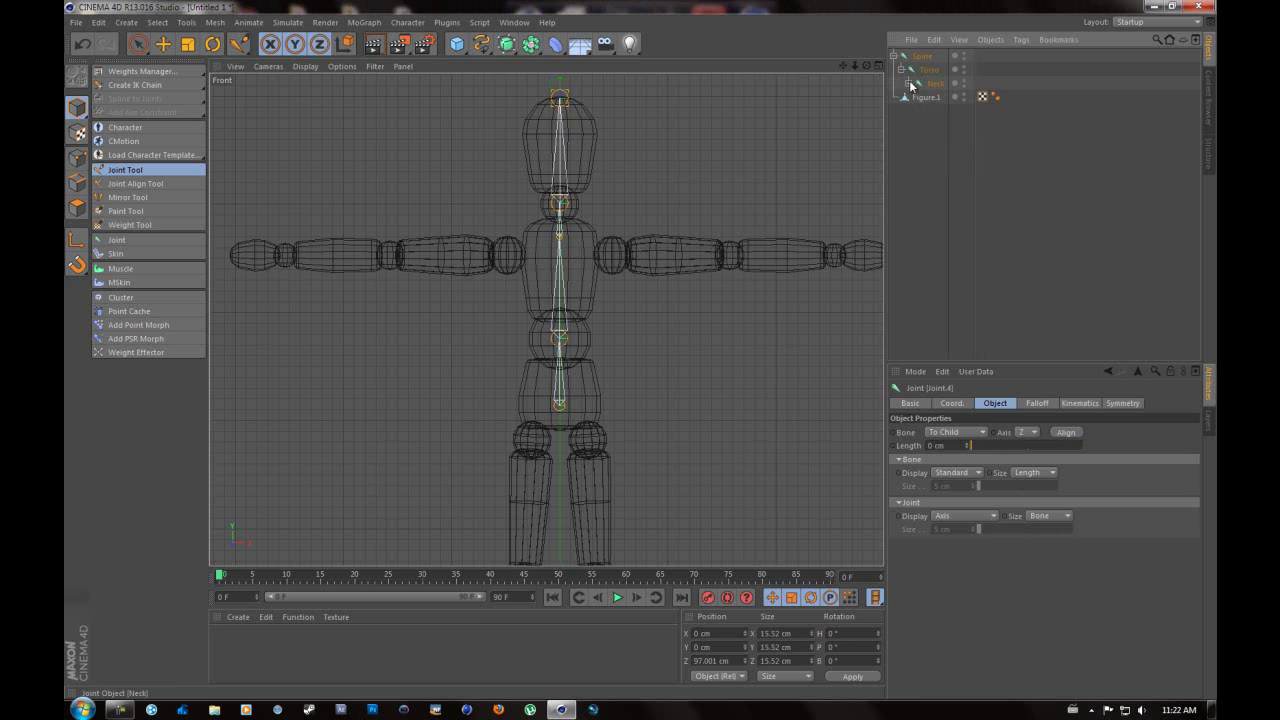
# Select the Spine joint as parent and set the Joint Tool's Symmetry option to Draw
pyautogui.click(918, 72)
pyautogui.click(920, 57)
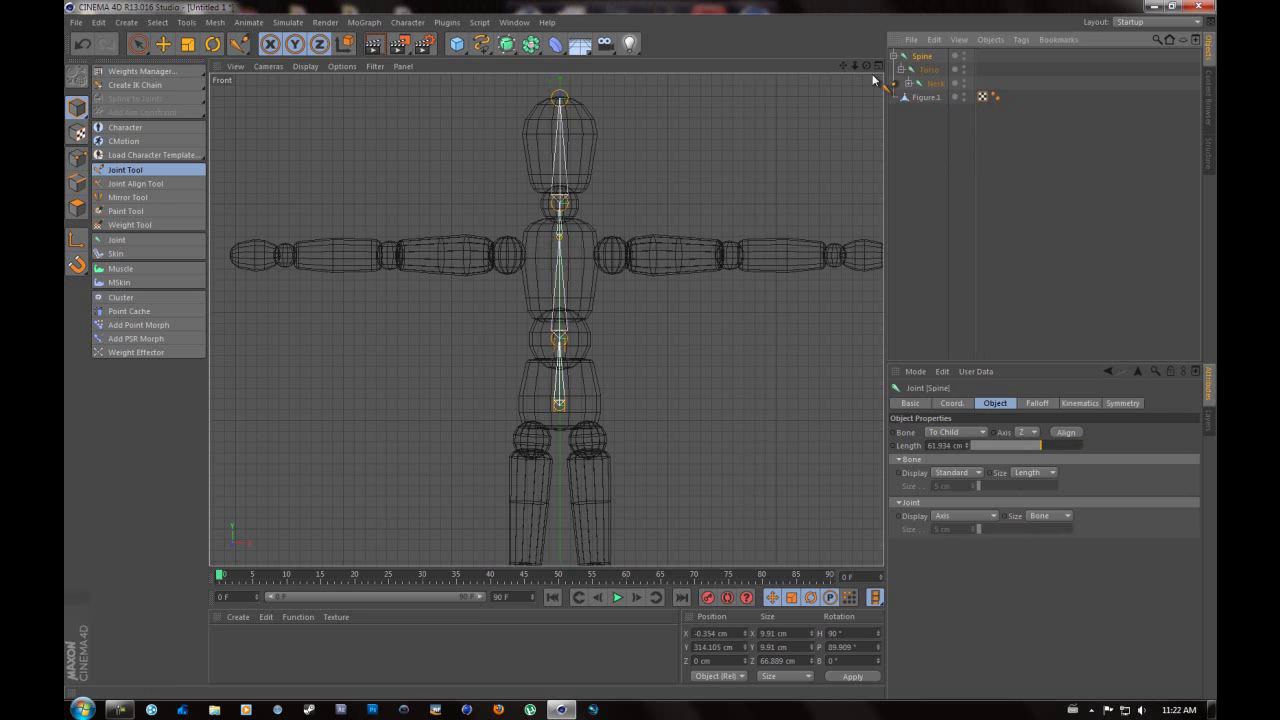
pyautogui.keyDown('alt'); pyautogui.moveTo(640, 353); pyautogui.dragTo(643, 217, button='middle'); pyautogui.keyUp('alt')
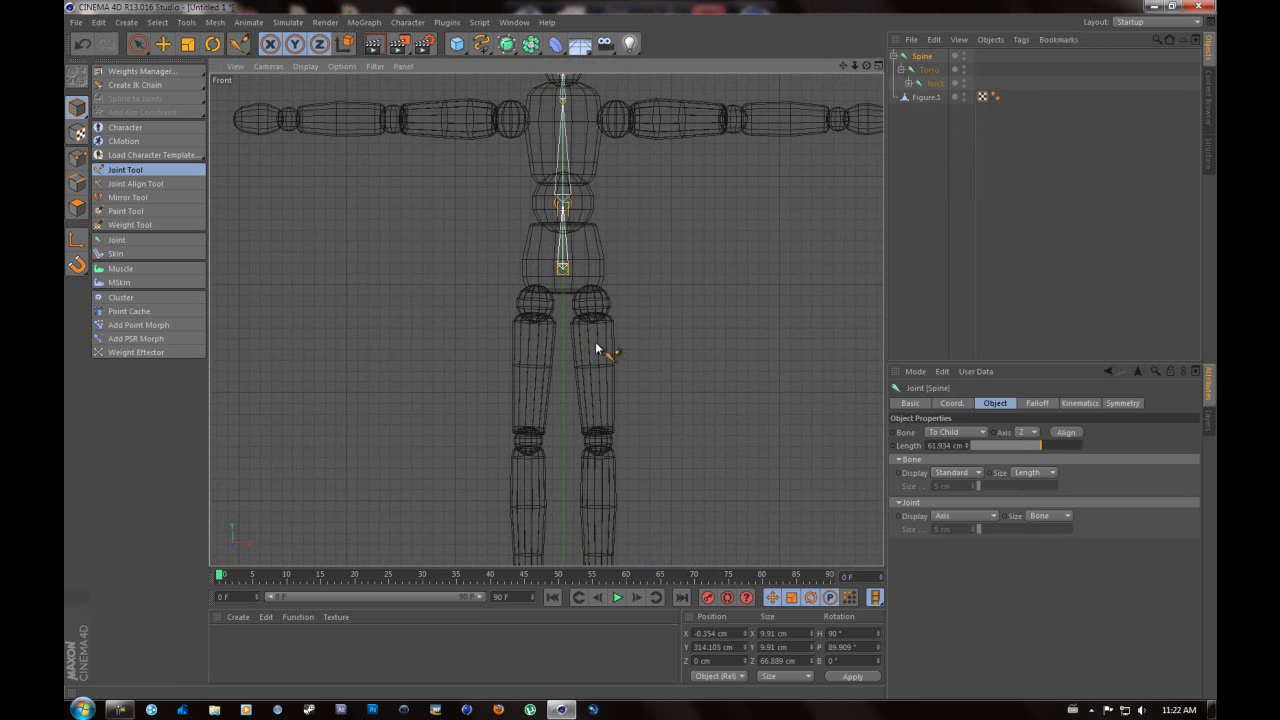
pyautogui.click(154, 172)
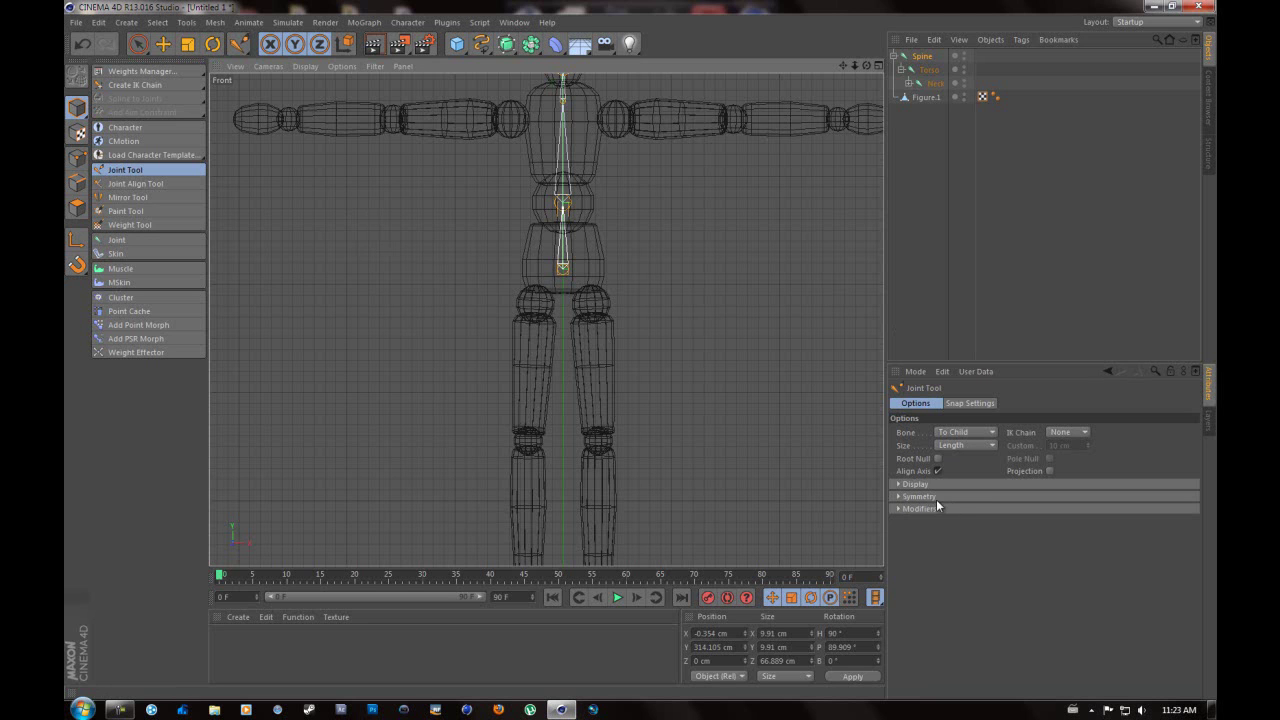
pyautogui.click(899, 496)
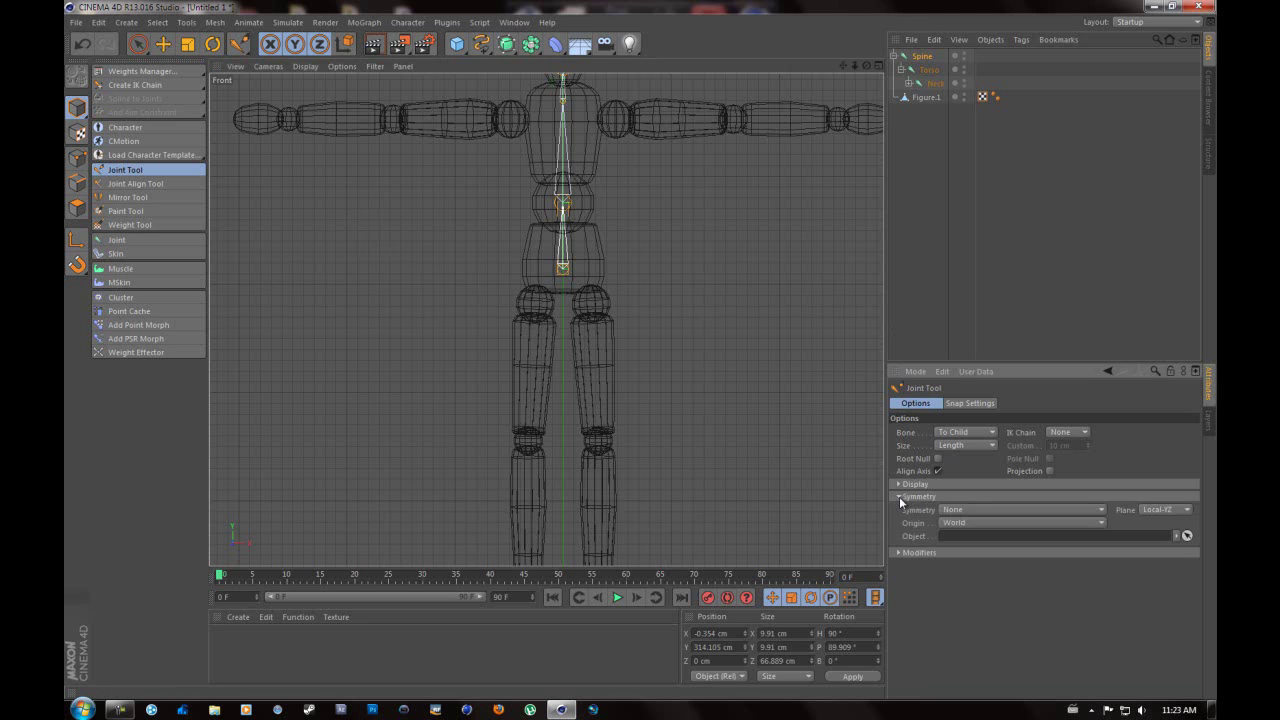
pyautogui.click(956, 511)
pyautogui.click(972, 540)
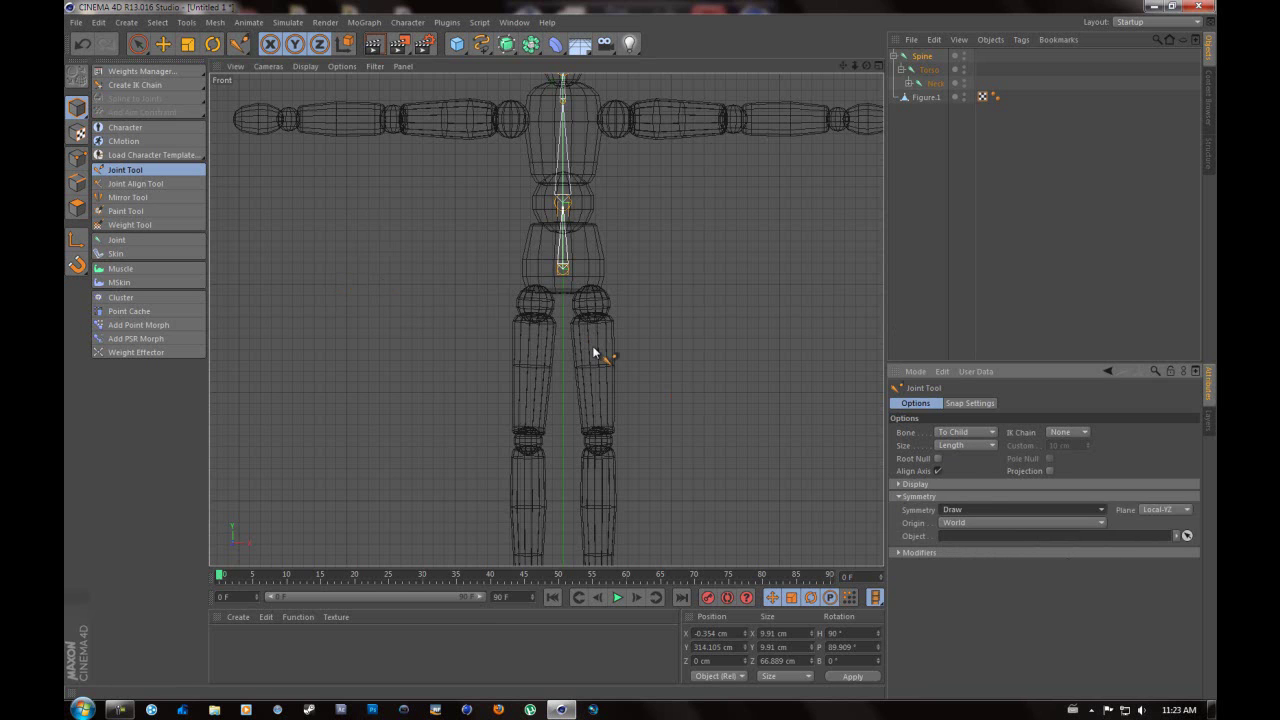
# Try placing a mirrored pair of hip joints branching from Spine, and undo the attempts
pyautogui.keyDown('ctrl'); pyautogui.click(595, 307); pyautogui.keyUp('ctrl')
pyautogui.keyDown('ctrl'); pyautogui.moveTo(596, 313); pyautogui.dragTo(612, 371); pyautogui.keyUp('ctrl')
pyautogui.hotkey('ctrl', 'z')
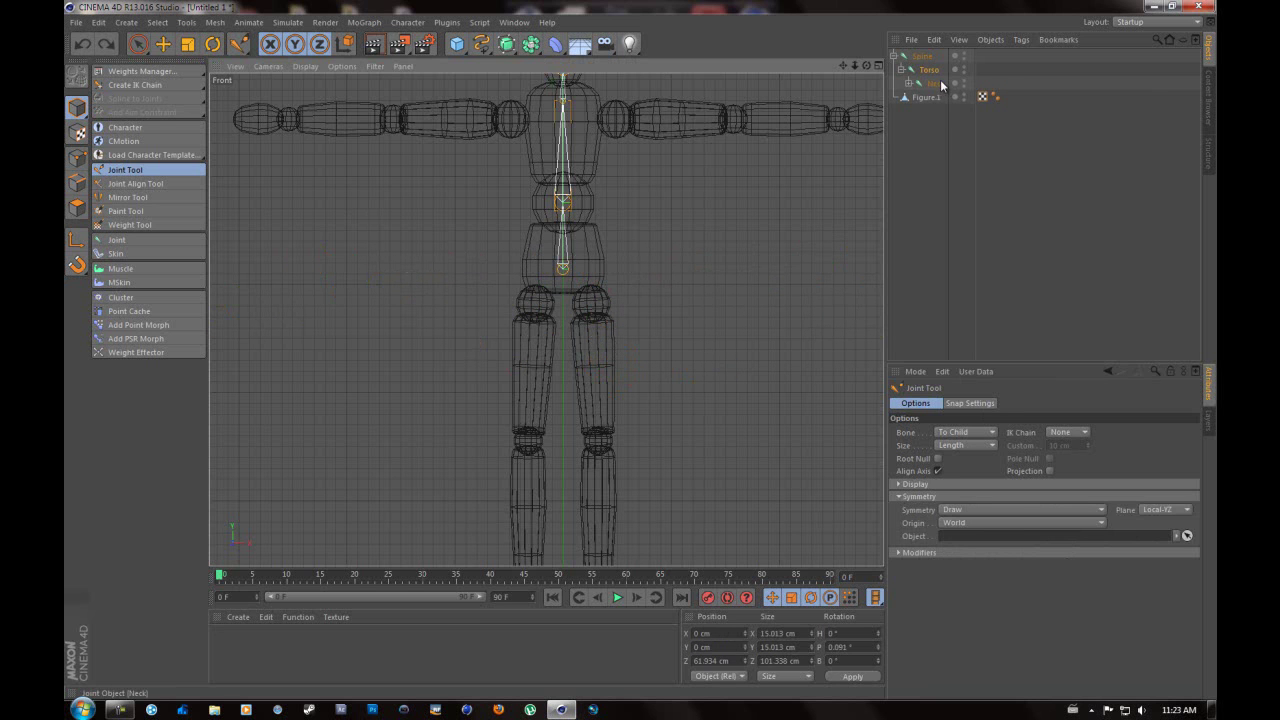
pyautogui.hotkey('ctrl', 'z')
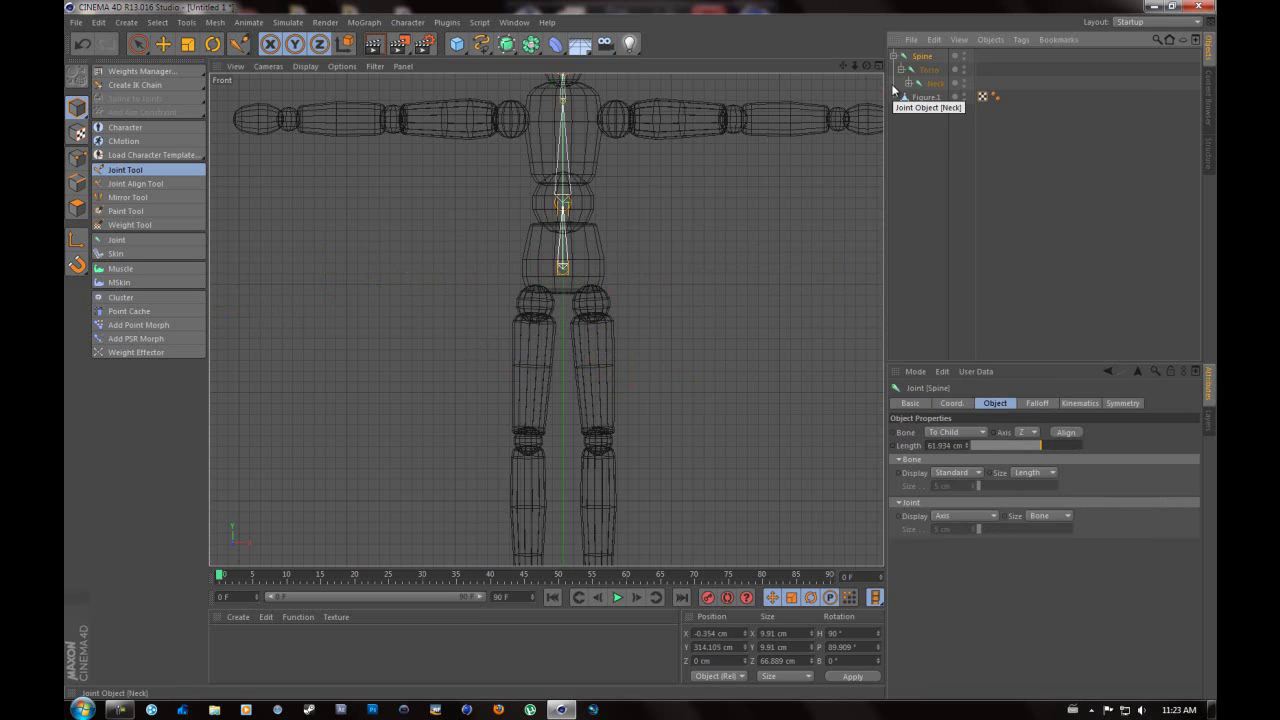
pyautogui.keyDown('ctrl'); pyautogui.click(595, 306); pyautogui.keyUp('ctrl')
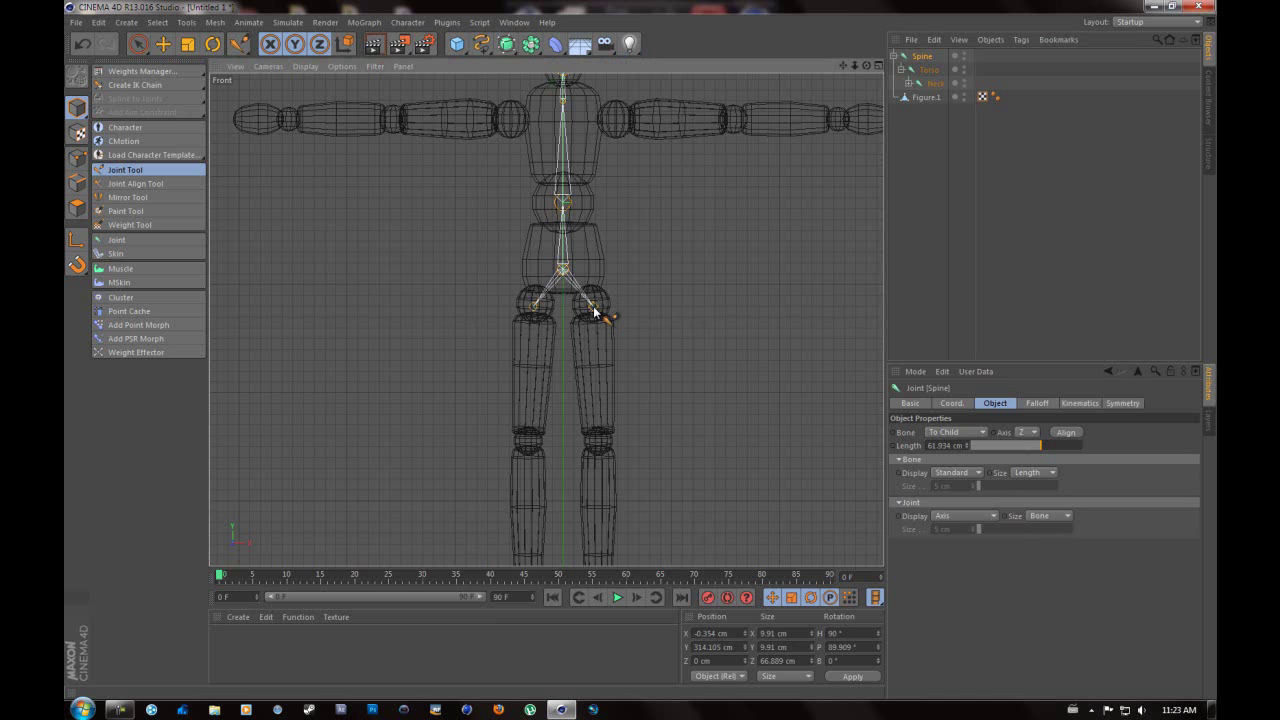
pyautogui.moveTo(595, 308); pyautogui.dragTo(589, 306)
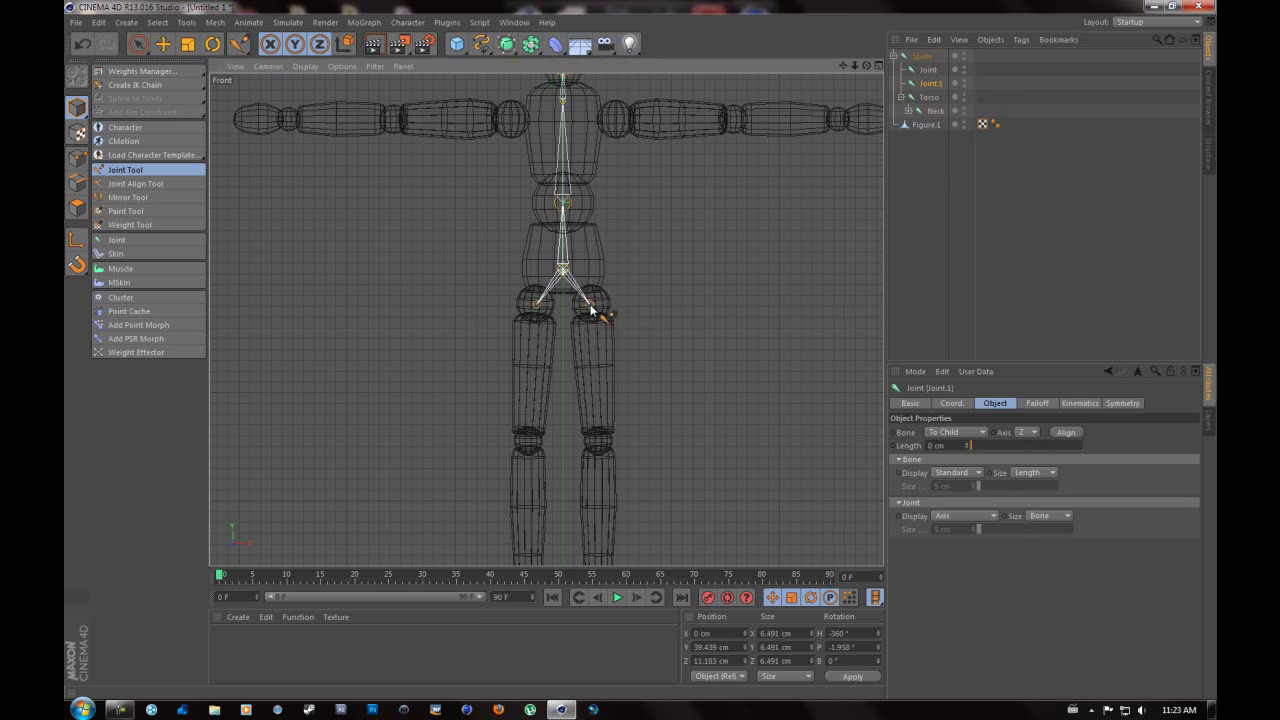
pyautogui.hotkey('ctrl', 'z')
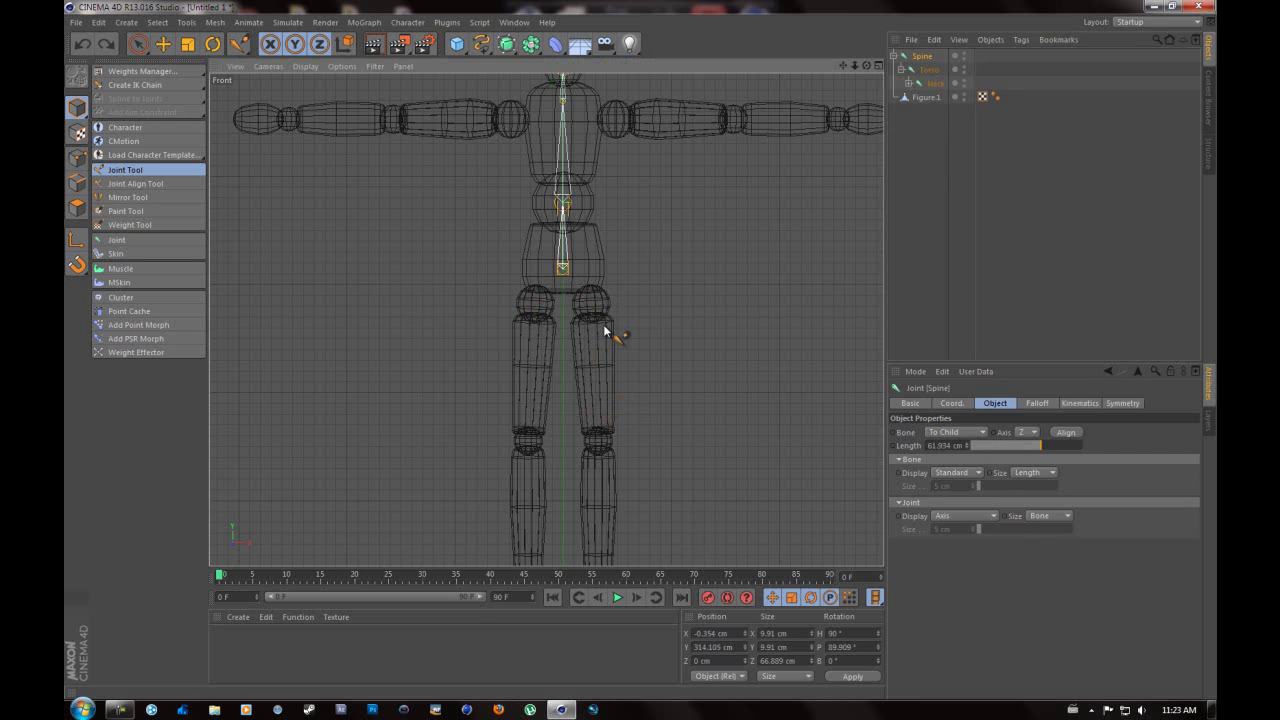
# Place mirrored leg joints at the hips, knees and ankles, branching from the Spine joint
pyautogui.keyDown('ctrl'); pyautogui.moveTo(594, 312); pyautogui.dragTo(592, 313); pyautogui.keyUp('ctrl')
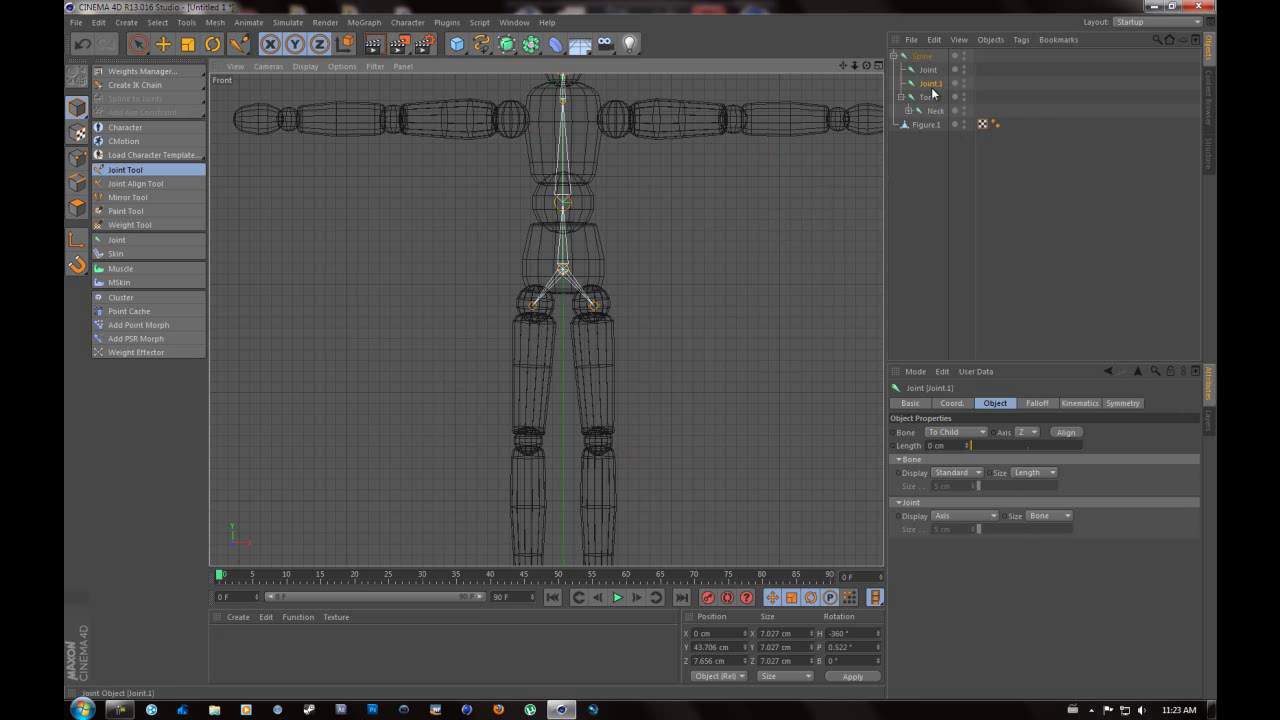
pyautogui.keyDown('ctrl'); pyautogui.click(601, 447); pyautogui.keyUp('ctrl')
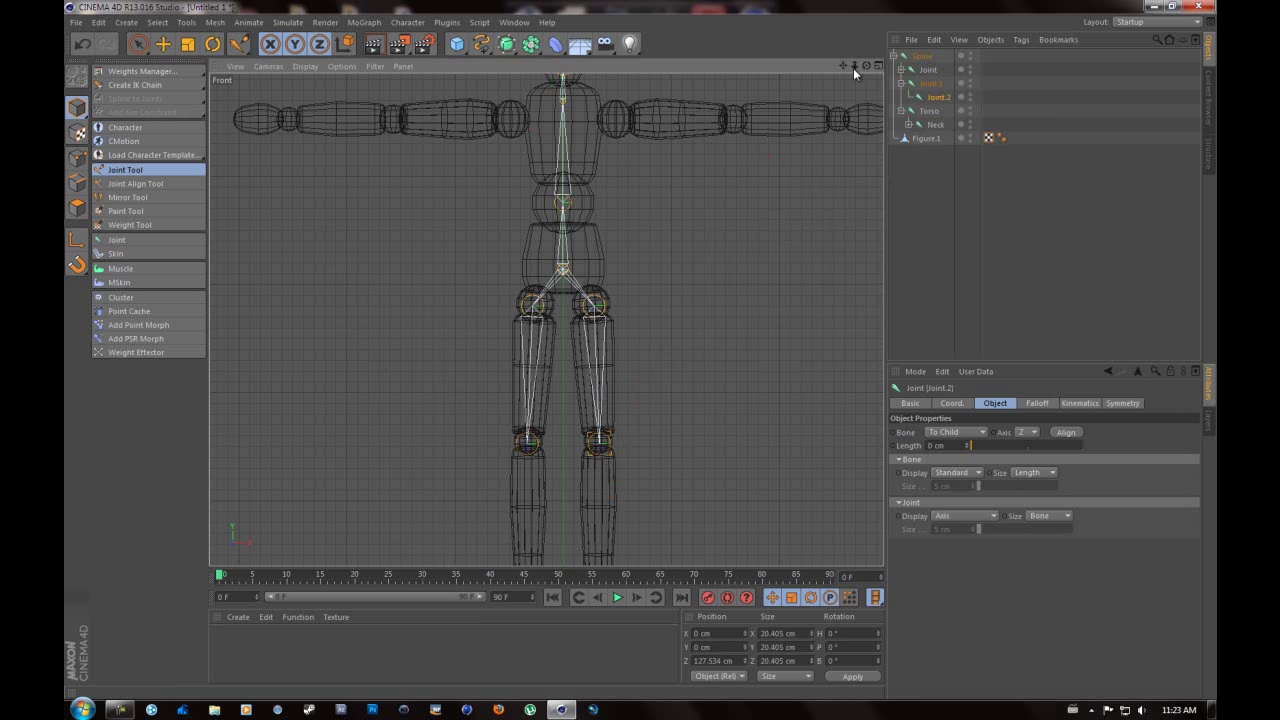
pyautogui.moveTo(843, 66); pyautogui.dragTo(841, 0)
pyautogui.keyDown('ctrl'); pyautogui.click(600, 451); pyautogui.keyUp('ctrl')
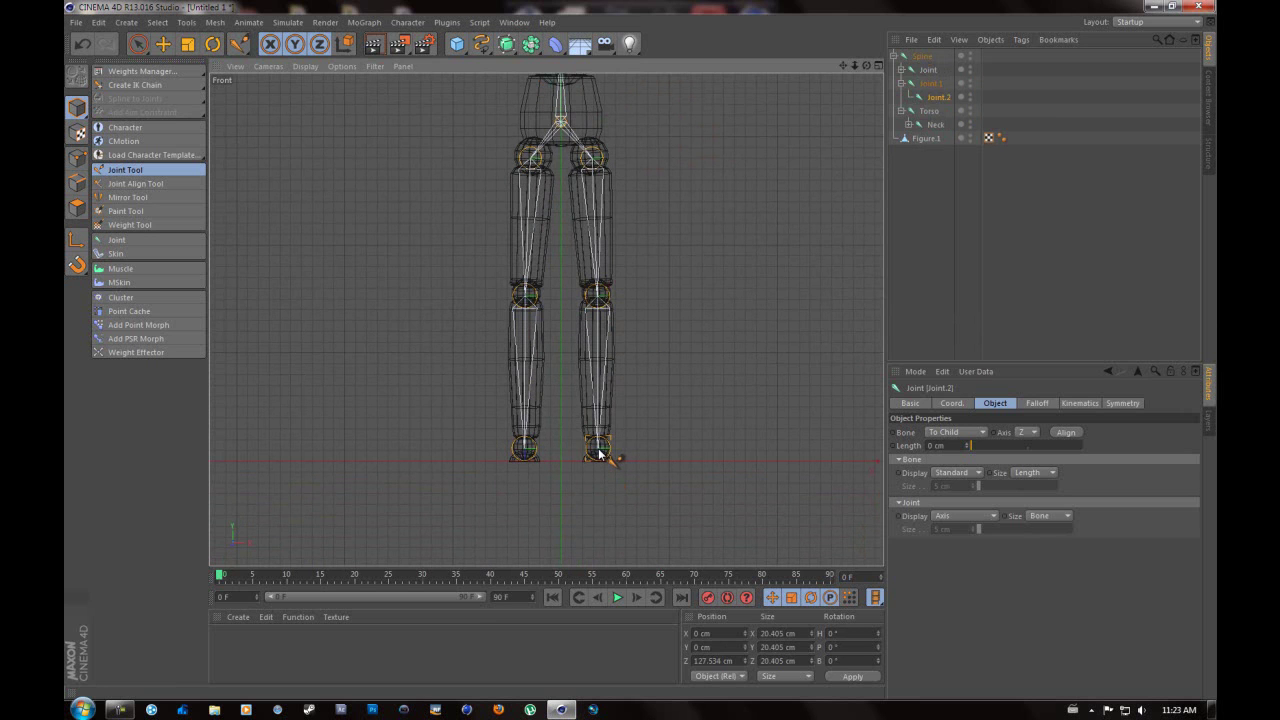
# Expand the first leg chain under Spine and rename its hip joint as R Leg Top
pyautogui.click(902, 70)
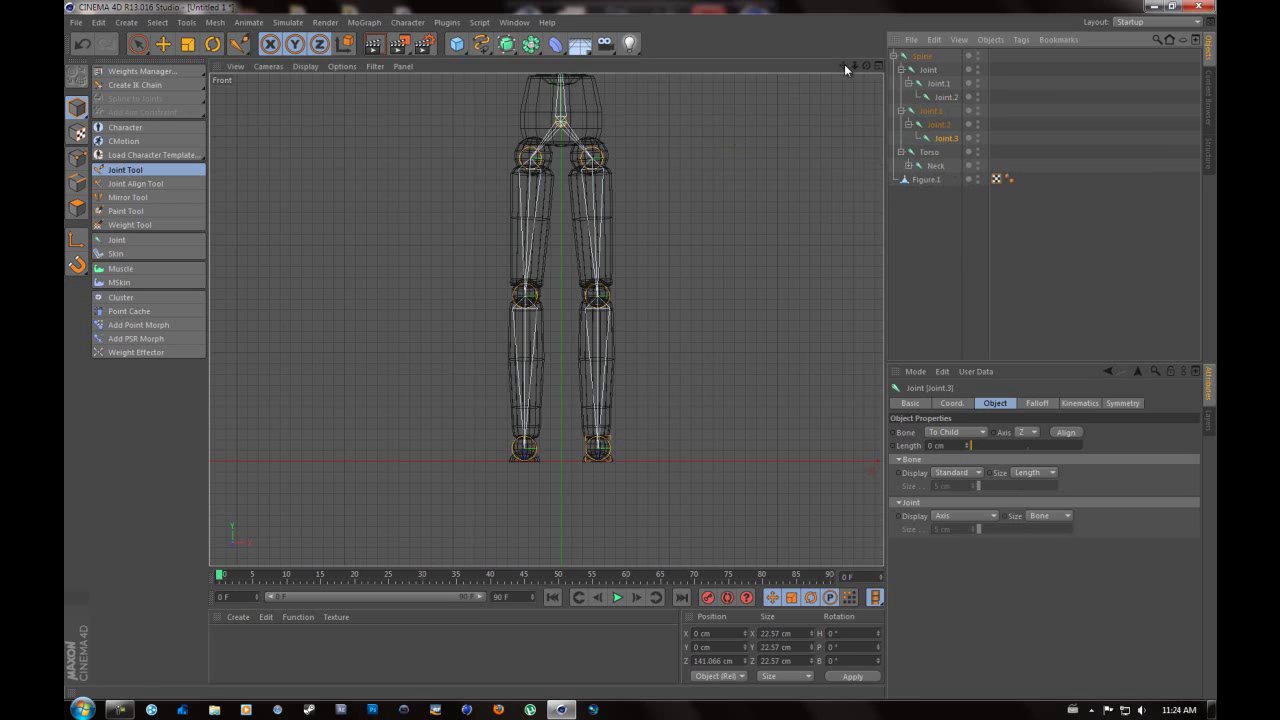
pyautogui.moveTo(841, 67); pyautogui.dragTo(841, 183)
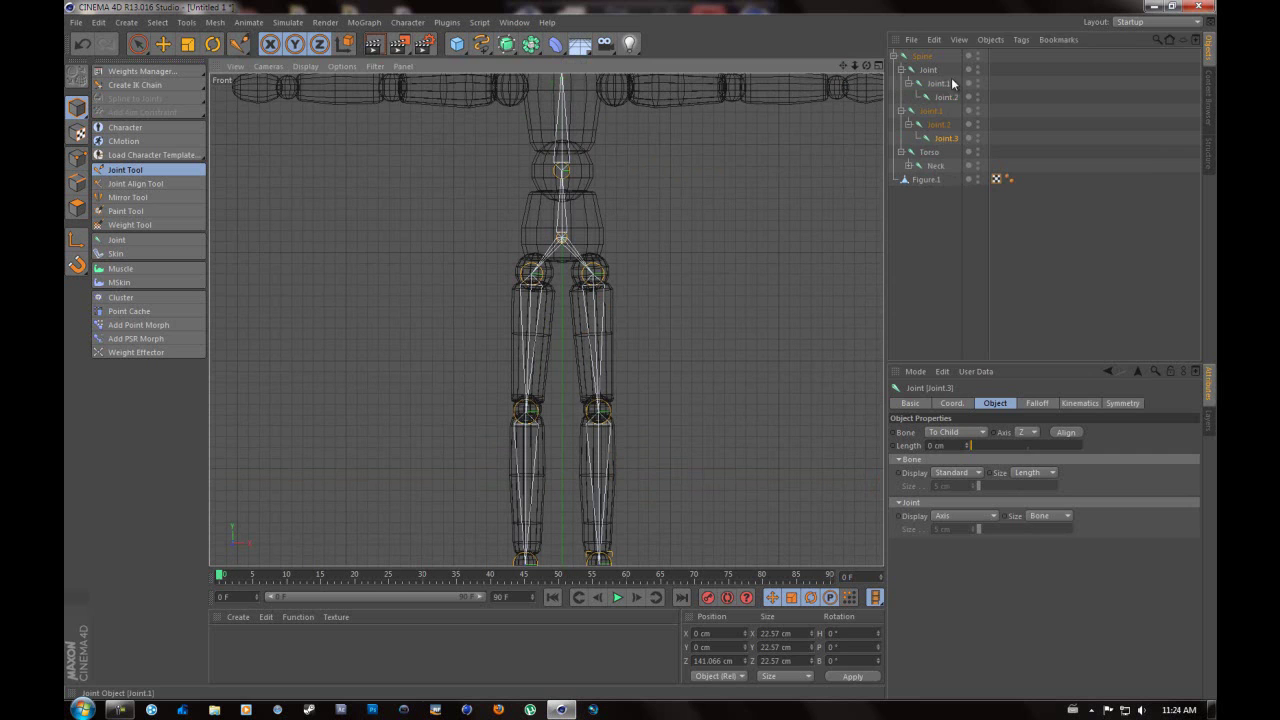
pyautogui.click(928, 70)
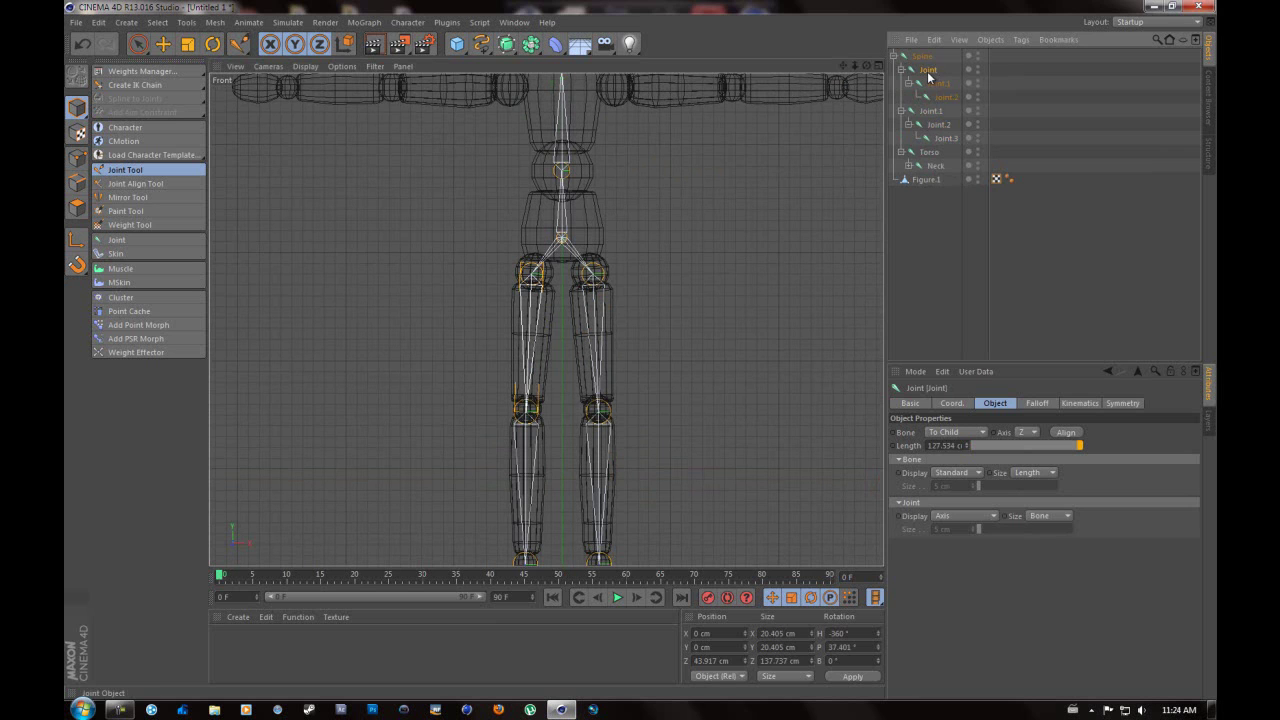
pyautogui.doubleClick(929, 72)
pyautogui.write('R Leg')
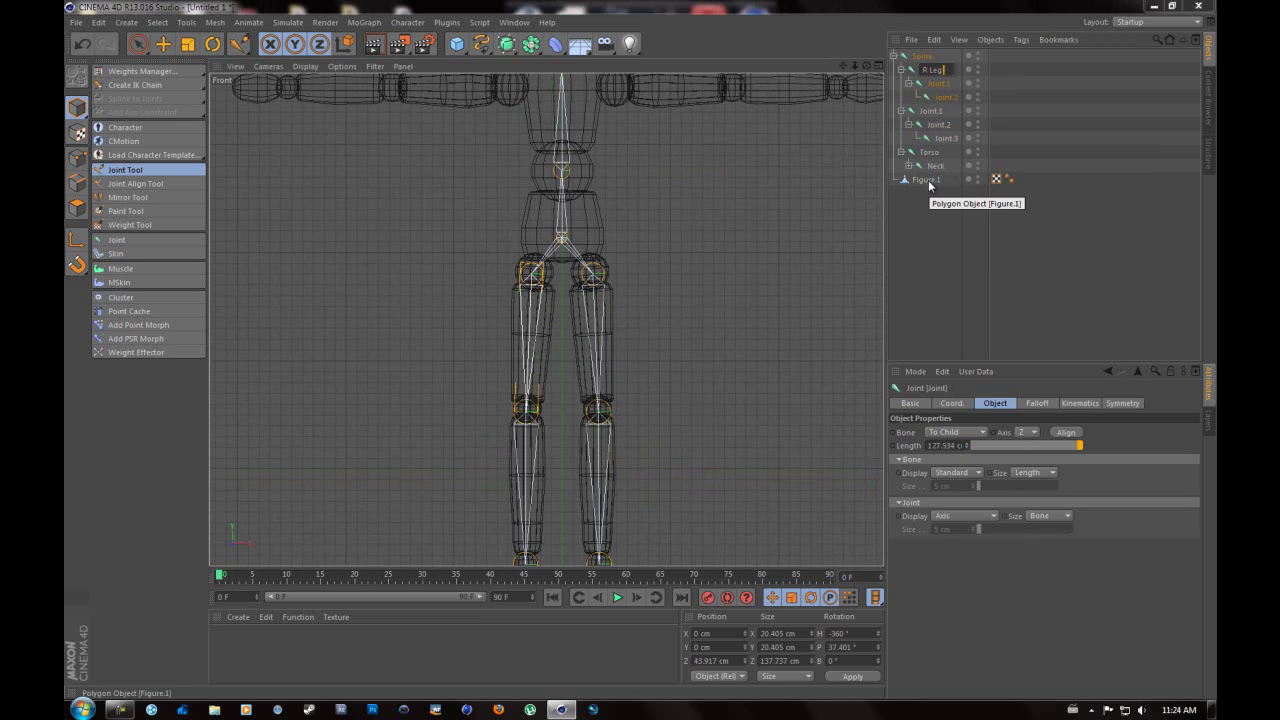
pyautogui.write(' Th')
pyautogui.press('BackSpace')
pyautogui.press('BackSpace')
pyautogui.press('BackSpace')
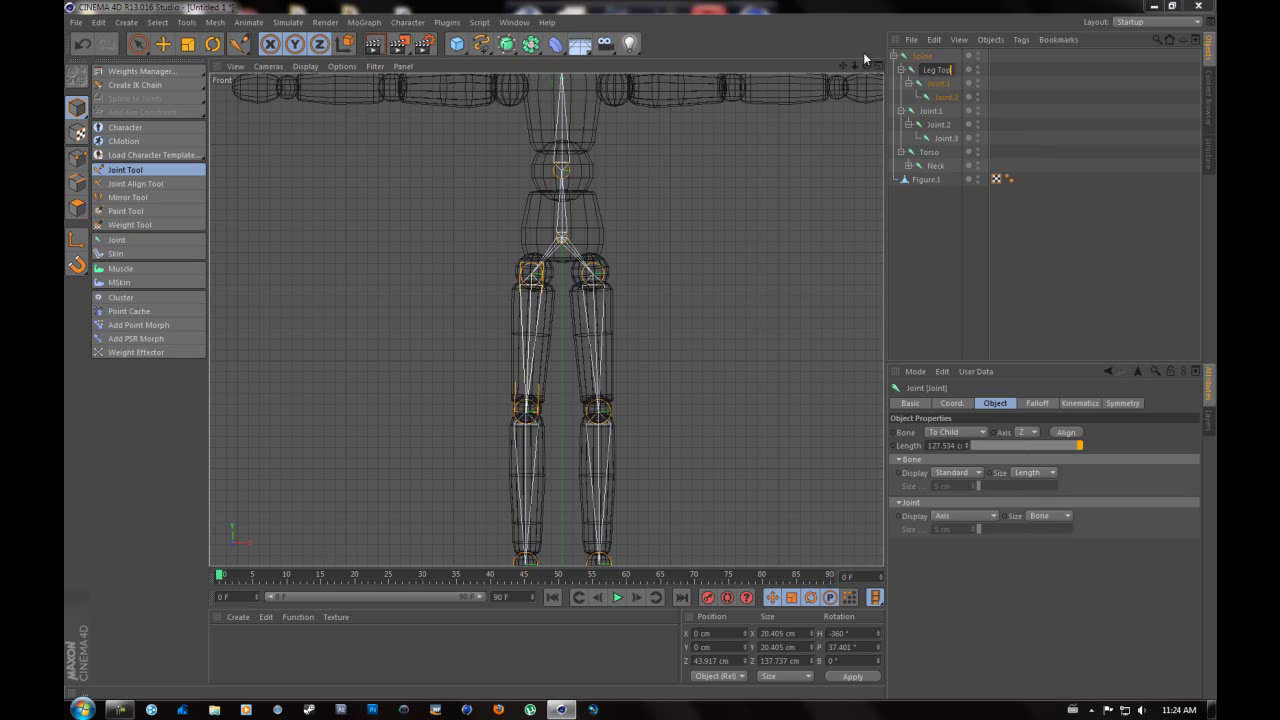
pyautogui.press('Tab')
# Rename the knee joint under R Leg Top as R Leg Shin and collapse its branch
pyautogui.write('R ')
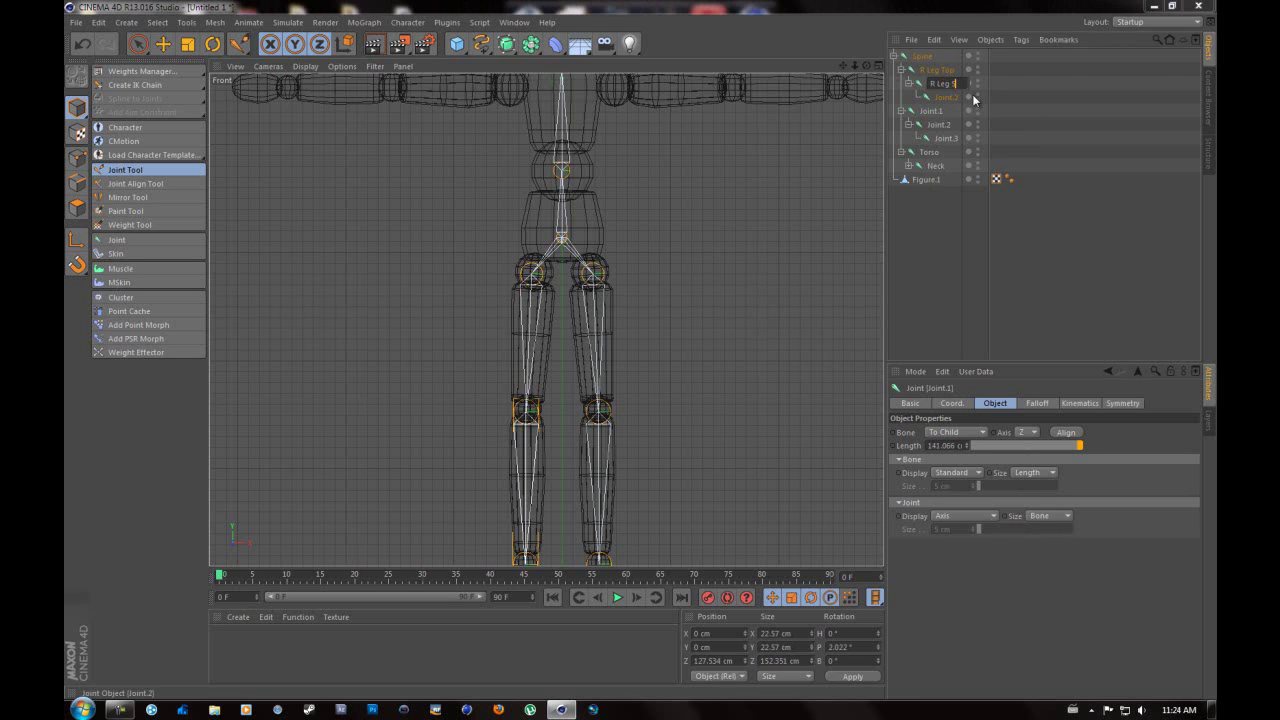
pyautogui.write('Leg Shin')
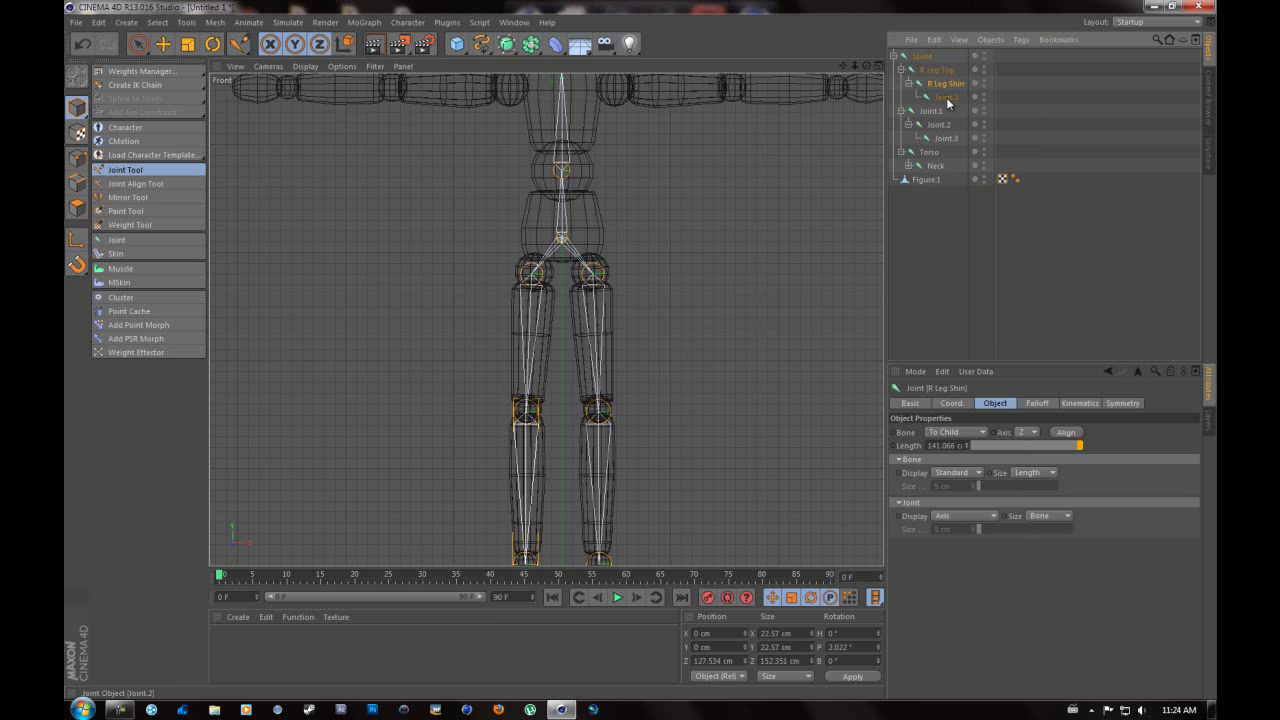
pyautogui.click(941, 101)
pyautogui.click(909, 82)
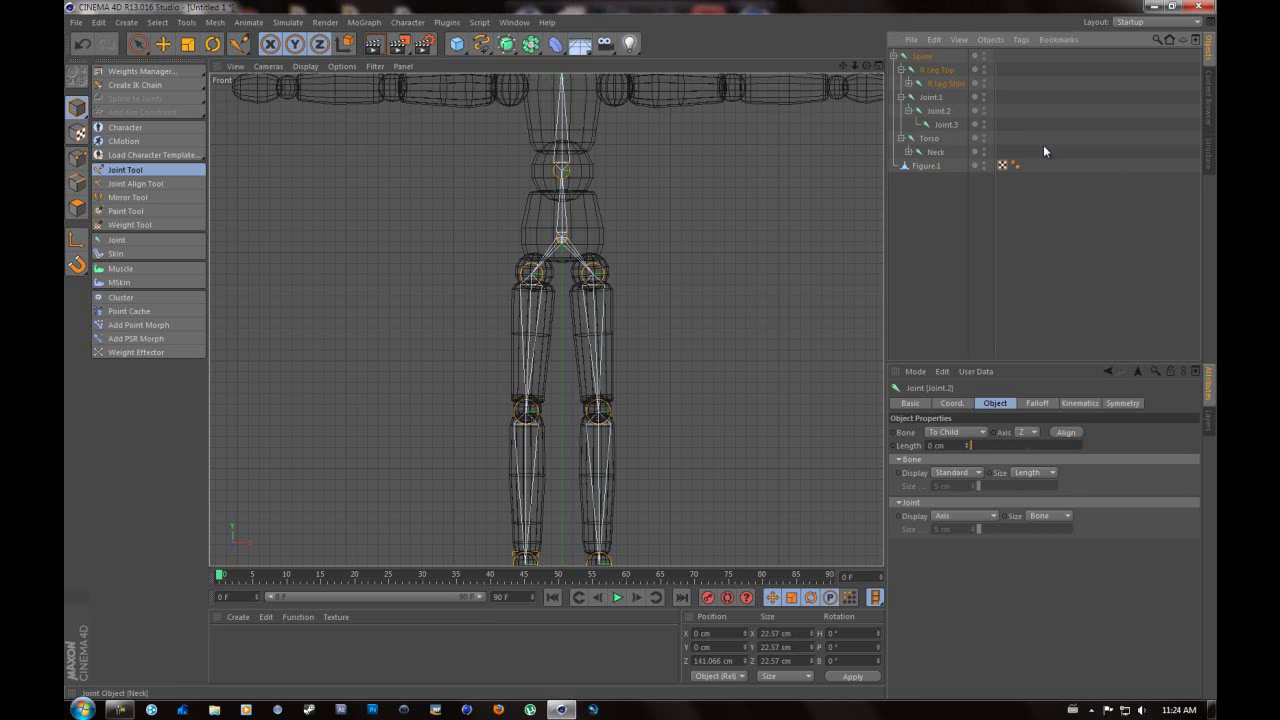
# Rename the hip joint of the other leg chain as L Leg Top
pyautogui.click(931, 98)
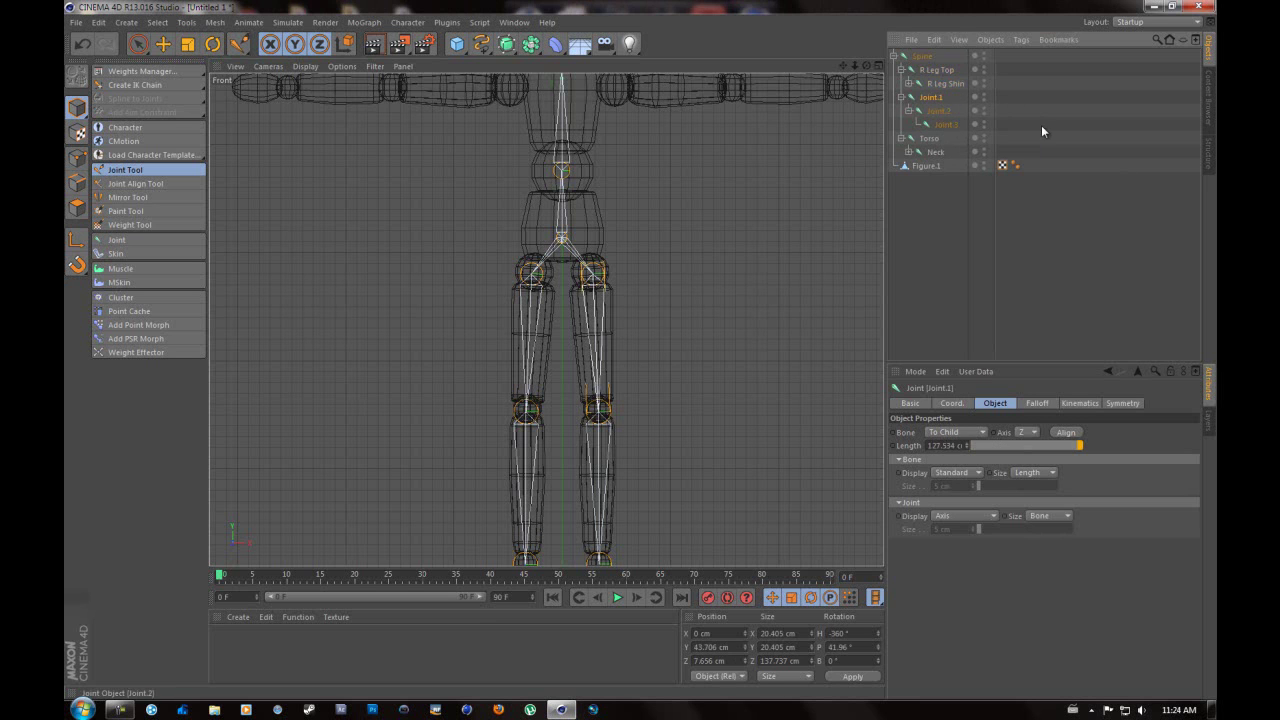
pyautogui.doubleClick(934, 97)
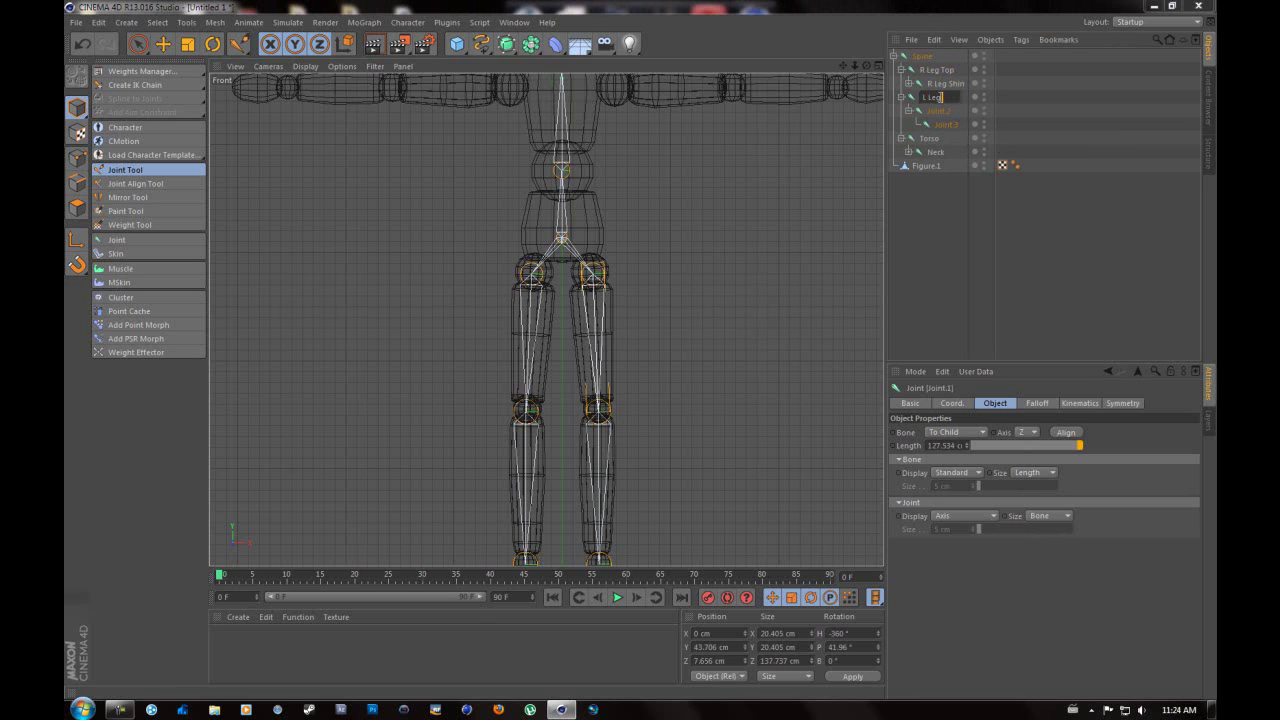
pyautogui.write('L Leg Top')
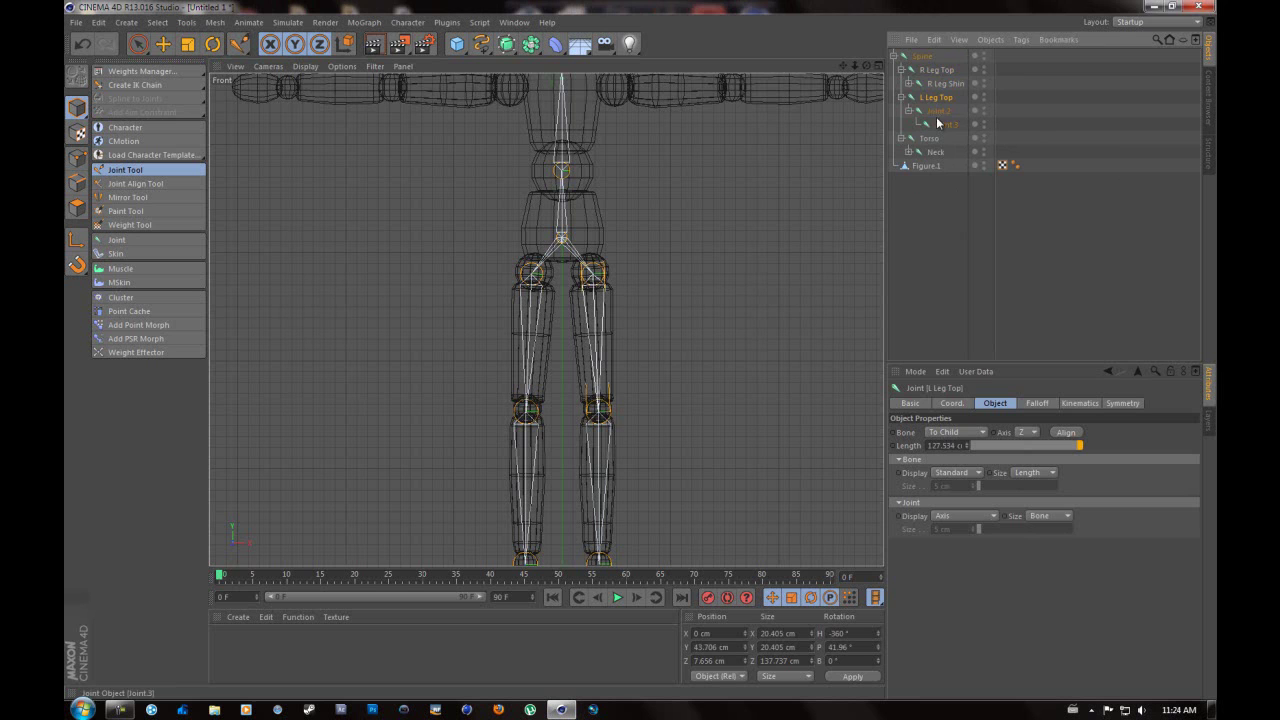
# Rename the knee joint under L Leg Top as L Leg Shin and collapse its branch
pyautogui.press('Tab')
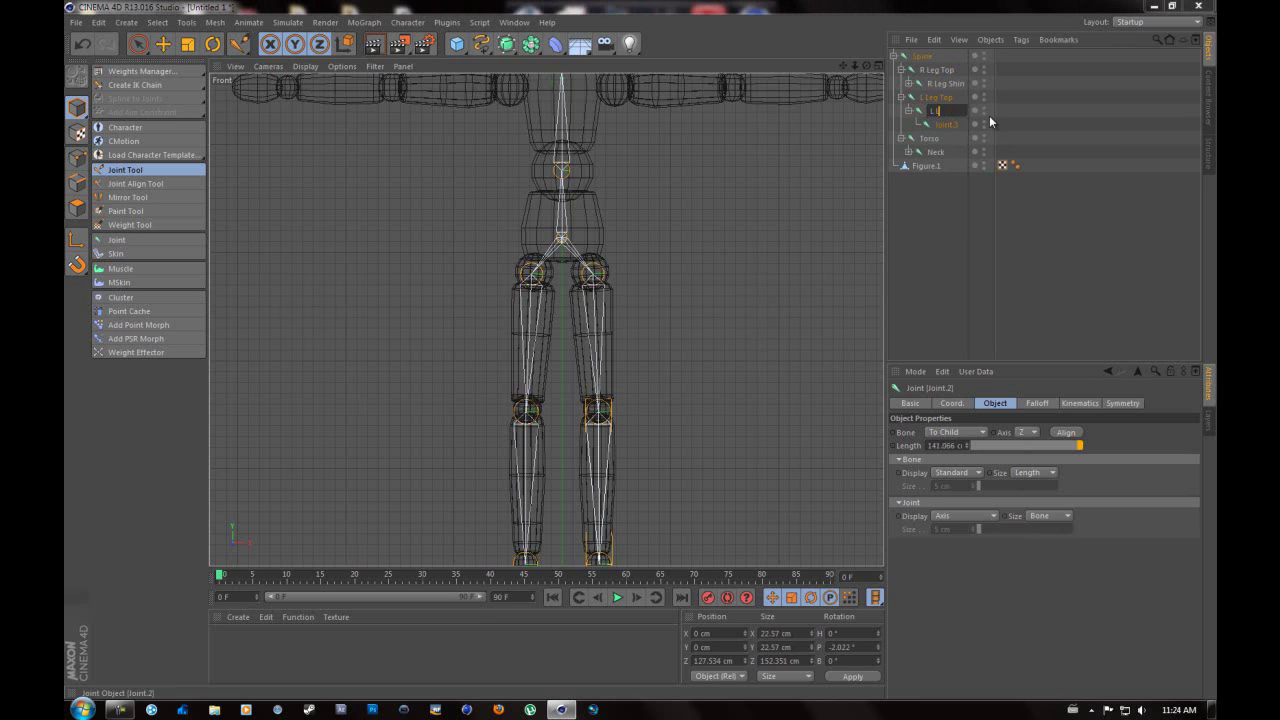
pyautogui.press('Return')
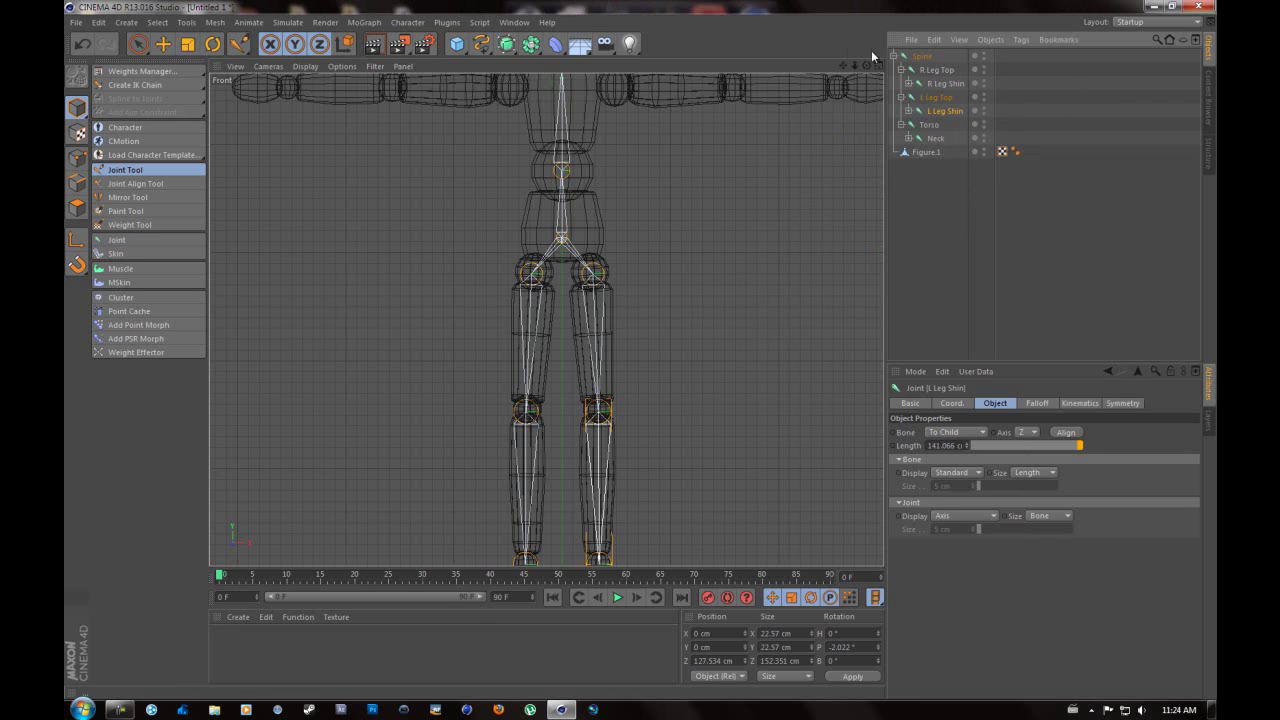
# Try scaling the R Leg Top and L Leg Top joints together, then undo the scaling and clear the selection
pyautogui.click(942, 98)
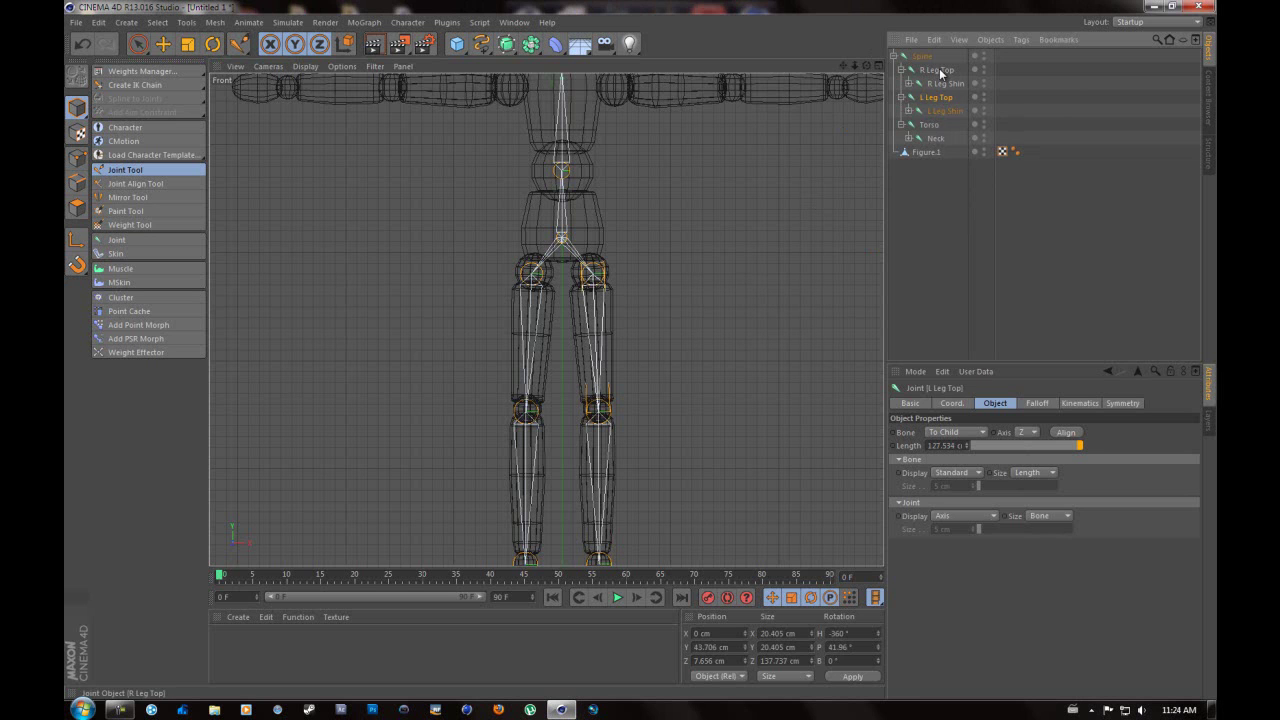
pyautogui.keyDown('shift'); pyautogui.click(936, 71); pyautogui.keyUp('shift')
pyautogui.keyDown('ctrl'); pyautogui.click(945, 83); pyautogui.keyUp('ctrl')
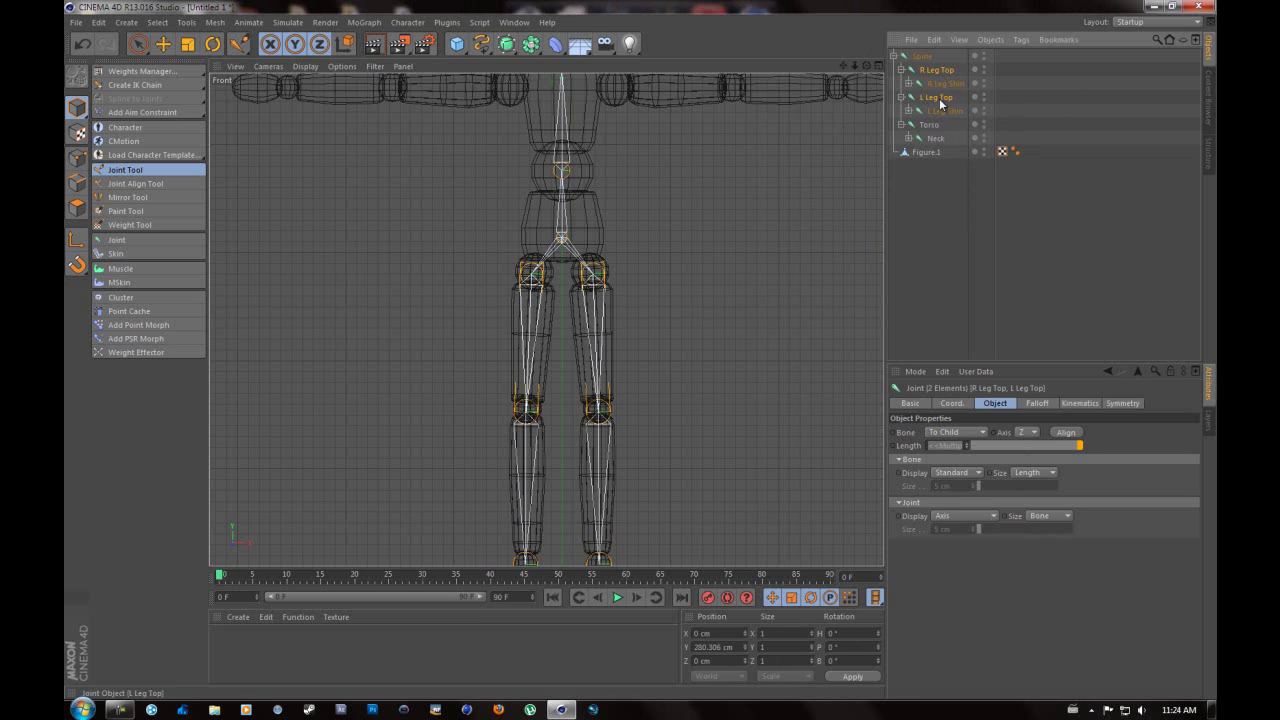
pyautogui.click(163, 45)
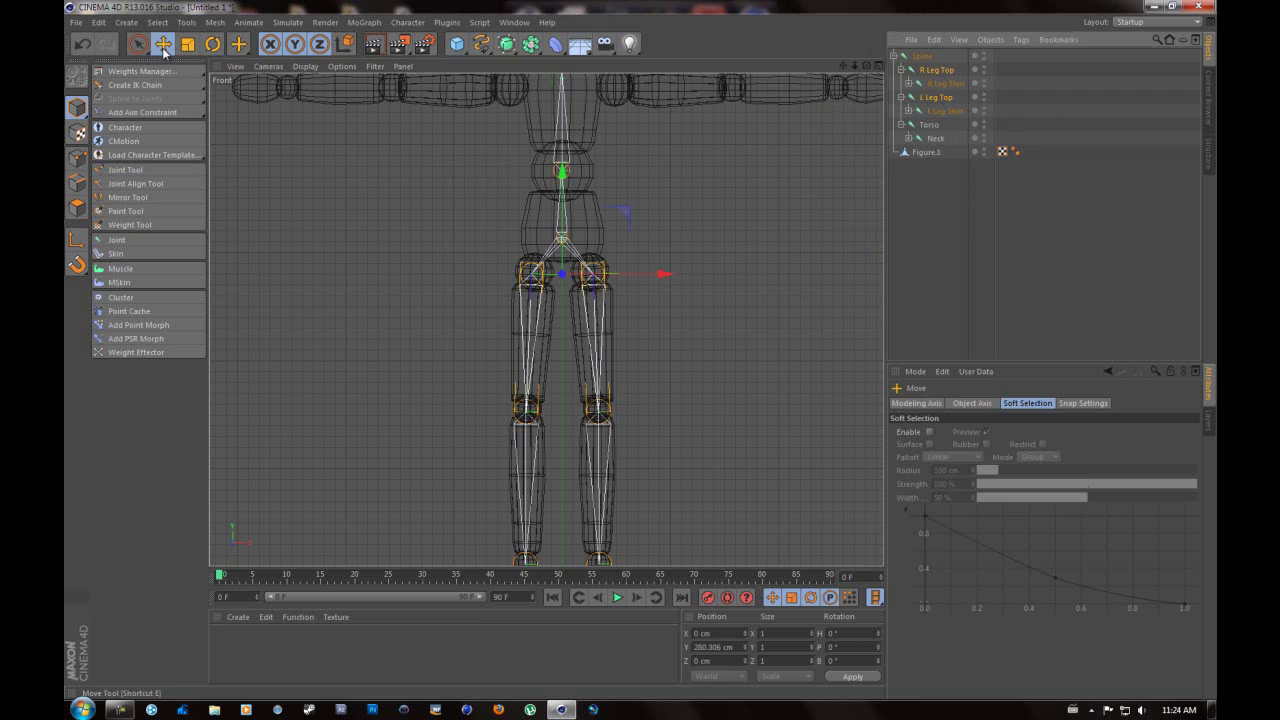
pyautogui.click(187, 44)
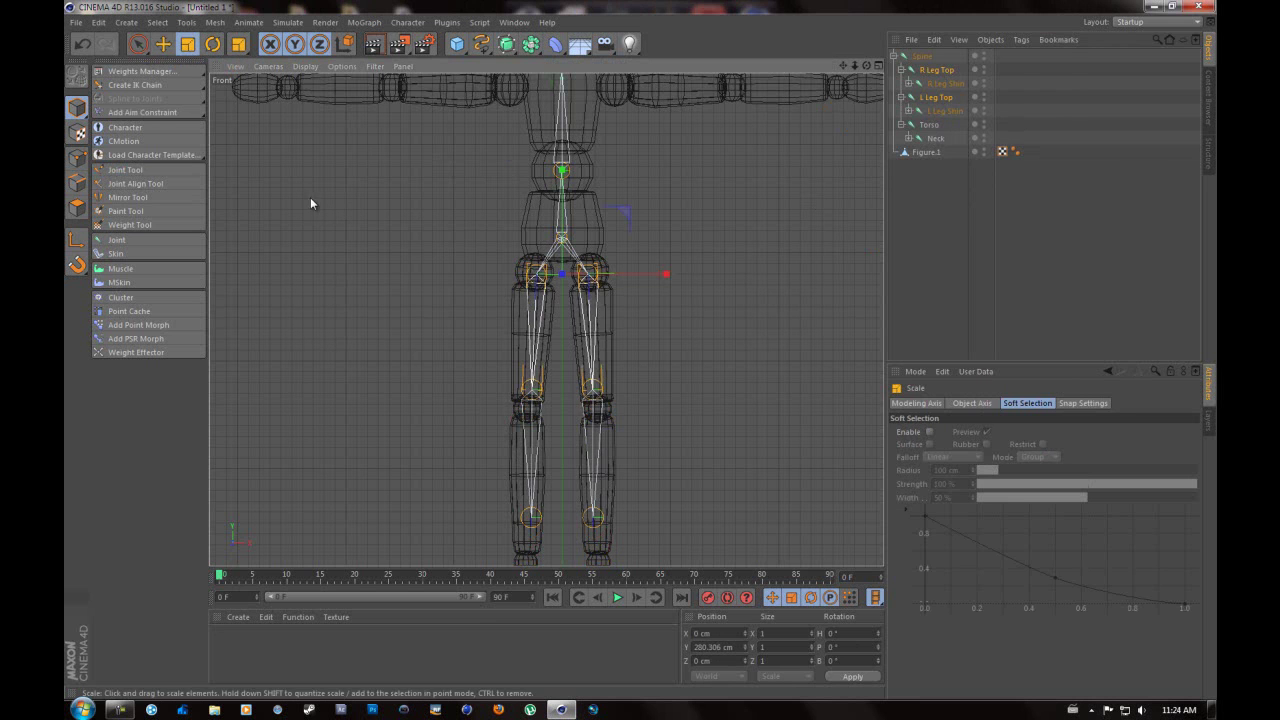
pyautogui.click(951, 245)
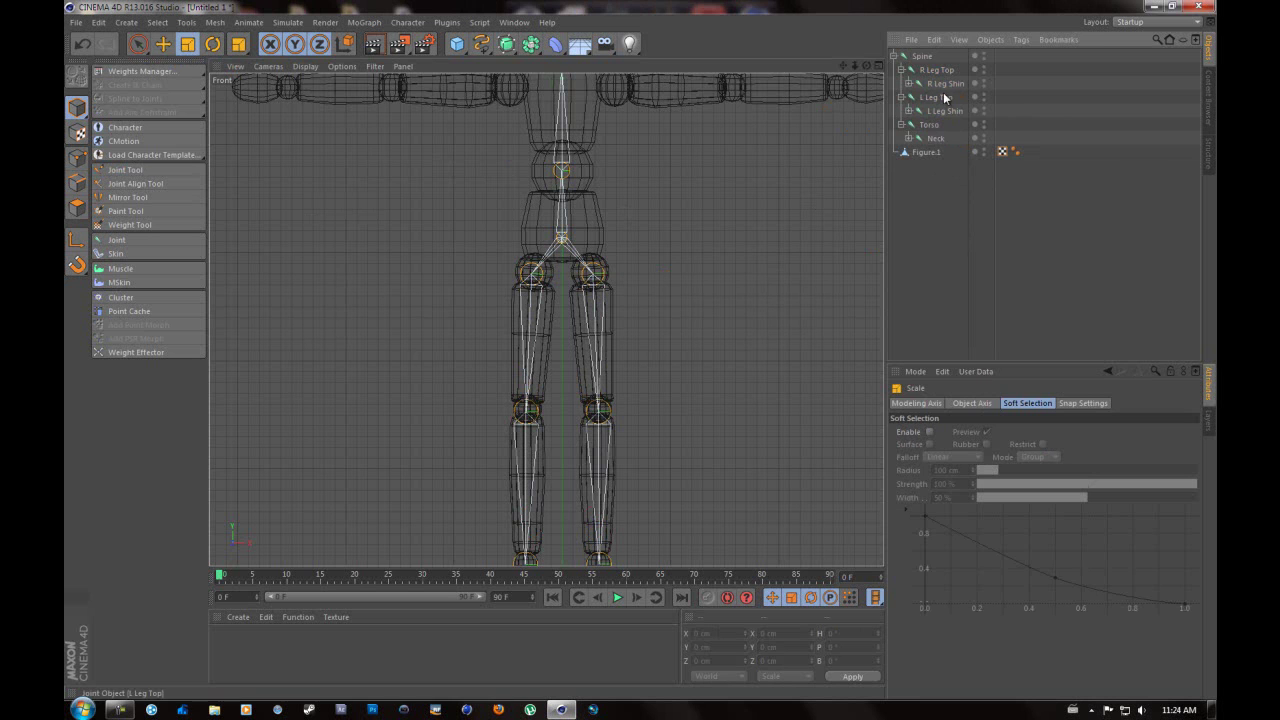
# Collapse the R Leg Top and L Leg Top branches in the joint hierarchy
pyautogui.moveTo(843, 65); pyautogui.dragTo(642, 345)
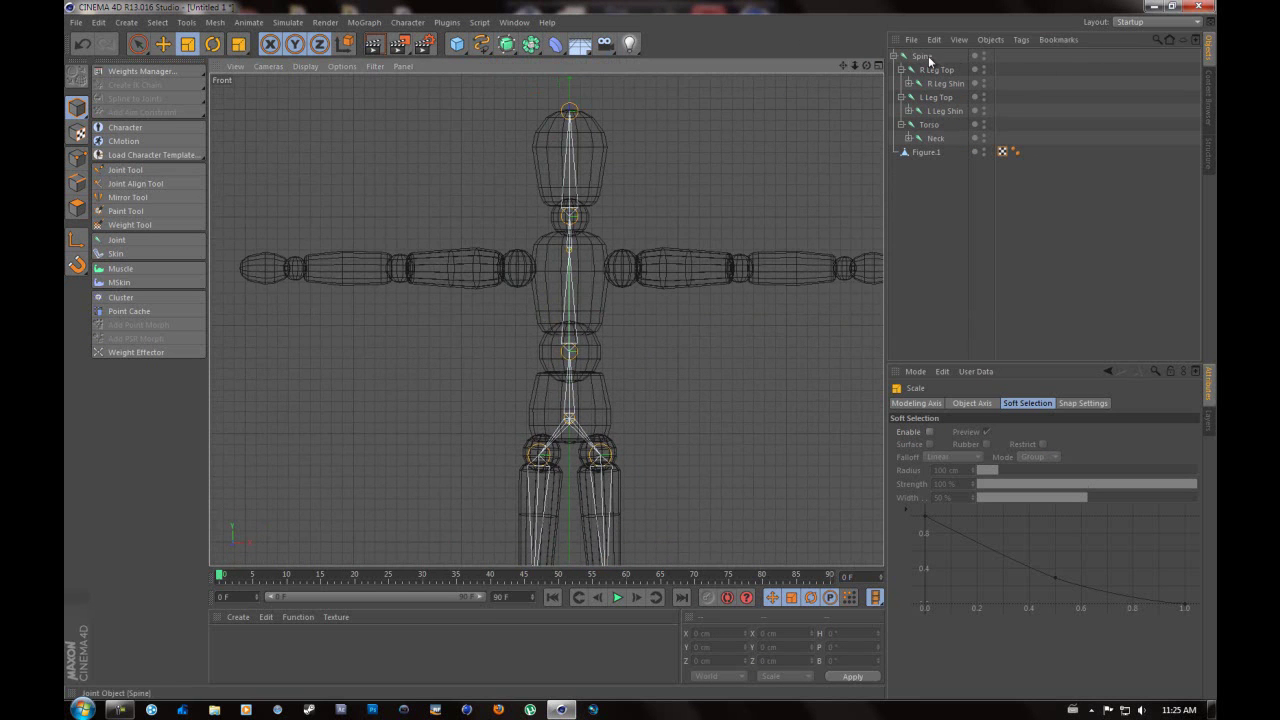
pyautogui.click(901, 69)
pyautogui.click(901, 83)
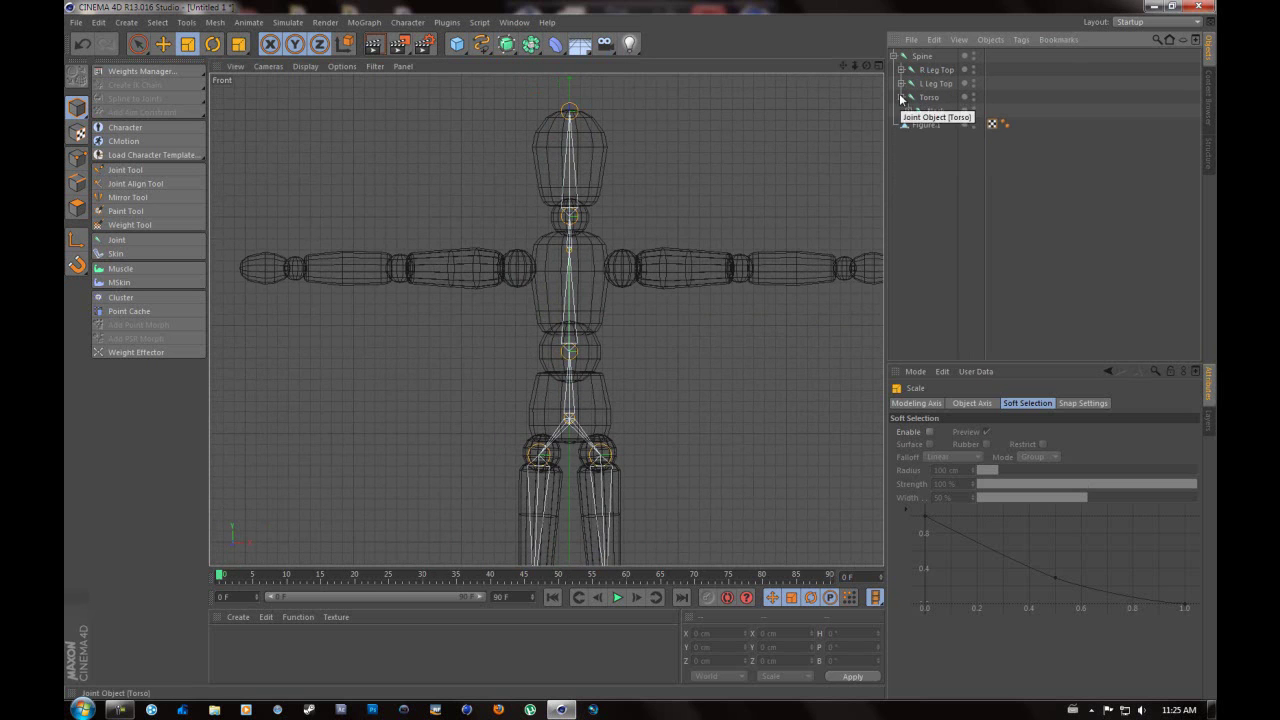
# Expand the Neck and Head joints and rename the end joint at the top of the skull as Head
pyautogui.click(935, 111)
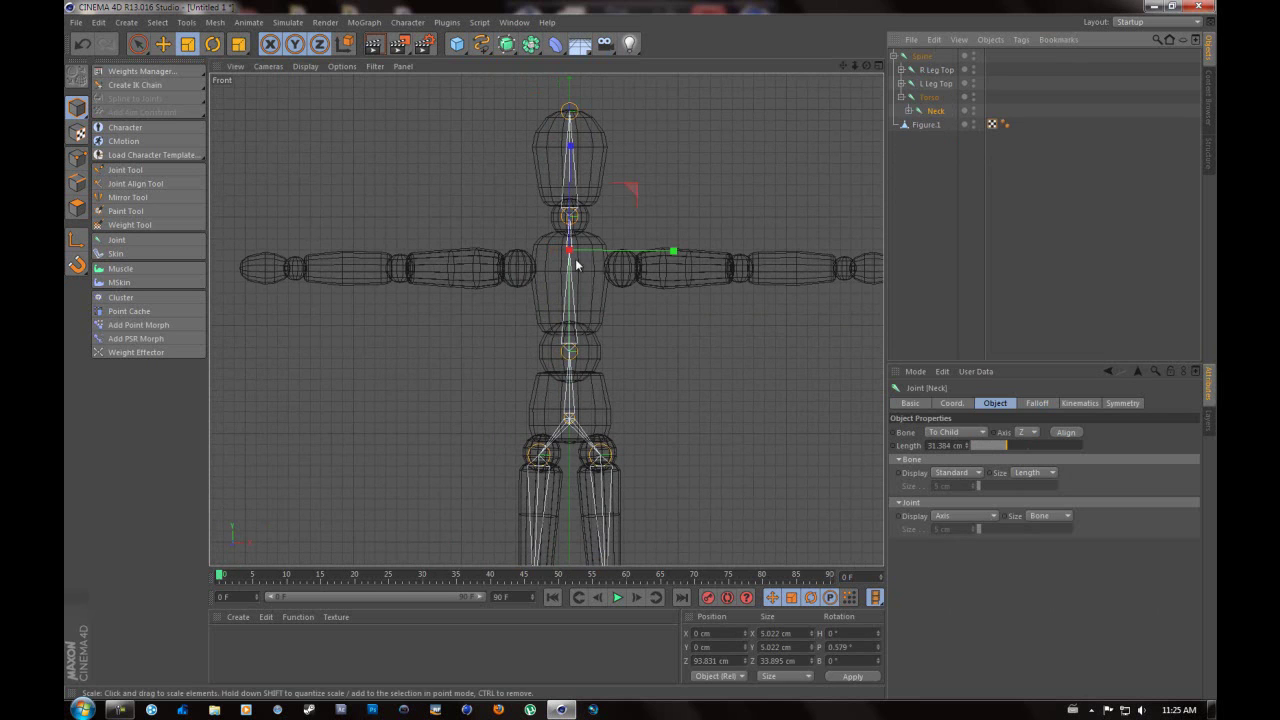
pyautogui.click(922, 131)
pyautogui.click(909, 112)
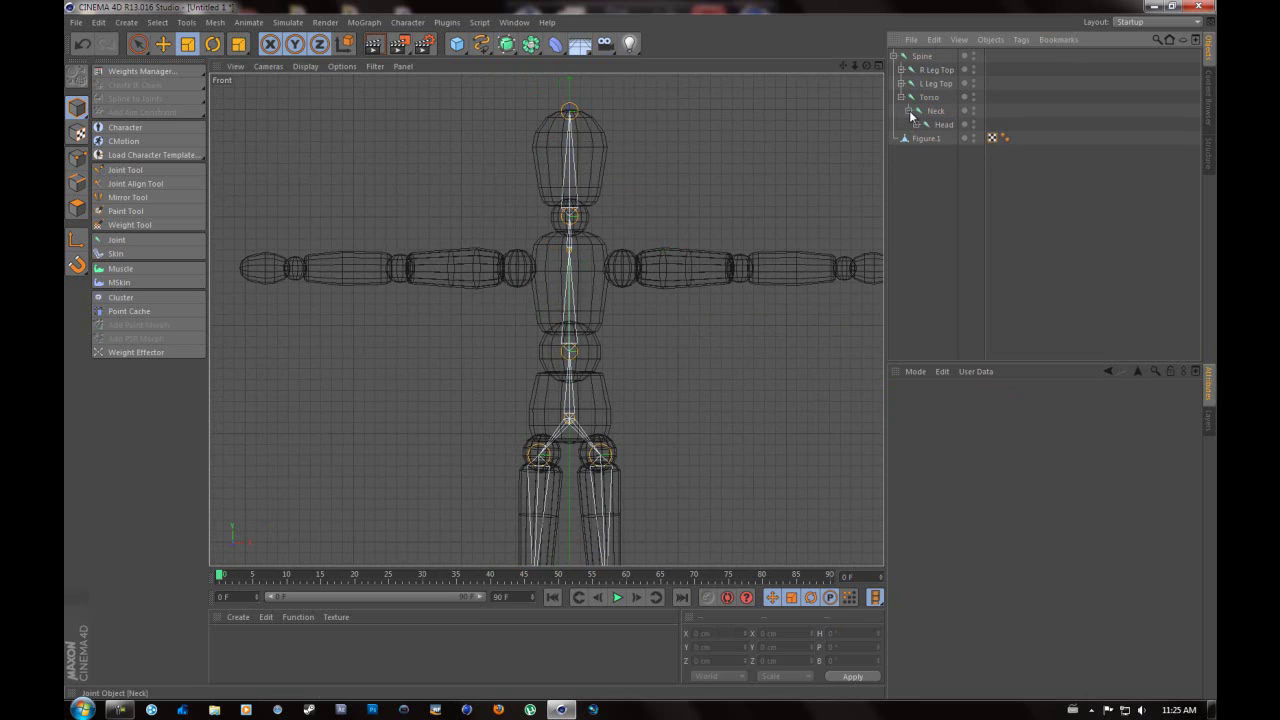
pyautogui.click(926, 114)
pyautogui.click(917, 125)
pyautogui.doubleClick(961, 139)
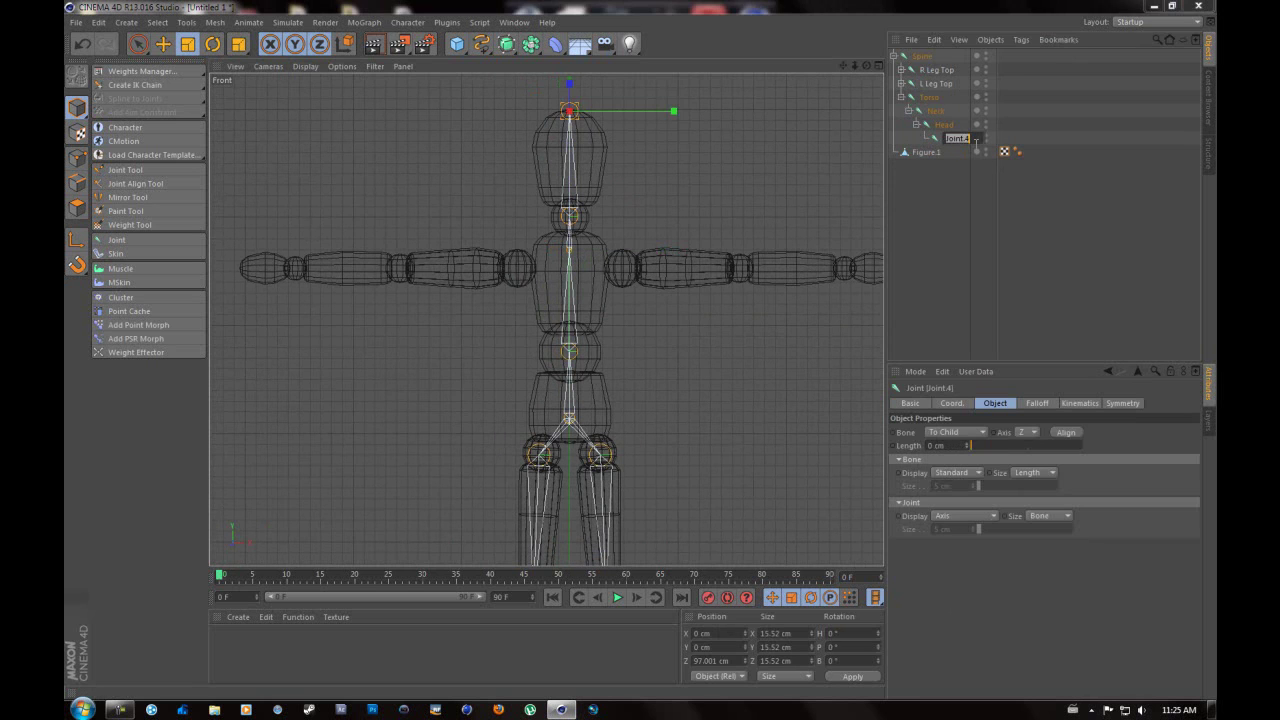
pyautogui.press('BackSpace')
pyautogui.press('Return')
# Rename the joint at the base of the head as Neck and its parent joint in the upper chest as Sholders
pyautogui.doubleClick(944, 124)
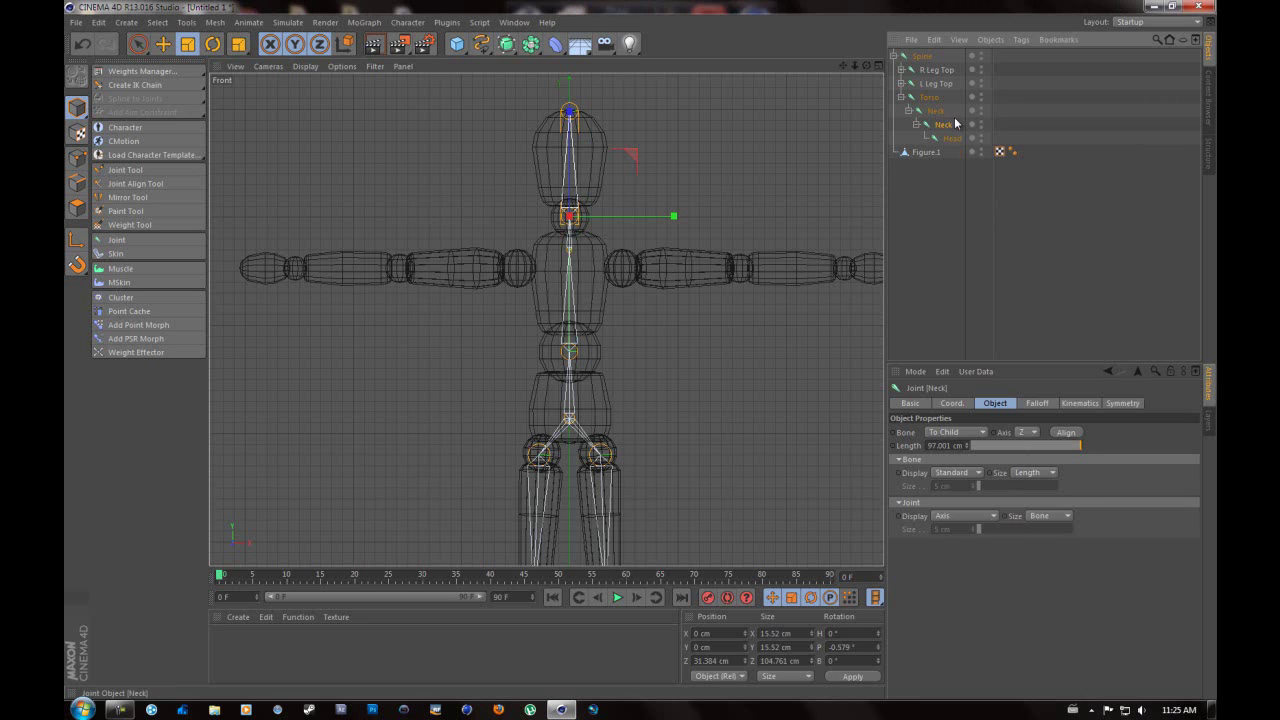
pyautogui.hotkey('shift', 'Tab')
pyautogui.write('Sholde')
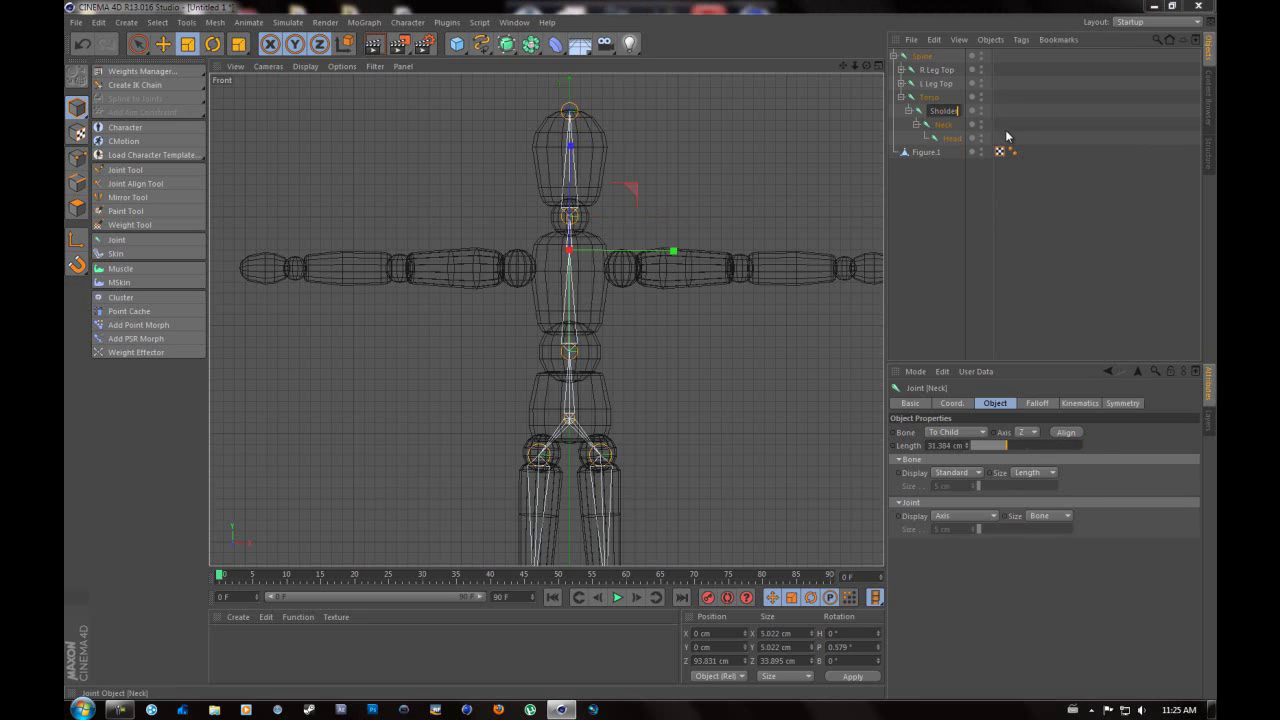
pyautogui.write('rs')
pyautogui.press('Return')
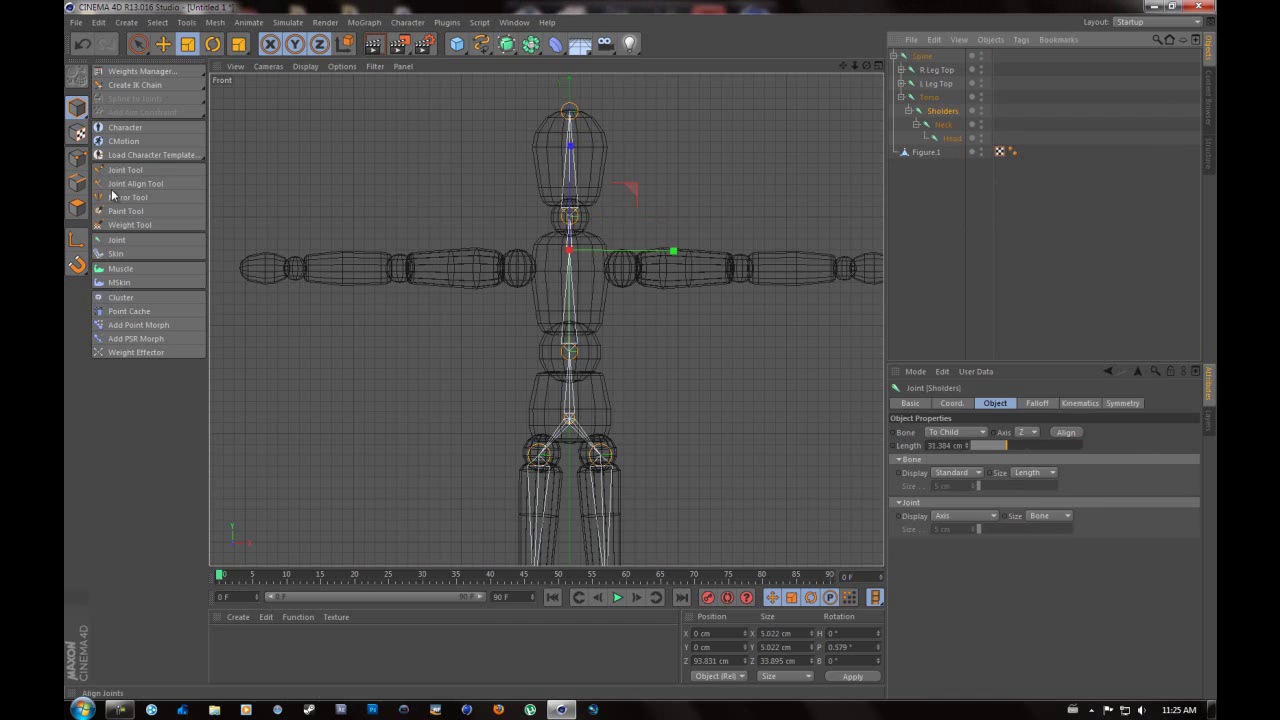
# Place mirrored joints at the centres of both shoulder balls with the Joint Tool, branching from Sholders
pyautogui.click(116, 171)
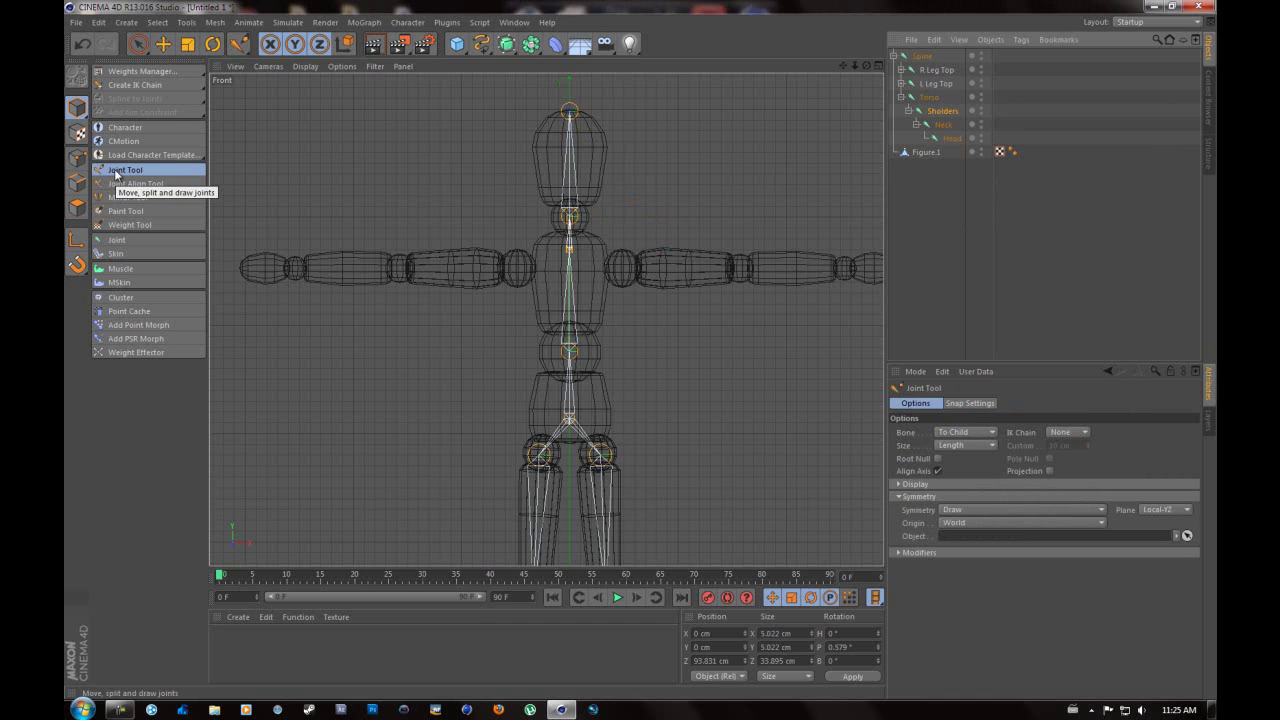
pyautogui.keyDown('ctrl'); pyautogui.click(612, 270); pyautogui.keyUp('ctrl')
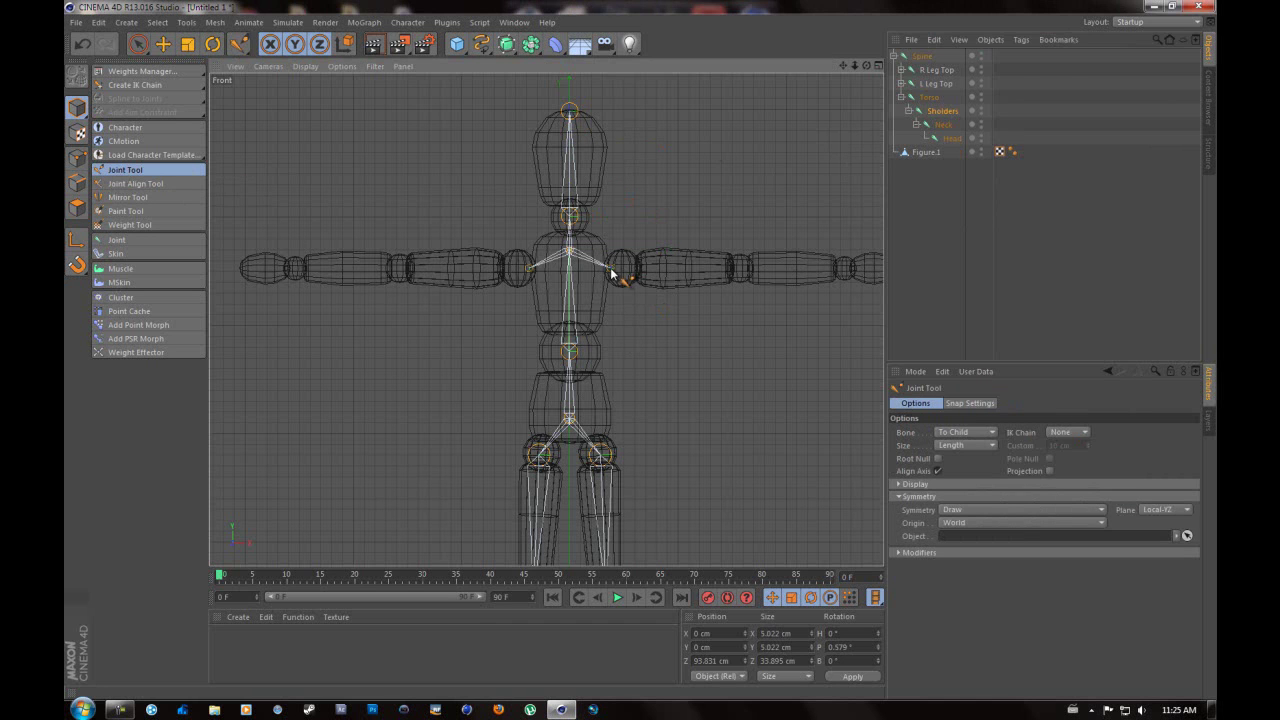
pyautogui.keyDown('ctrl'); pyautogui.moveTo(612, 270); pyautogui.dragTo(623, 273); pyautogui.keyUp('ctrl')
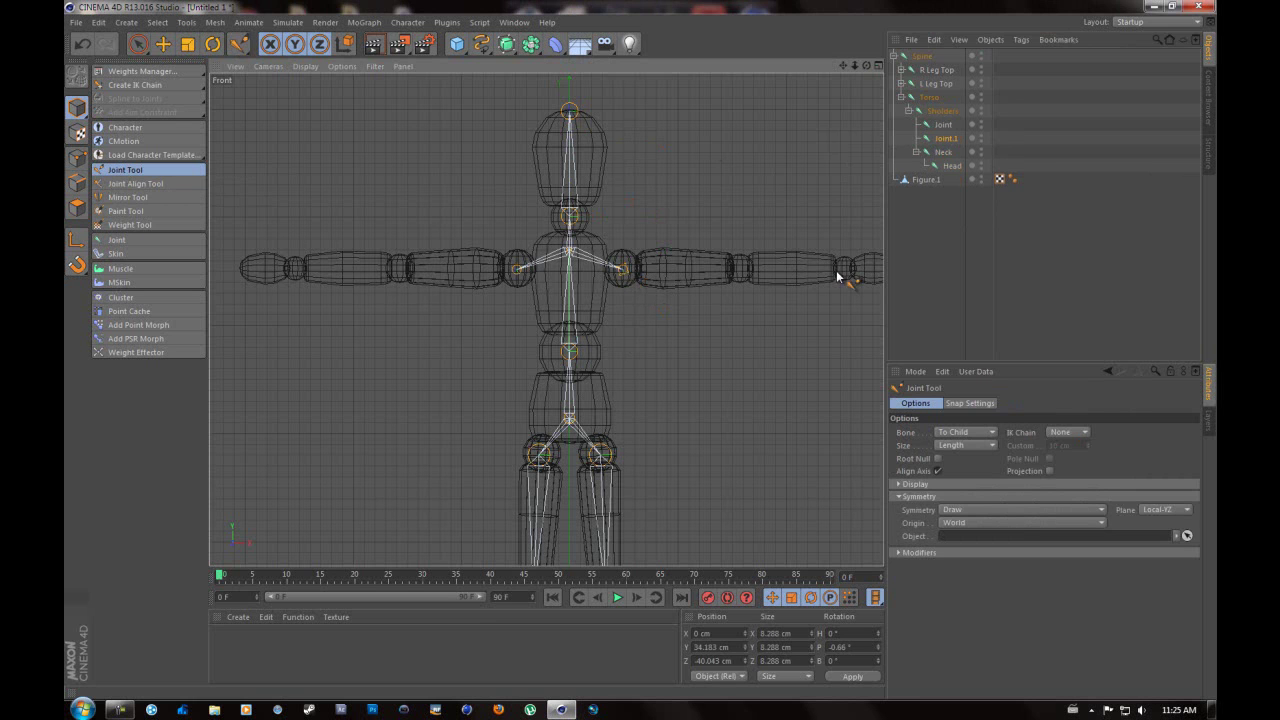
# Extend both arm chains with mirrored joints at the elbows, wrists and hand tips
pyautogui.keyDown('ctrl'); pyautogui.click(741, 271); pyautogui.keyUp('ctrl')
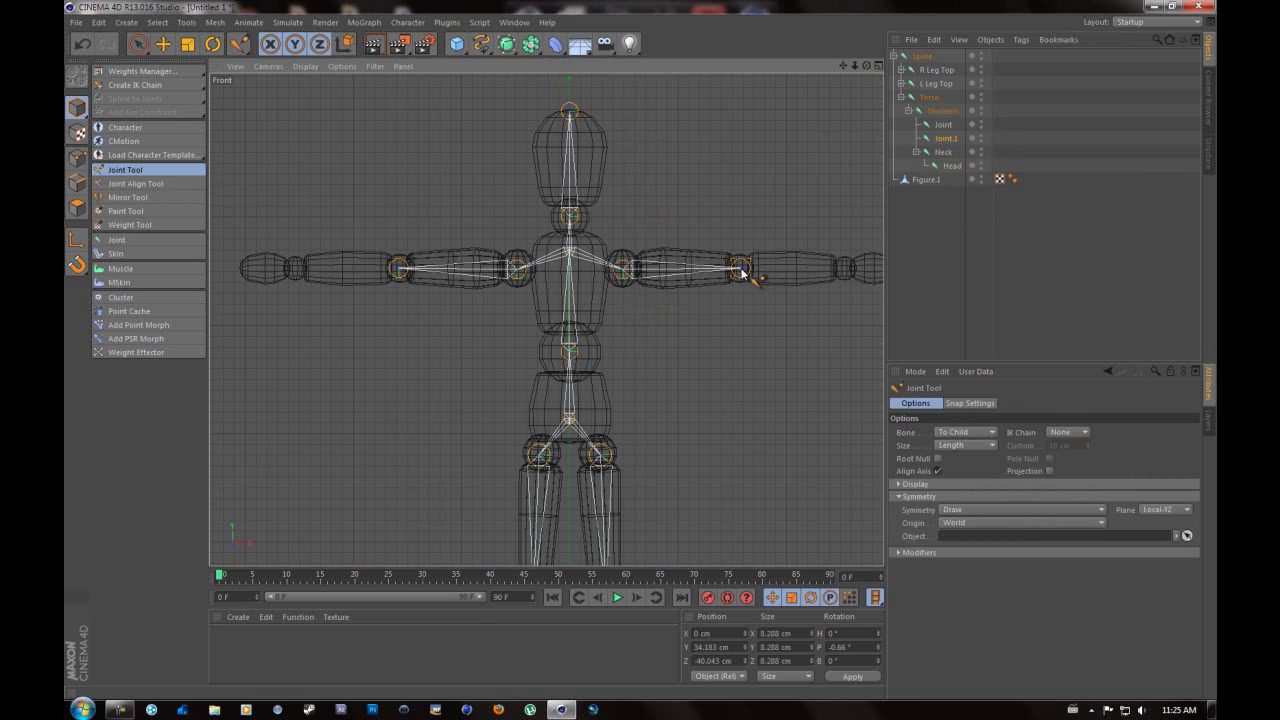
pyautogui.keyDown('ctrl'); pyautogui.click(845, 271); pyautogui.keyUp('ctrl')
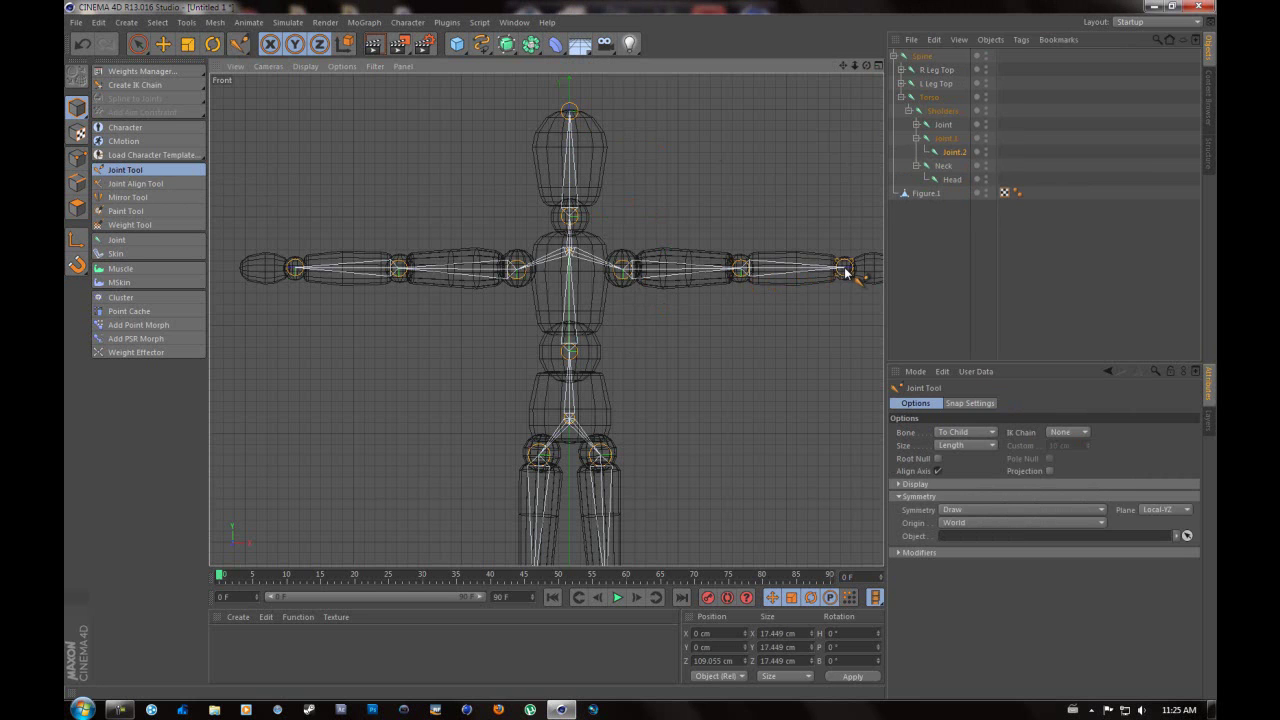
pyautogui.keyDown('ctrl'); pyautogui.click(849, 275); pyautogui.keyUp('ctrl')
pyautogui.scroll(-5, 834, 280)
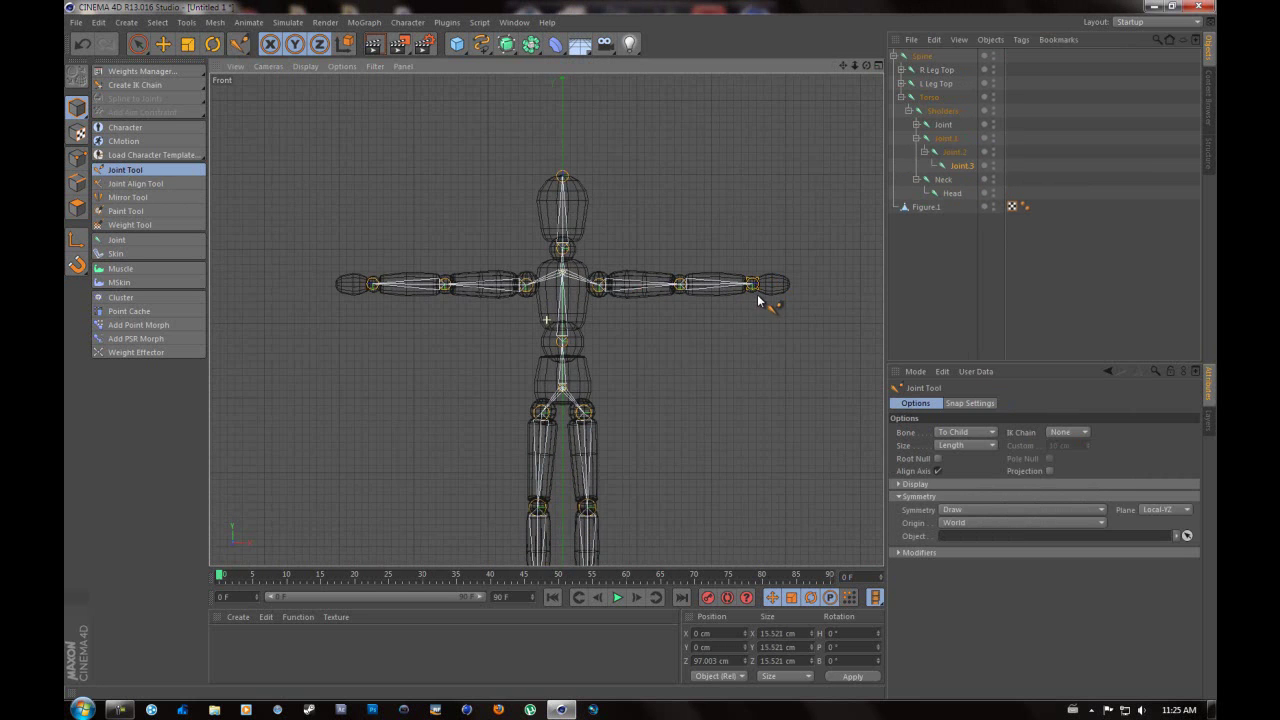
pyautogui.keyDown('ctrl'); pyautogui.click(789, 285); pyautogui.keyUp('ctrl')
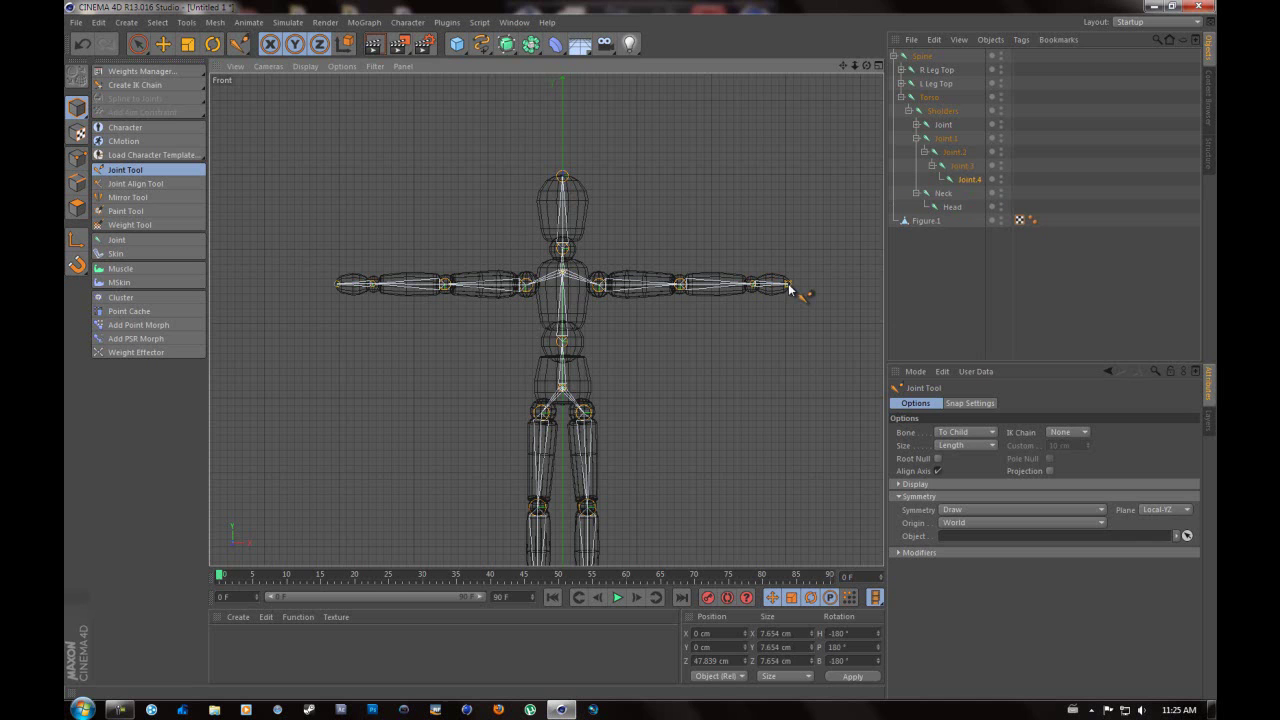
# Rename the expanded arm chain's shoulder joint as L Arm Top and its elbow joint as L Arm Bot
pyautogui.click(950, 140)
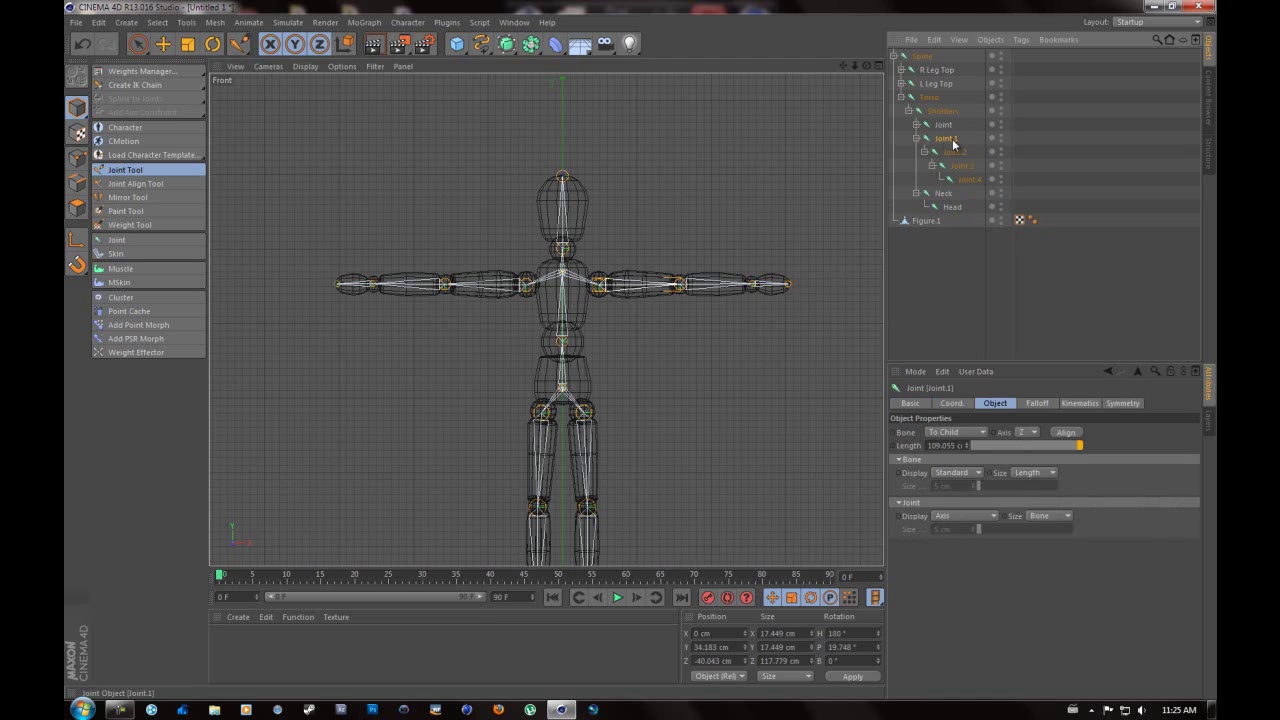
pyautogui.doubleClick(945, 141)
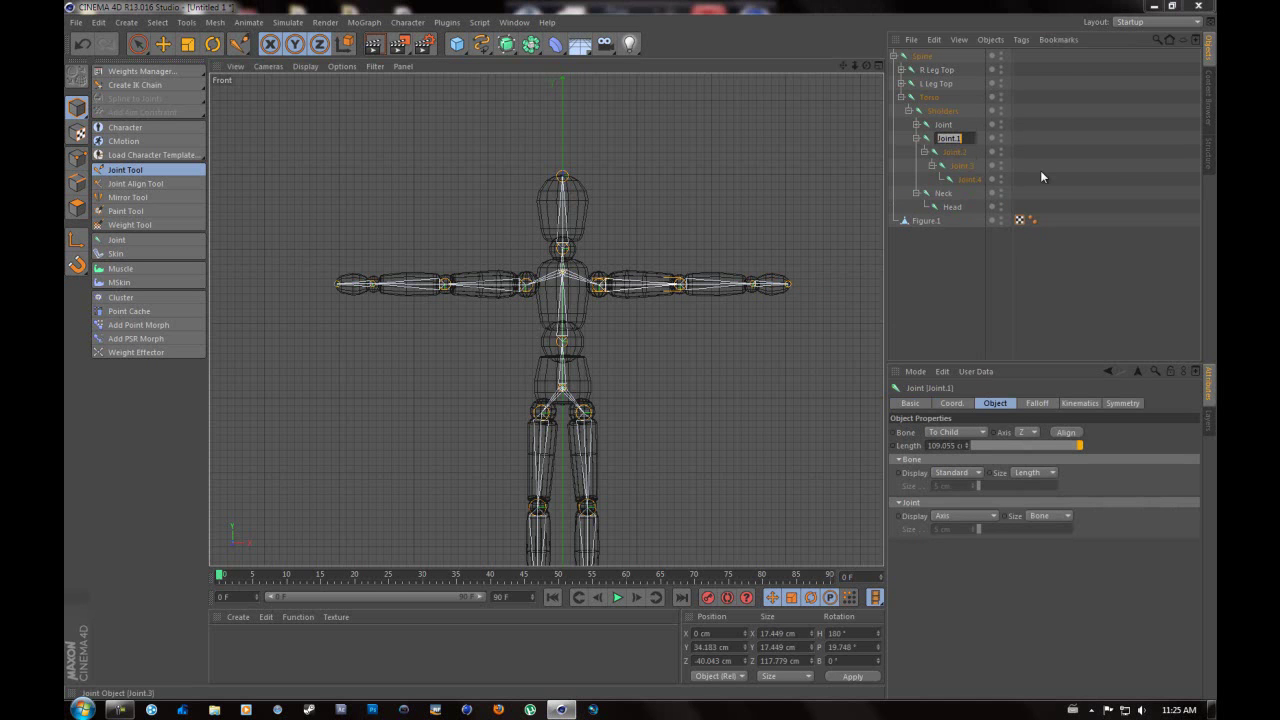
pyautogui.write('L')
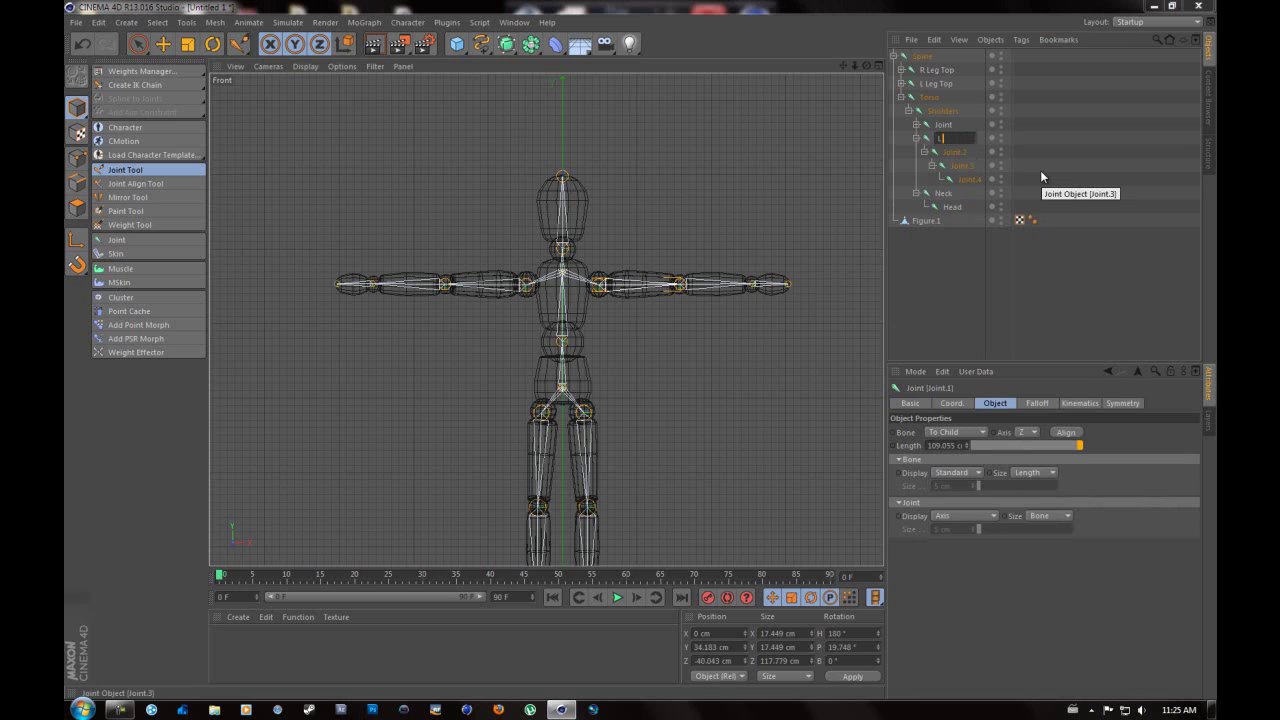
pyautogui.write(' Arm Top')
pyautogui.doubleClick(957, 151)
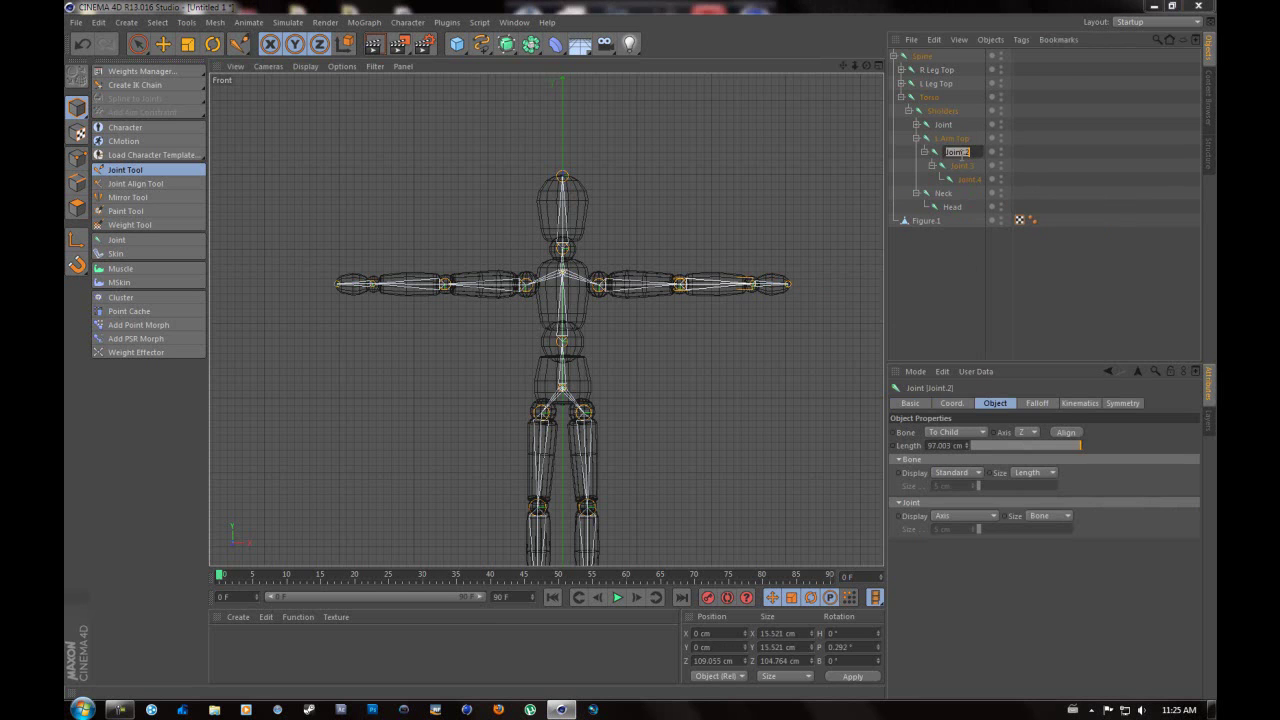
pyautogui.write('L Arm Bot')
pyautogui.press('Return')
# Rename the wrist joint under L Arm Bot as L Wrist and the end joint as L Hand
pyautogui.click(960, 165)
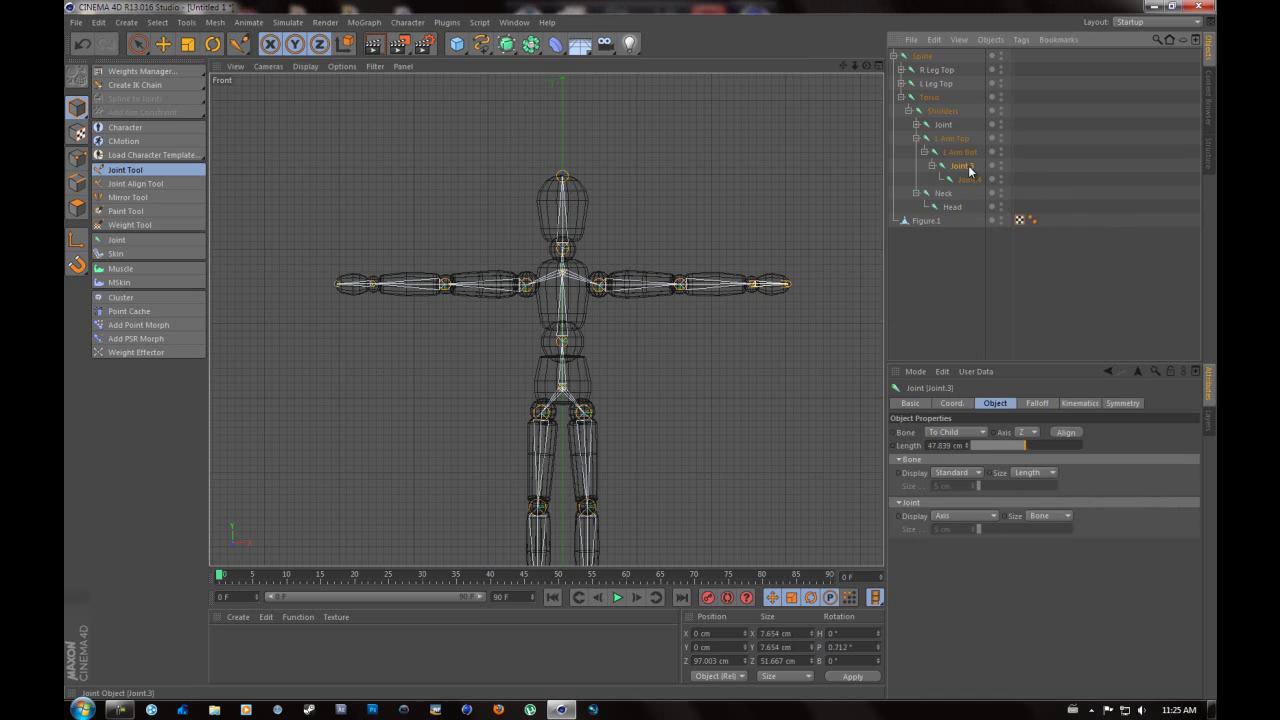
pyautogui.doubleClick(965, 166)
pyautogui.write('W')
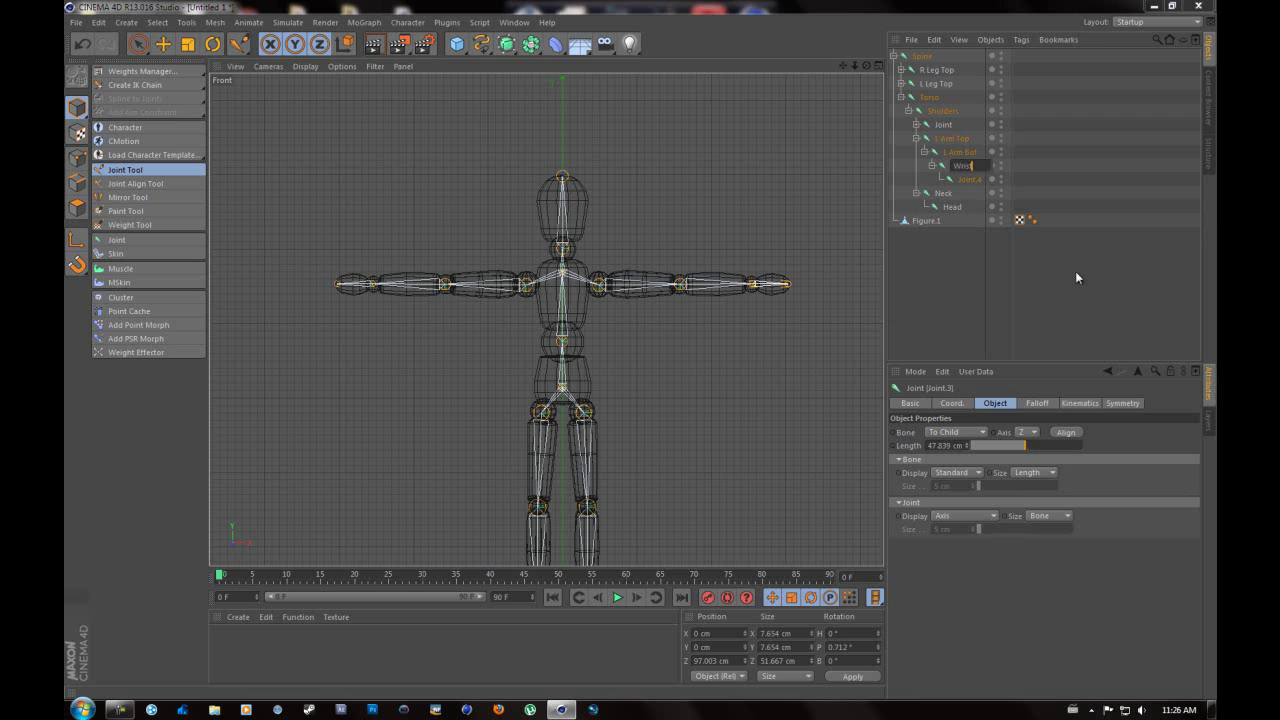
pyautogui.write('rist')
pyautogui.doubleClick(970, 179)
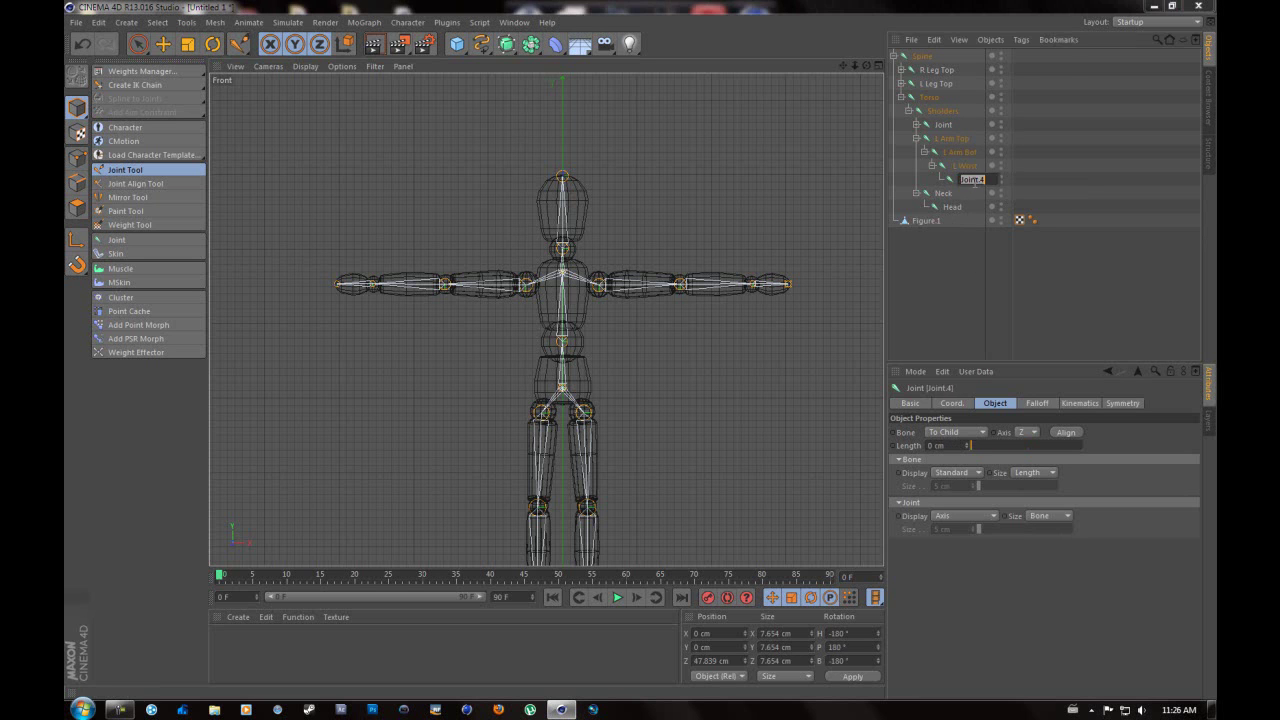
pyautogui.write('L Hand')
pyautogui.press('Return')
# Collapse the whole L Arm Top branch, from the wrist level up
pyautogui.click(932, 165)
pyautogui.click(924, 152)
pyautogui.click(917, 134)
pyautogui.click(916, 138)
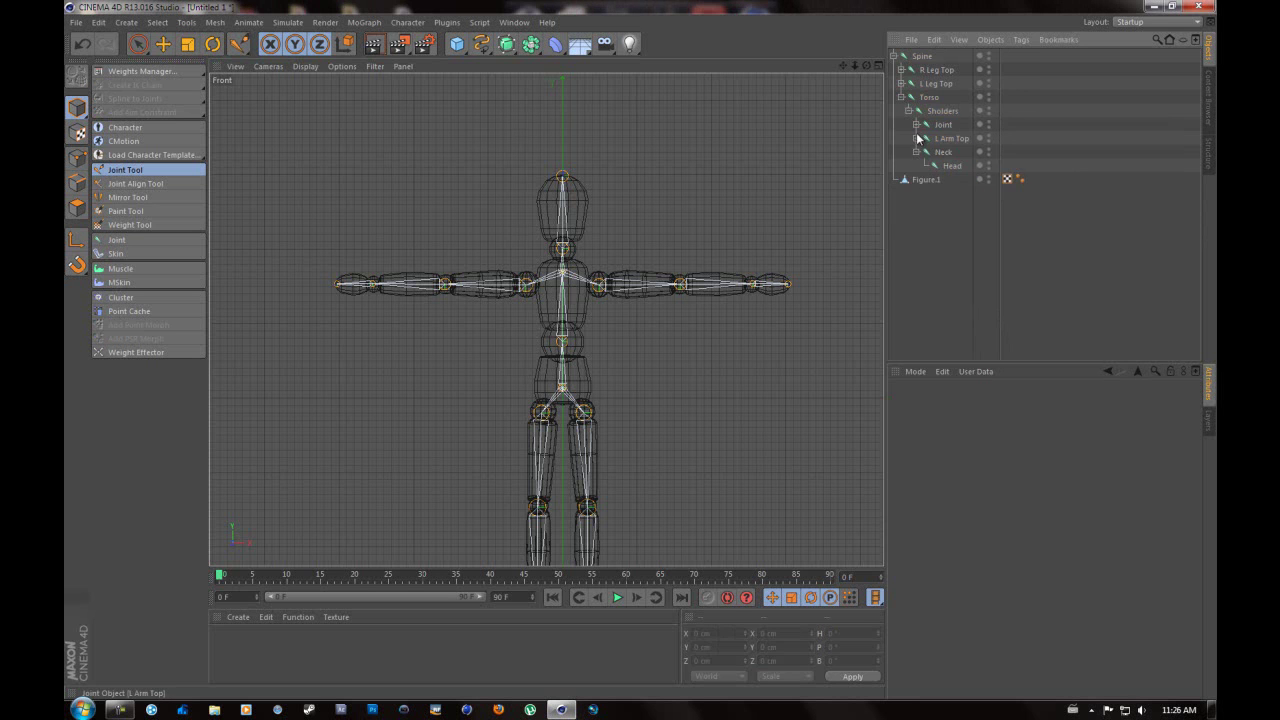
# Expand the other arm chain fully and rename its shoulder joint as R Arm Top
pyautogui.click(931, 124)
pyautogui.click(916, 124)
pyautogui.click(924, 138)
pyautogui.click(932, 152)
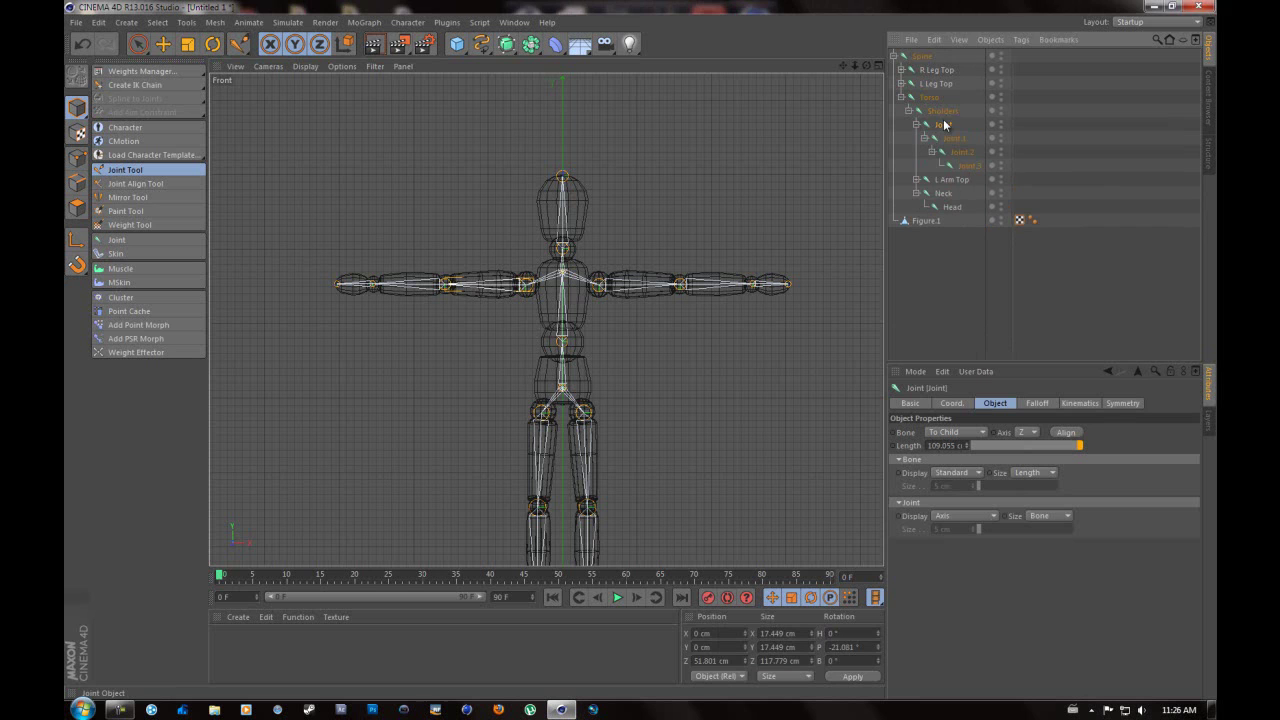
pyautogui.doubleClick(944, 124)
pyautogui.write('R Arm T')
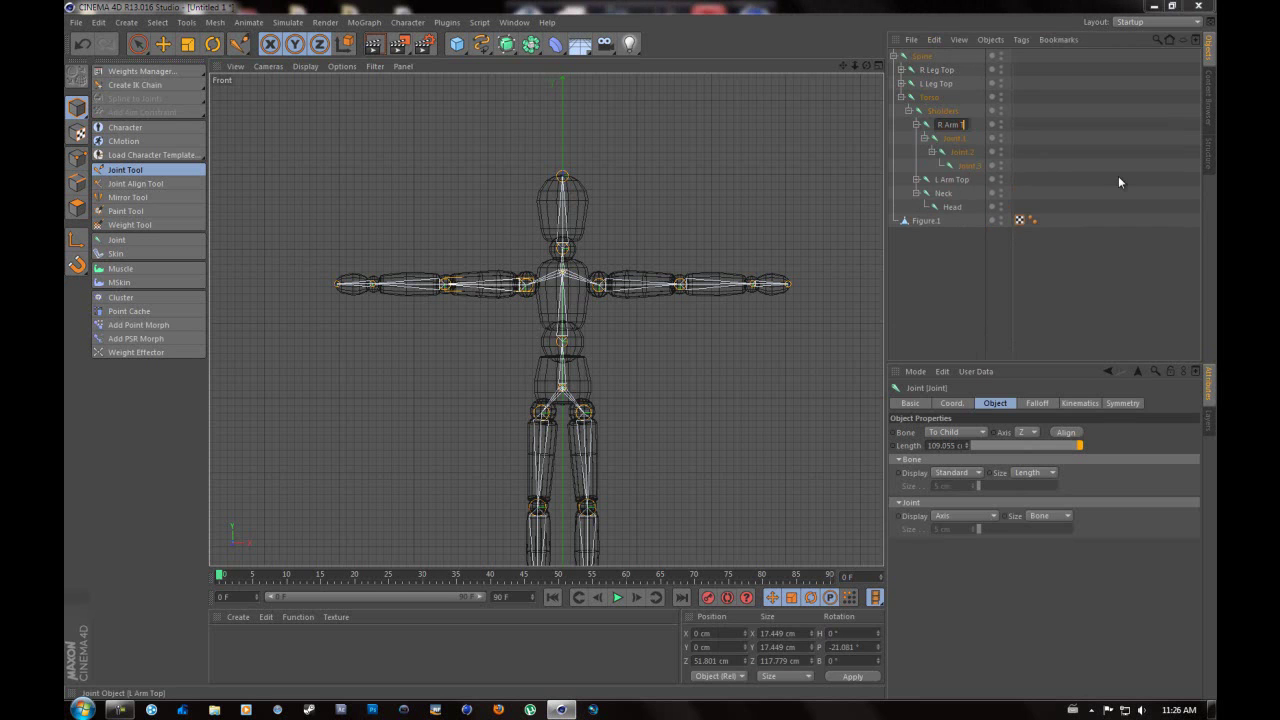
pyautogui.write('op')
pyautogui.press('Return')
# Rename the elbow joint under R Arm Top as R Arm Bot
pyautogui.click(955, 139)
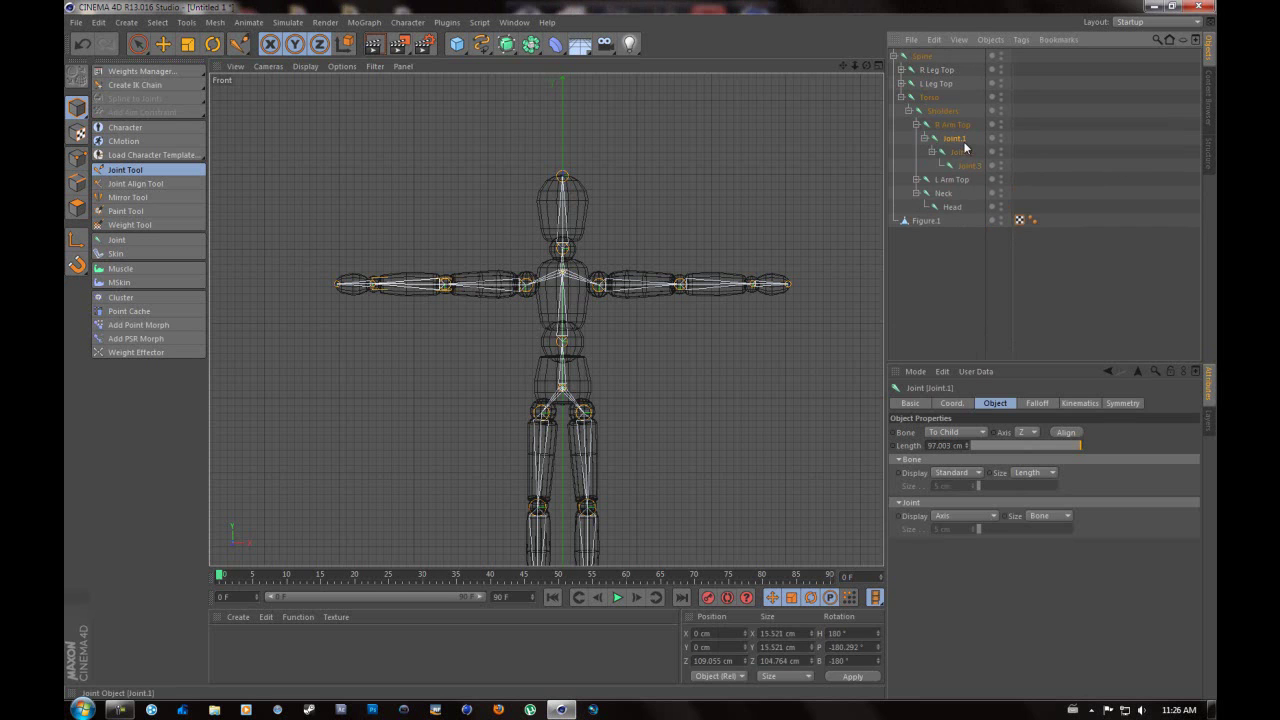
pyautogui.doubleClick(964, 138)
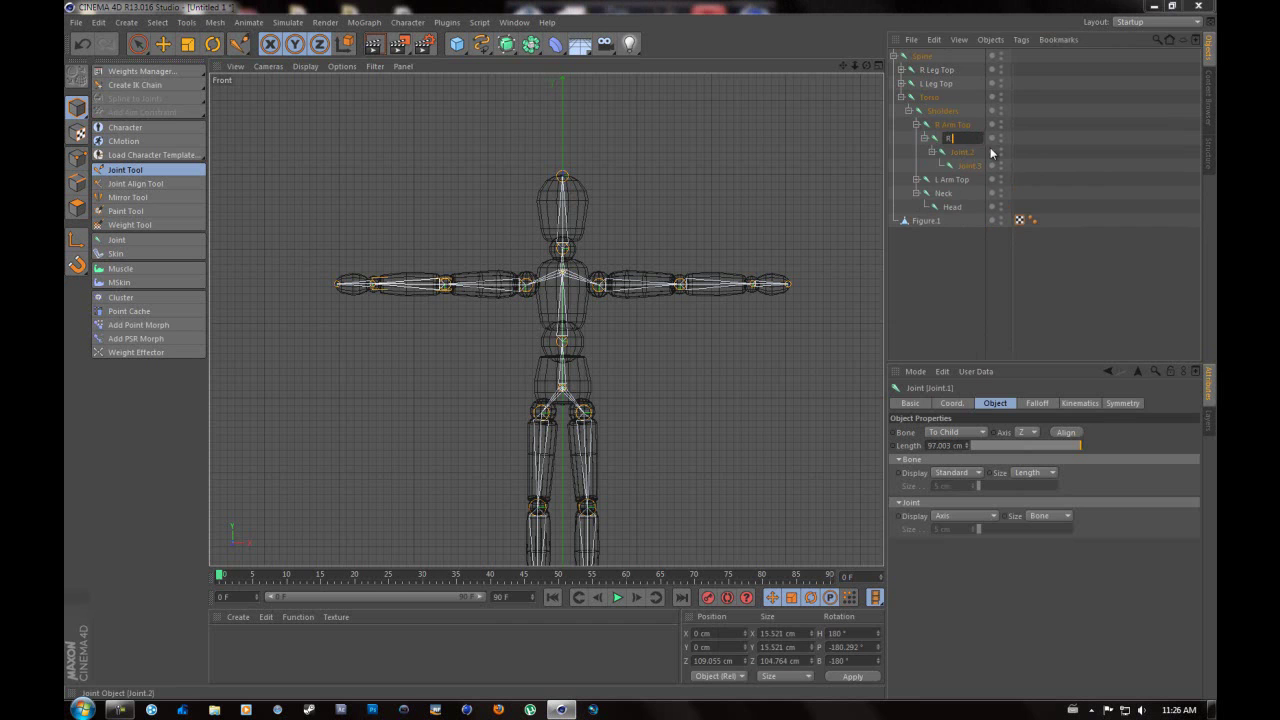
pyautogui.write('R Arm Bot')
pyautogui.press('Return')
# Rename the wrist joint under R Arm Bot as R Wrist and the end joint as R Hand
pyautogui.doubleClick(962, 152)
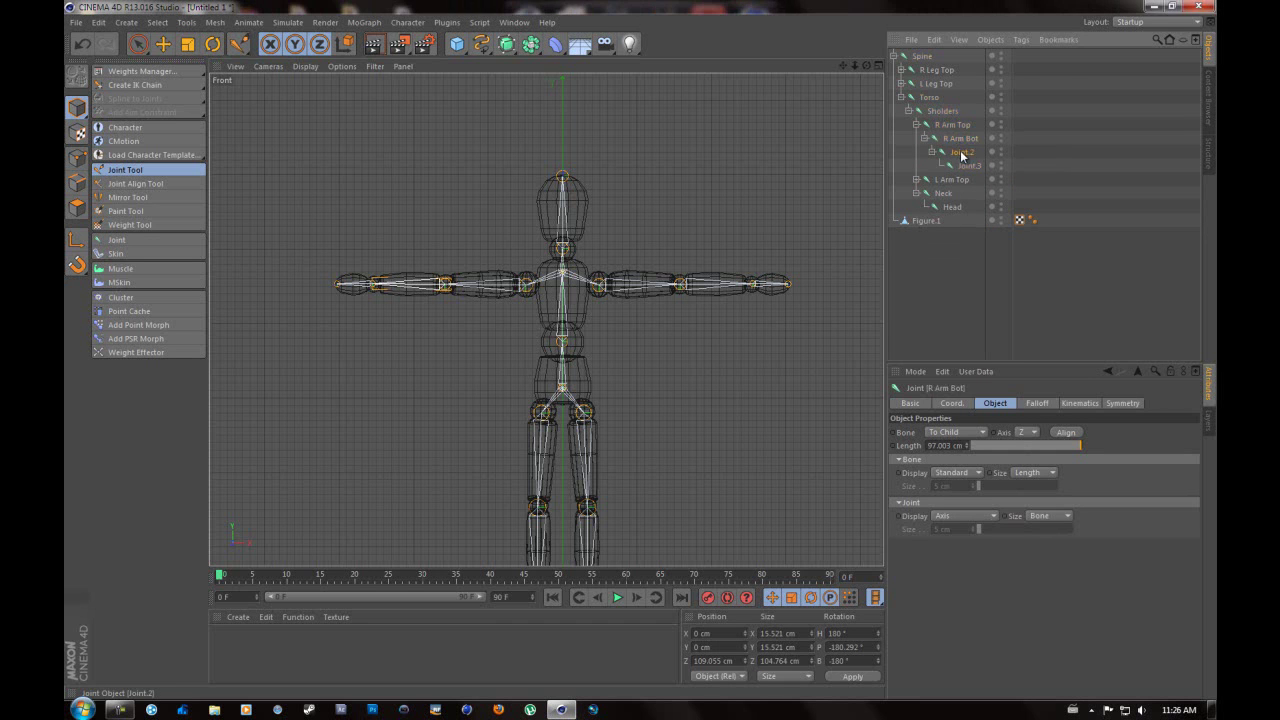
pyautogui.write('R Wrist')
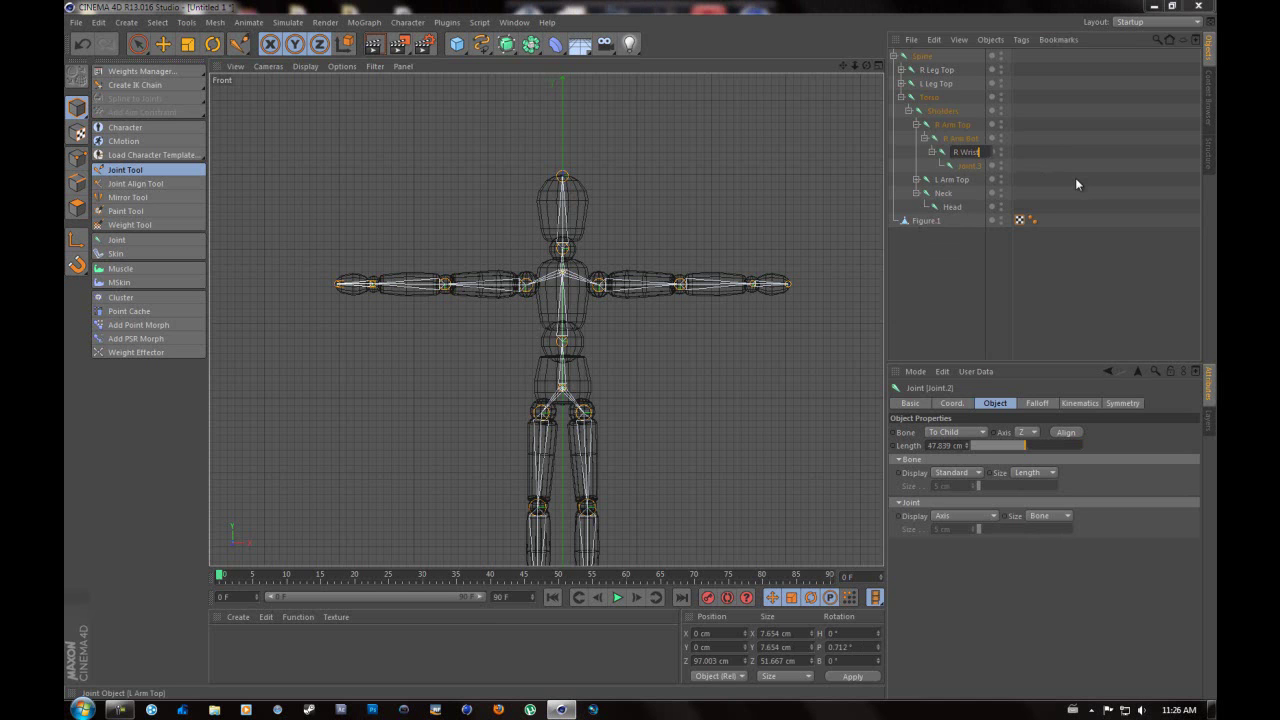
pyautogui.press('Return')
pyautogui.doubleClick(970, 165)
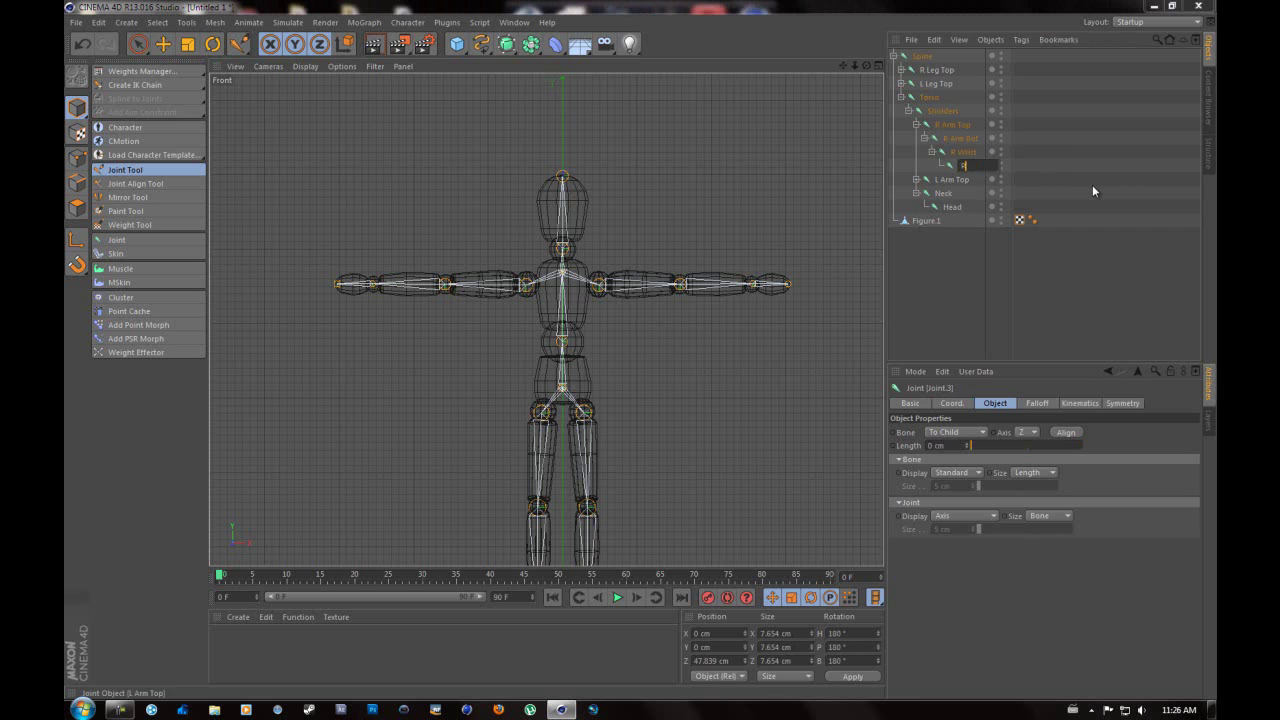
pyautogui.write('R HAnd')
pyautogui.press('BackSpace')
pyautogui.press('BackSpace')
pyautogui.press('BackSpace')
pyautogui.write('and')
pyautogui.press('Return')
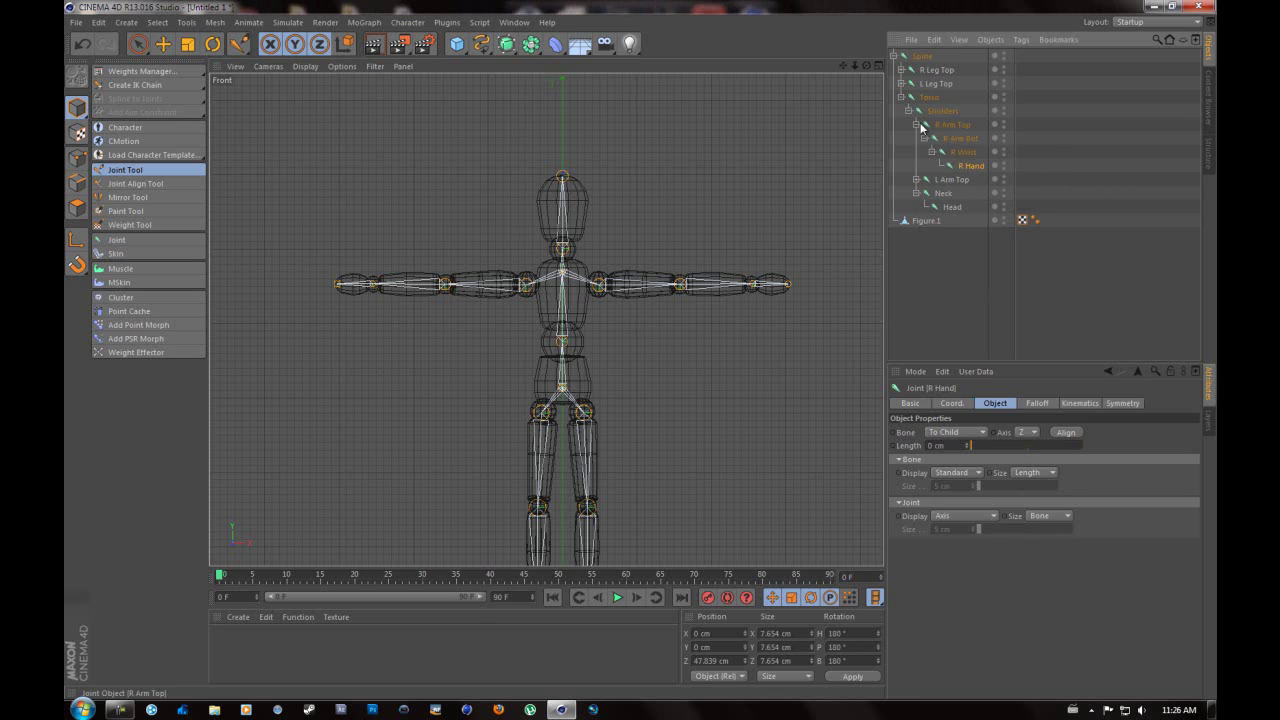
# Collapse the joint hierarchy from R Arm Top up to the root Spine joint
pyautogui.click(916, 124)
pyautogui.click(909, 110)
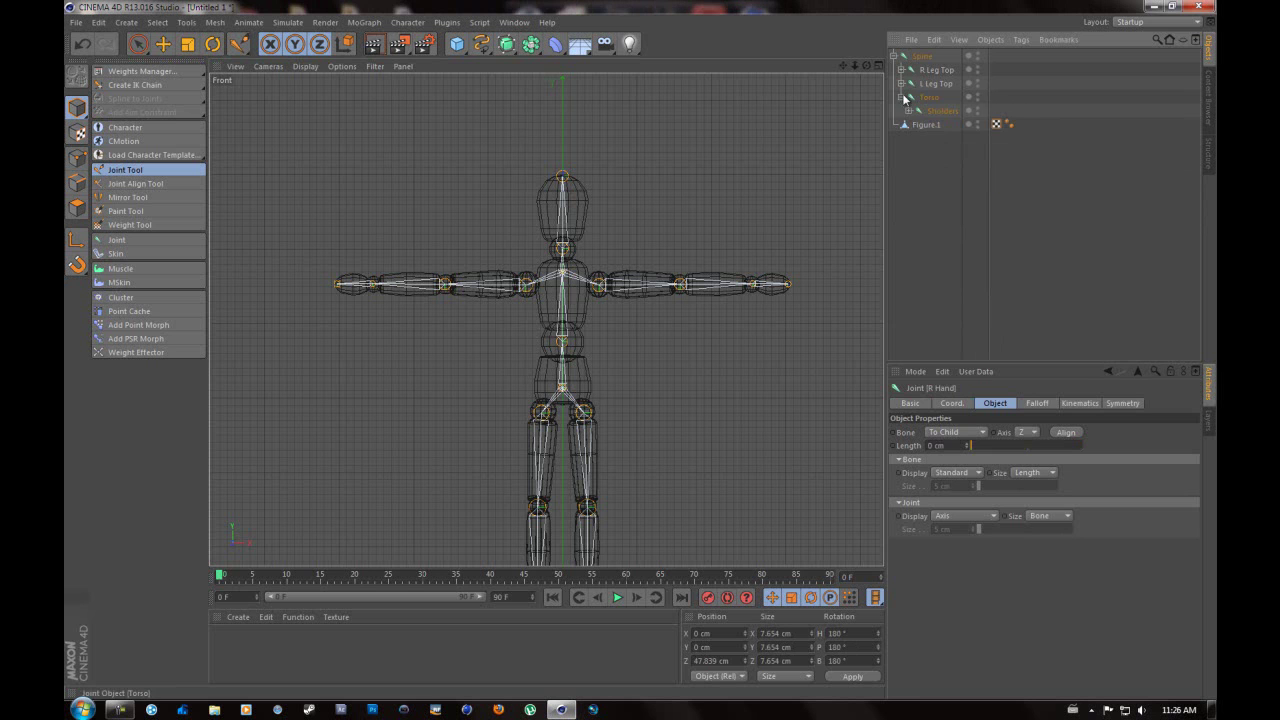
pyautogui.click(901, 97)
pyautogui.click(893, 56)
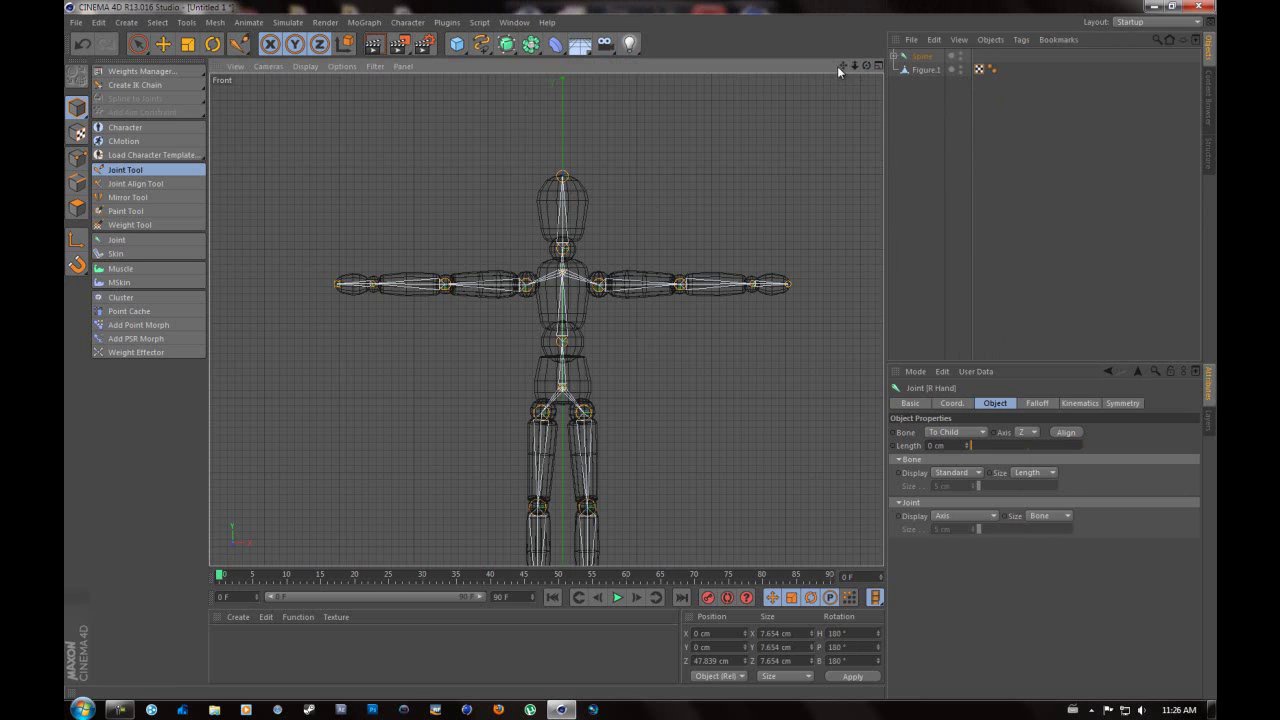
# Switch from the Front view to a full-size Perspective view of the figure
pyautogui.moveTo(839, 66); pyautogui.dragTo(838, 44)
pyautogui.click(117, 709)
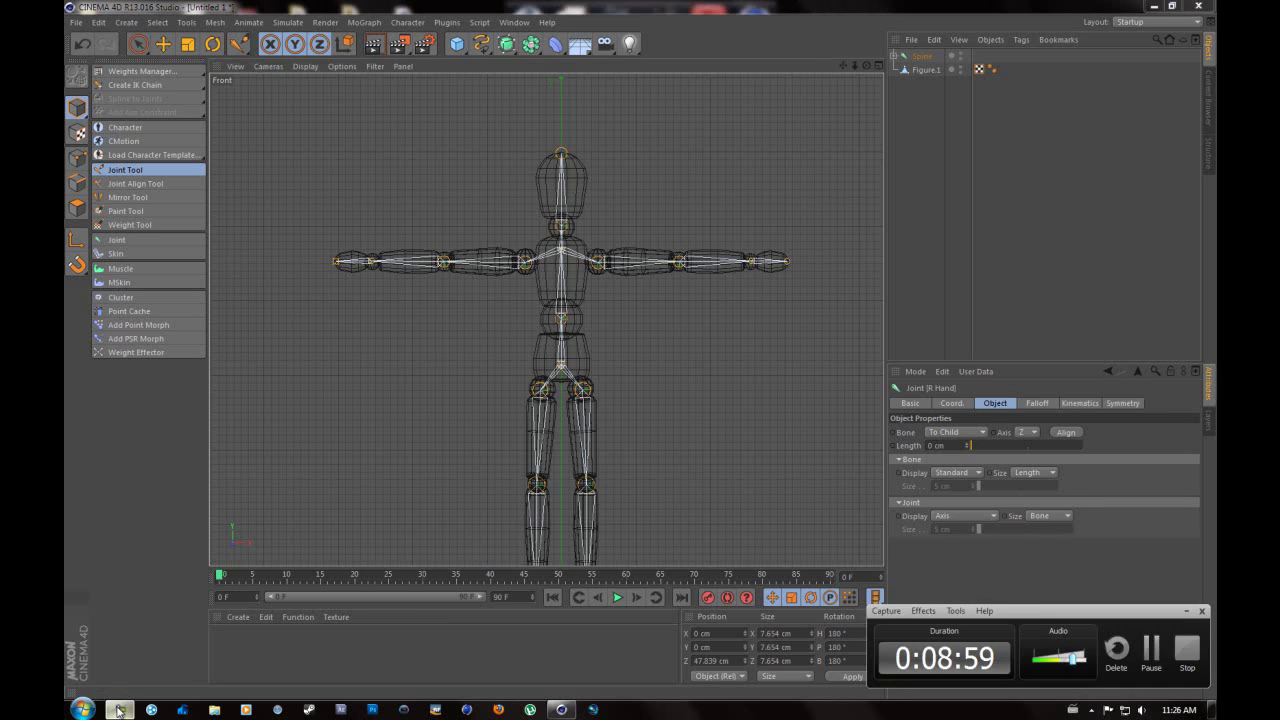
pyautogui.click(117, 709)
pyautogui.scroll(-4, 755, 243)
pyautogui.scroll(2, 746, 237)
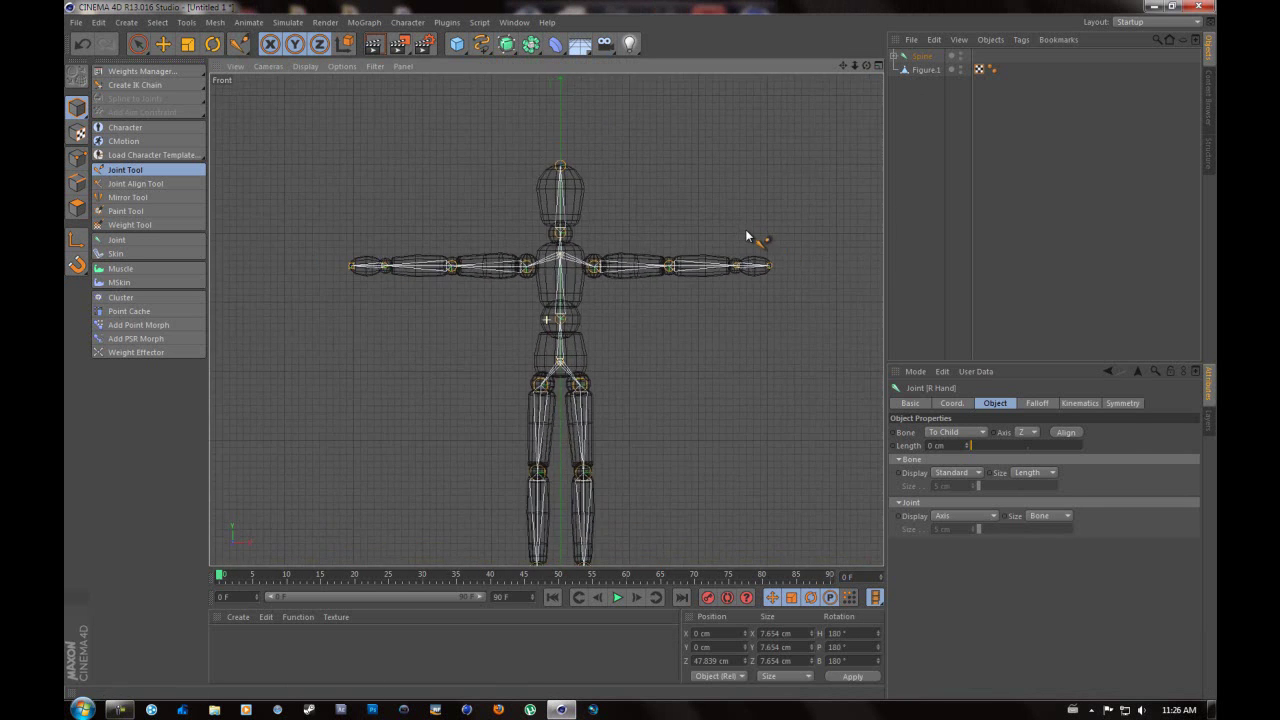
pyautogui.scroll(-2, 746, 237)
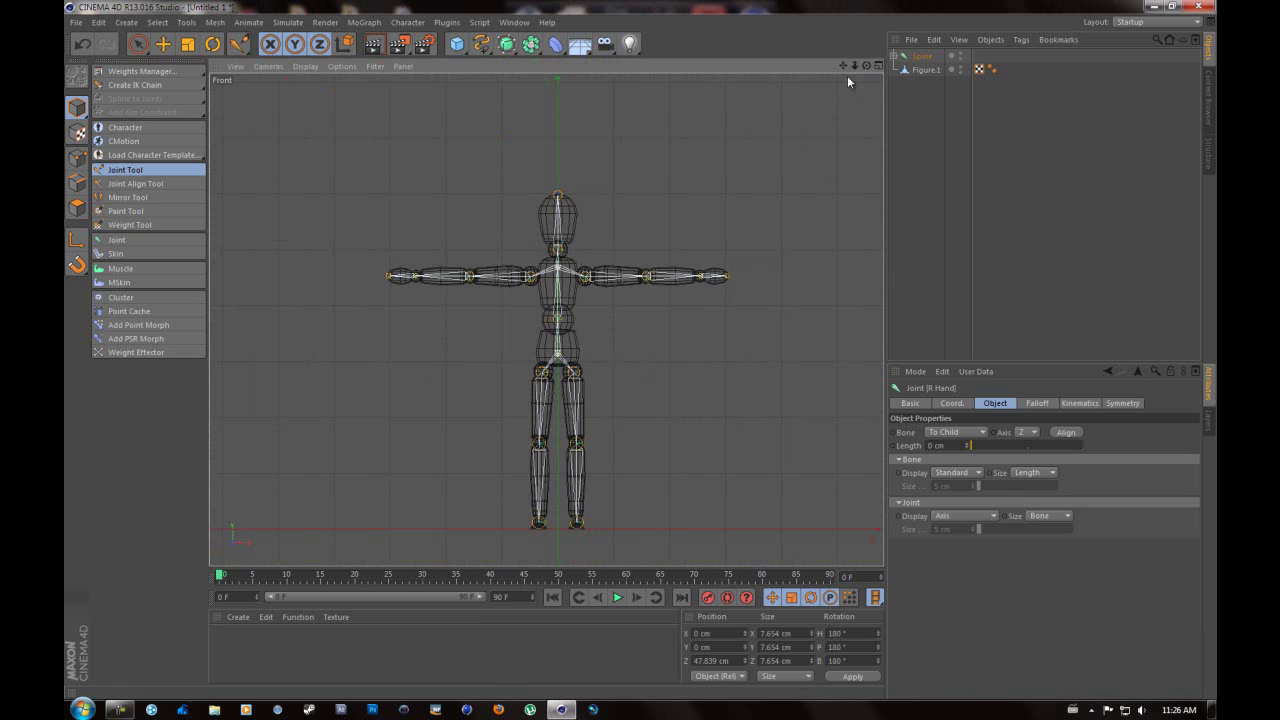
pyautogui.click(877, 68)
pyautogui.click(541, 67)
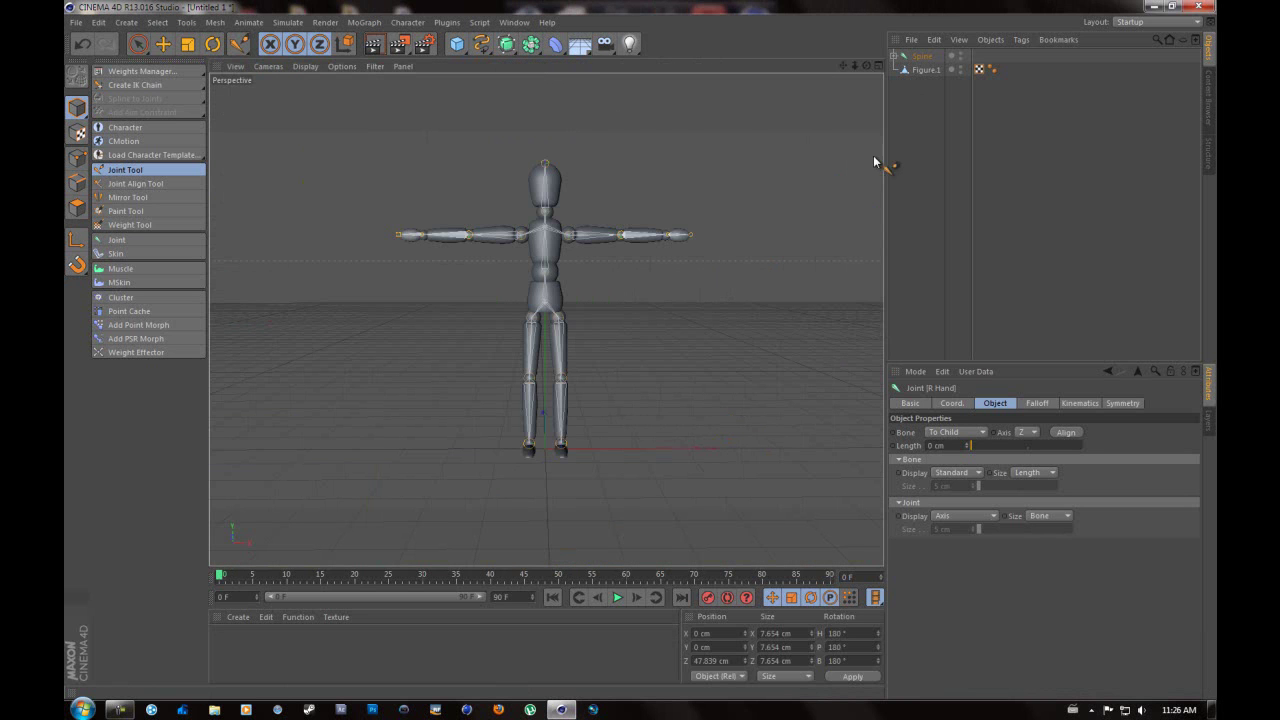
# Try rotating the R Leg Top joint at the hip, undo the rotation and clear the selection
pyautogui.click(163, 43)
pyautogui.click(894, 56)
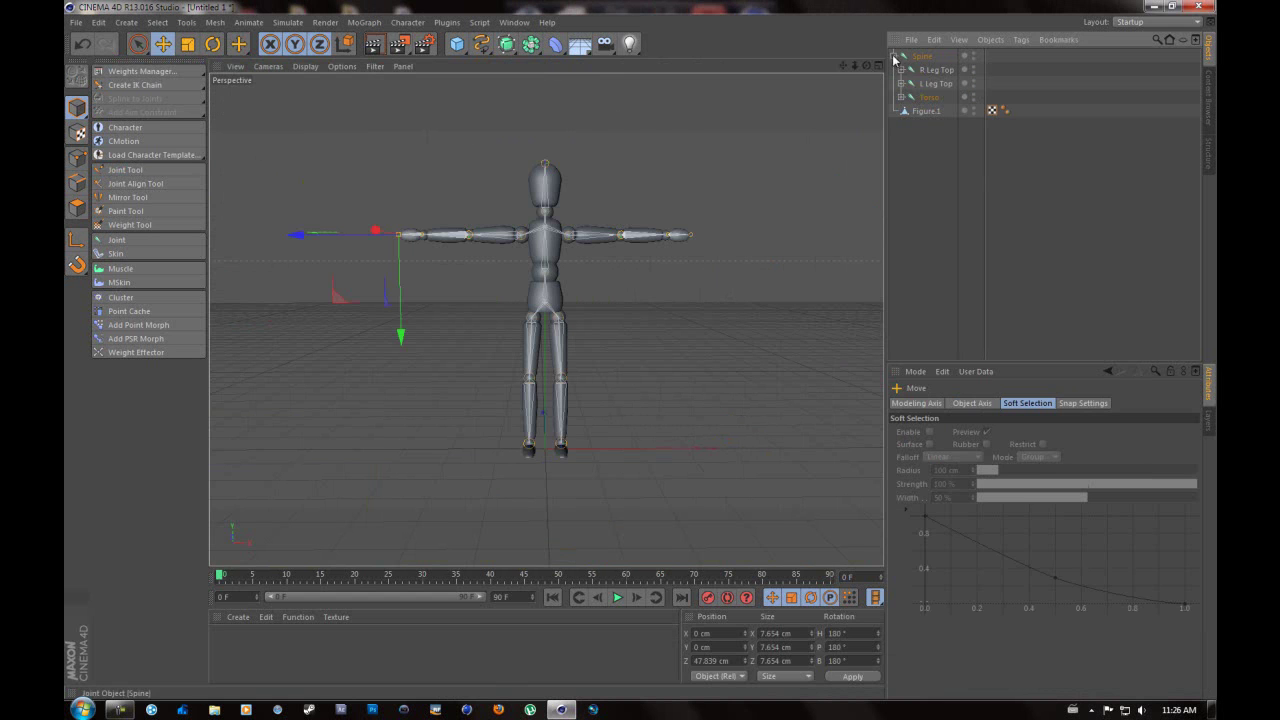
pyautogui.click(928, 97)
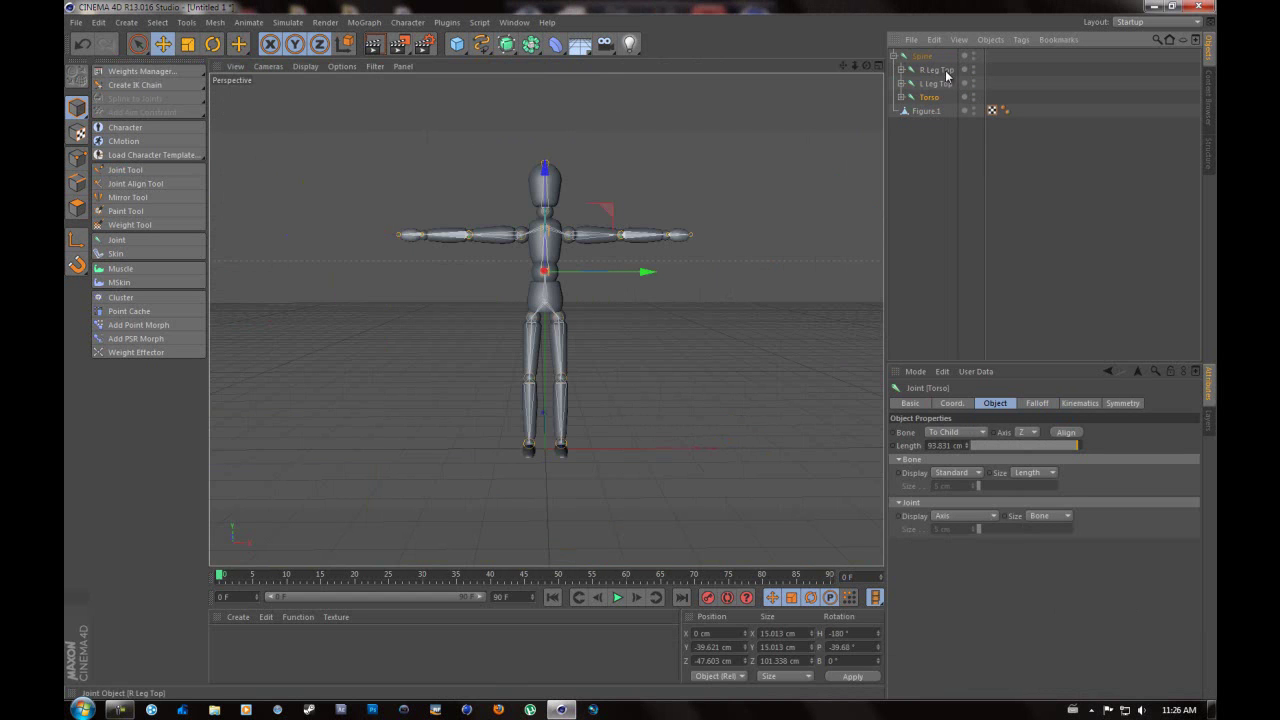
pyautogui.click(930, 70)
pyautogui.scroll(6, 650, 357)
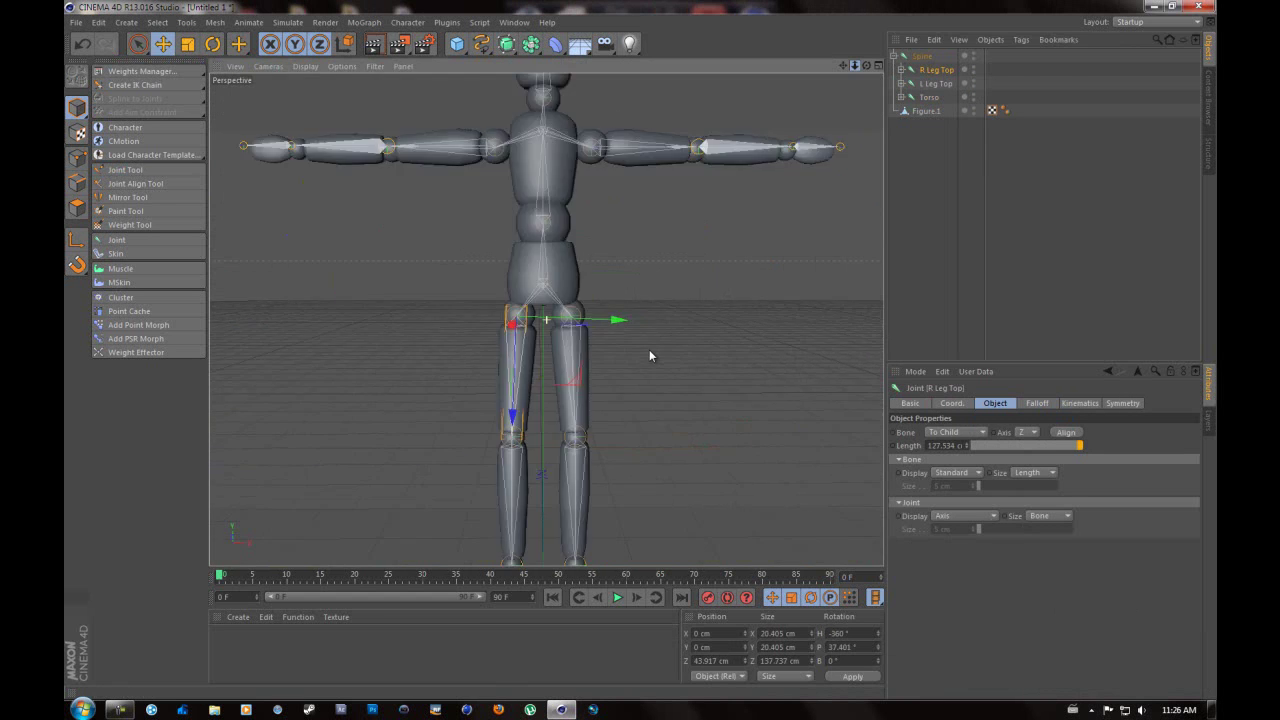
pyautogui.scroll(-3, 640, 356)
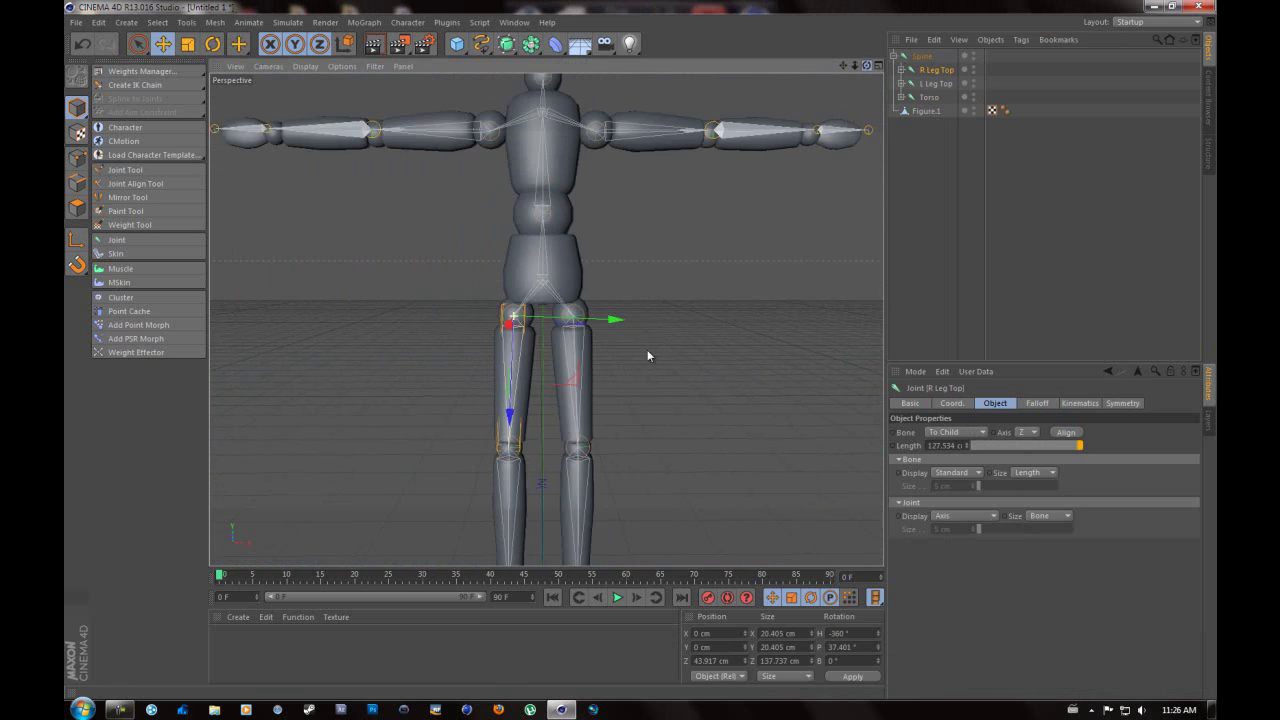
pyautogui.keyDown('alt'); pyautogui.moveTo(647, 350); pyautogui.dragTo(642, 349); pyautogui.keyUp('alt')
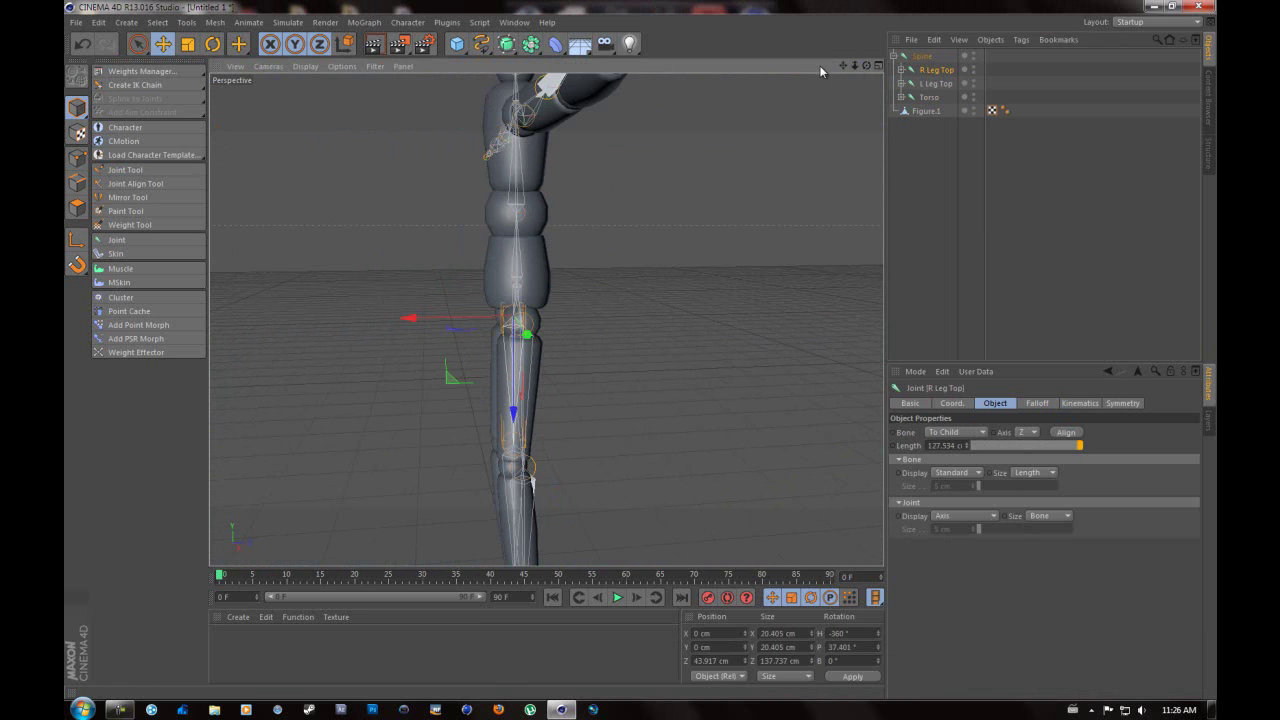
pyautogui.moveTo(865, 65); pyautogui.dragTo(864, 66)
pyautogui.press('r')
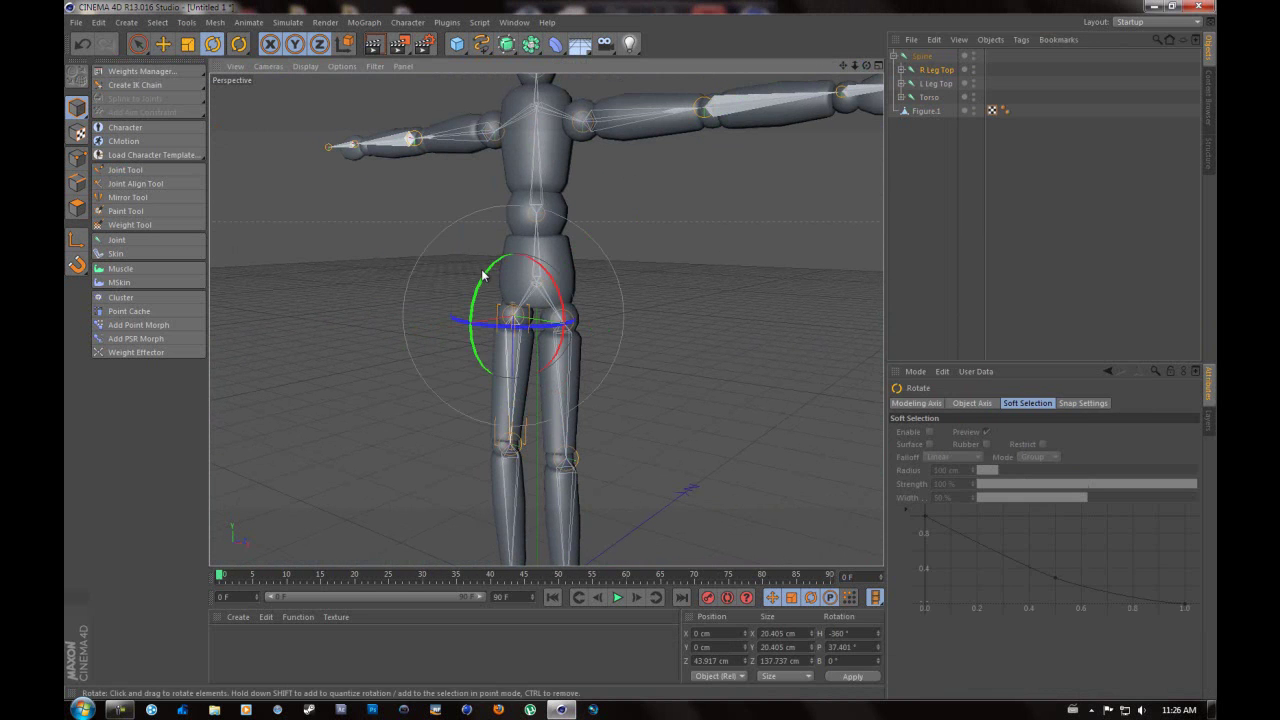
pyautogui.moveTo(470, 290); pyautogui.dragTo(626, 263)
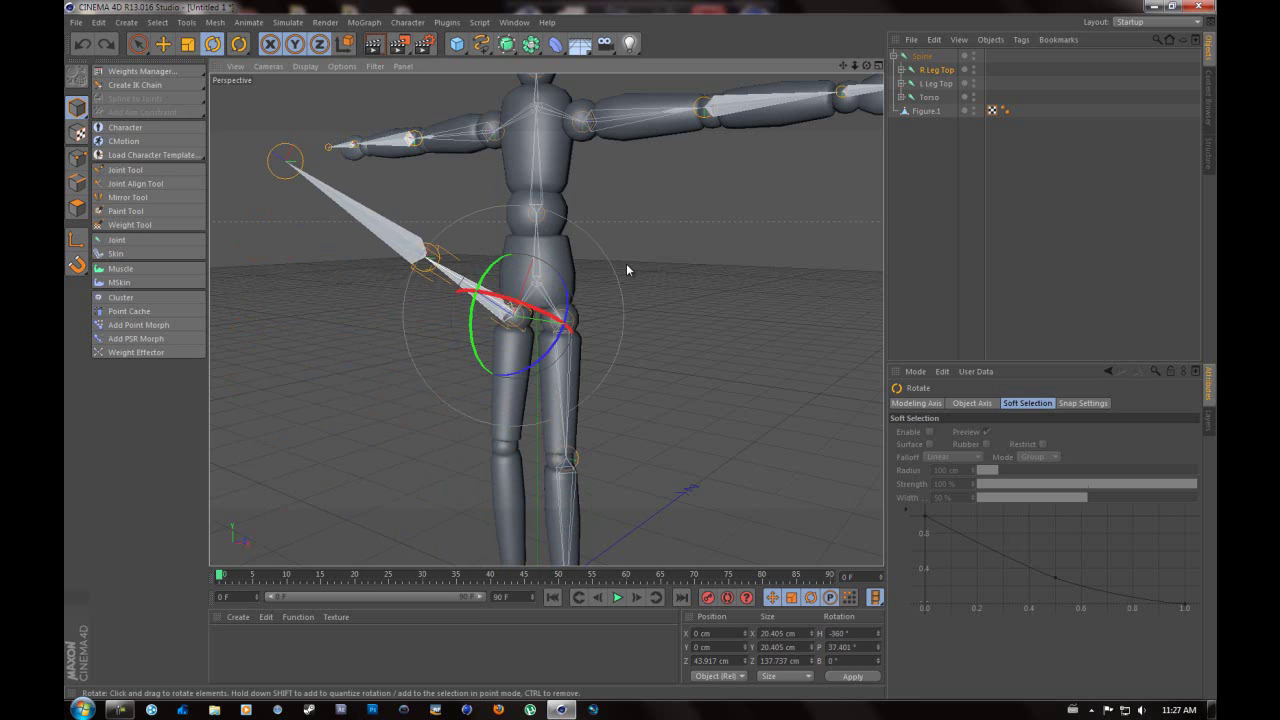
pyautogui.hotkey('ctrl', 'z')
pyautogui.click(916, 119)
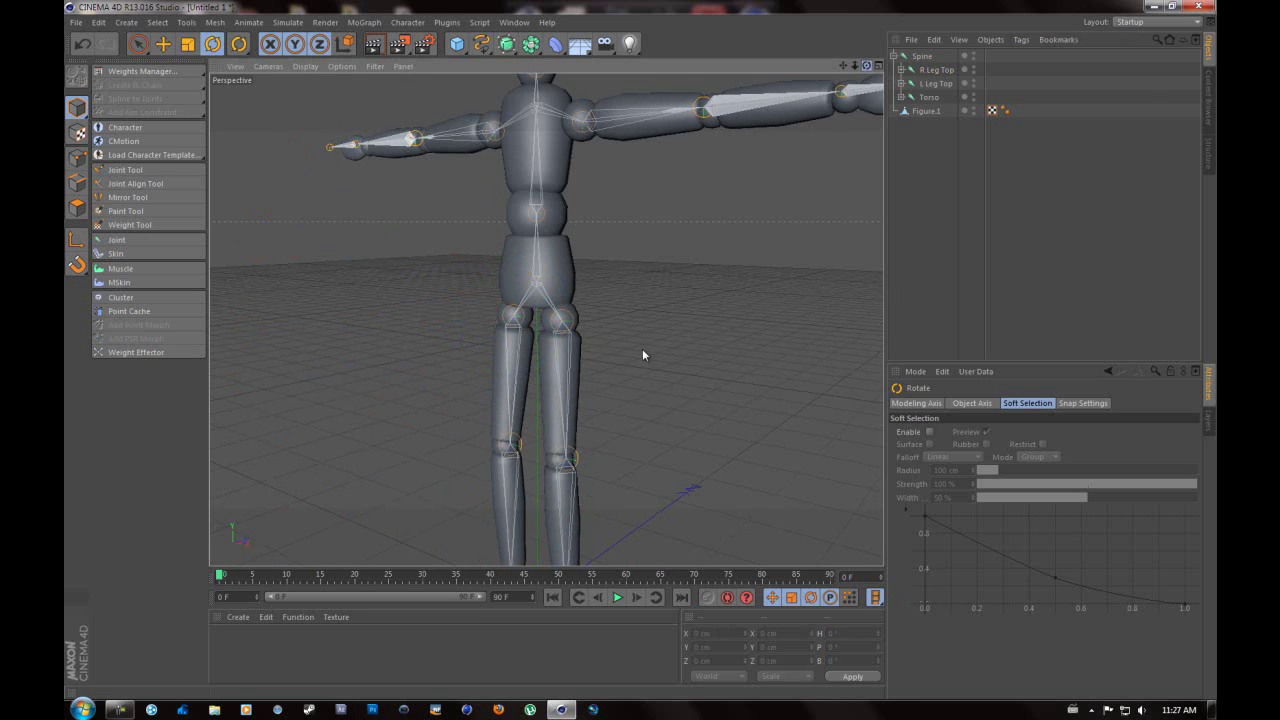
# Move the R Leg Shin and L Leg Shin joints together to about -6.9 cm in Z, centring them in the knees
pyautogui.moveTo(643, 349)
pyautogui.keyDown('alt'); pyautogui.mouseDown()
pyautogui.moveTo(654, 352)
pyautogui.moveTo(640, 356)
pyautogui.mouseUp(); pyautogui.keyUp('alt')
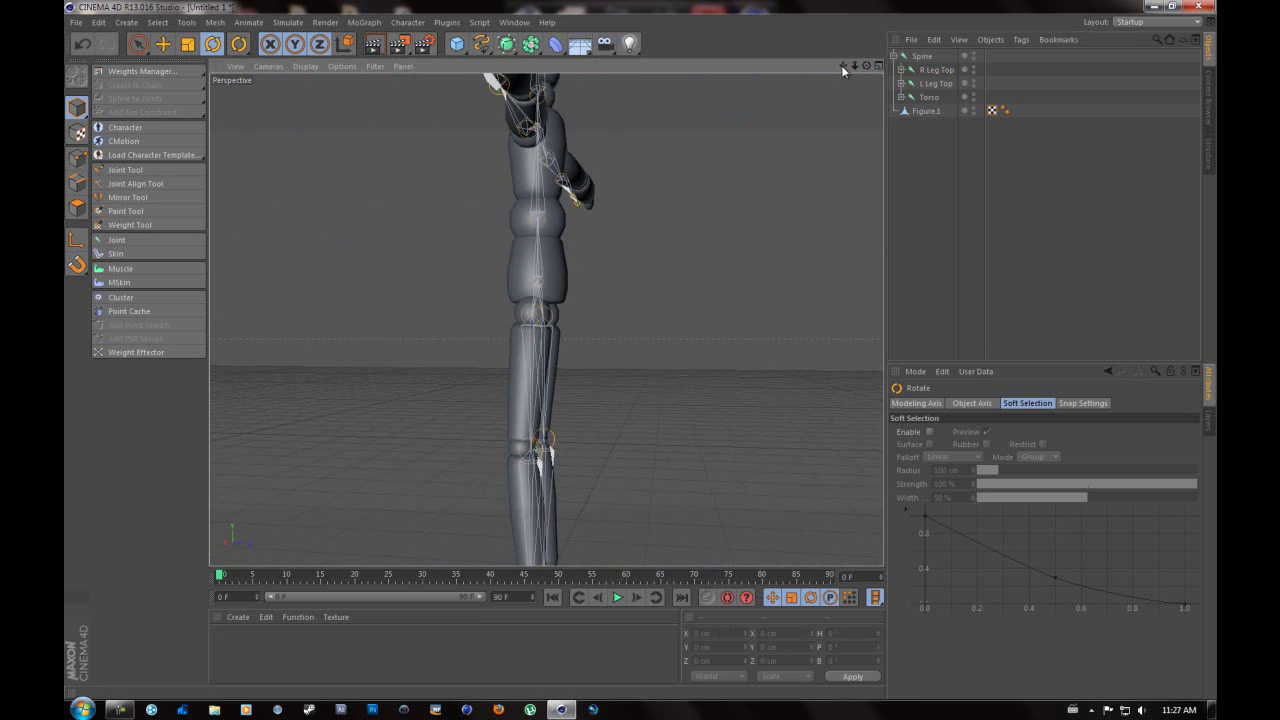
pyautogui.moveTo(842, 65); pyautogui.dragTo(860, 45)
pyautogui.click(901, 83)
pyautogui.click(901, 69)
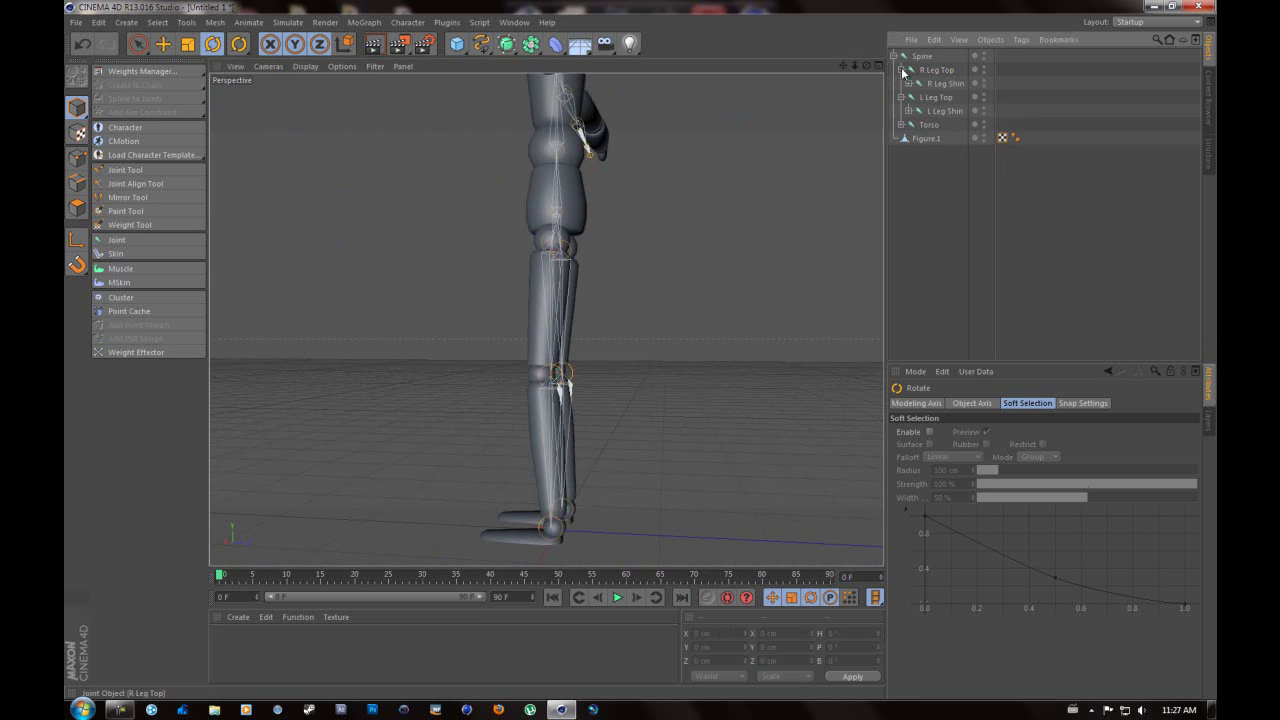
pyautogui.click(932, 84)
pyautogui.keyDown('ctrl'); pyautogui.click(934, 112); pyautogui.keyUp('ctrl')
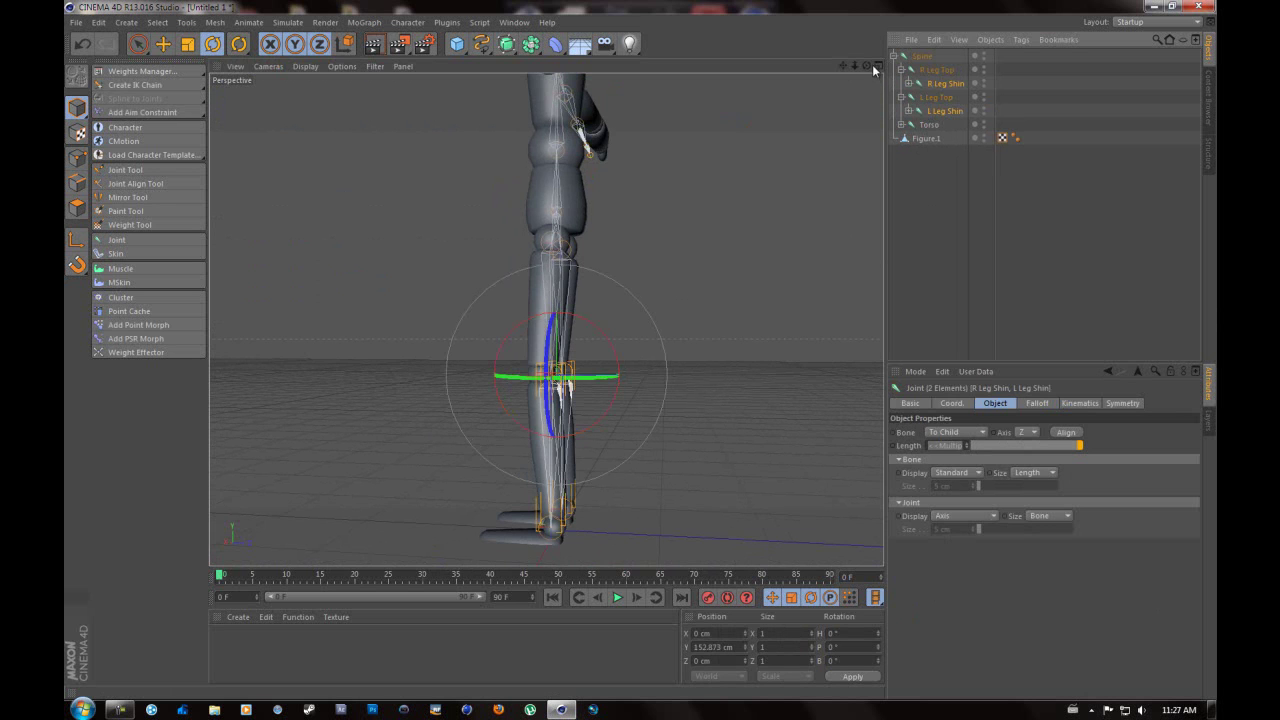
pyautogui.moveTo(866, 65); pyautogui.dragTo(612, 376)
pyautogui.click(163, 43)
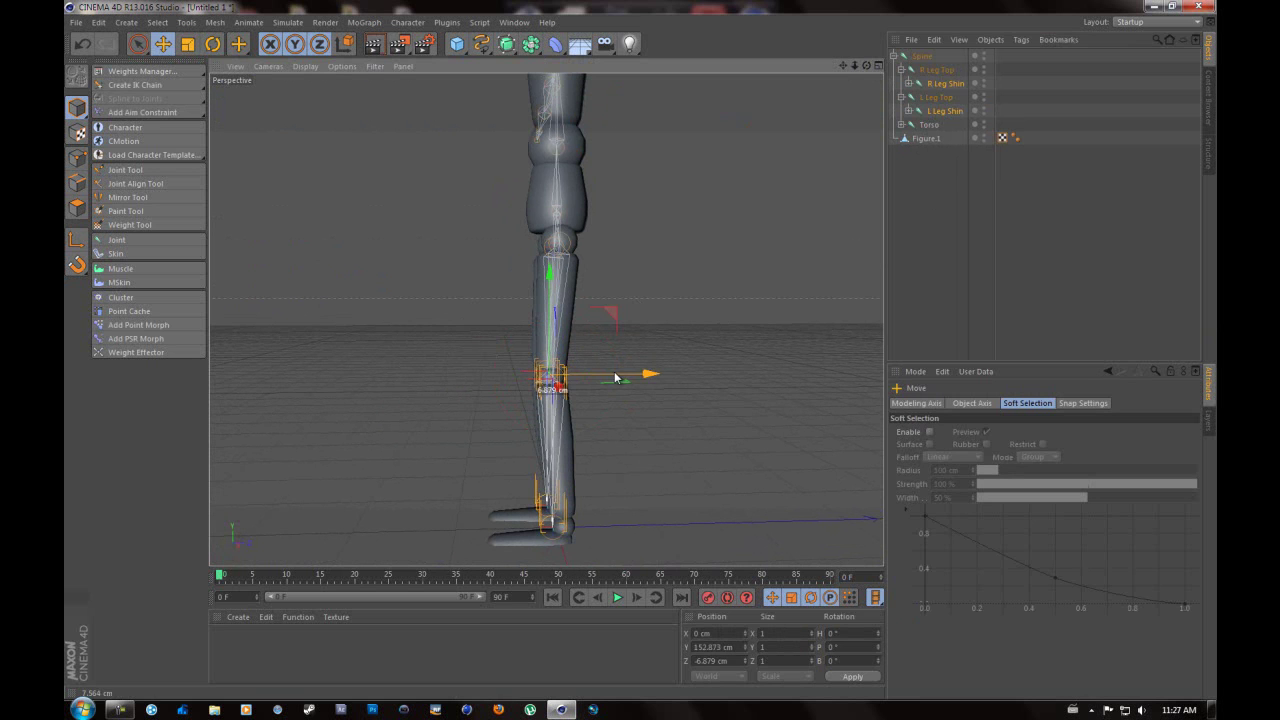
# Select the end joints under both shins together and move them along Z into the centre of the ankles
pyautogui.click(909, 111)
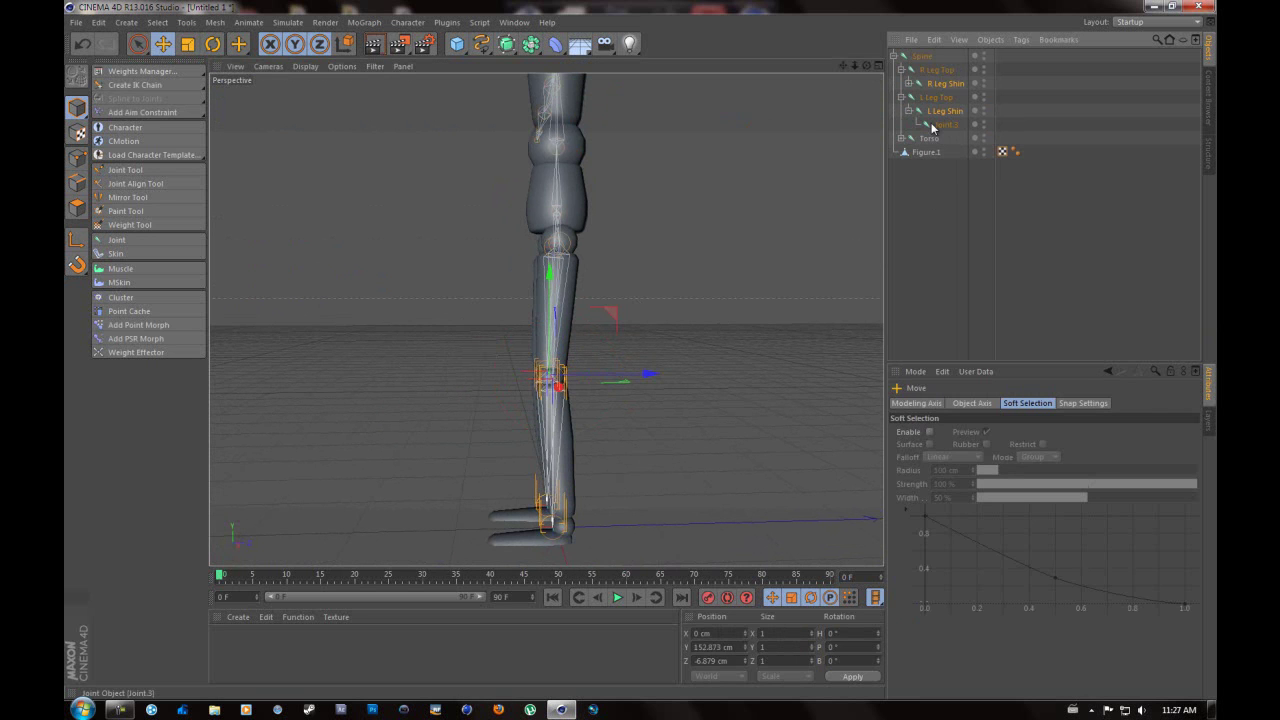
pyautogui.click(932, 124)
pyautogui.click(909, 83)
pyautogui.keyDown('ctrl'); pyautogui.click(945, 99); pyautogui.keyUp('ctrl')
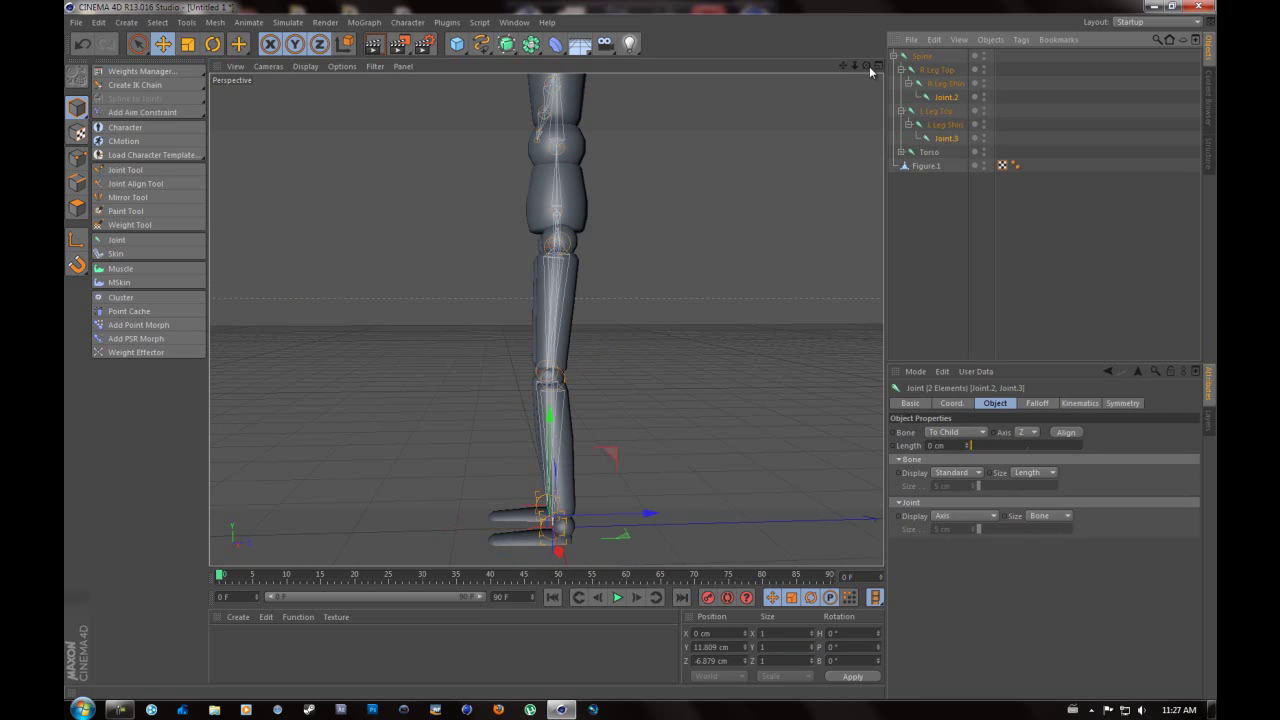
pyautogui.moveTo(867, 66); pyautogui.dragTo(607, 469)
pyautogui.moveTo(596, 514); pyautogui.dragTo(610, 517)
# Rename the end joint under L Leg Shin as L Ankle and the one under R Leg Shin as R Ankle
pyautogui.doubleClick(945, 138)
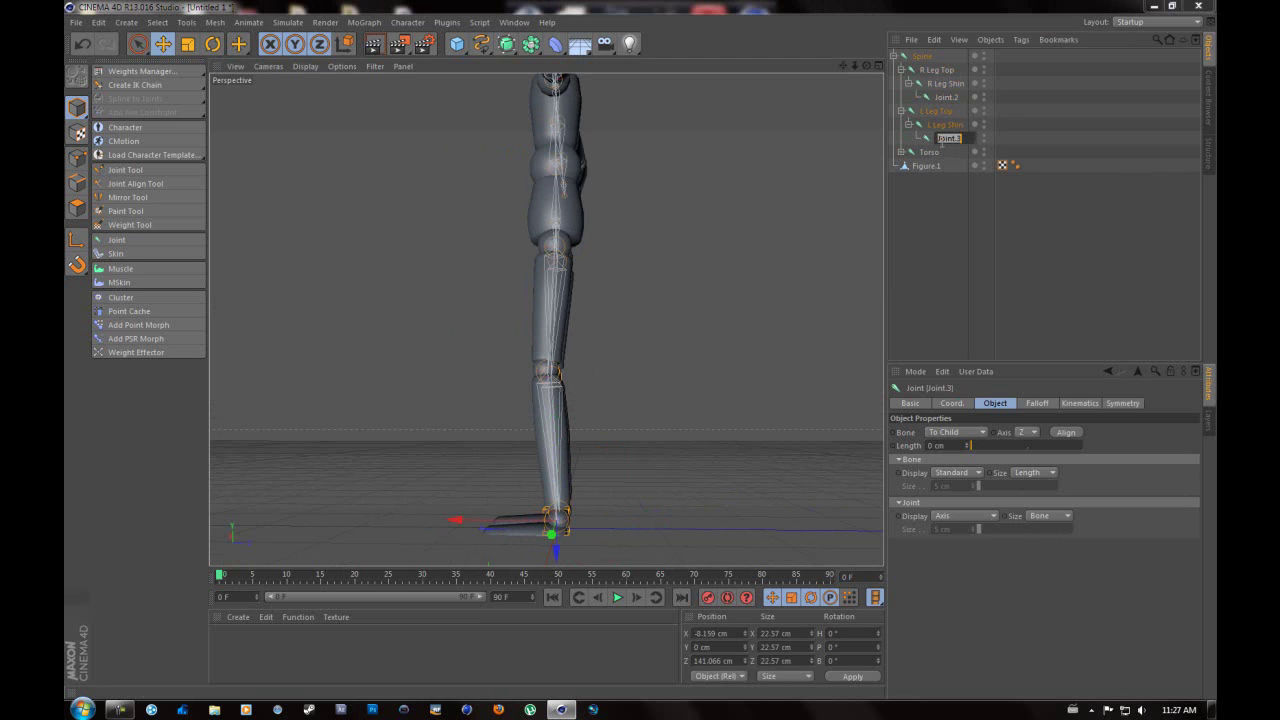
pyautogui.write('L Ankle')
pyautogui.press('Return')
pyautogui.doubleClick(946, 98)
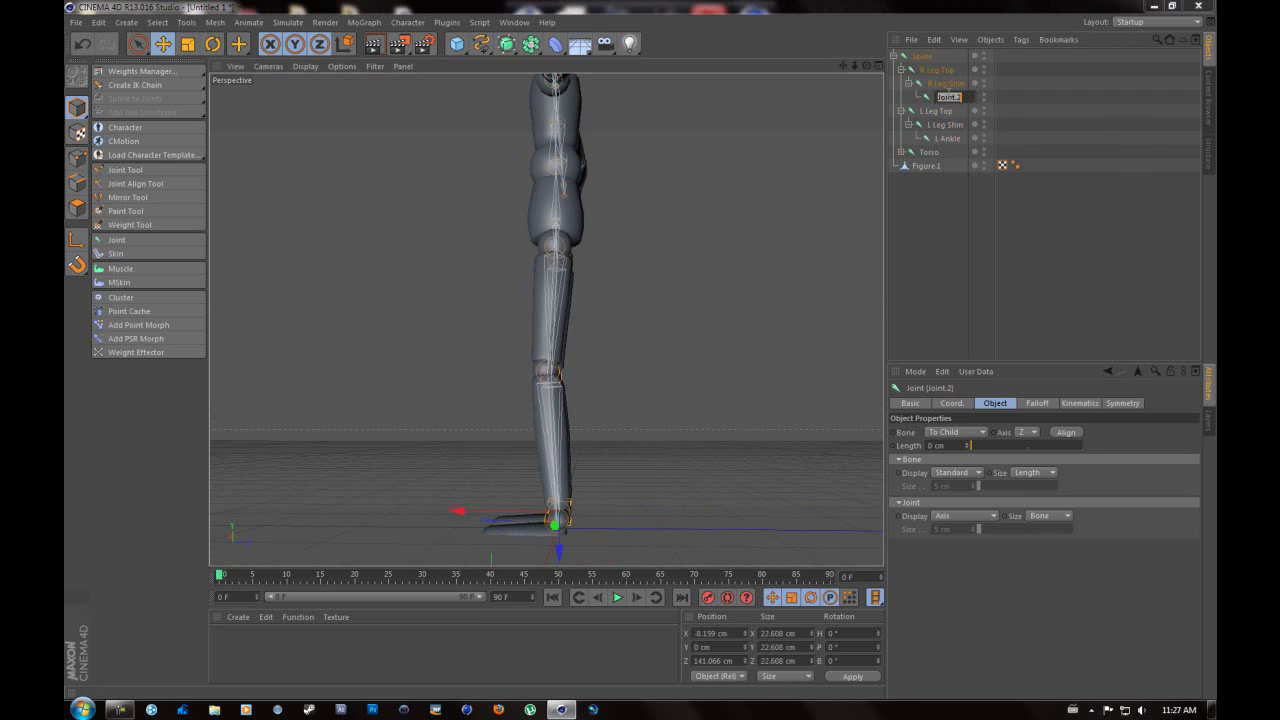
pyautogui.write('R Ankle')
pyautogui.press('Return')
# Clear the selection, collapse both leg branches and expand the Torso branch to reach the arm joints
pyautogui.keyDown('alt'); pyautogui.moveTo(620, 349); pyautogui.dragTo(644, 352); pyautogui.keyUp('alt')
pyautogui.moveTo(842, 64); pyautogui.dragTo(766, 234)
pyautogui.press('Delete')
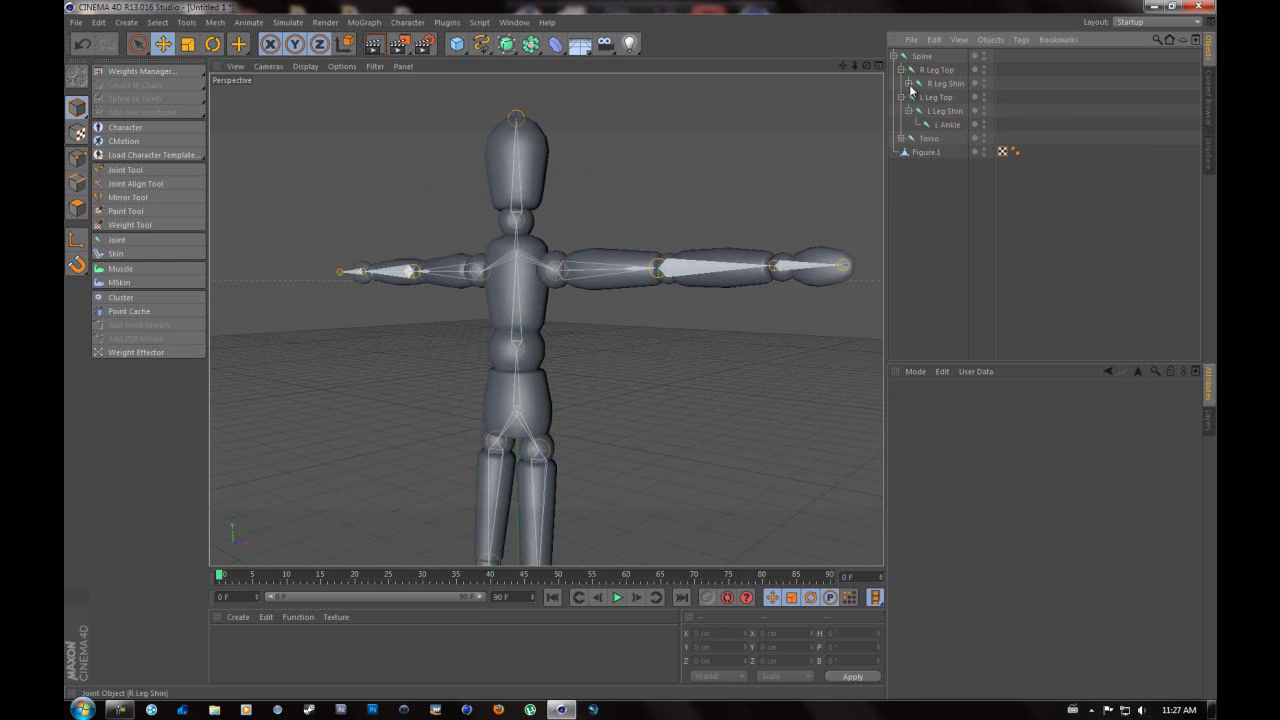
pyautogui.click(902, 70)
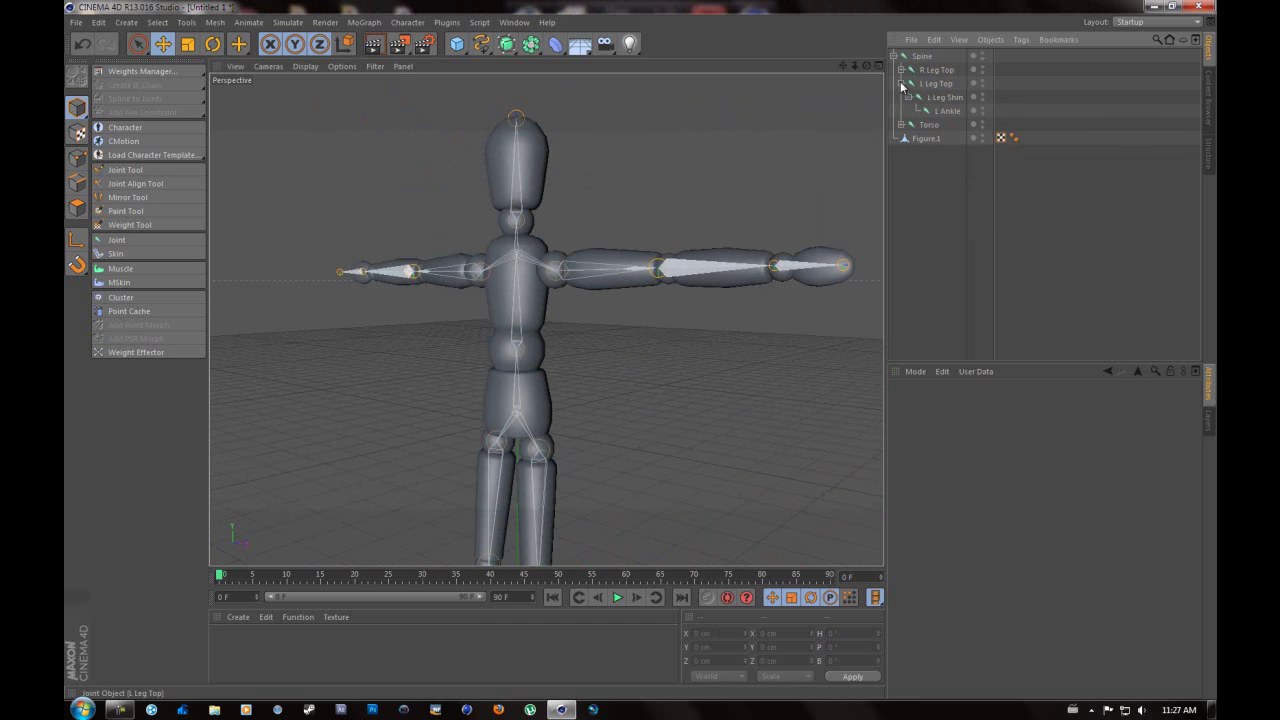
pyautogui.click(901, 84)
pyautogui.click(903, 98)
# Expand both arm chains and move R Arm Bot and L Arm Bot together to about 18.6 cm in Z, centring them in the elbows
pyautogui.click(940, 125)
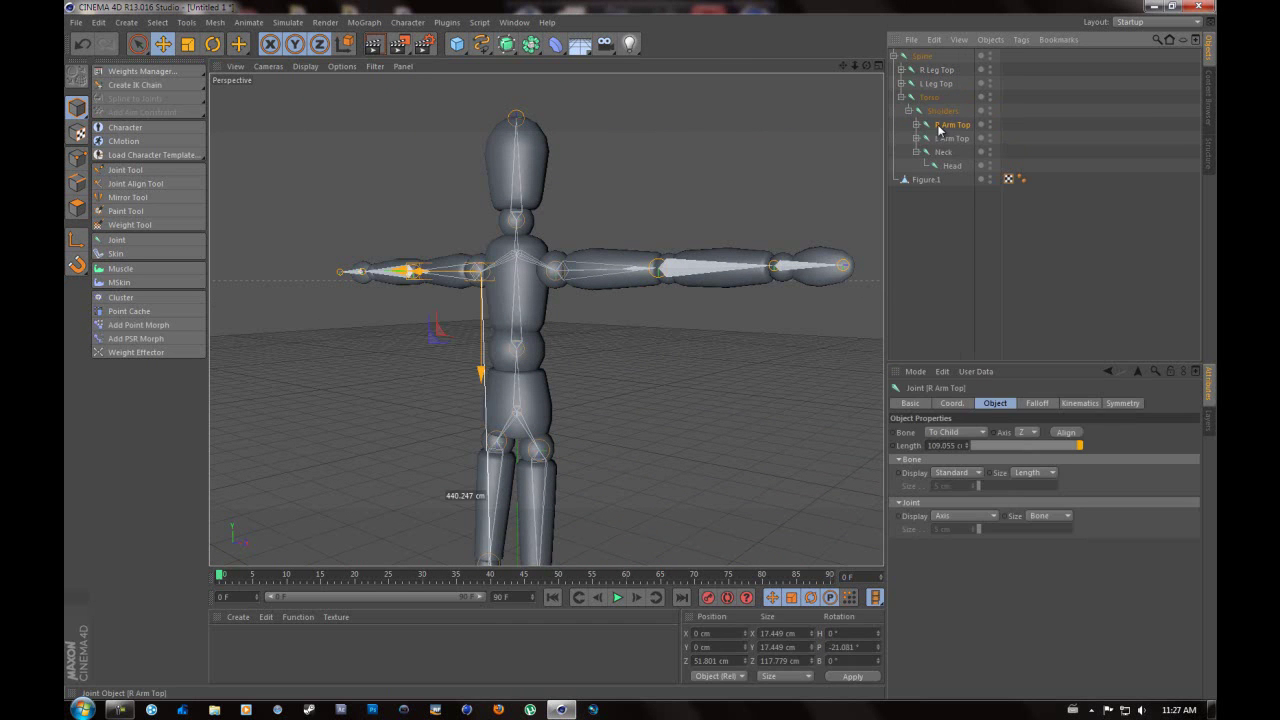
pyautogui.moveTo(854, 66); pyautogui.dragTo(640, 347)
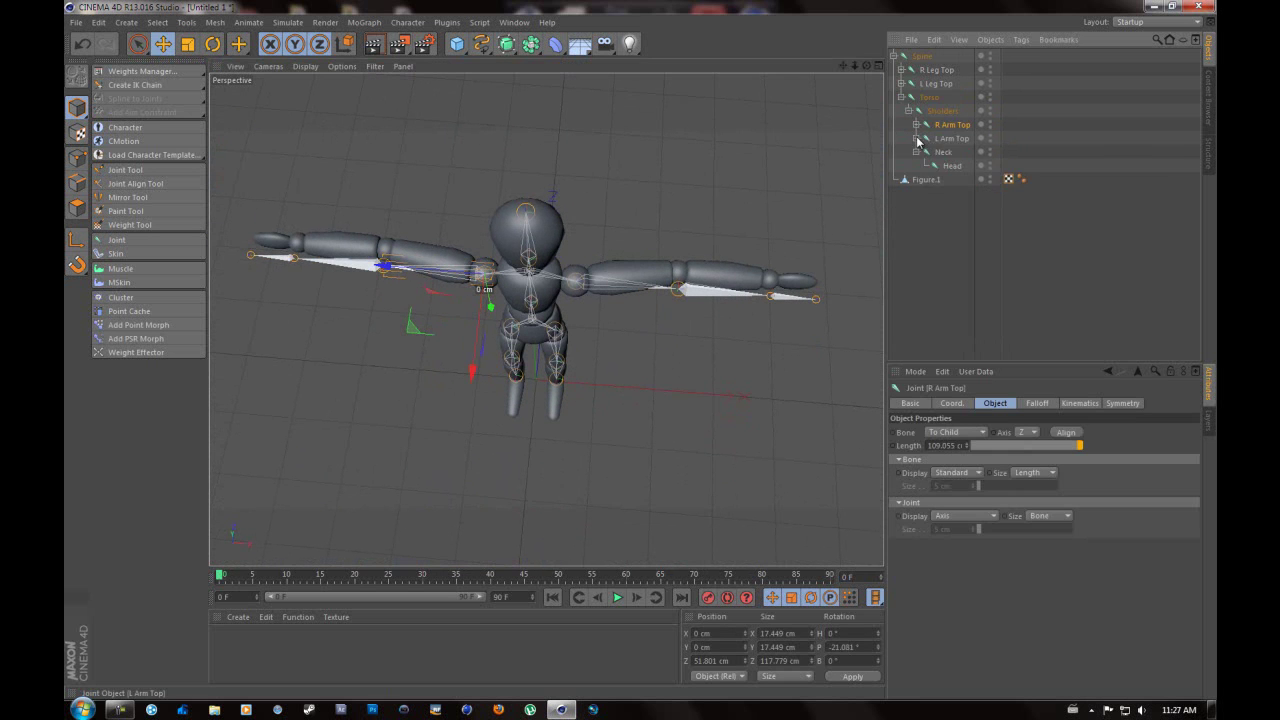
pyautogui.click(917, 140)
pyautogui.click(916, 124)
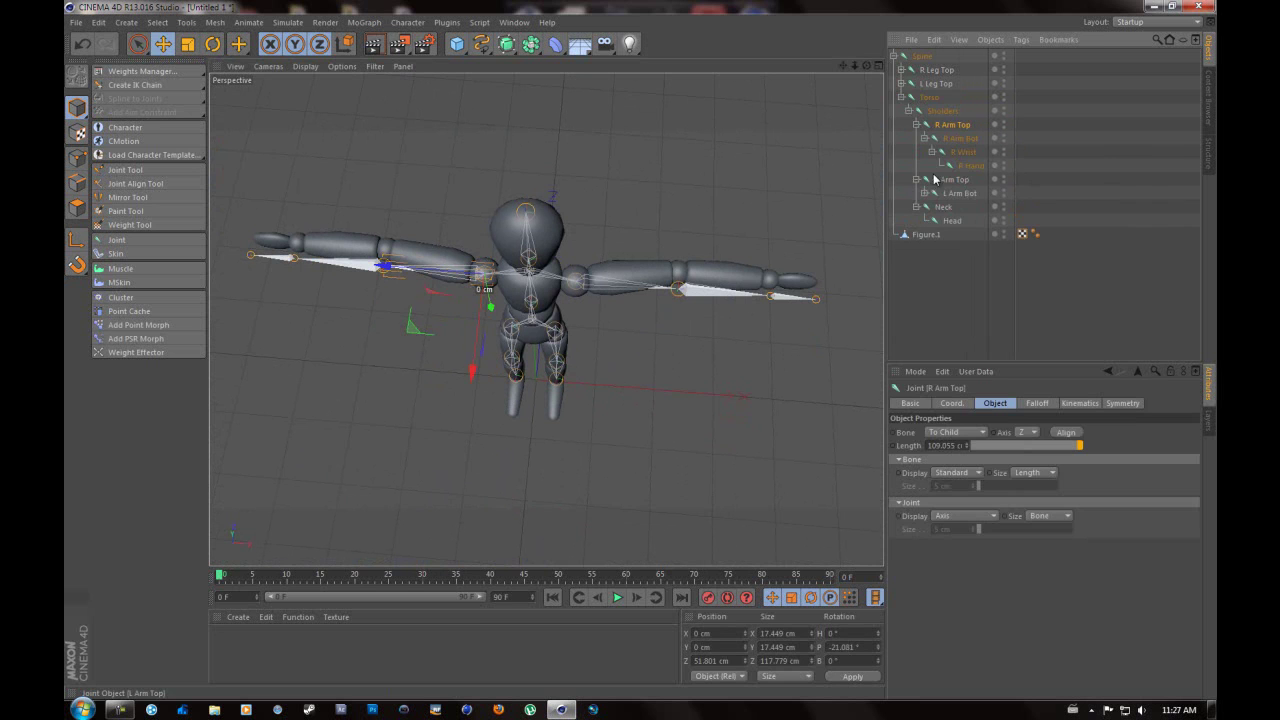
pyautogui.click(925, 193)
pyautogui.click(958, 193)
pyautogui.click(932, 206)
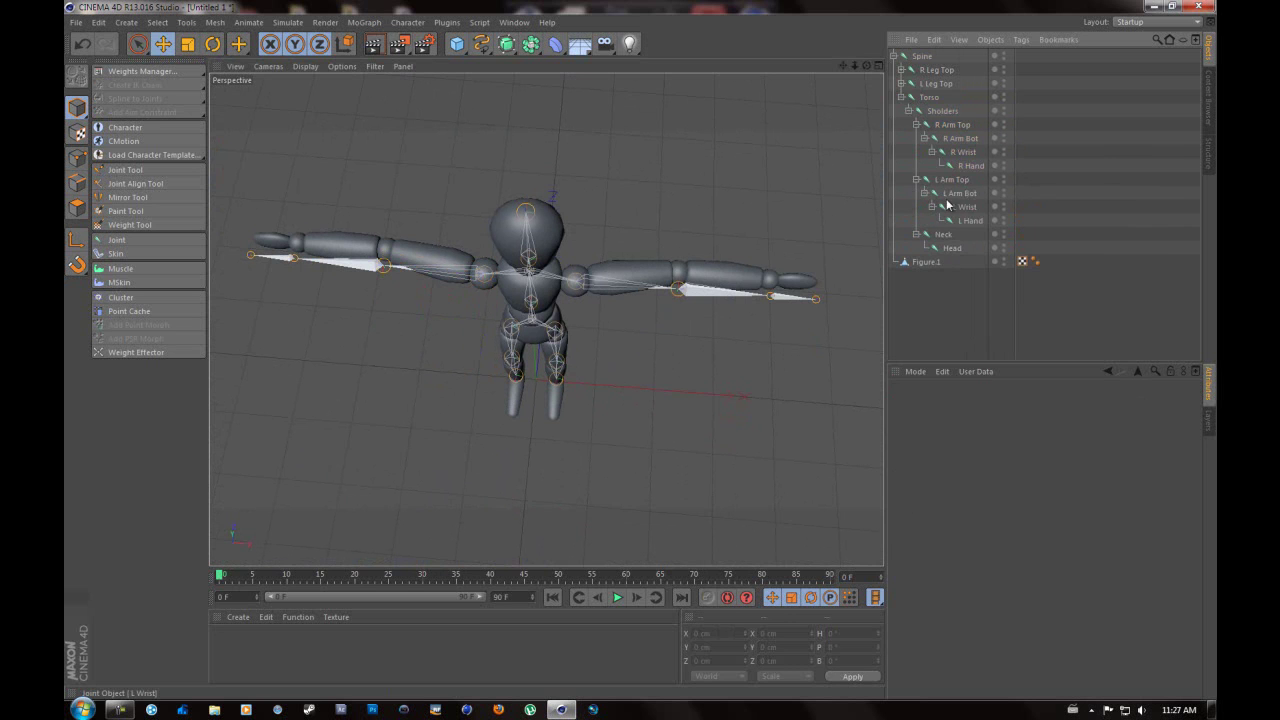
pyautogui.keyDown('ctrl'); pyautogui.click(960, 138); pyautogui.keyUp('ctrl')
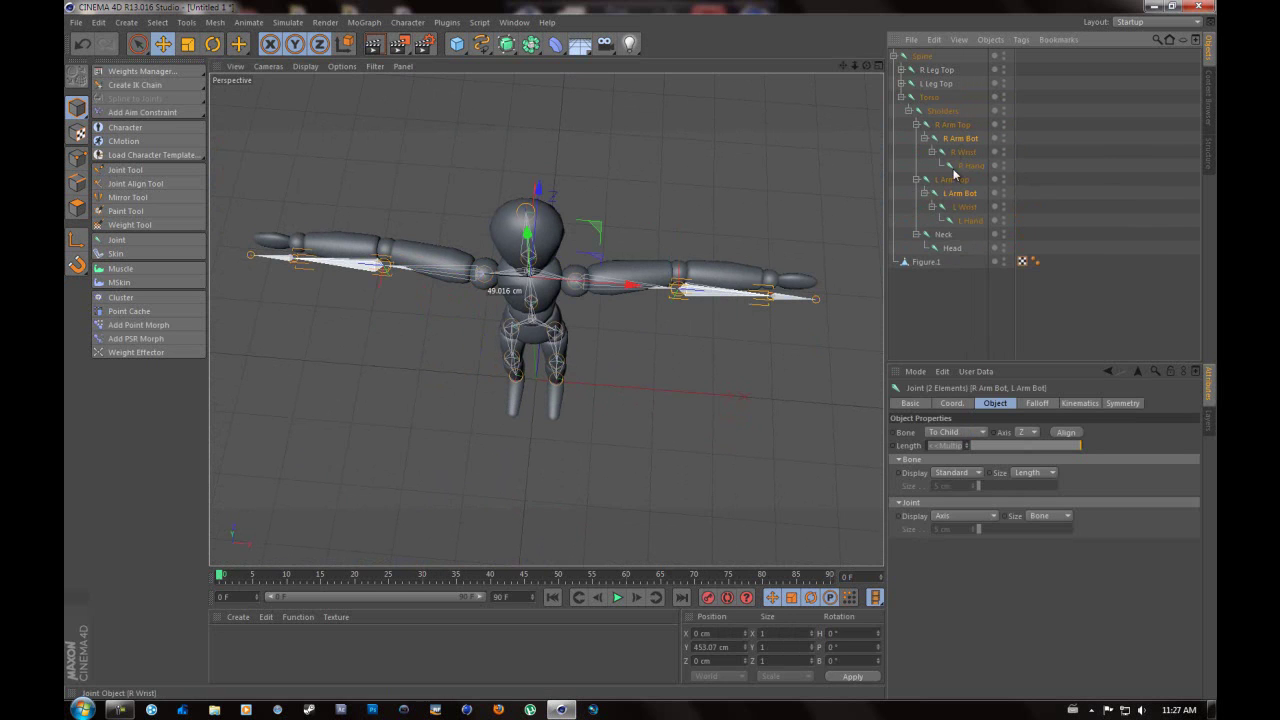
pyautogui.moveTo(542, 208); pyautogui.dragTo(543, 192)
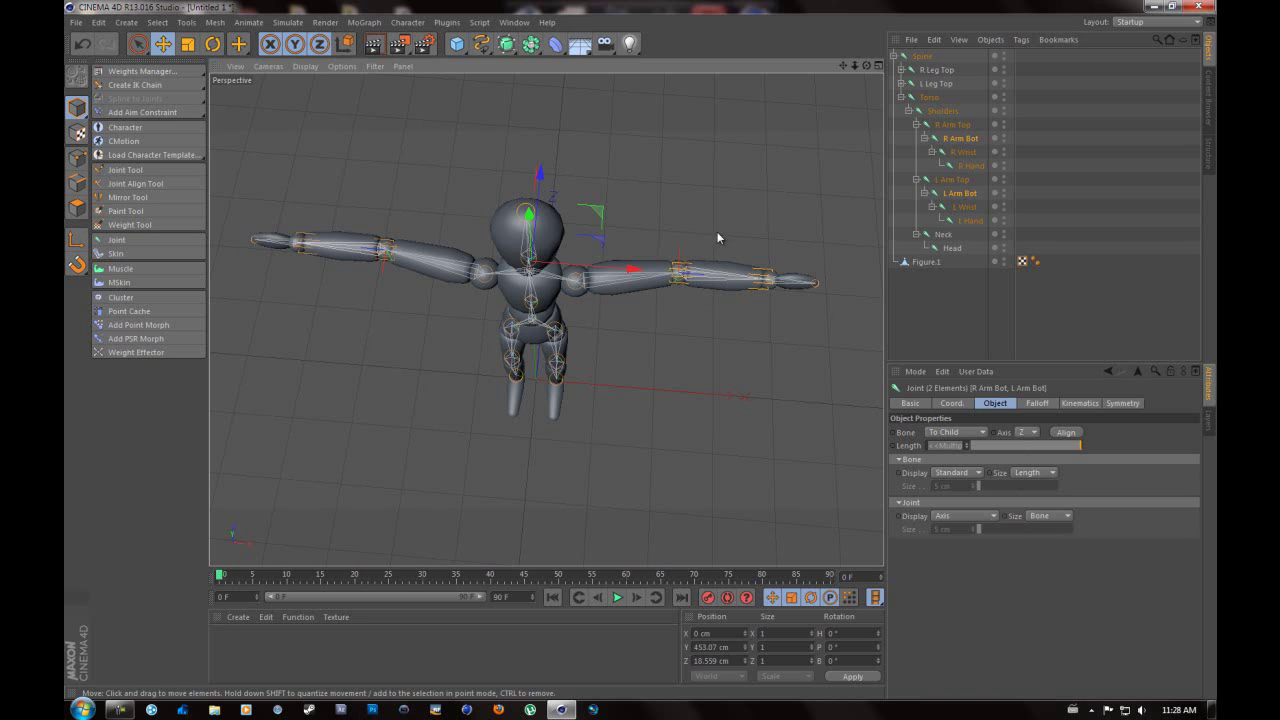
pyautogui.moveTo(865, 66); pyautogui.dragTo(640, 350)
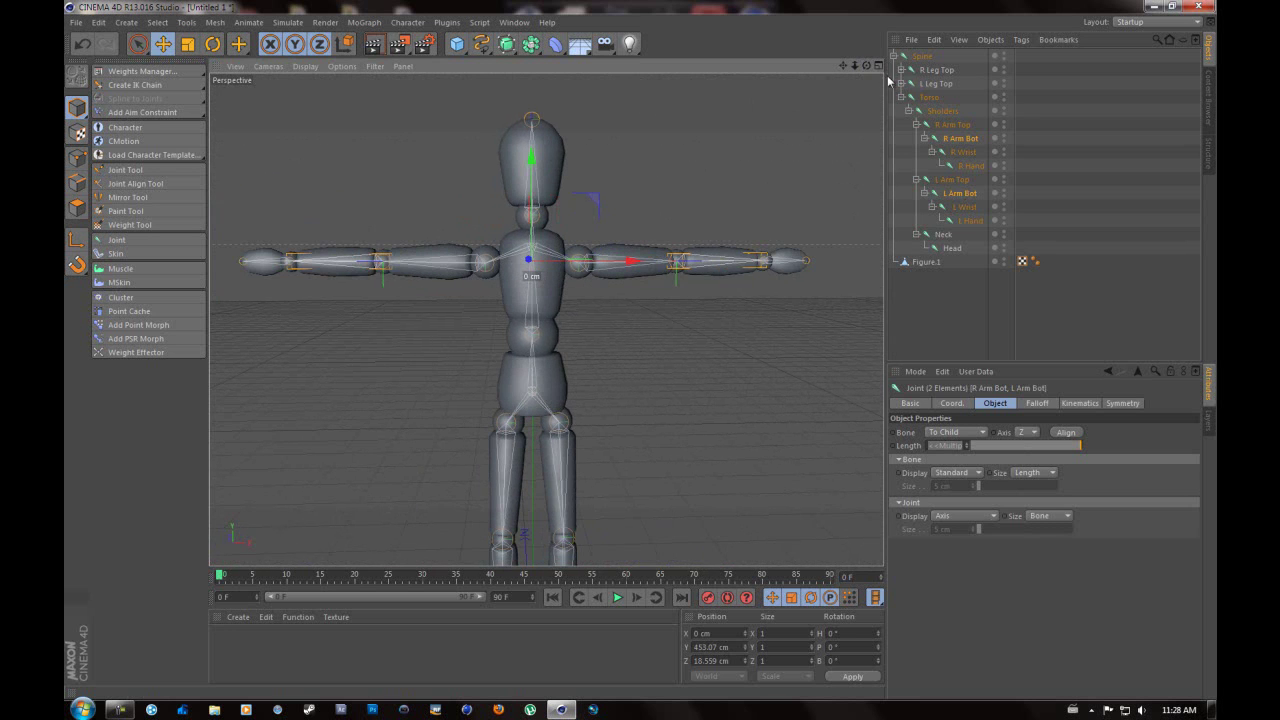
# Collapse the joint hierarchy and select Spine together with all of its child joints
pyautogui.click(903, 98)
pyautogui.click(894, 56)
pyautogui.click(921, 56)
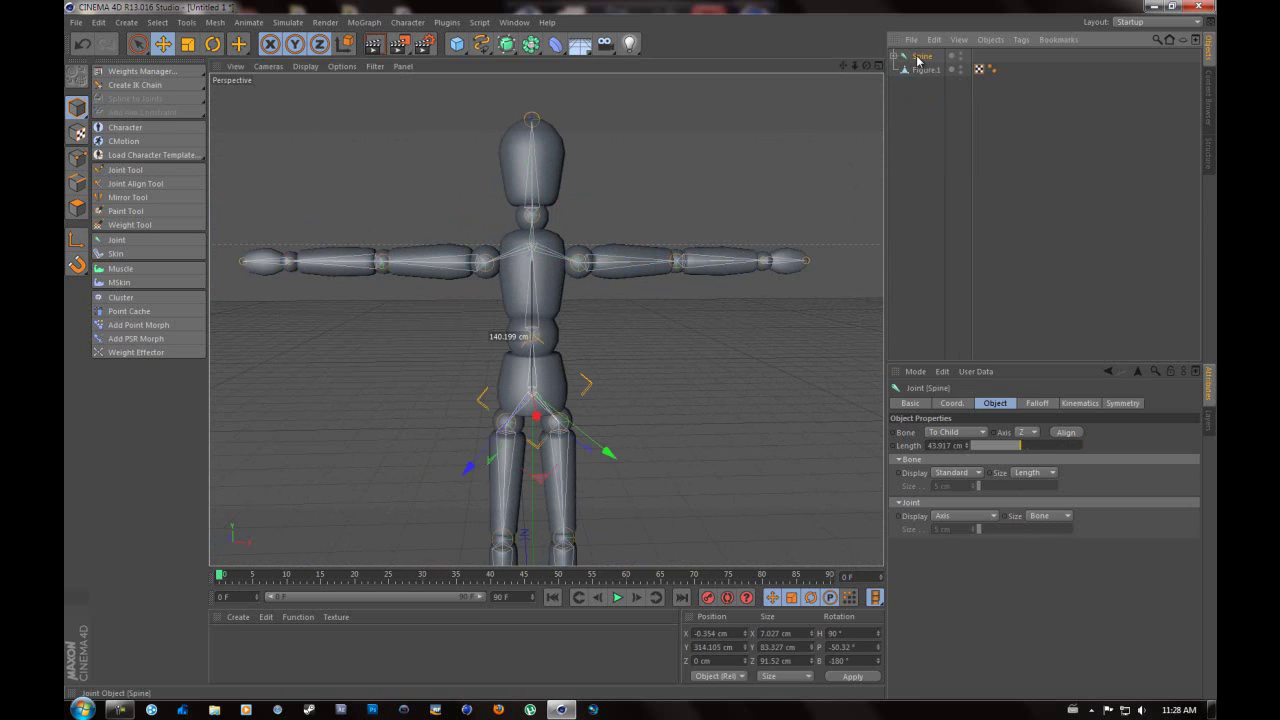
pyautogui.rightClick(921, 57)
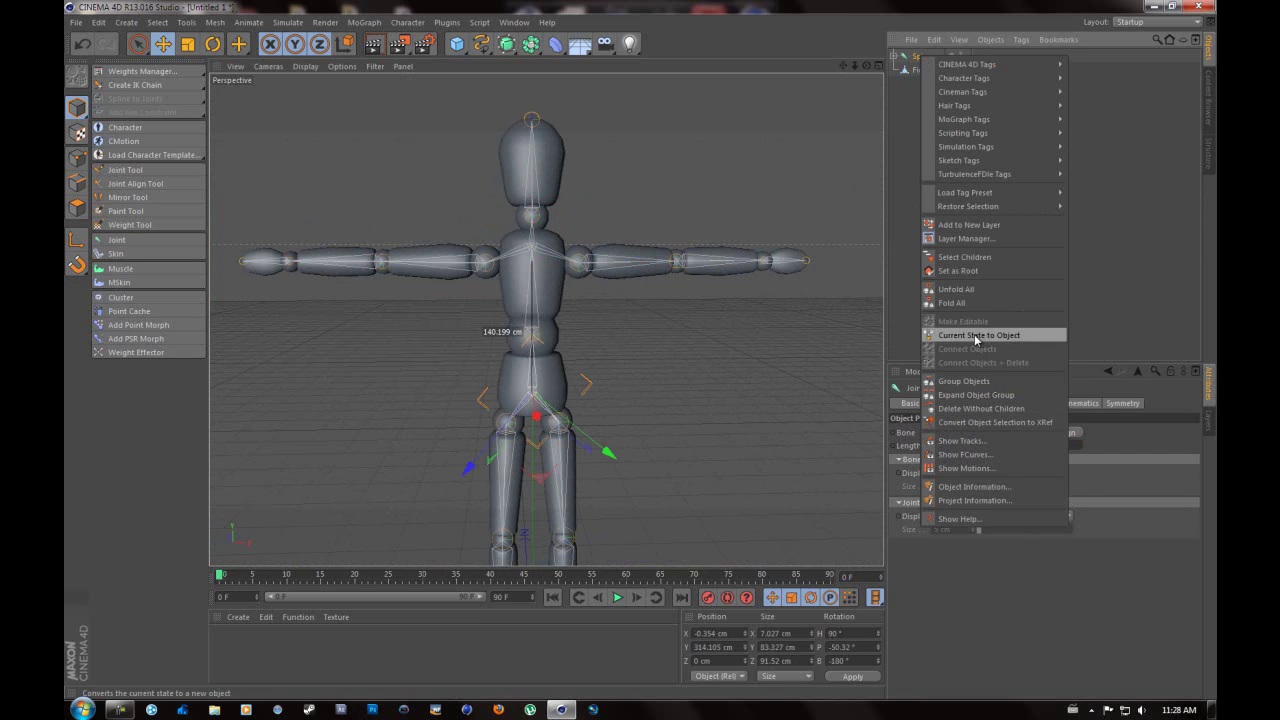
pyautogui.click(966, 257)
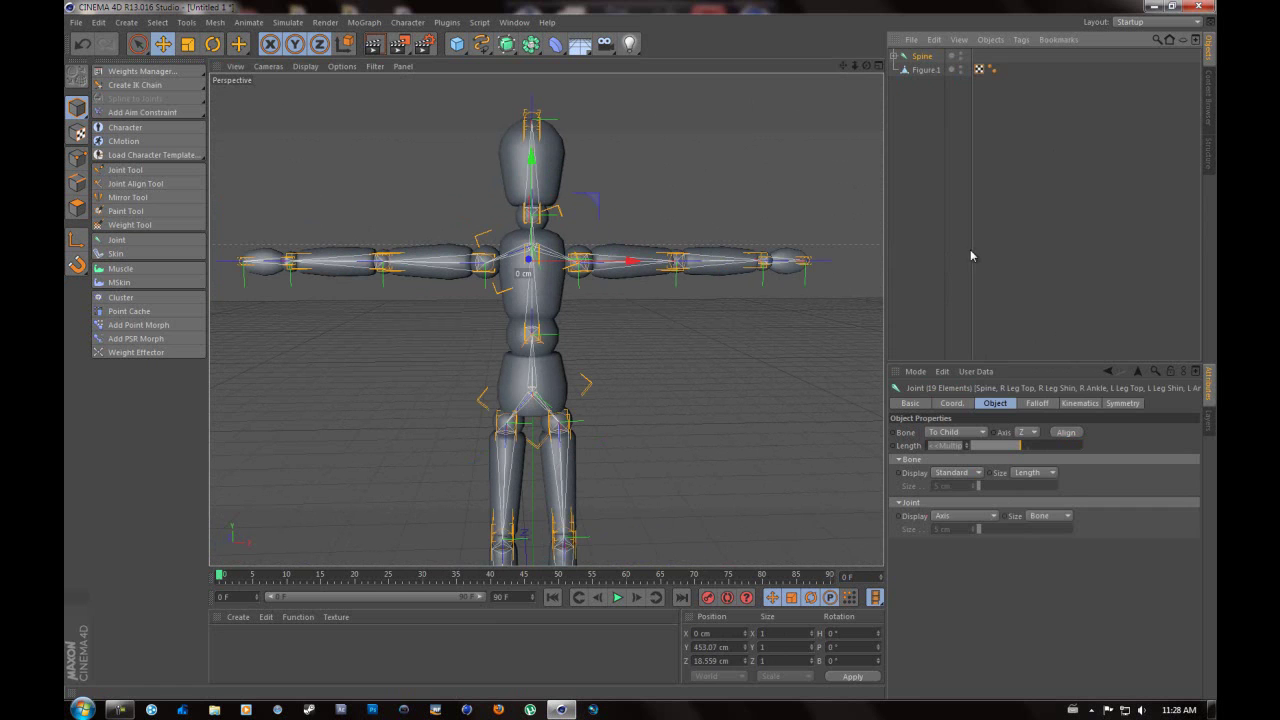
# Add Figure.1 to the joint selection, bind the mesh to the skeleton and clear the selection
pyautogui.keyDown('ctrl'); pyautogui.click(925, 70); pyautogui.keyUp('ctrl')
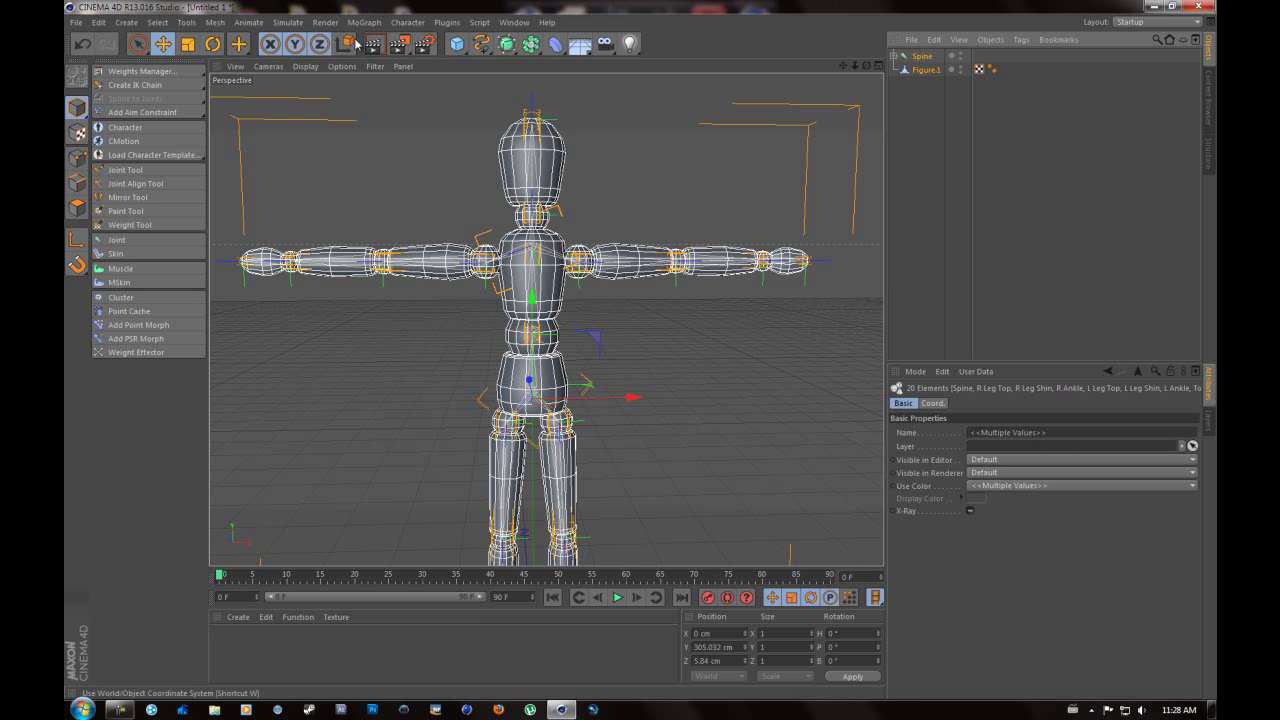
pyautogui.click(408, 22)
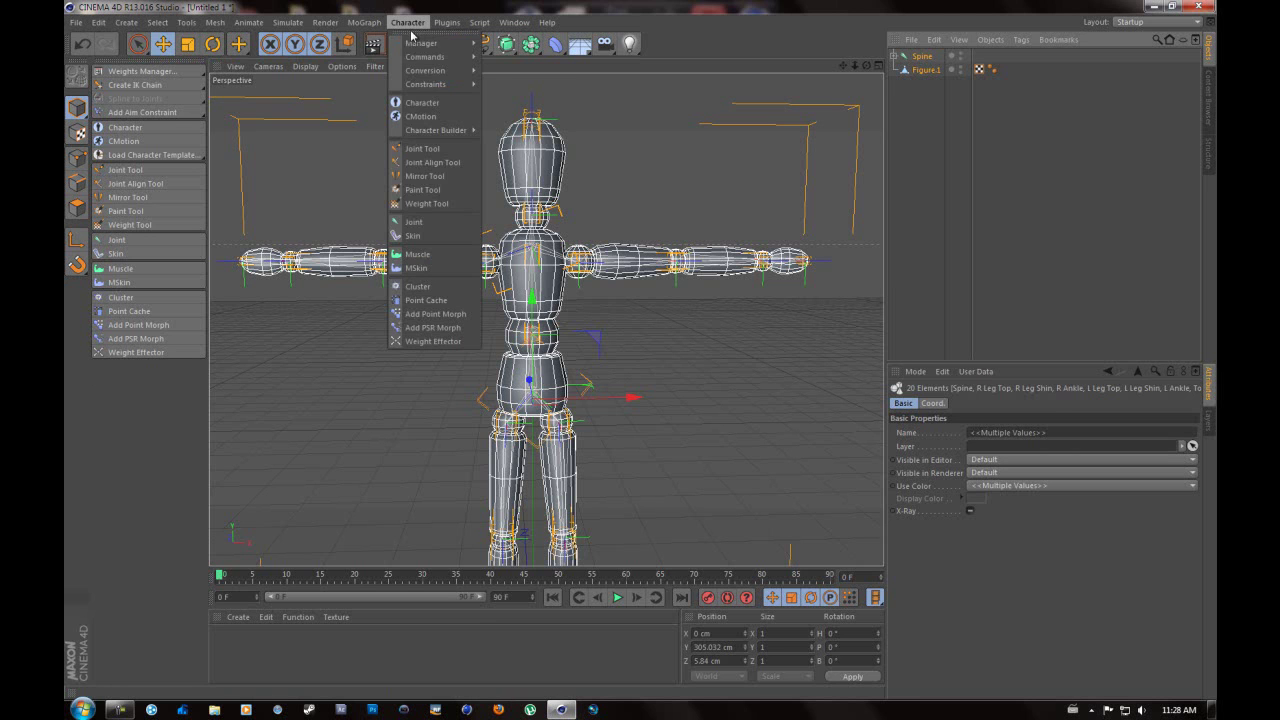
pyautogui.moveTo(421, 59)
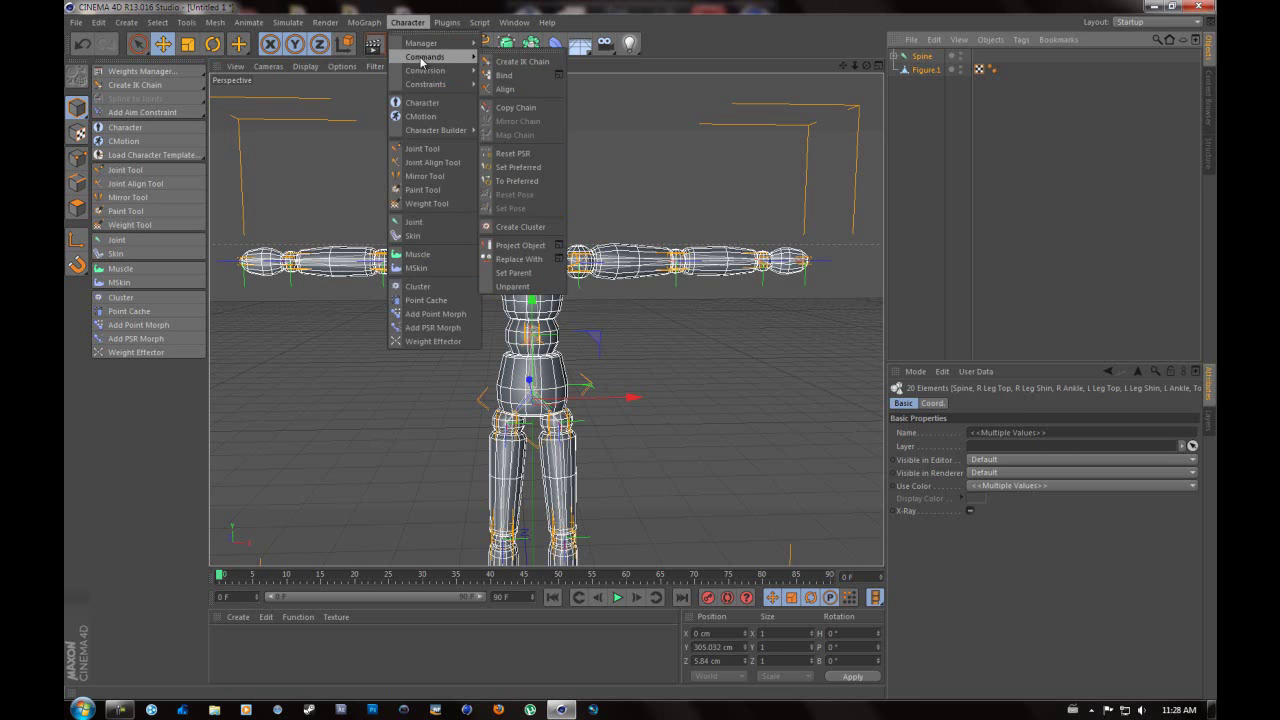
pyautogui.click(524, 79)
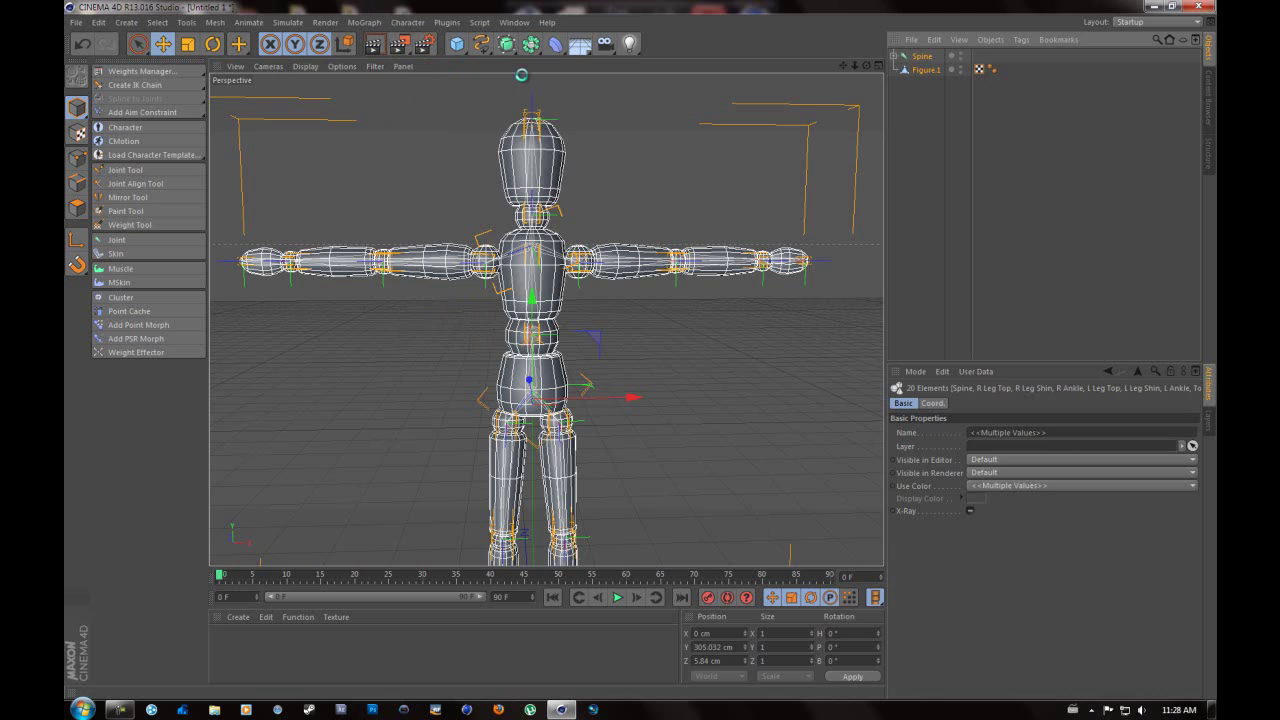
pyautogui.click(1003, 154)
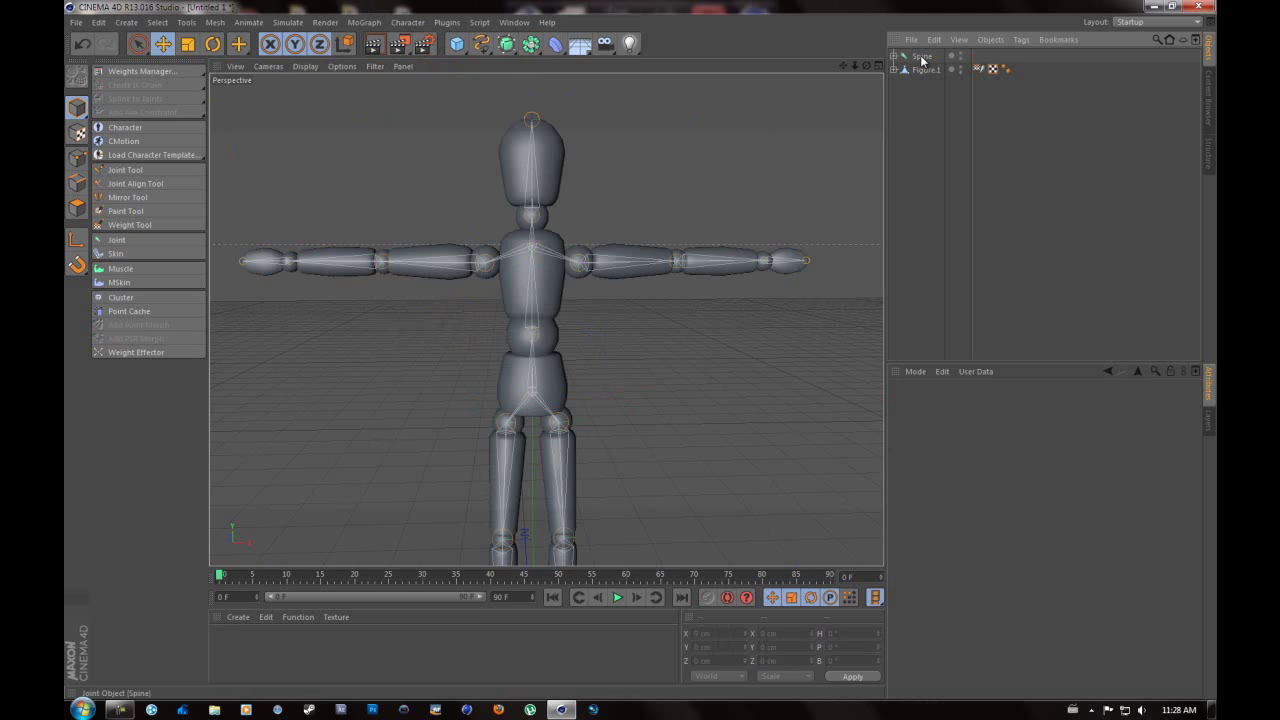
# Inspect the Skin object beneath Figure.1 and collapse the mesh's branch again
pyautogui.click(922, 71)
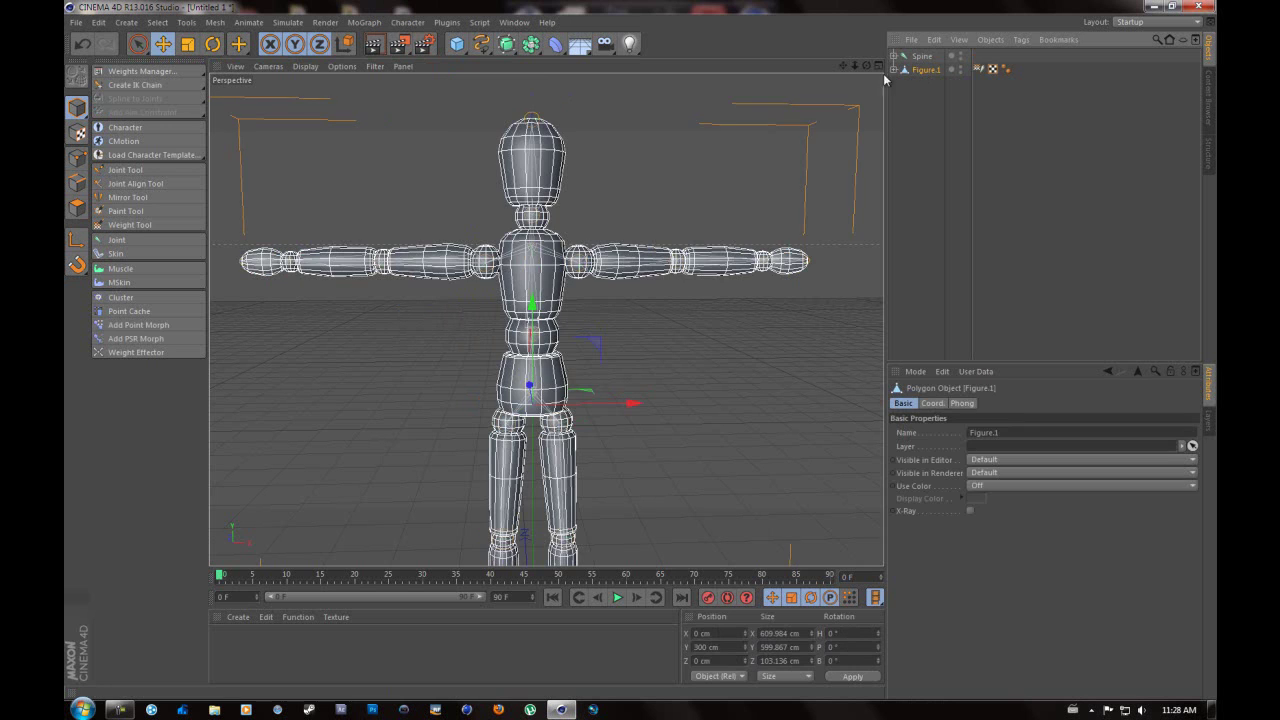
pyautogui.click(894, 70)
pyautogui.click(921, 84)
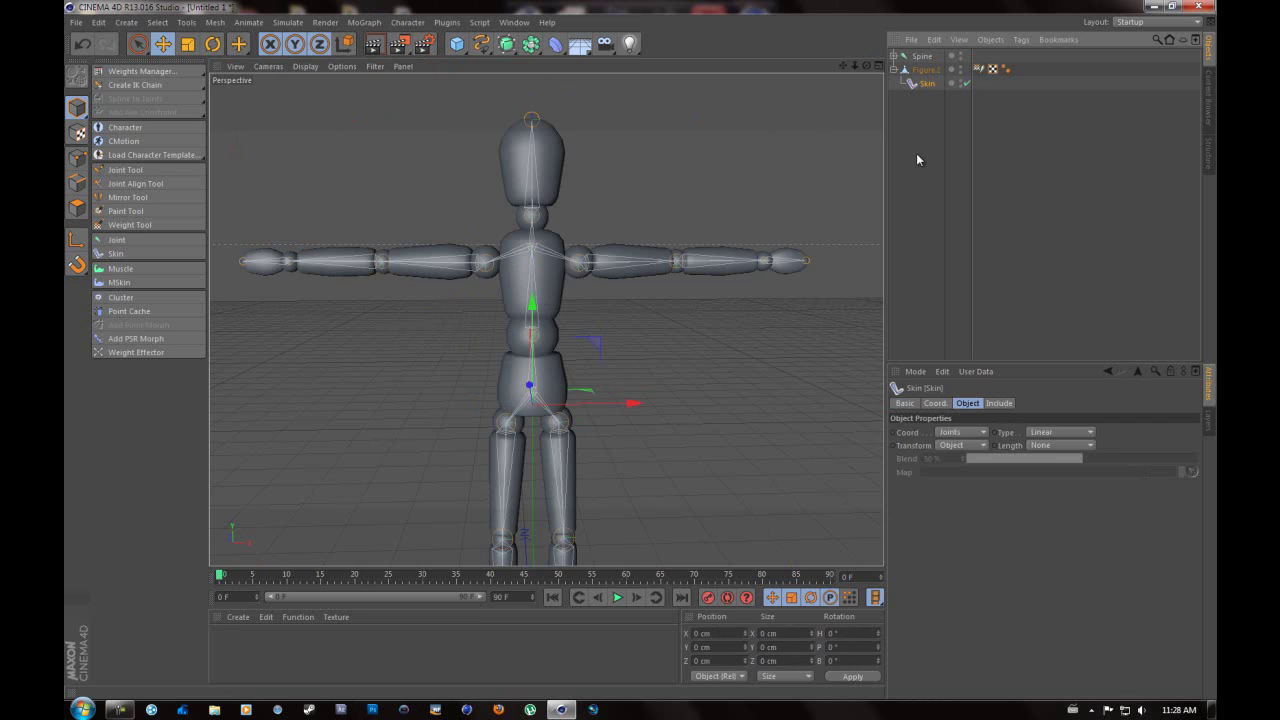
pyautogui.click(930, 136)
pyautogui.click(892, 69)
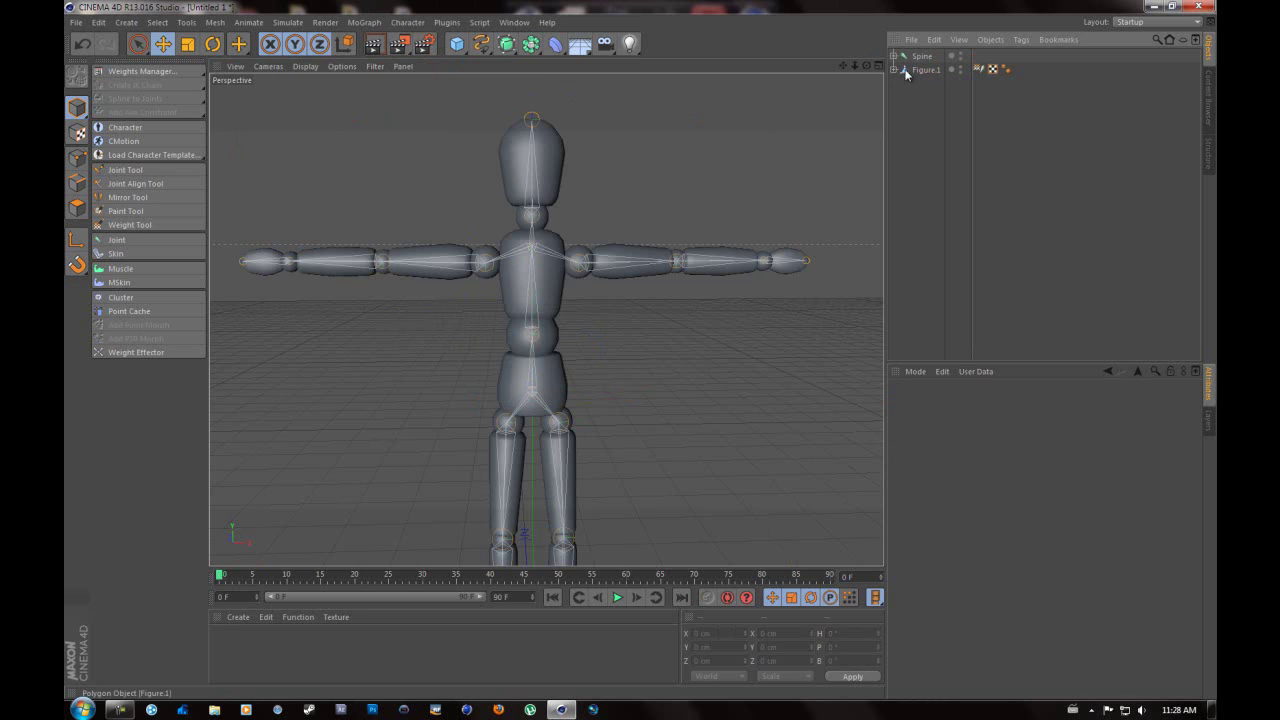
# Expand the Spine hierarchy and rotate the L Leg Top joint to raise the leg and test the bound mesh
pyautogui.moveTo(866, 65); pyautogui.dragTo(612, 348)
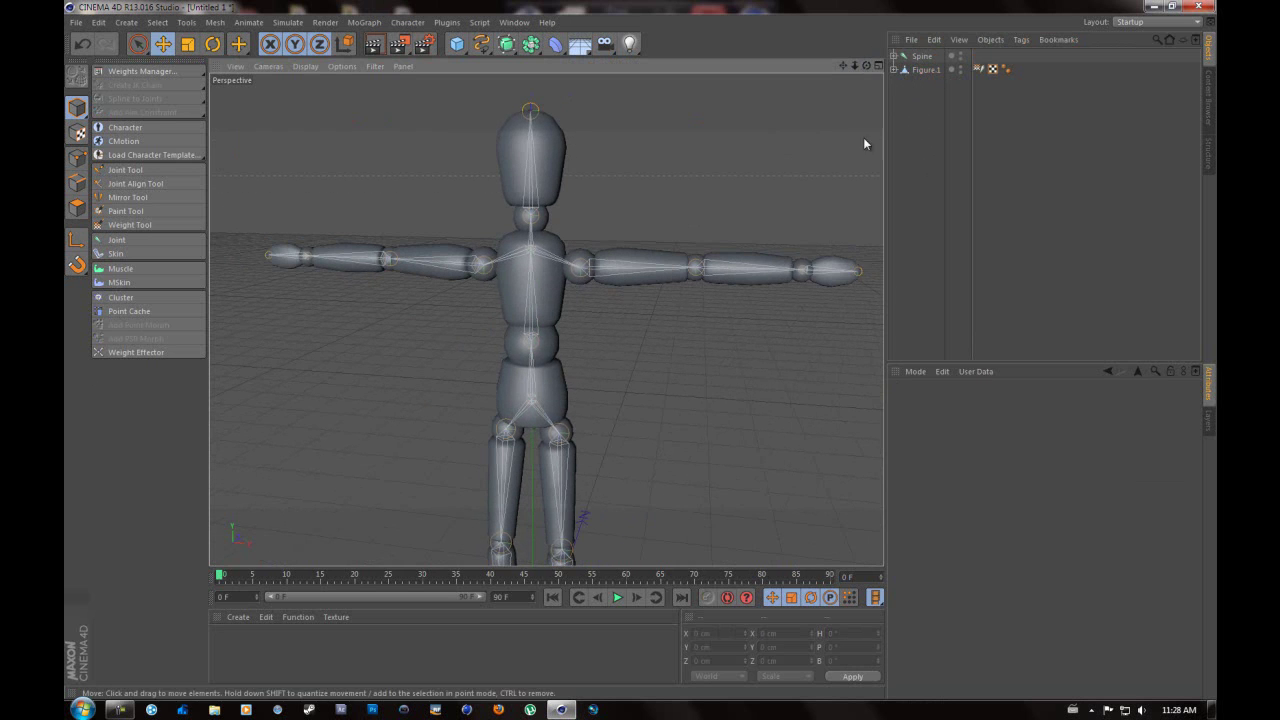
pyautogui.click(893, 56)
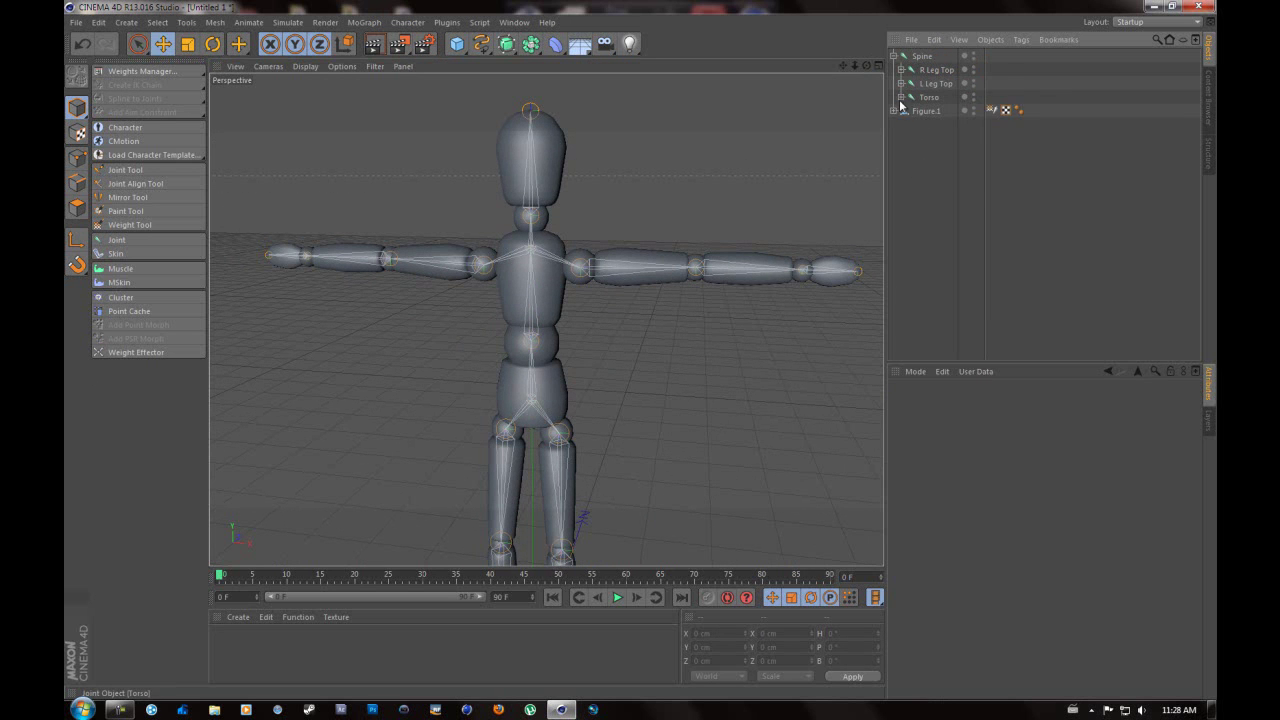
pyautogui.click(901, 97)
pyautogui.click(212, 44)
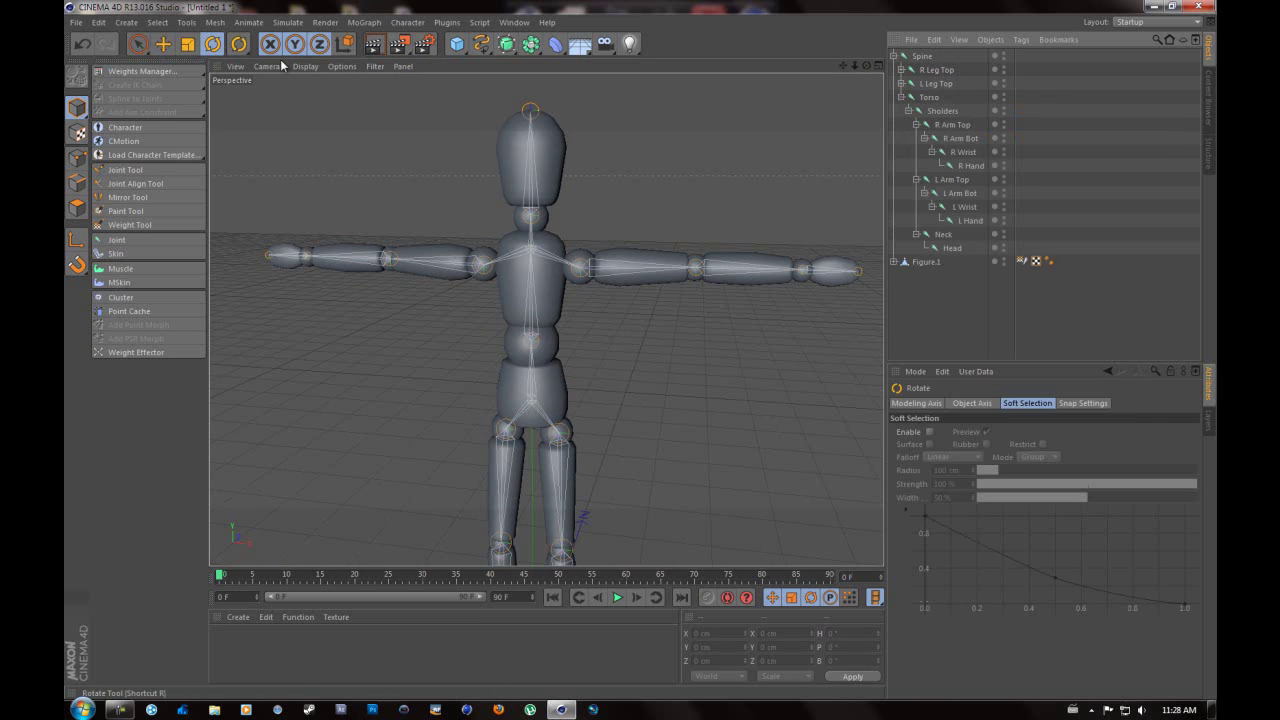
pyautogui.click(916, 180)
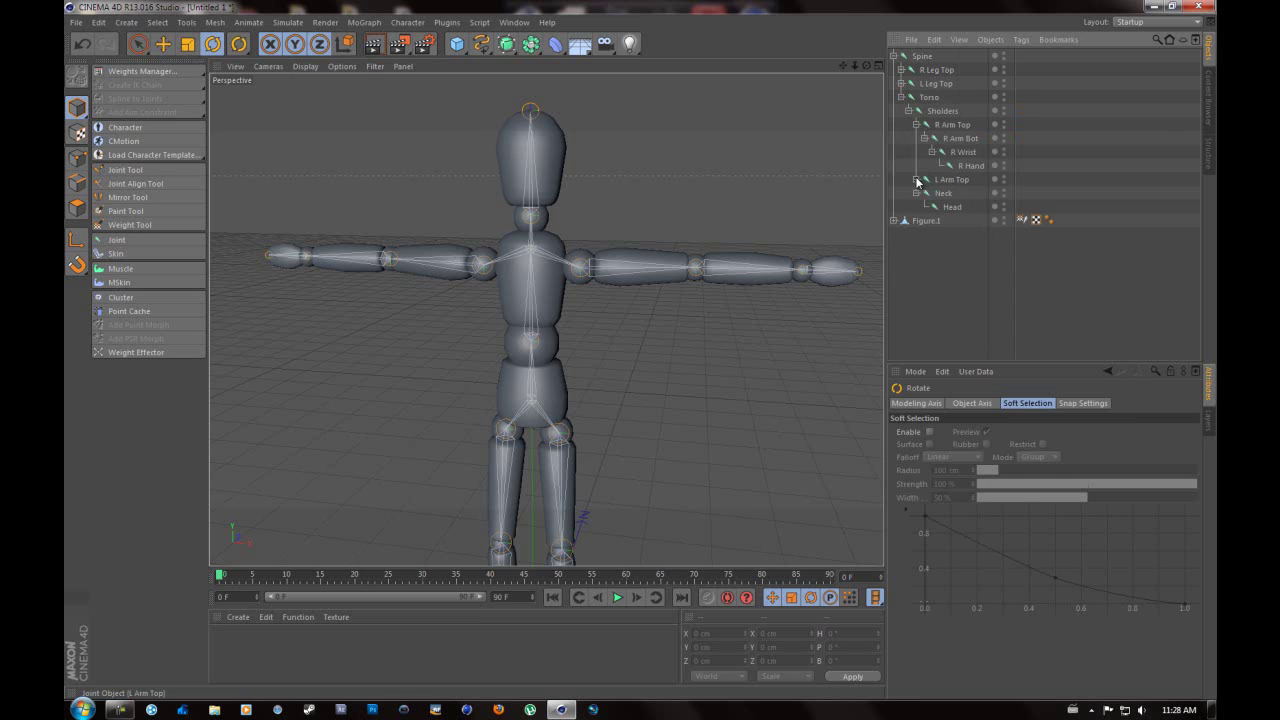
pyautogui.click(909, 111)
pyautogui.click(937, 83)
pyautogui.moveTo(866, 64); pyautogui.dragTo(860, 78)
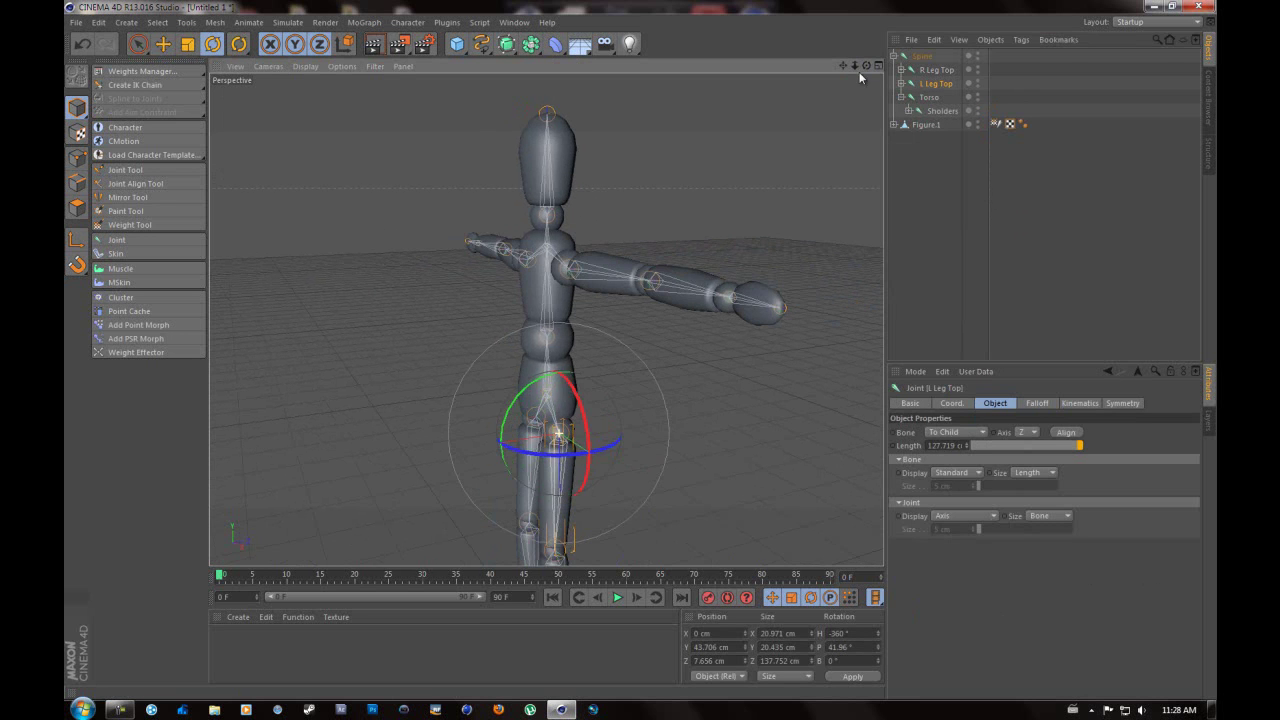
pyautogui.moveTo(534, 383); pyautogui.dragTo(604, 396)
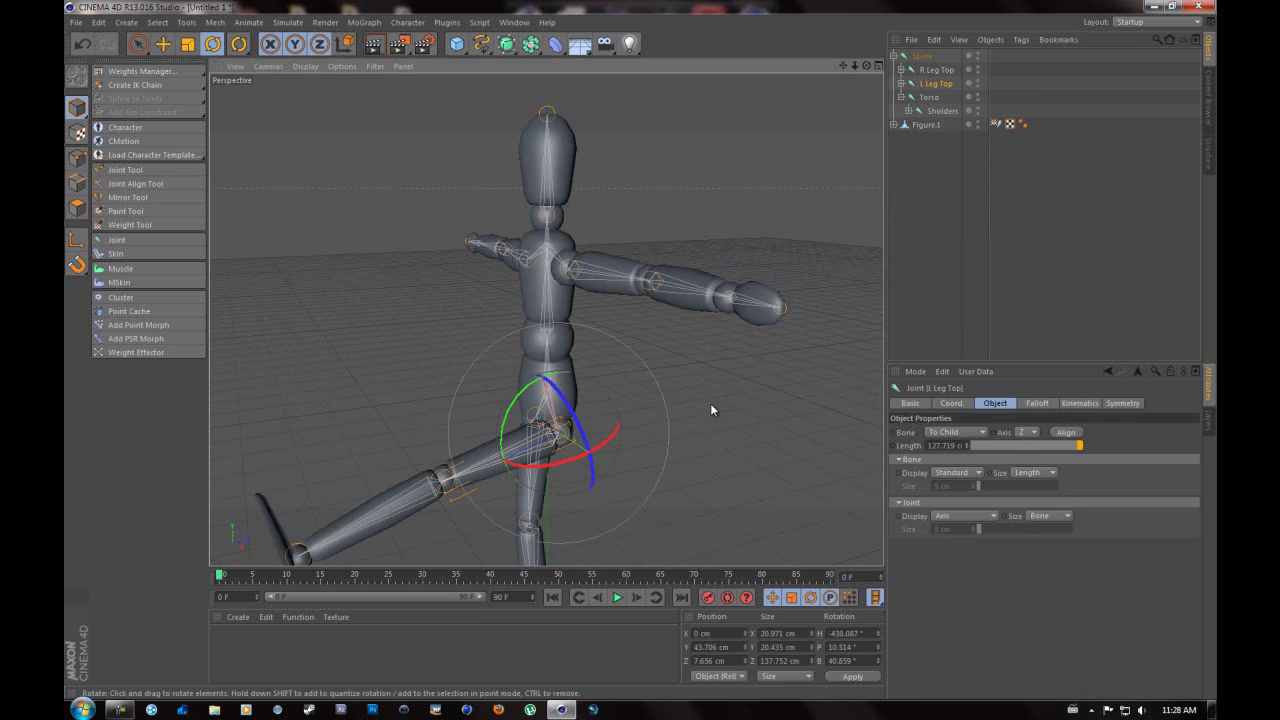
# Render the figure with the raised leg in the viewport, and undo the leg rotation
pyautogui.click(711, 410)
pyautogui.moveTo(866, 65); pyautogui.dragTo(654, 106)
pyautogui.click(375, 44)
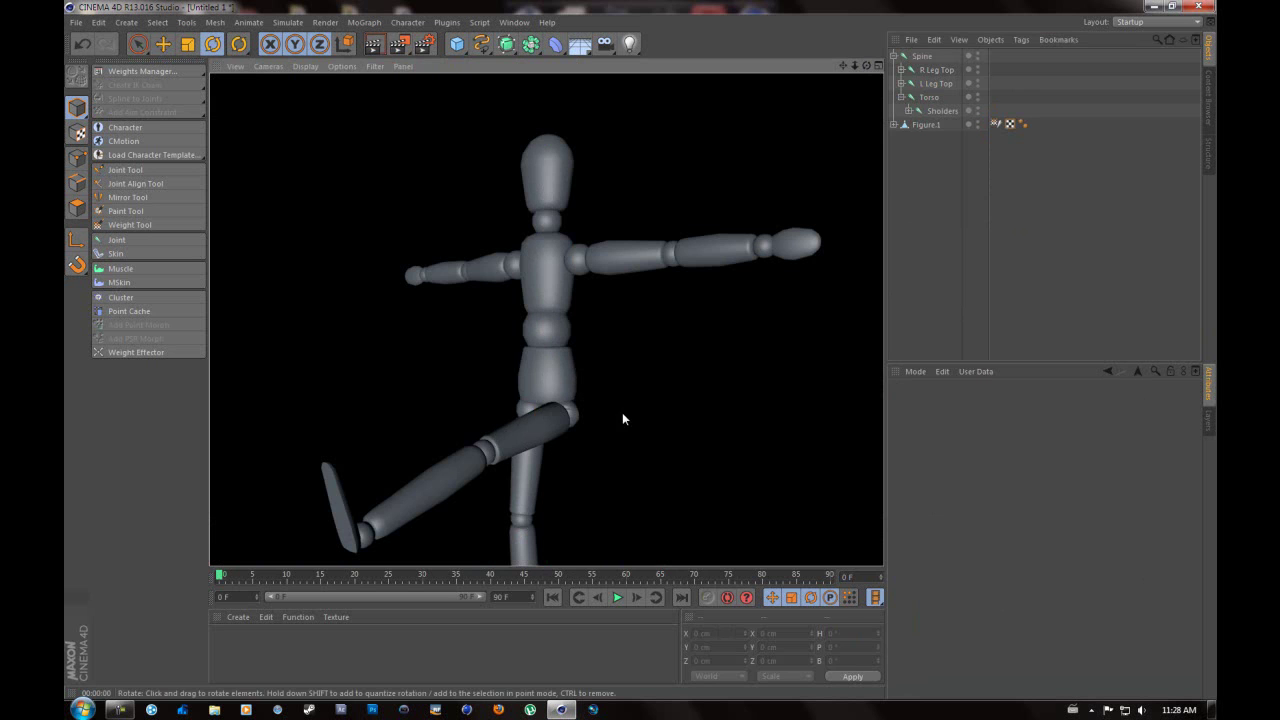
pyautogui.hotkey('ctrl', 'z')
pyautogui.hotkey('ctrl', 'z')
# Expand the Sholders branch, rotate the Neck joint to test the head's deformation and undo the rotation
pyautogui.click(832, 311)
pyautogui.keyDown('alt'); pyautogui.moveTo(832, 311); pyautogui.dragTo(830, 351, button='right'); pyautogui.keyUp('alt')
pyautogui.moveTo(866, 66); pyautogui.dragTo(902, 97)
pyautogui.click(909, 111)
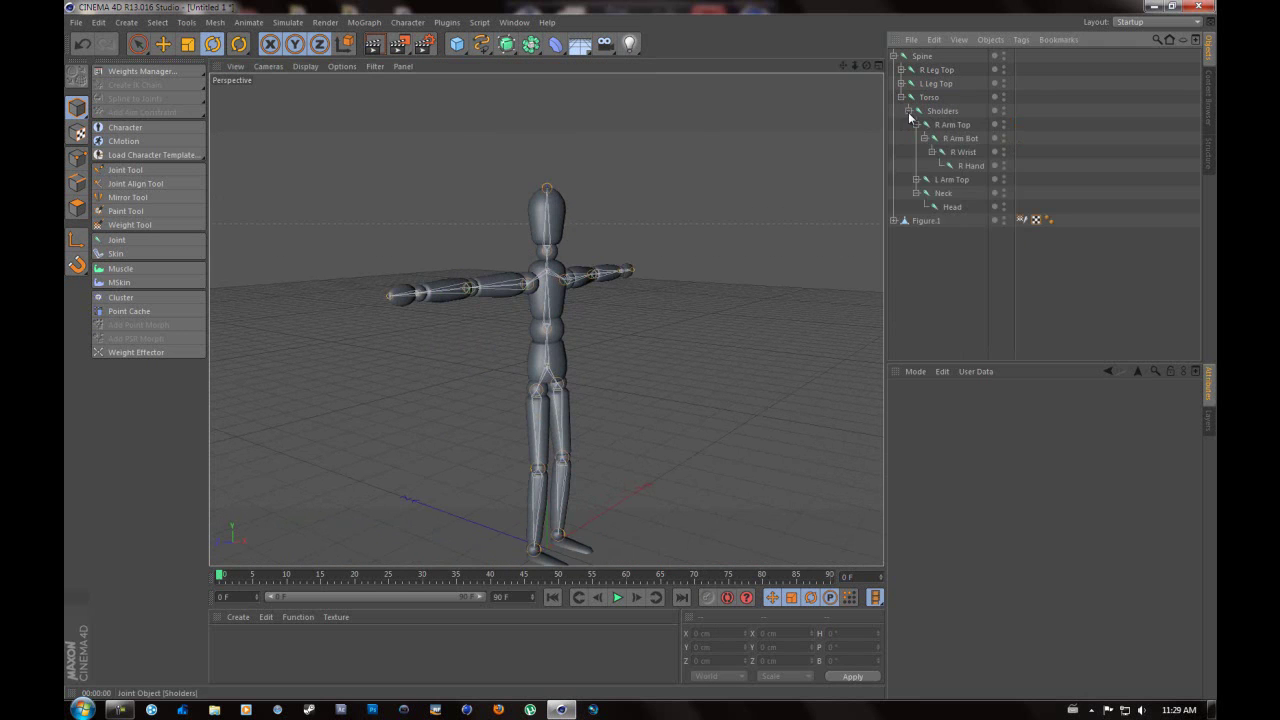
pyautogui.click(921, 195)
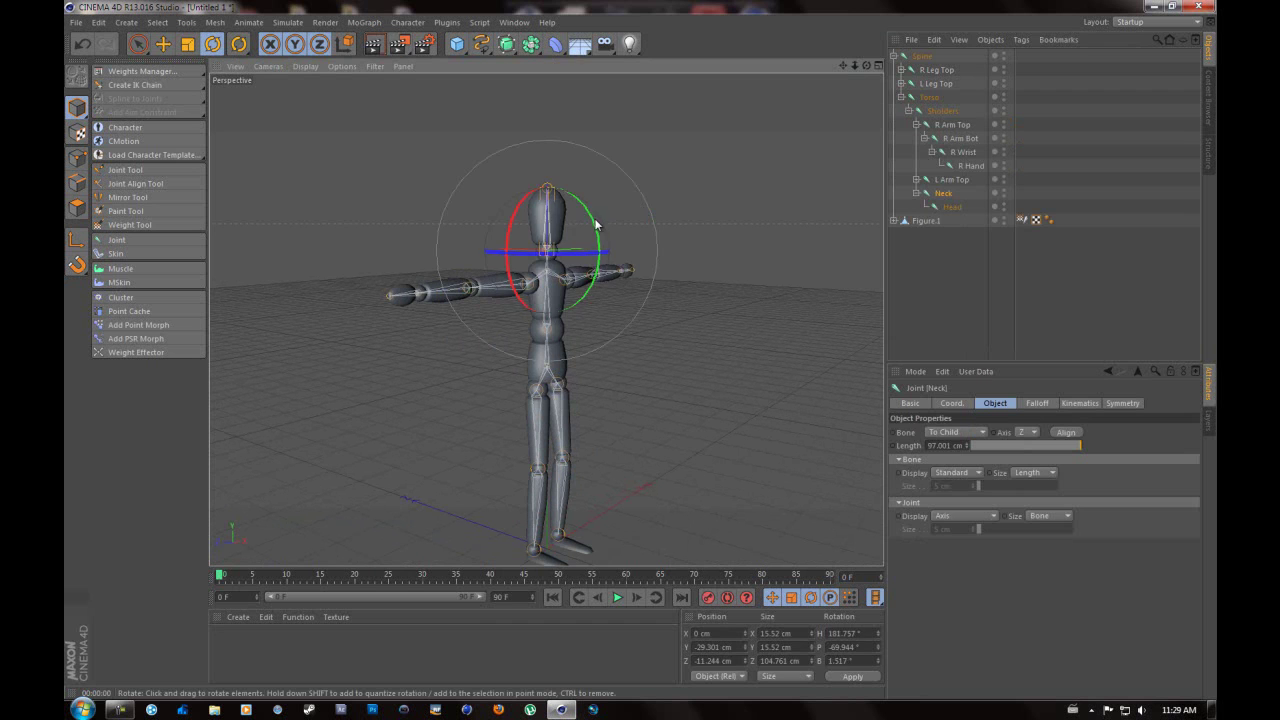
pyautogui.moveTo(595, 222); pyautogui.dragTo(597, 293)
pyautogui.hotkey('ctrl', 'z')
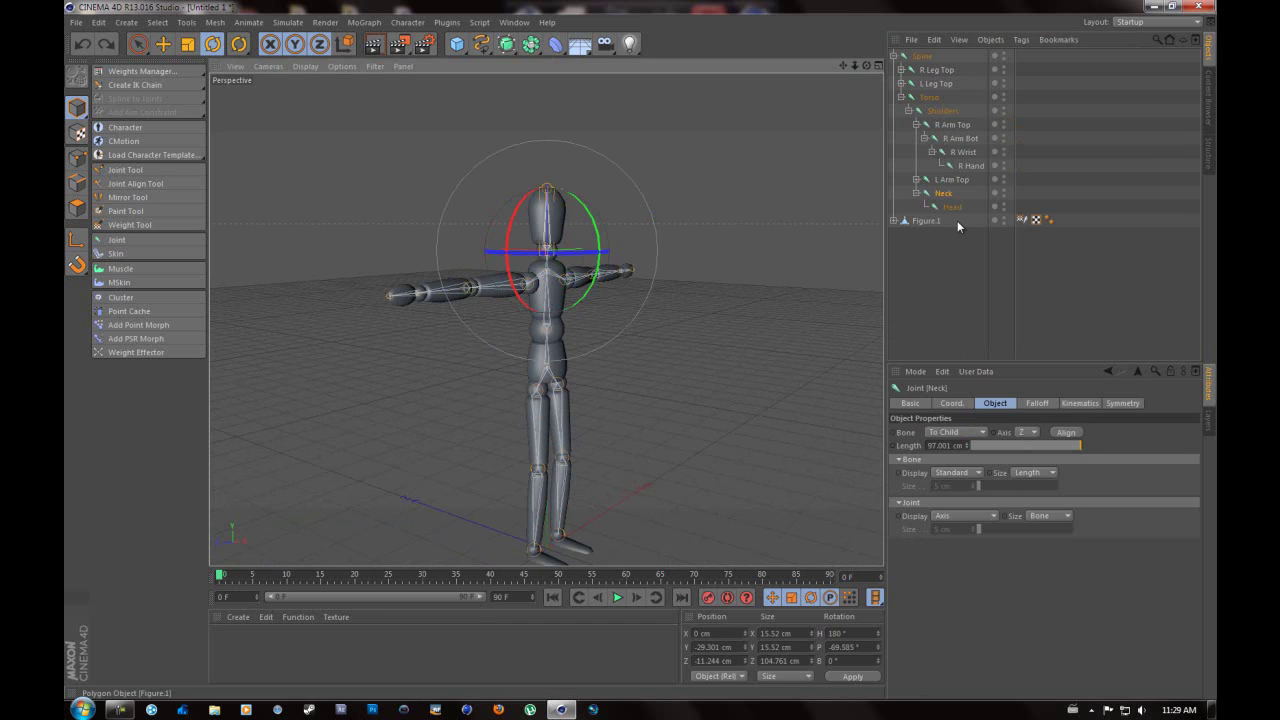
# Try rotating the Head joint to test its effect on the mesh, and undo the rotation
pyautogui.click(950, 207)
pyautogui.moveTo(599, 170); pyautogui.dragTo(600, 125)
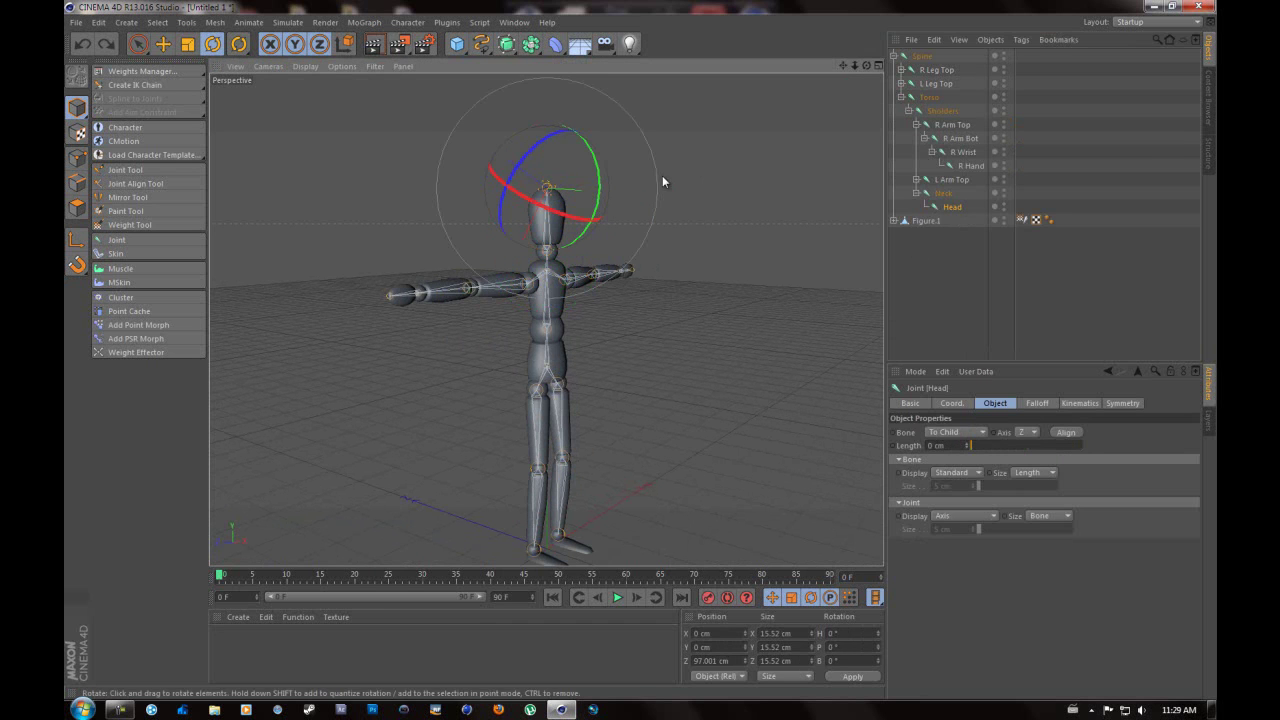
pyautogui.hotkey('ctrl', 'z')
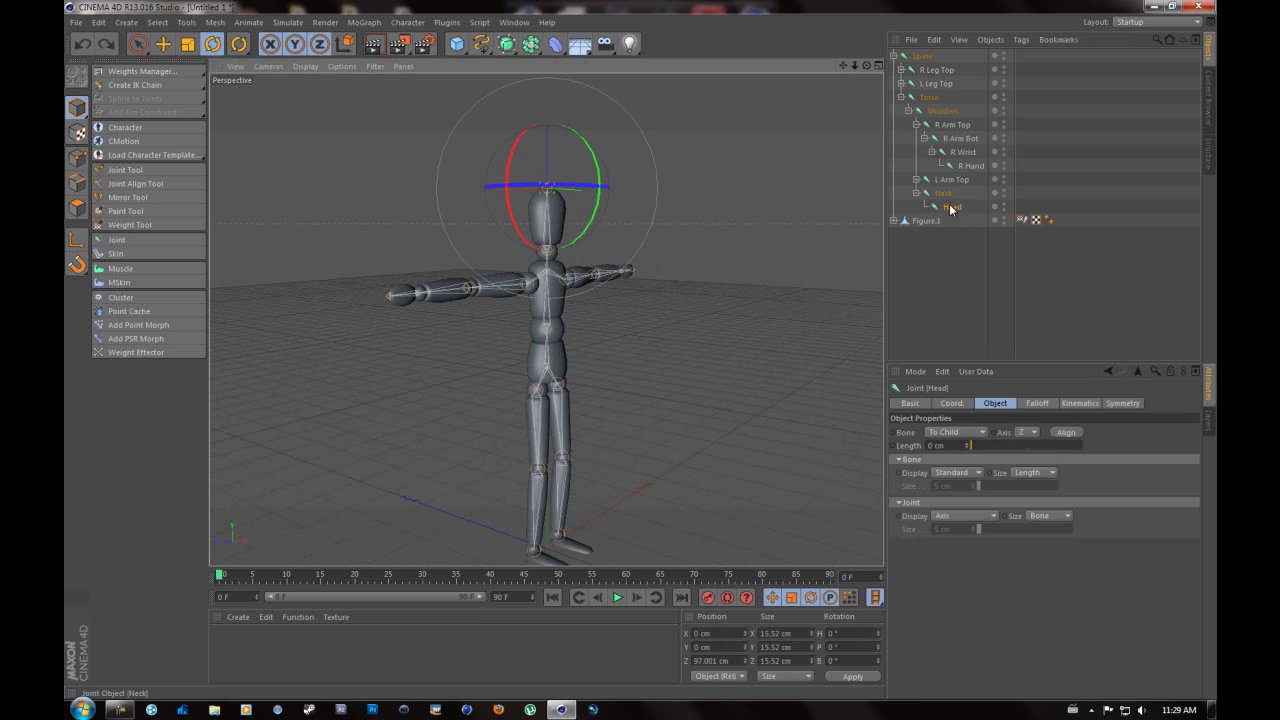
# Collapse the Neck, Sholders and Torso branches, switch to the Move tool and clear the selection
pyautogui.click(916, 193)
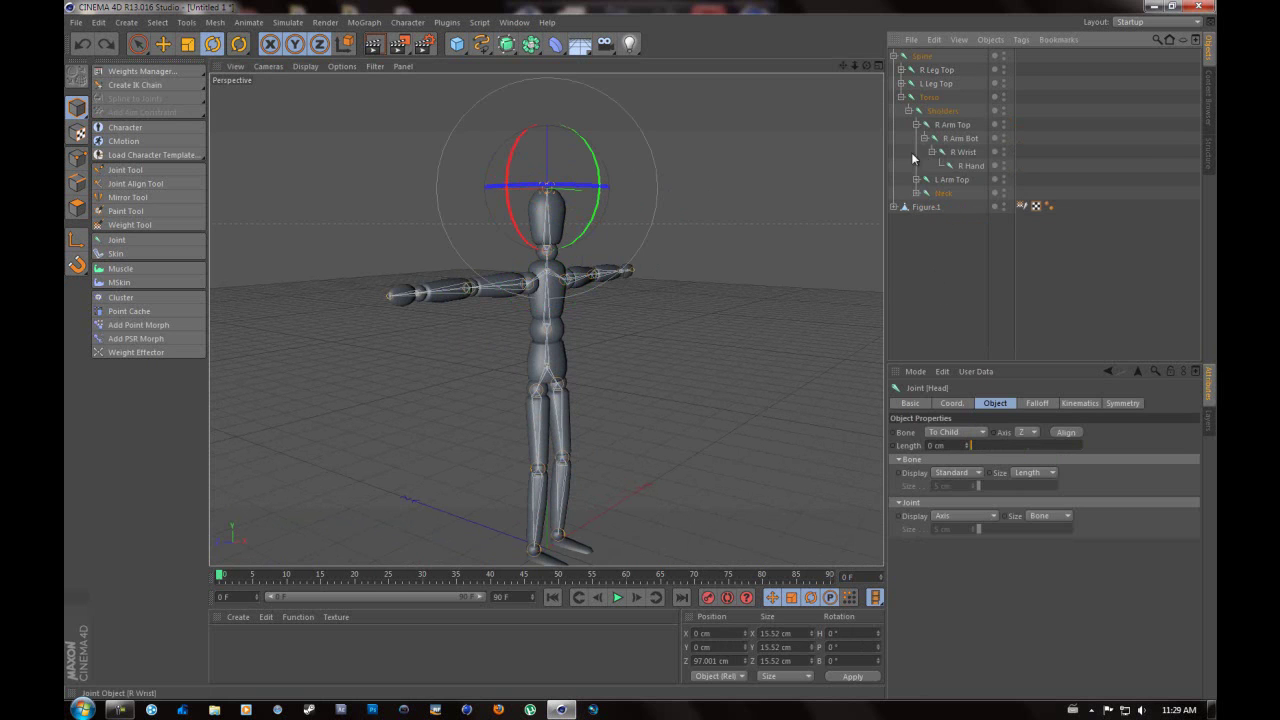
pyautogui.click(908, 111)
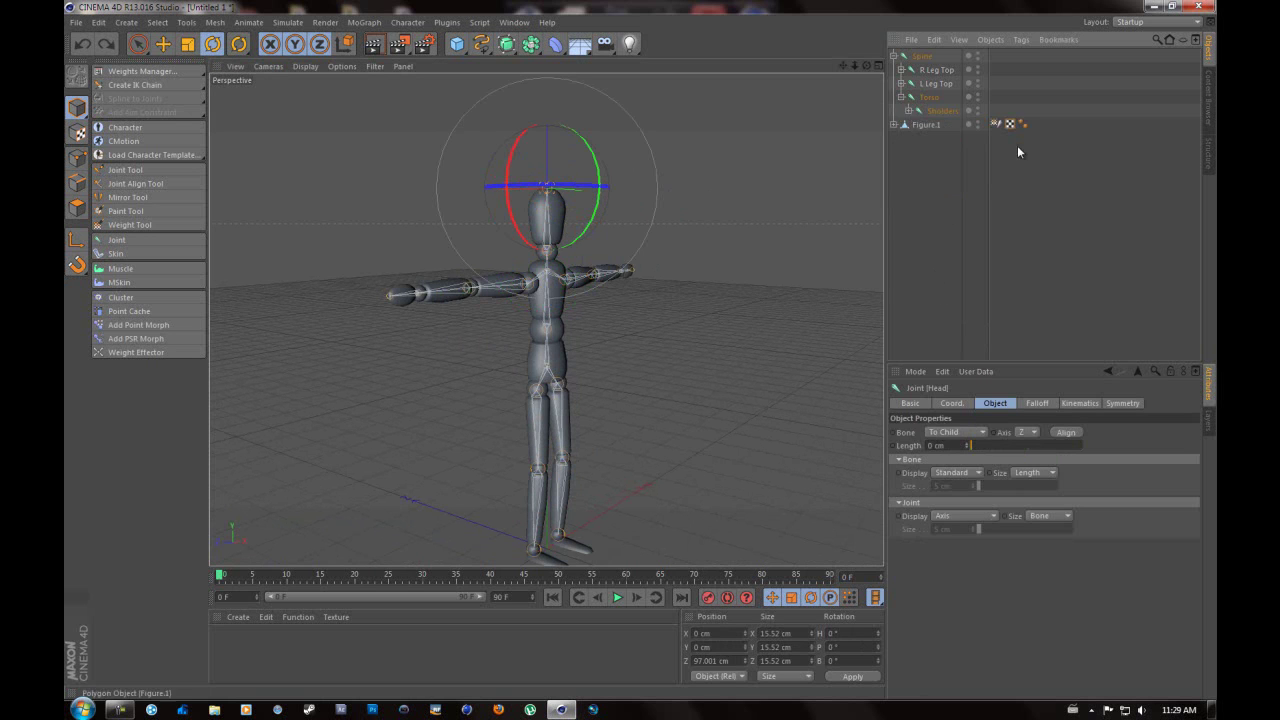
pyautogui.click(901, 97)
pyautogui.click(835, 118)
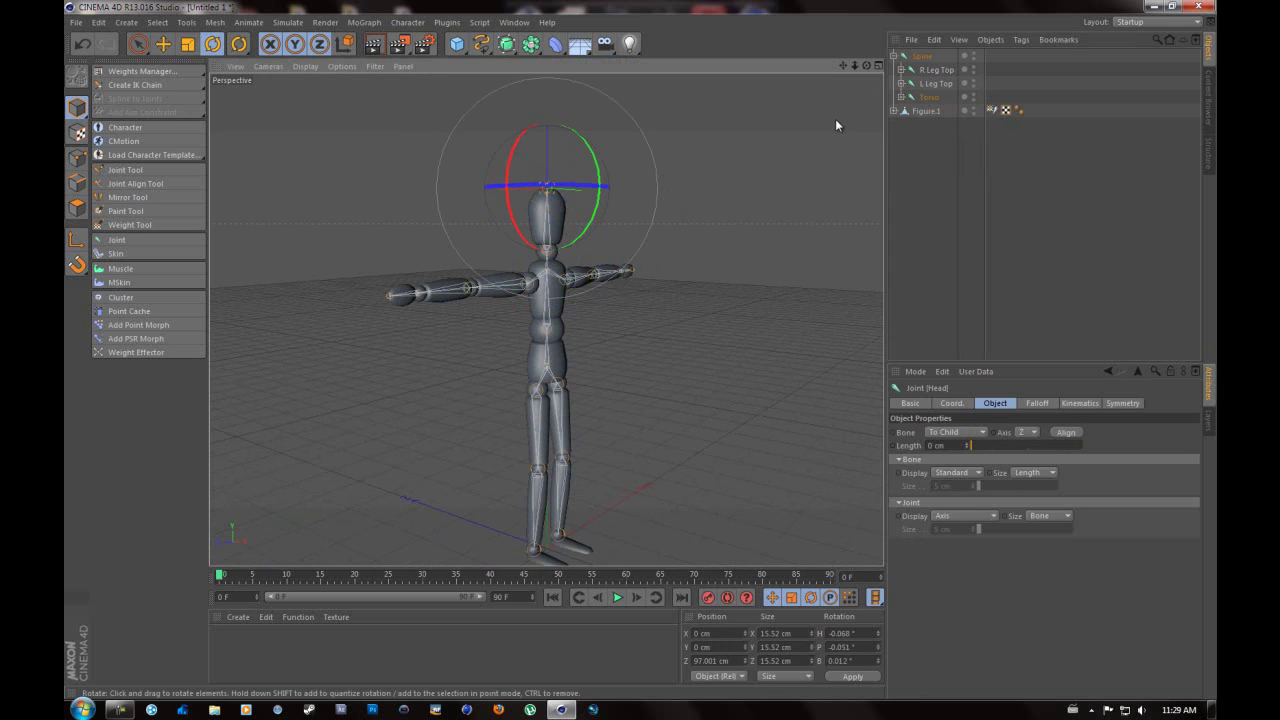
pyautogui.click(164, 47)
pyautogui.click(982, 238)
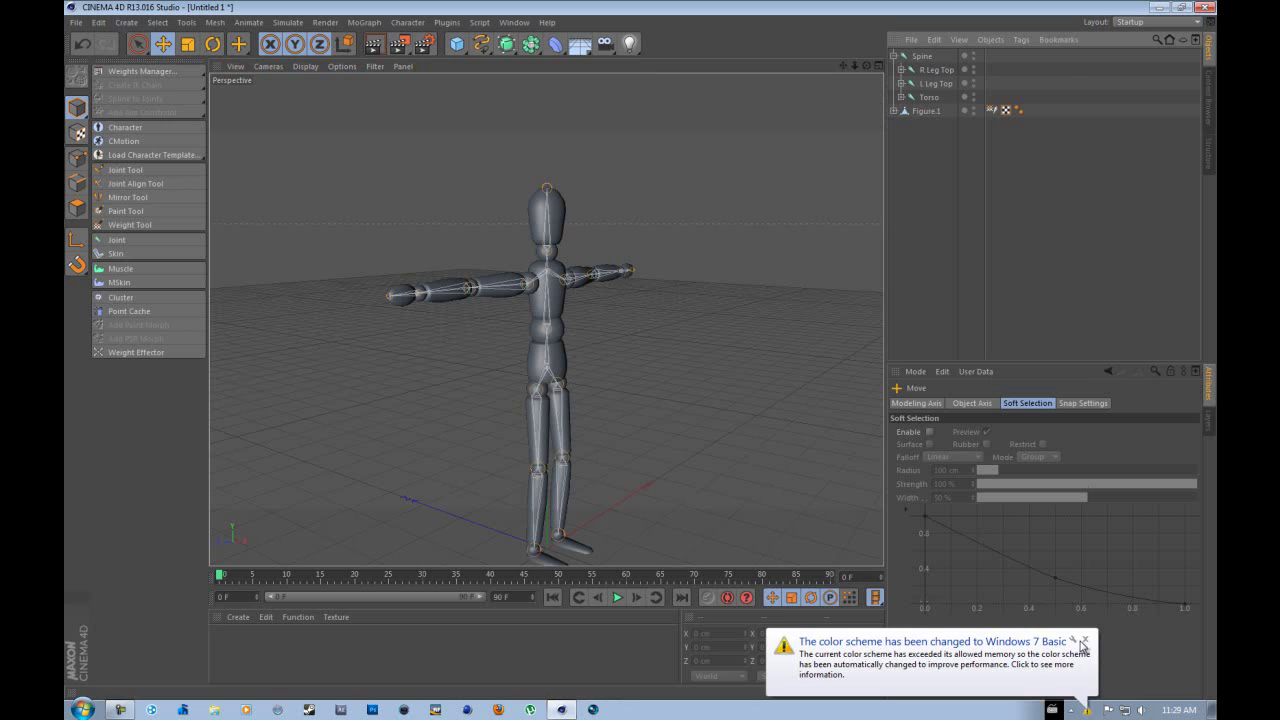
pyautogui.click(1083, 641)
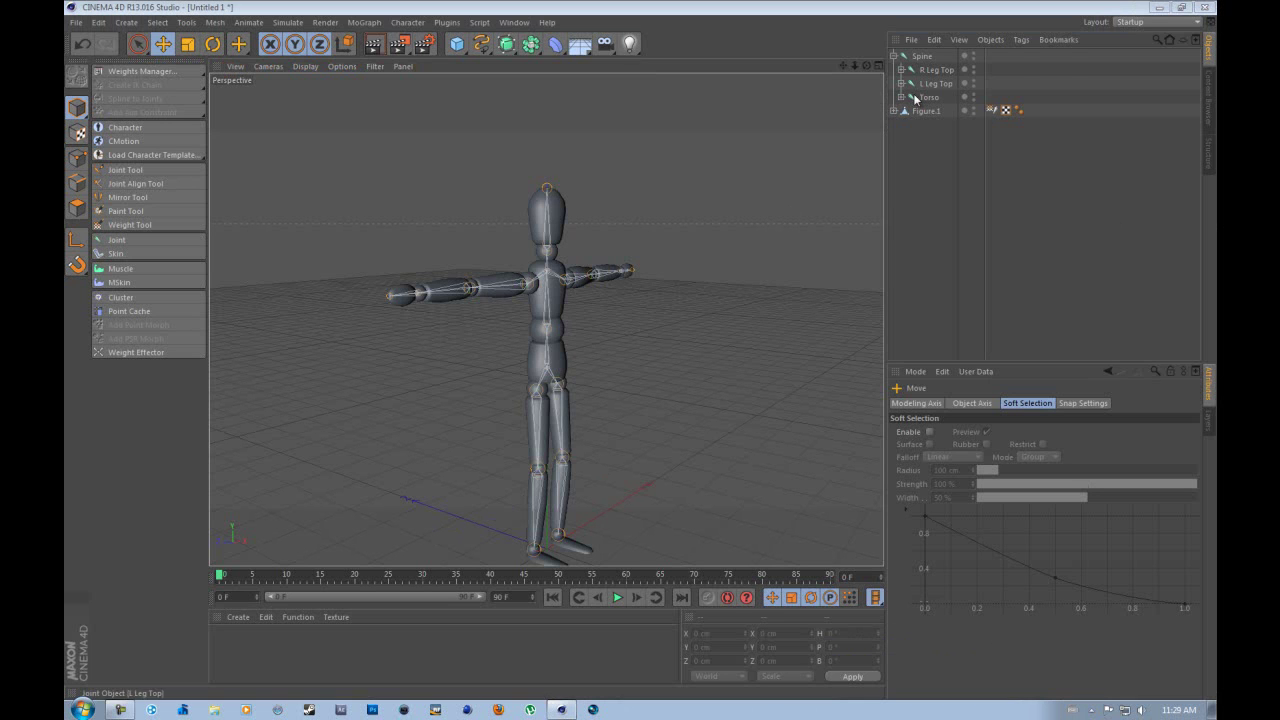
pyautogui.click(958, 179)
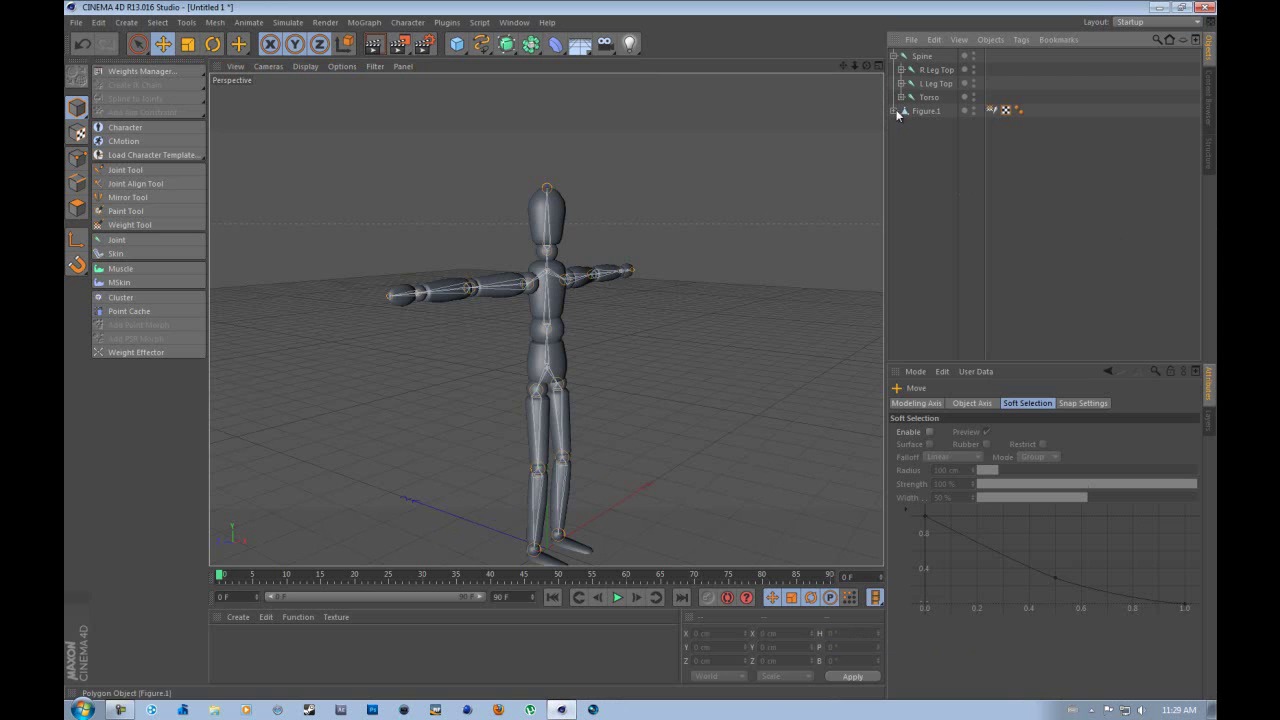
# Expand the R Leg Top branch and create an IK chain from R Leg Top to R Ankle
pyautogui.click(901, 70)
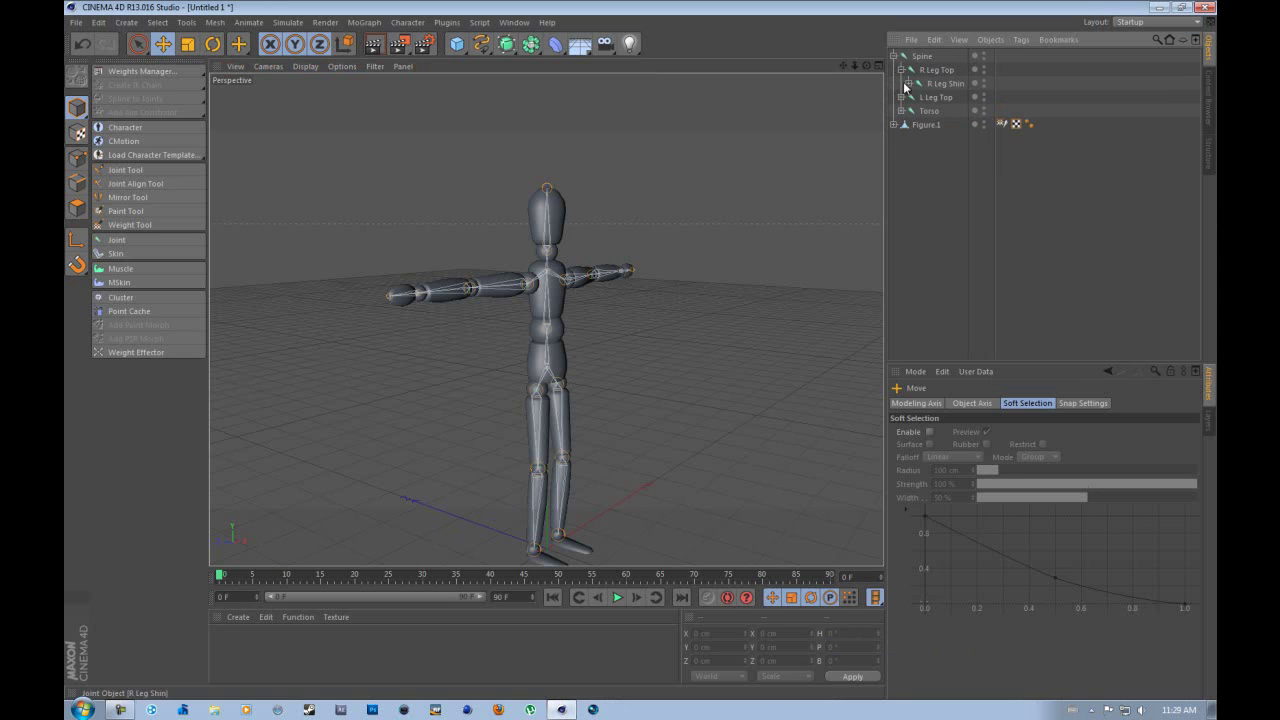
pyautogui.click(909, 83)
pyautogui.click(930, 97)
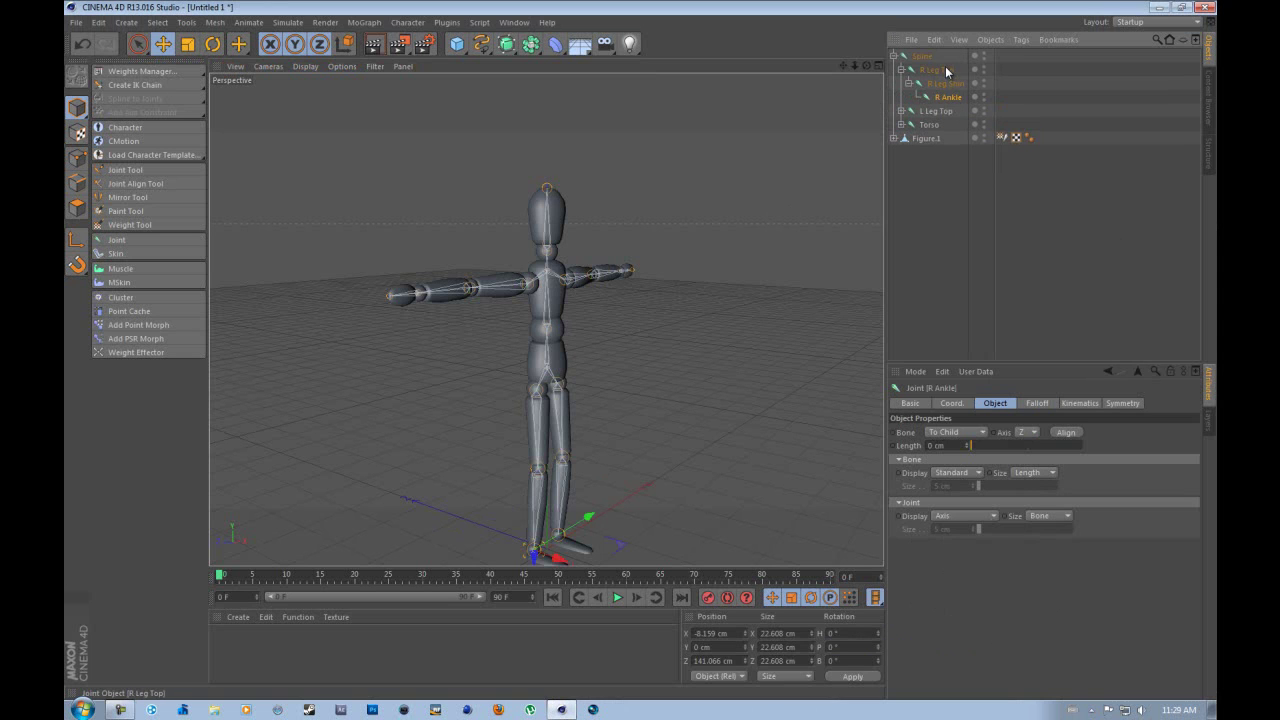
pyautogui.keyDown('ctrl'); pyautogui.click(946, 70); pyautogui.keyUp('ctrl')
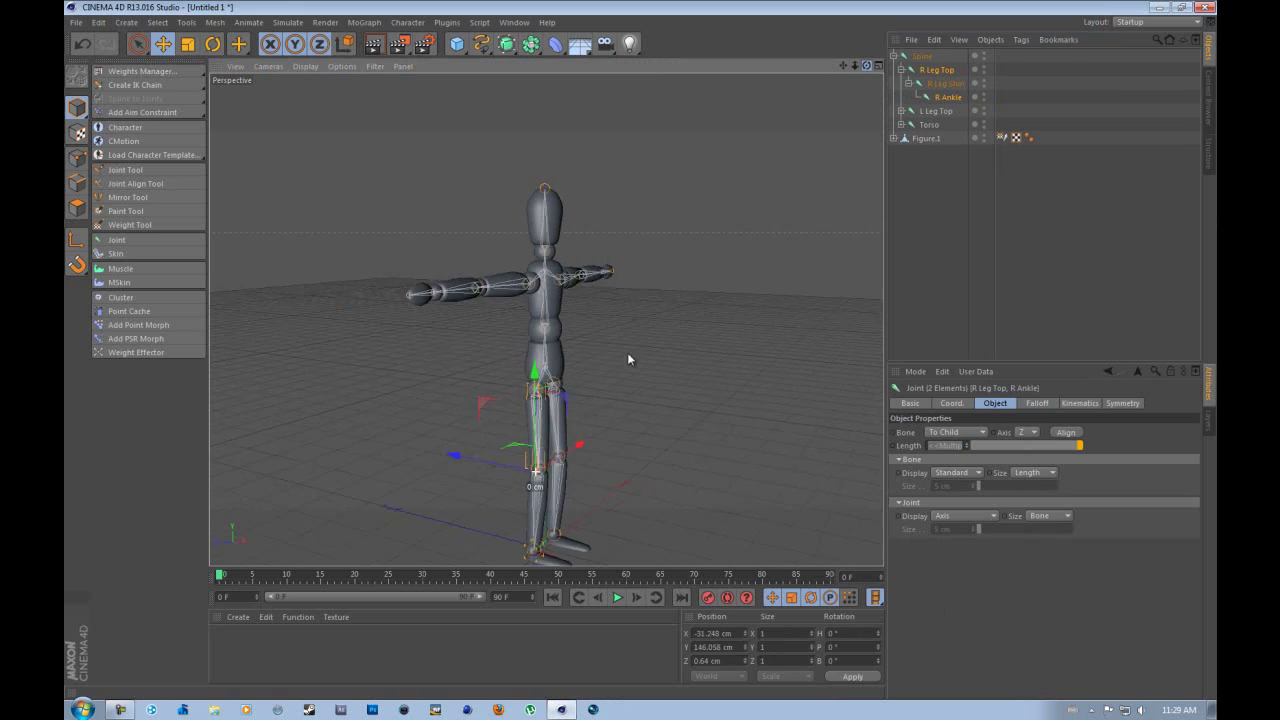
pyautogui.moveTo(628, 354)
pyautogui.keyDown('alt'); pyautogui.mouseDown()
pyautogui.moveTo(640, 349)
pyautogui.moveTo(622, 350)
pyautogui.mouseUp(); pyautogui.keyUp('alt')
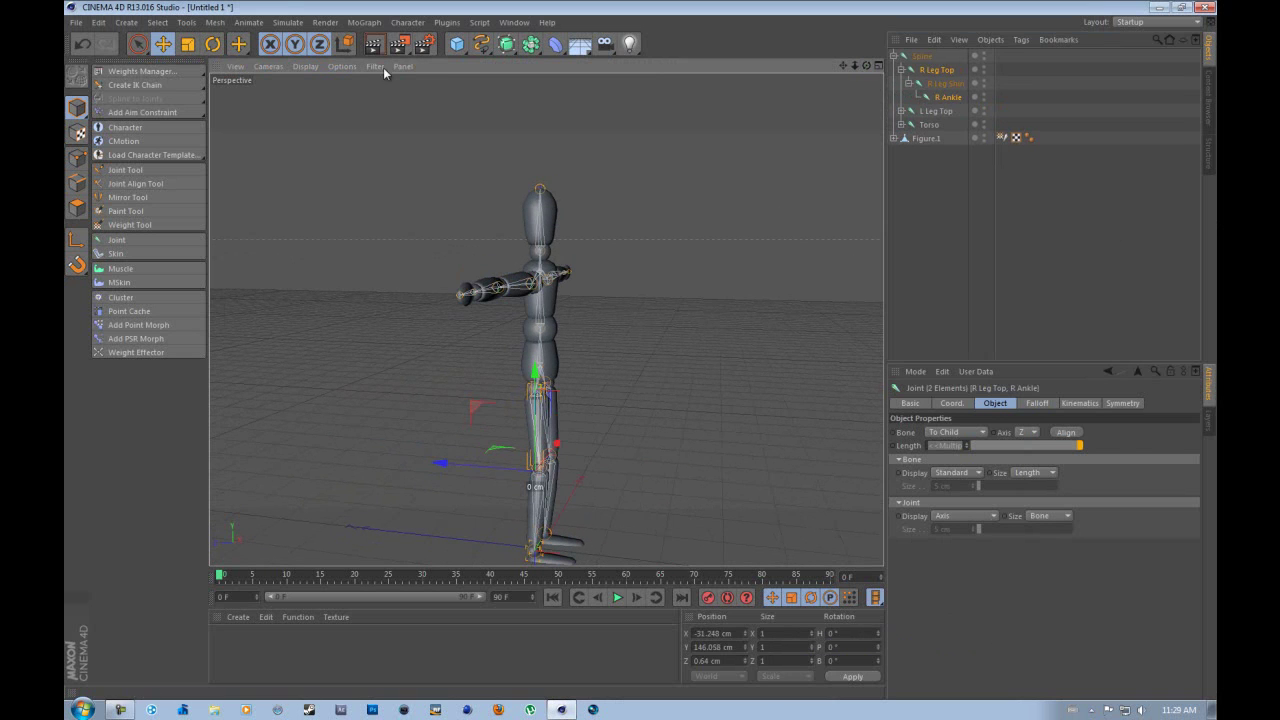
pyautogui.click(128, 86)
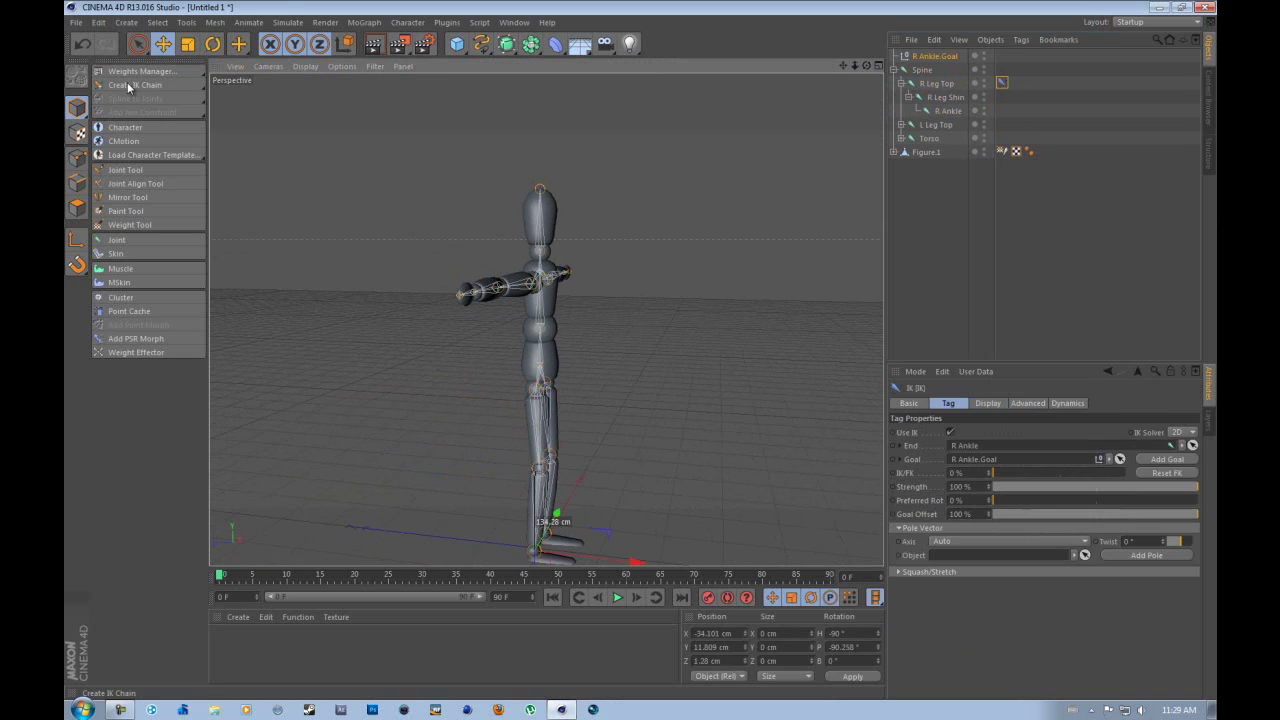
# Try moving the R Ankle.Goal null to test the right leg's IK bend, and undo the move
pyautogui.click(935, 56)
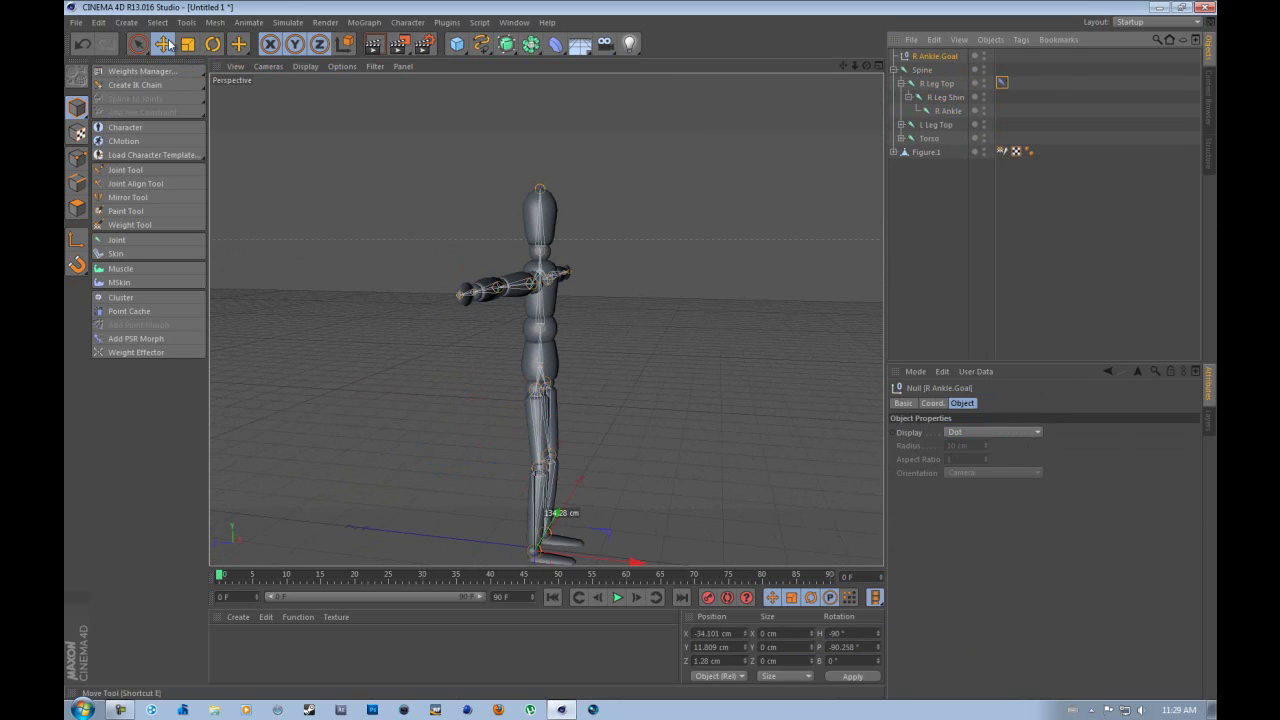
pyautogui.scroll(-2, 631, 546)
pyautogui.moveTo(589, 523); pyautogui.dragTo(592, 465)
pyautogui.hotkey('ctrl', 'z')
pyautogui.hotkey('ctrl', 'z')
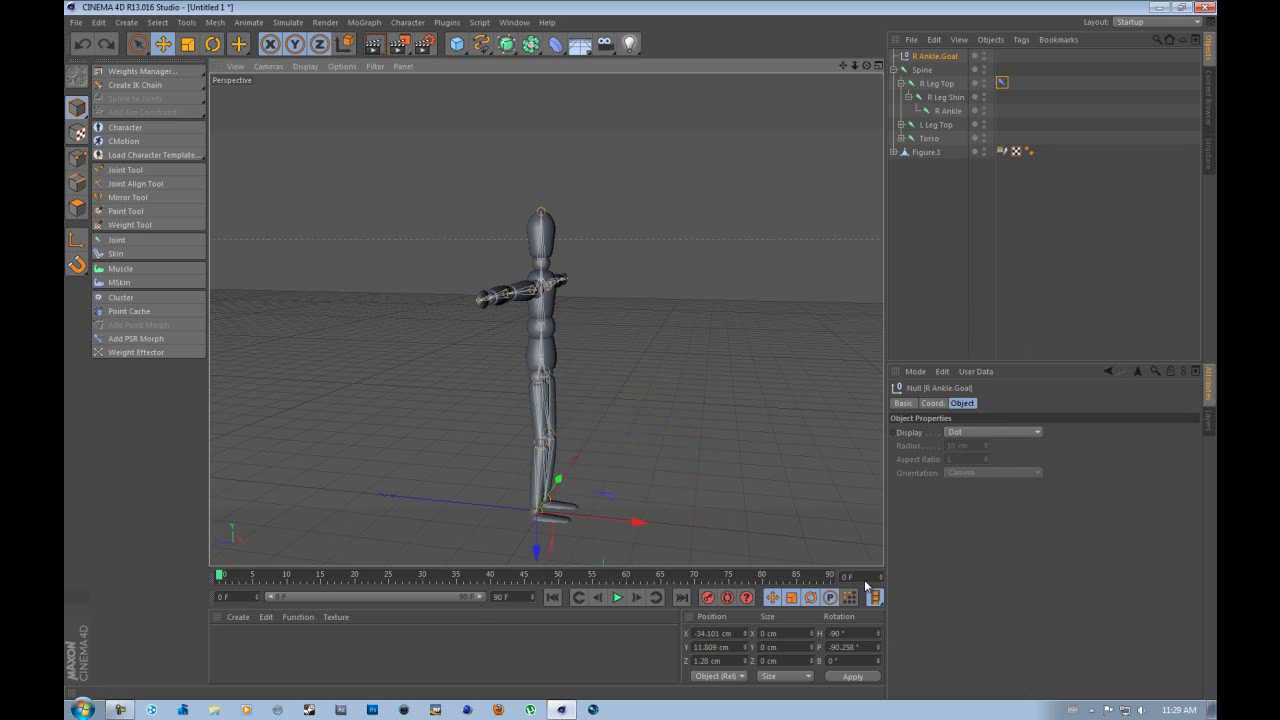
# Rename the R Ankle.Goal null as R Leg Controller
pyautogui.keyDown('alt'); pyautogui.moveTo(643, 351); pyautogui.dragTo(640, 349); pyautogui.keyUp('alt')
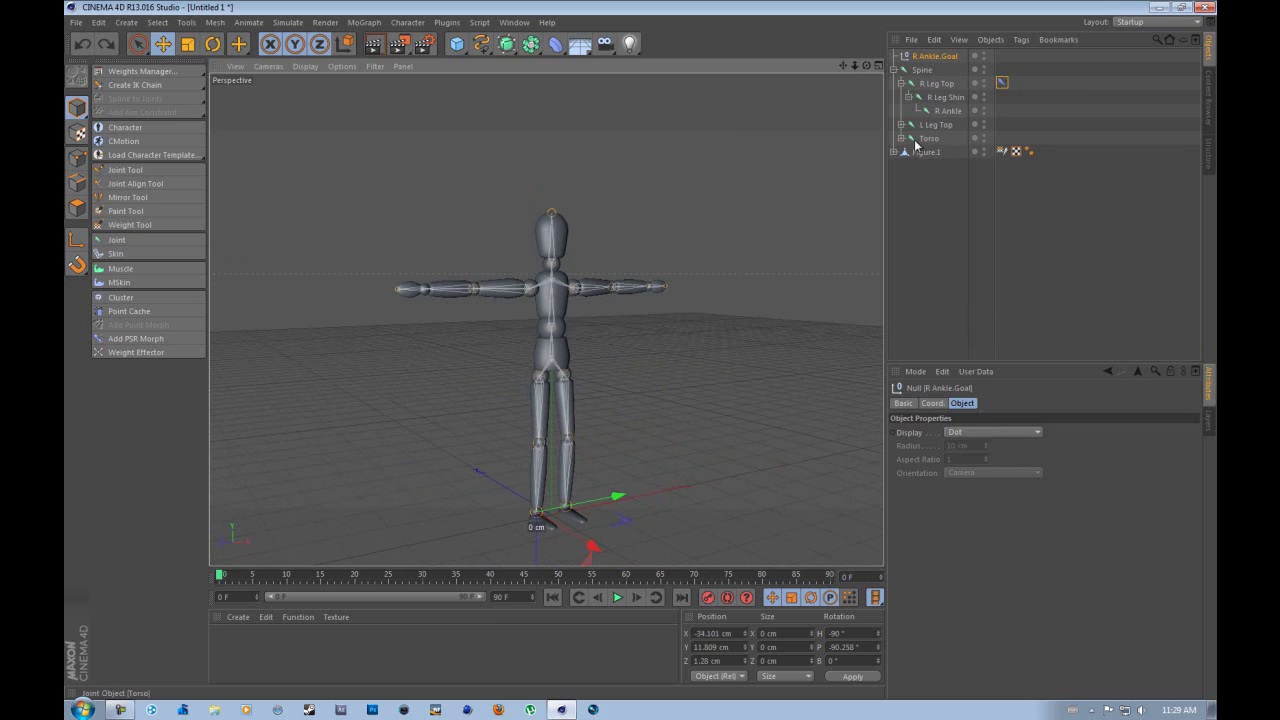
pyautogui.doubleClick(932, 57)
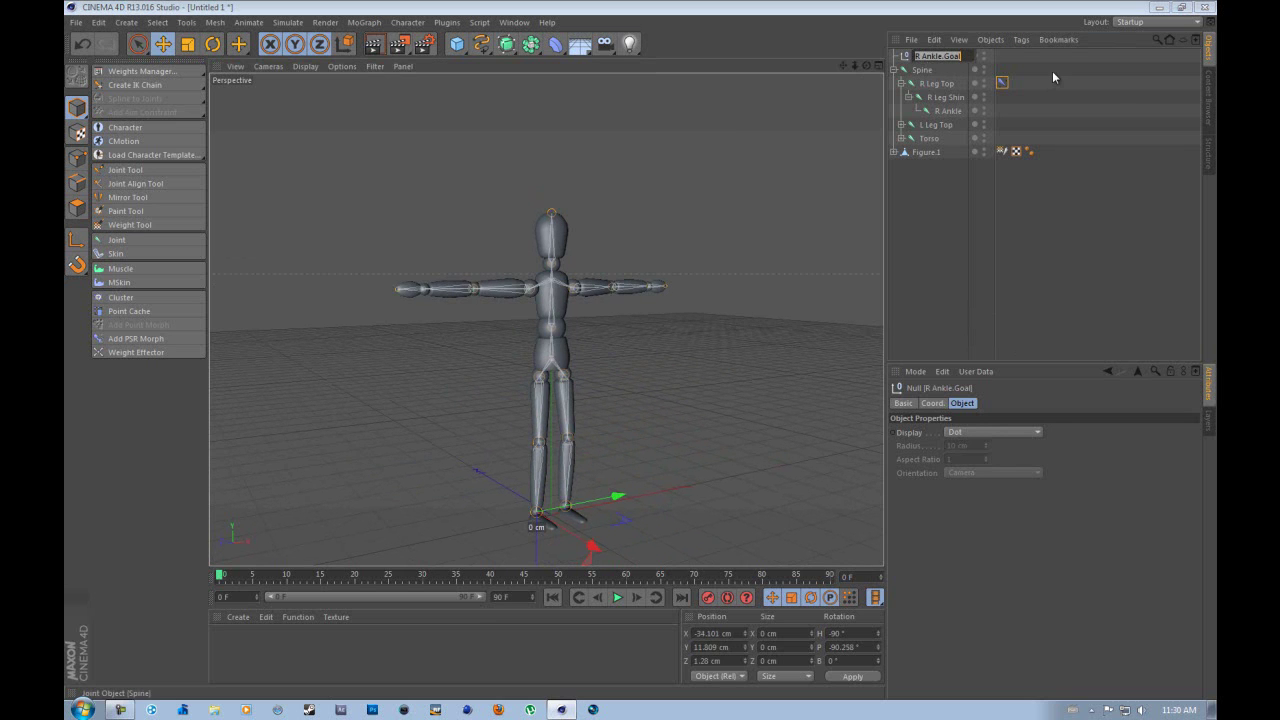
pyautogui.write('R Leg Controller')
pyautogui.press('Return')
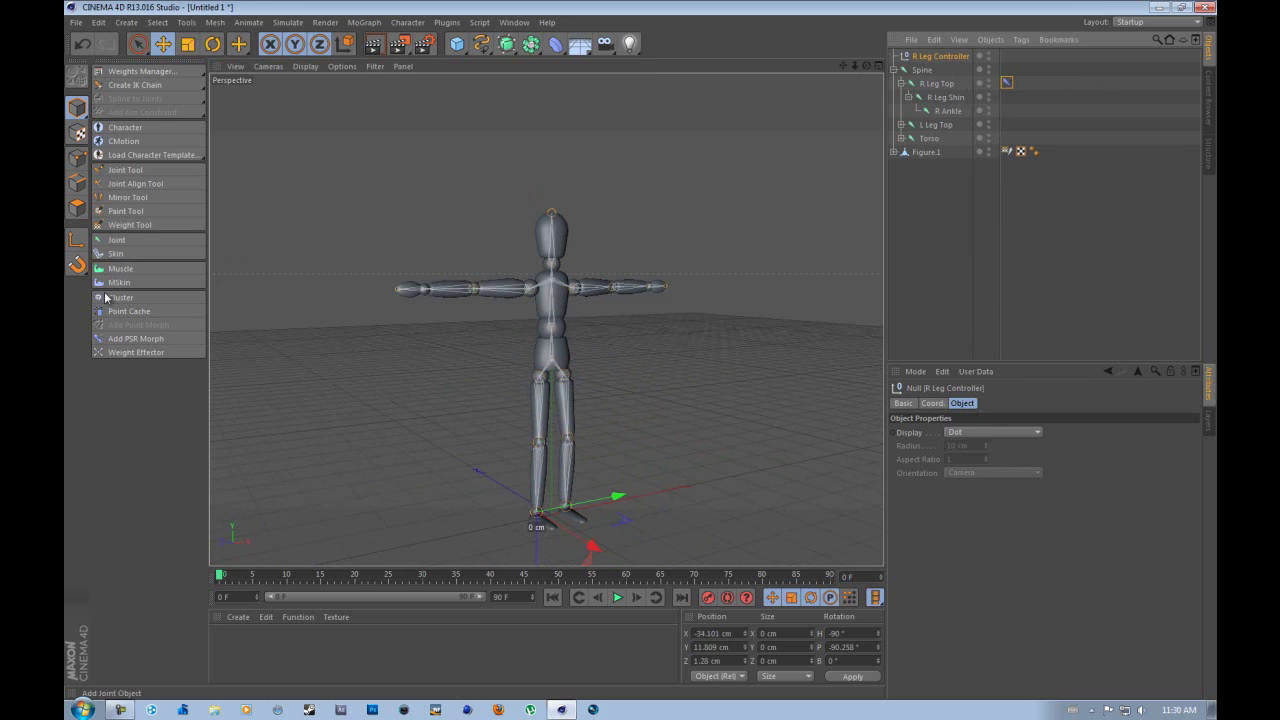
# Enable axis modification, set the R Leg Controller's P and H rotation to 0°, and clear the selection
pyautogui.click(76, 243)
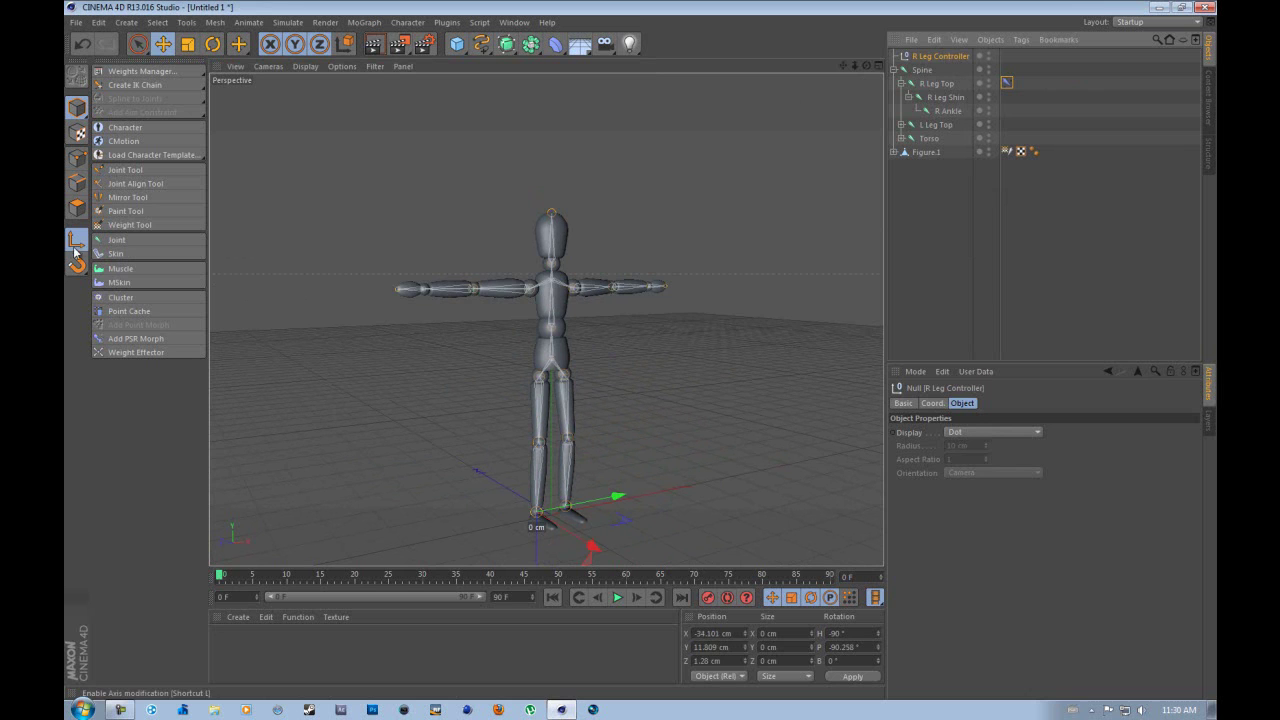
pyautogui.click(867, 647)
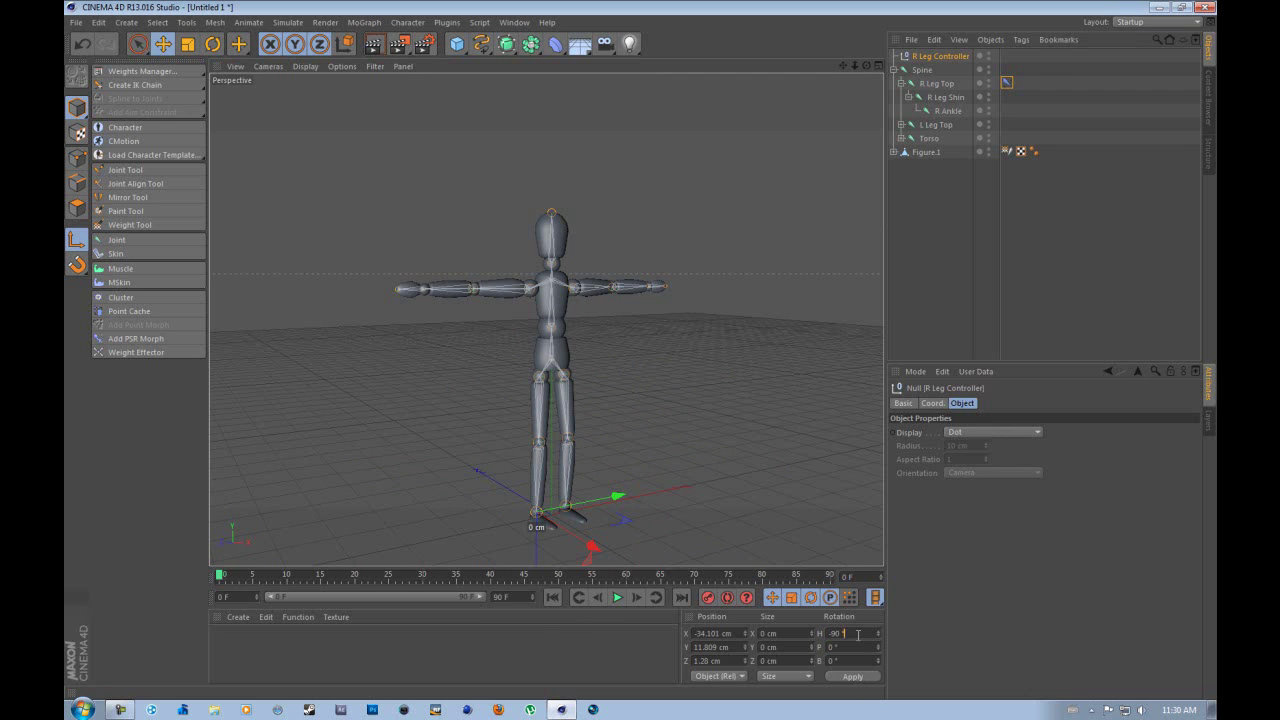
pyautogui.write('0')
pyautogui.press('Return')
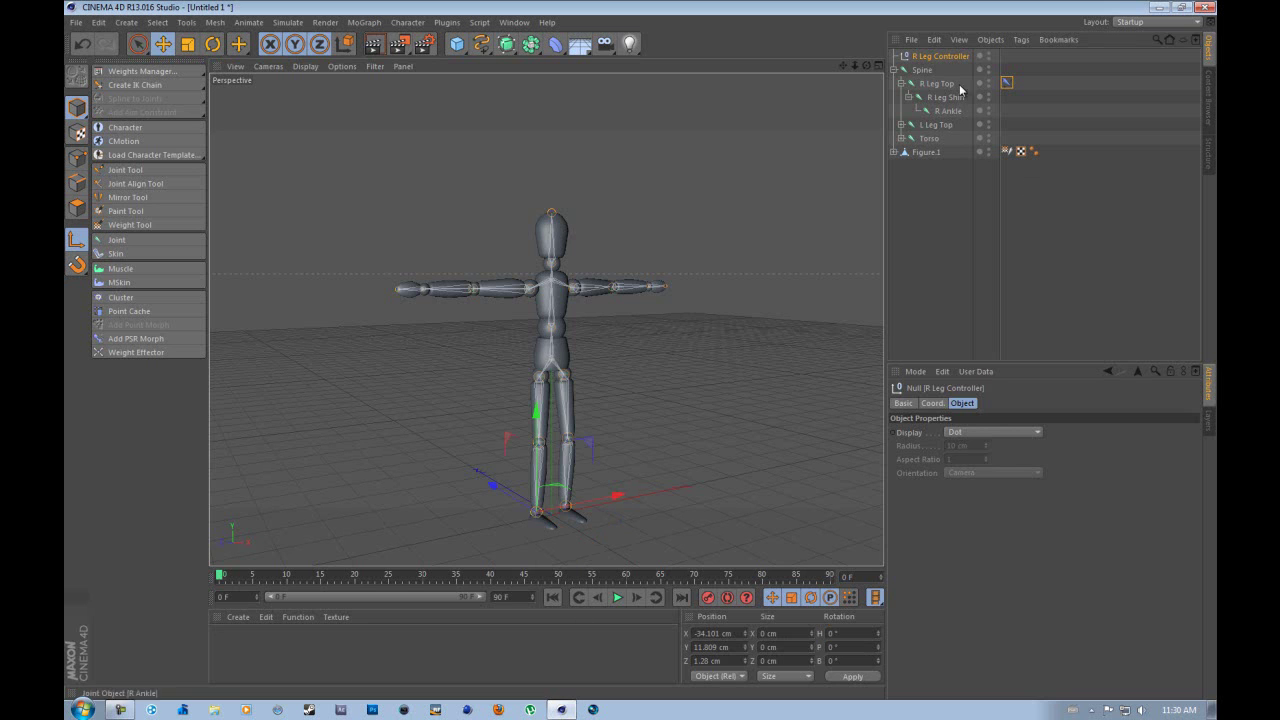
pyautogui.moveTo(870, 63); pyautogui.dragTo(490, 394)
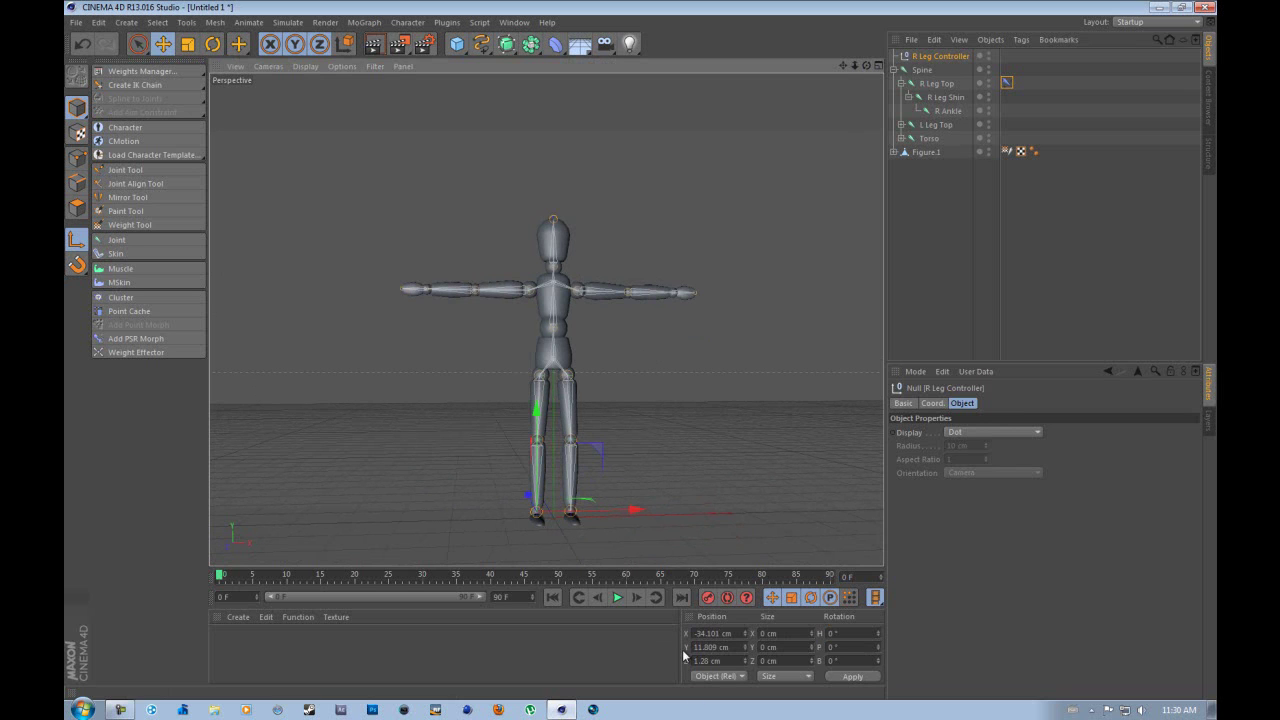
pyautogui.click(1037, 223)
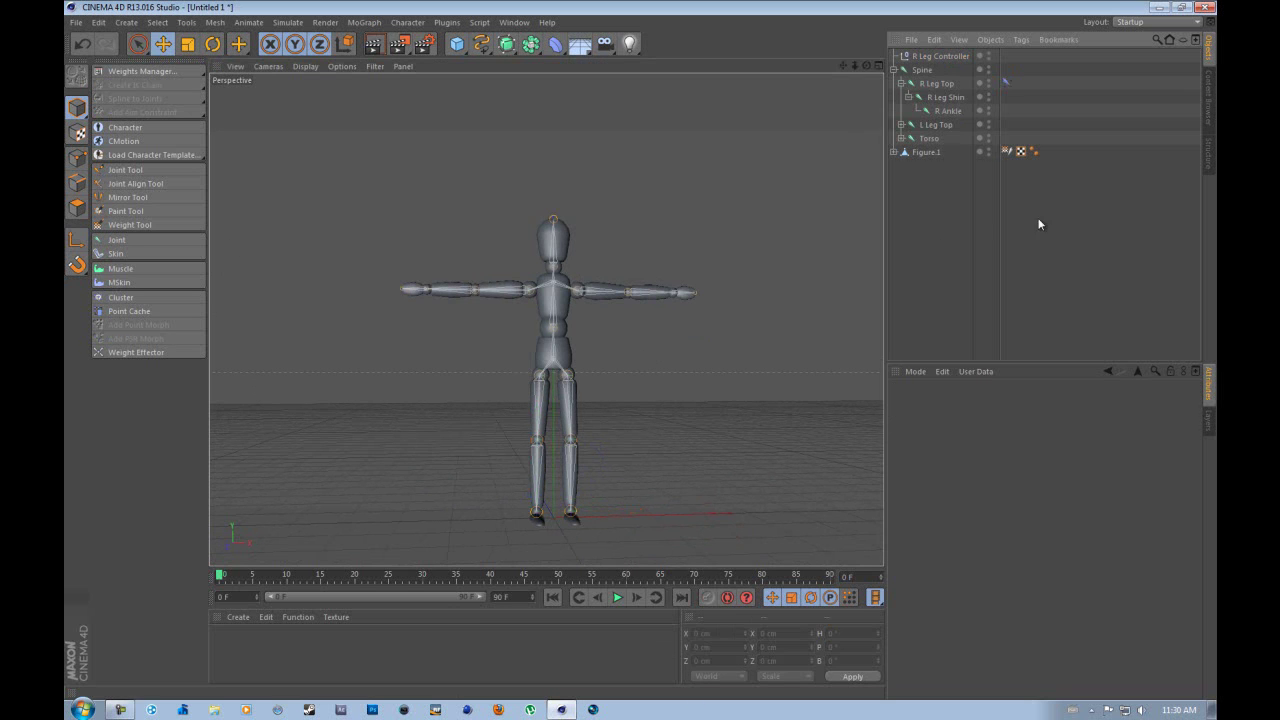
# Try moving the R Leg Controller with its realigned axis, and undo the move
pyautogui.keyDown('alt'); pyautogui.moveTo(642, 351); pyautogui.dragTo(700, 385); pyautogui.keyUp('alt')
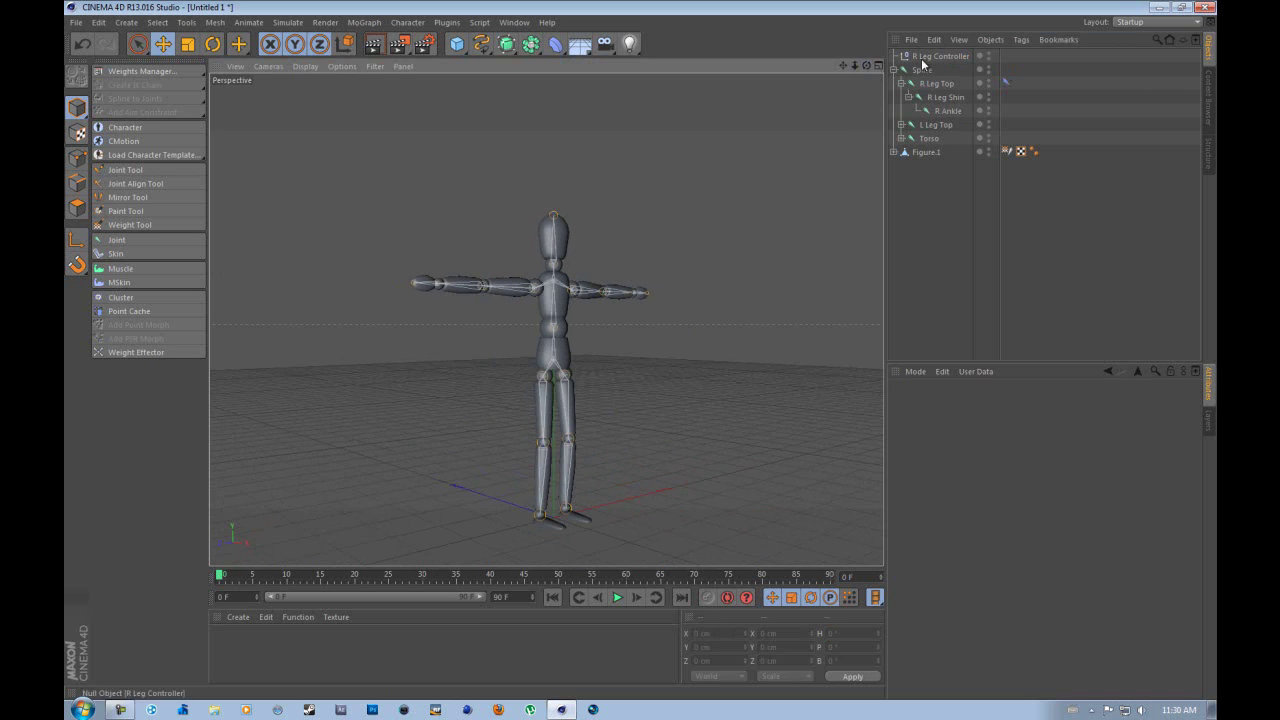
pyautogui.click(925, 57)
pyautogui.moveTo(539, 490); pyautogui.dragTo(586, 490)
pyautogui.hotkey('ctrl', 'z')
pyautogui.hotkey('ctrl', 'z')
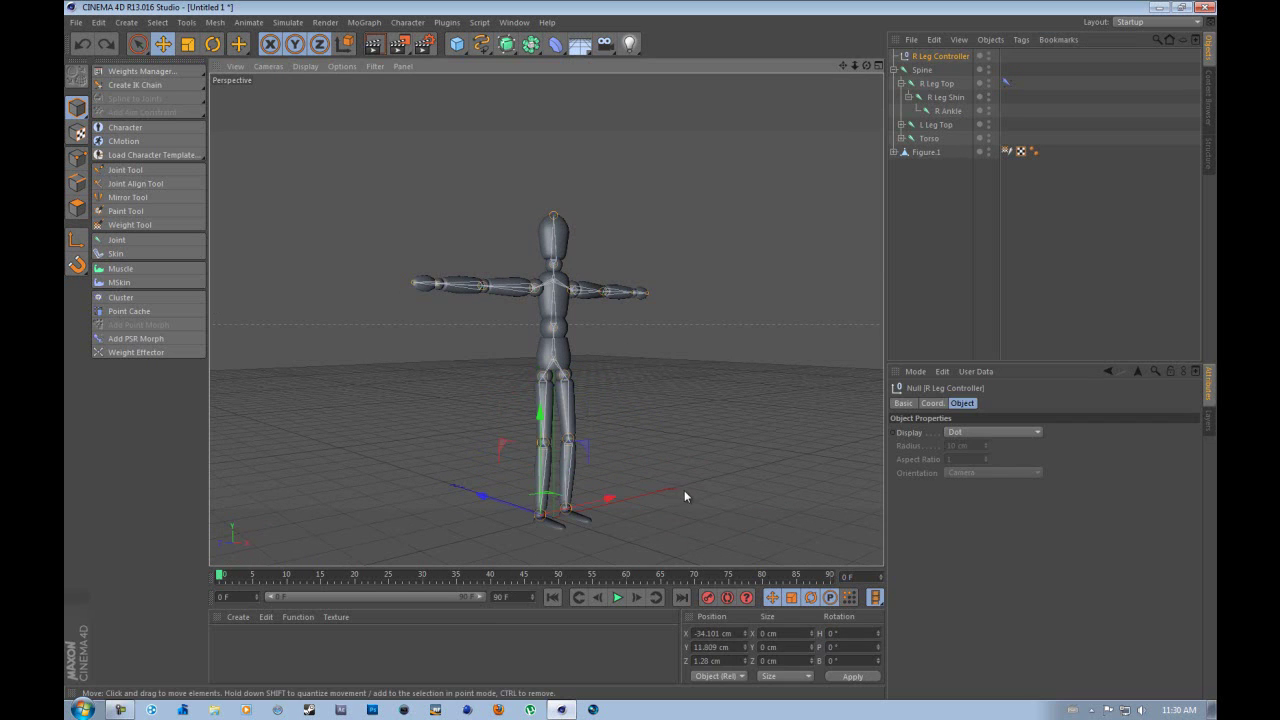
pyautogui.hotkey('ctrl', 'z')
pyautogui.moveTo(866, 66); pyautogui.dragTo(642, 352)
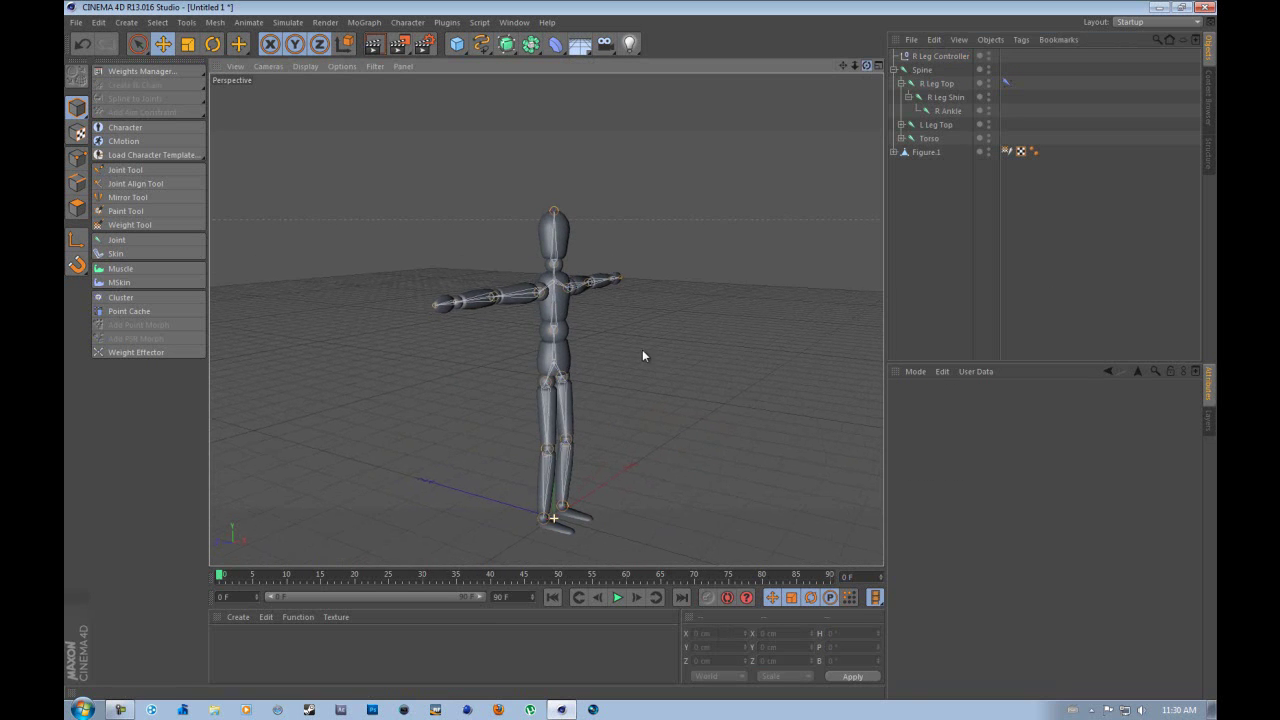
# Collapse the R Leg Top branch and create an IK chain from L Leg Top to L Ankle
pyautogui.click(901, 83)
pyautogui.click(901, 97)
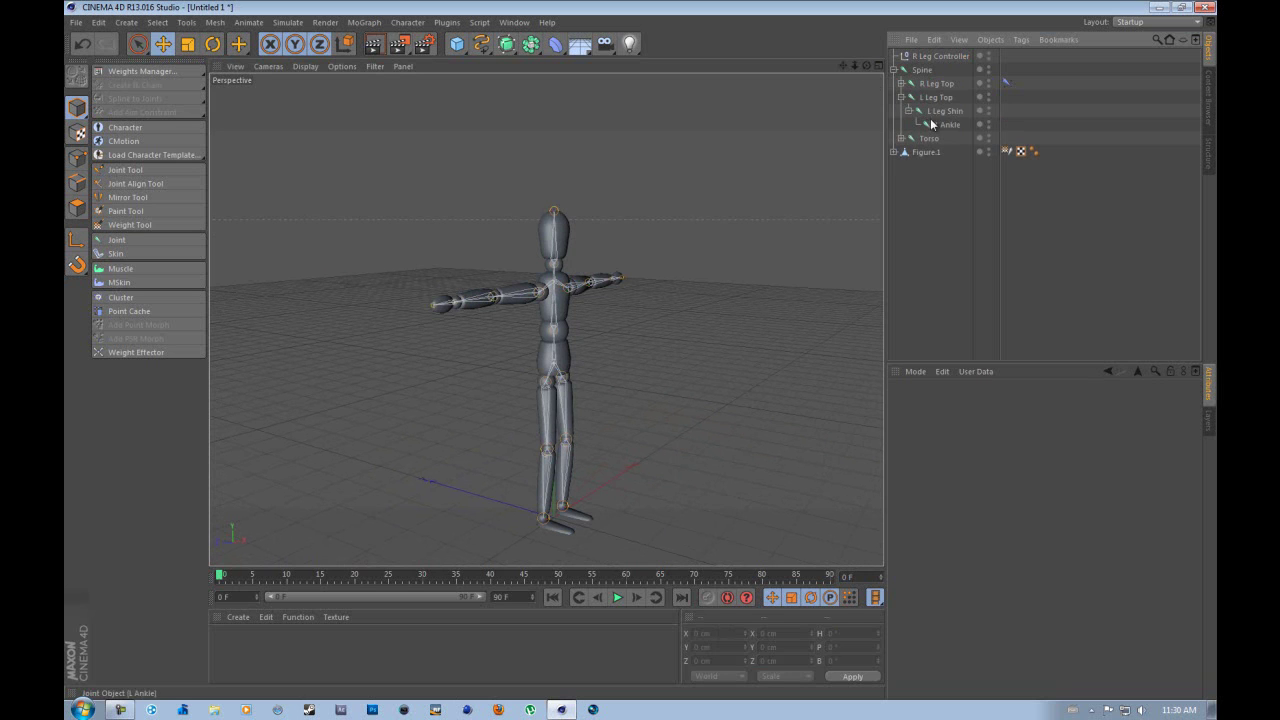
pyautogui.click(931, 124)
pyautogui.keyDown('ctrl'); pyautogui.click(937, 97); pyautogui.keyUp('ctrl')
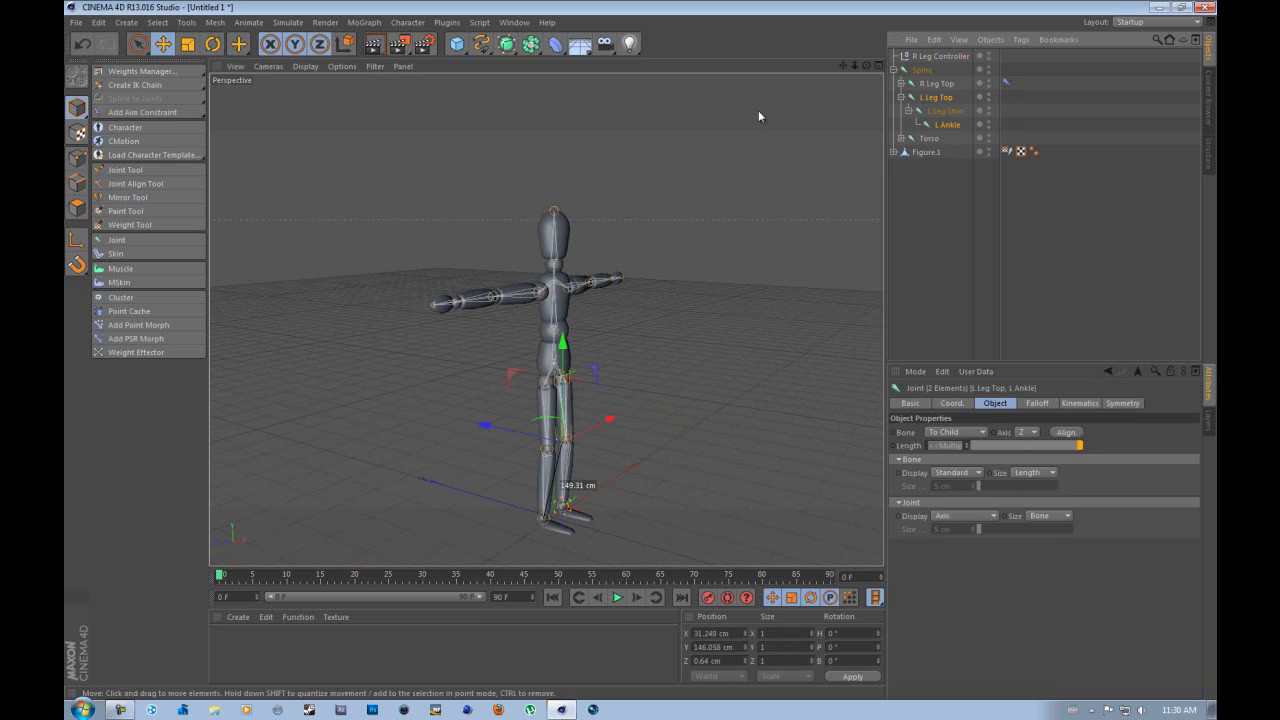
pyautogui.click(141, 88)
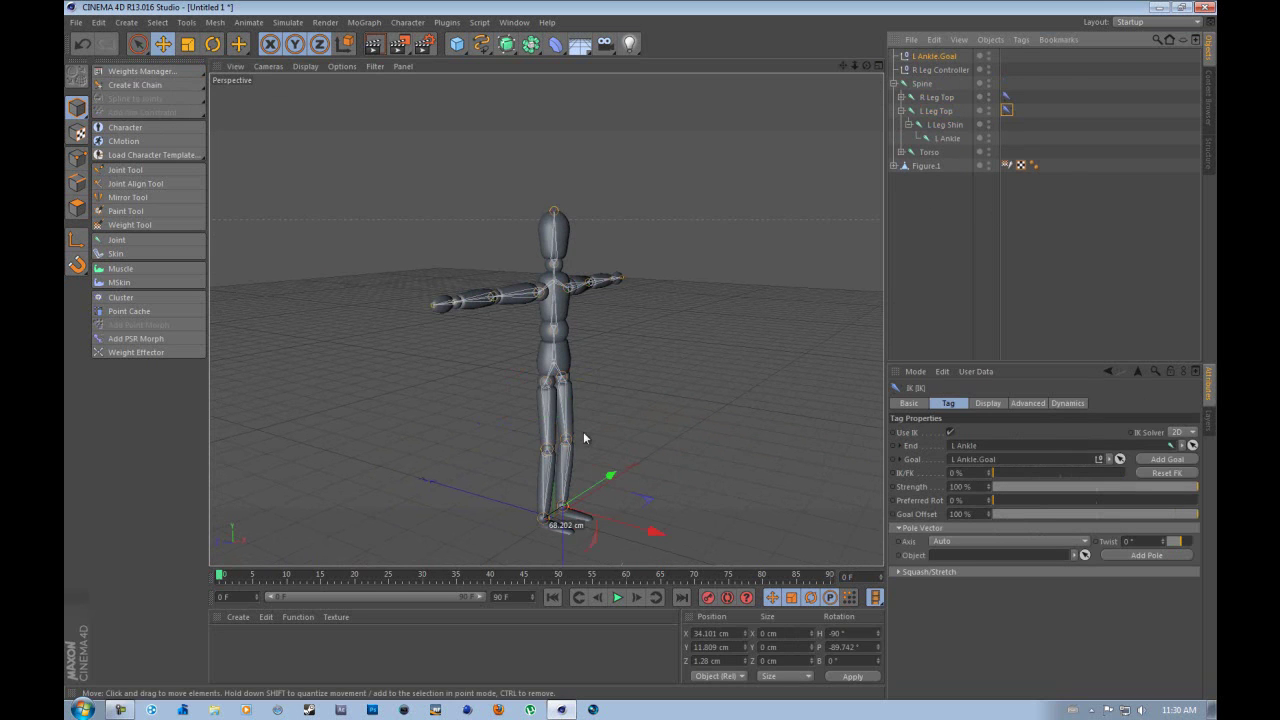
# Set the L Ankle.Goal null's P and H rotation to 0° in axis modification mode
pyautogui.moveTo(565, 535)
pyautogui.mouseDown()
pyautogui.moveTo(587, 444)
pyautogui.moveTo(586, 542)
pyautogui.mouseUp()
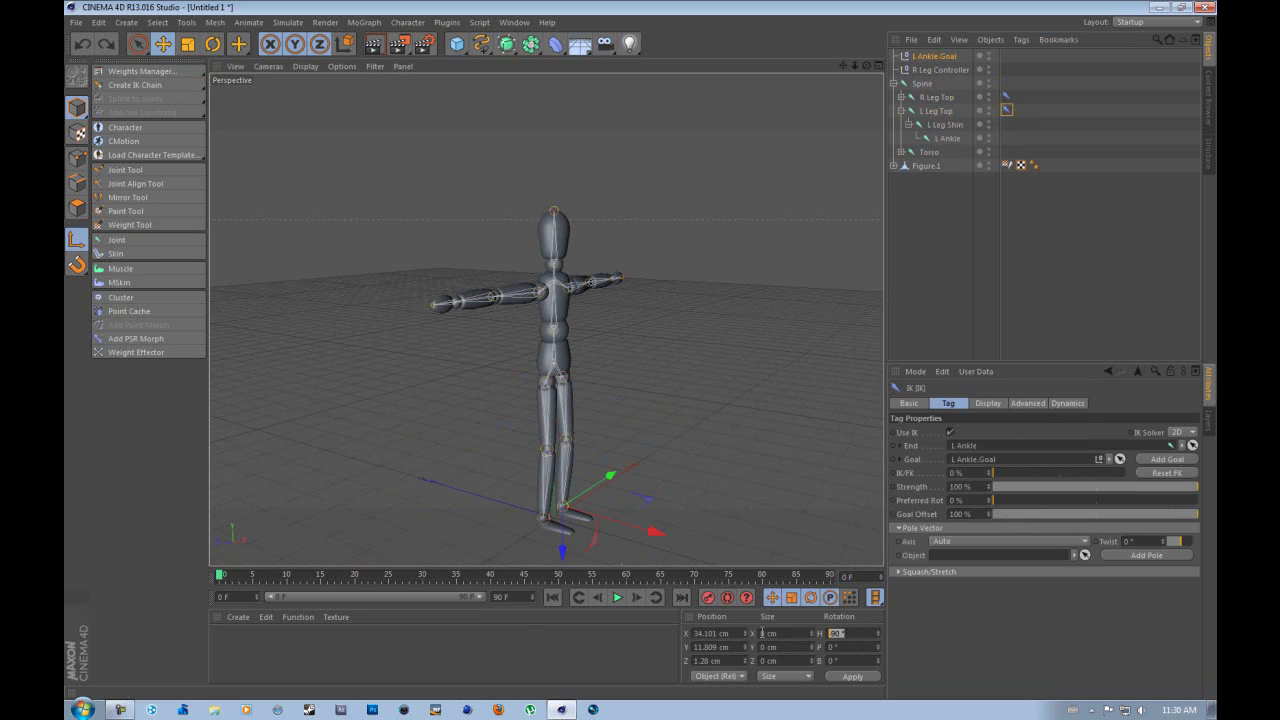
pyautogui.write('0')
pyautogui.press('Return')
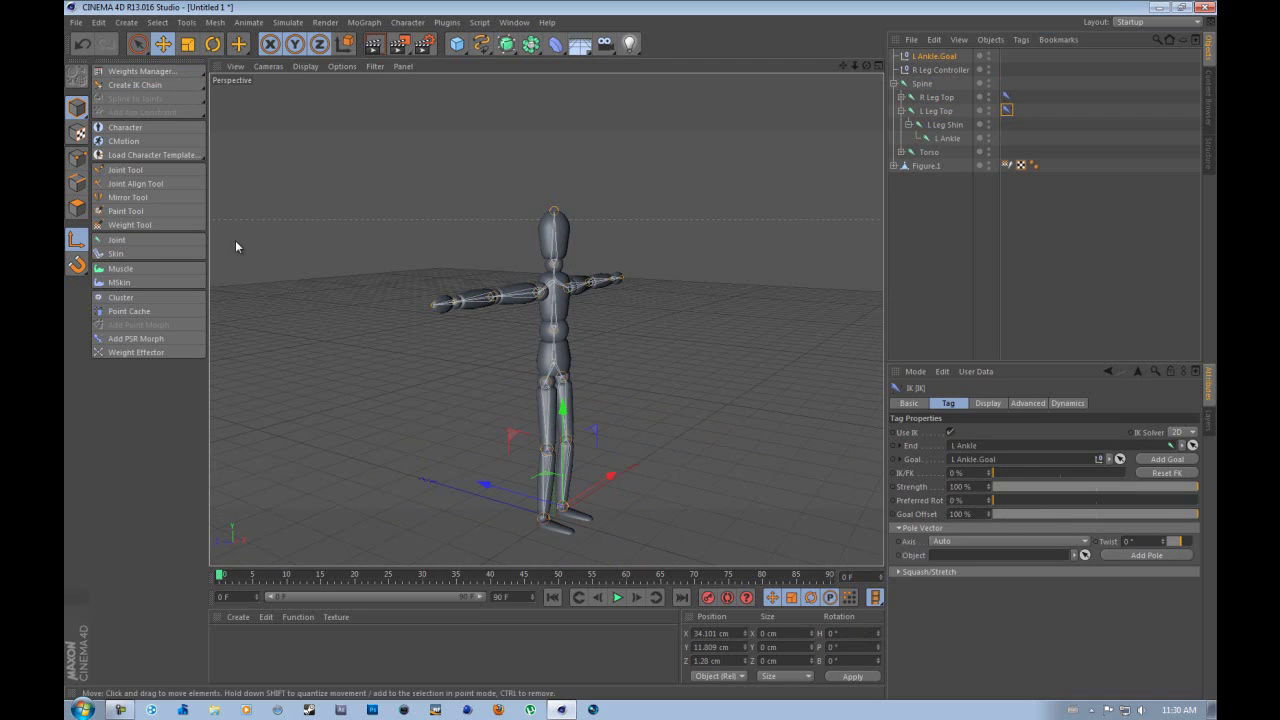
# Collapse the L Leg Top branch and select the Skin object under Figure.1
pyautogui.click(901, 111)
pyautogui.click(894, 138)
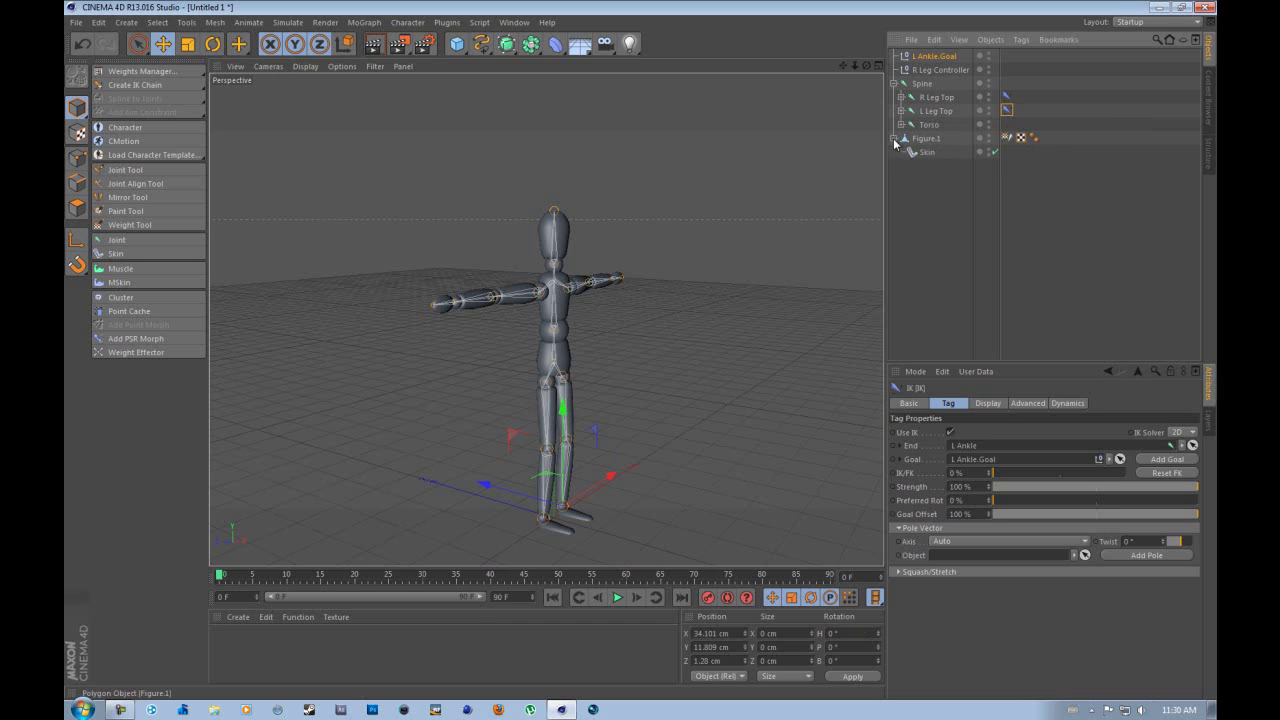
pyautogui.click(922, 152)
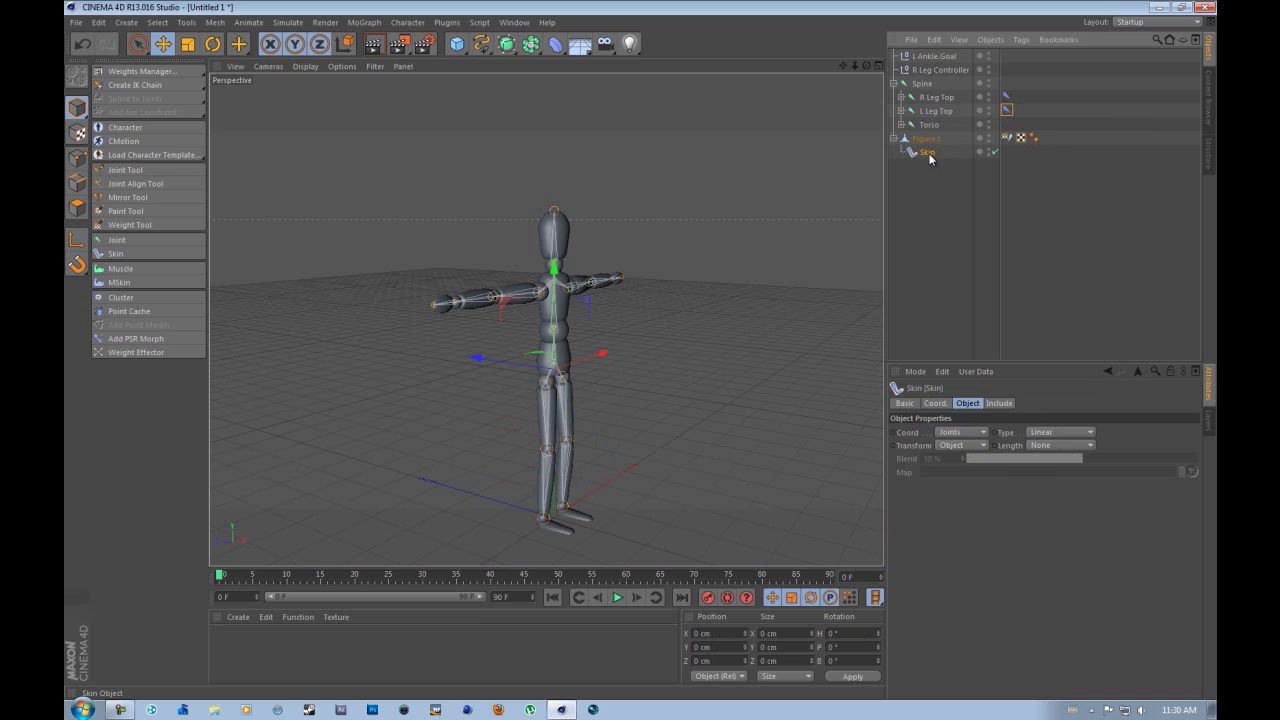
pyautogui.moveTo(865, 65); pyautogui.dragTo(620, 349)
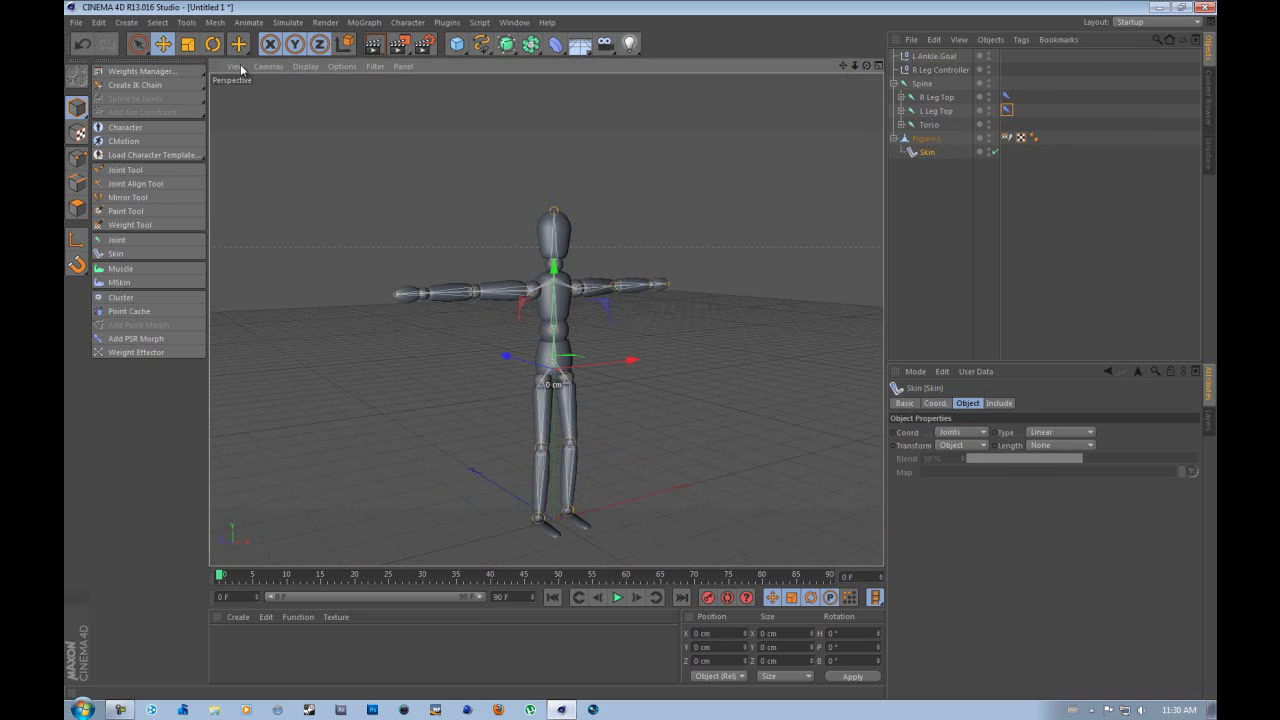
# Examine the R Leg Top joint's weights on the Figure.1 mesh in the Weights Manager, and close the manager
pyautogui.click(1006, 137)
pyautogui.click(140, 71)
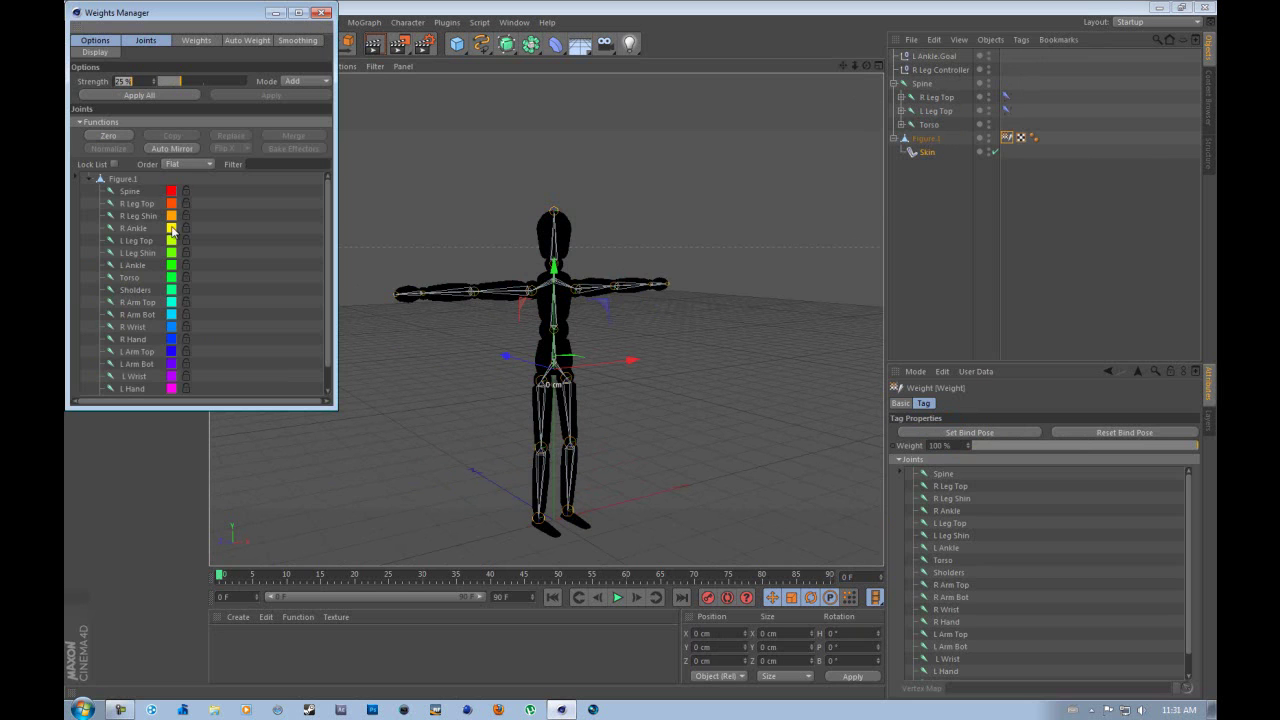
pyautogui.click(935, 97)
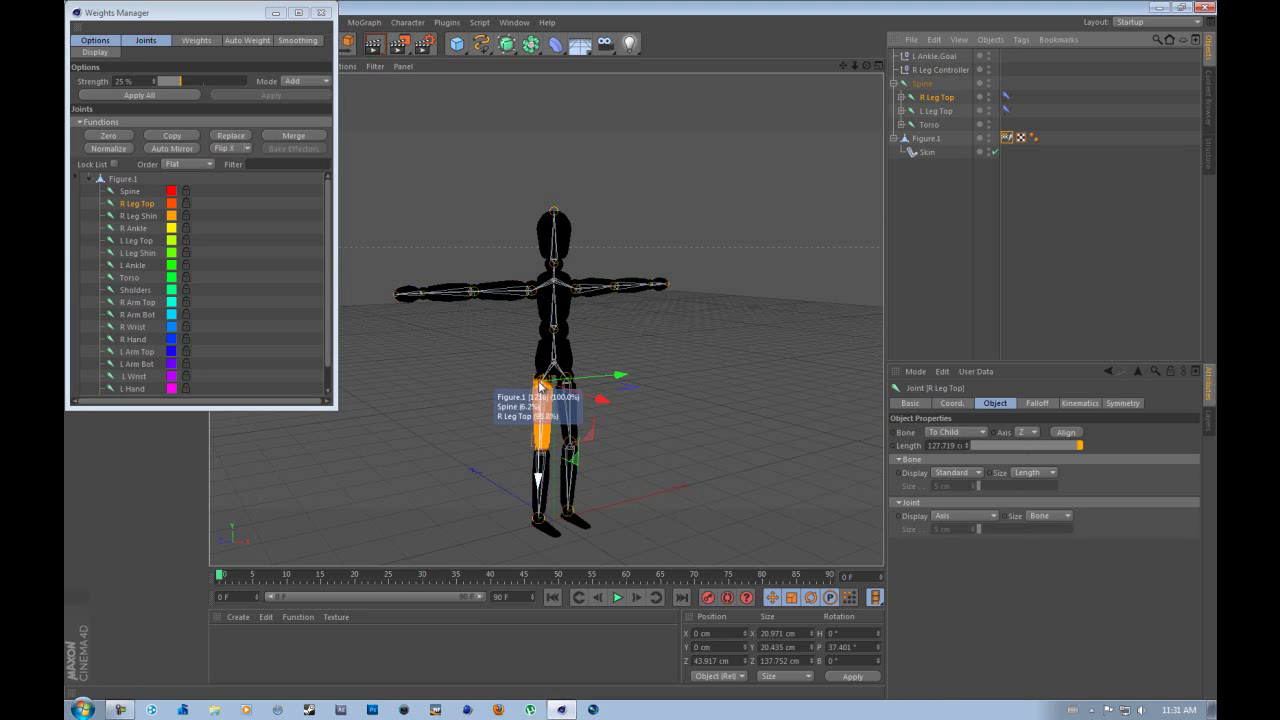
pyautogui.scroll(5, 540, 388)
pyautogui.scroll(1, 603, 460)
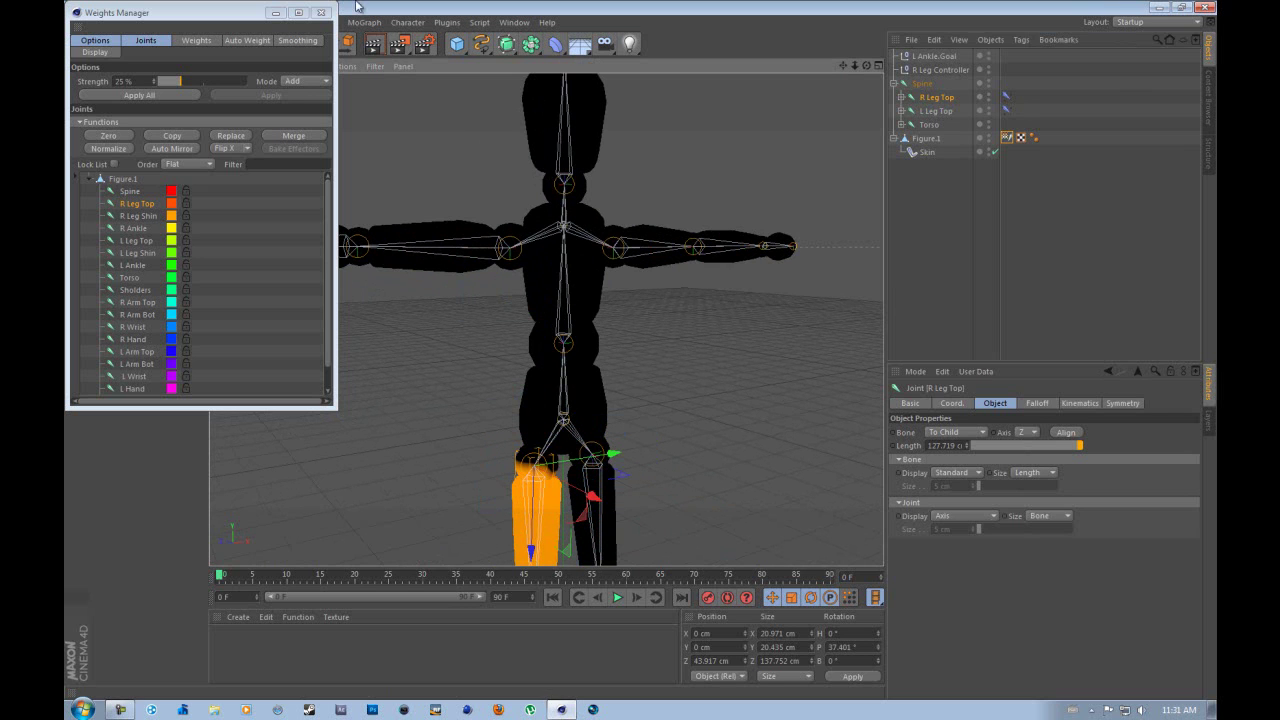
pyautogui.click(320, 14)
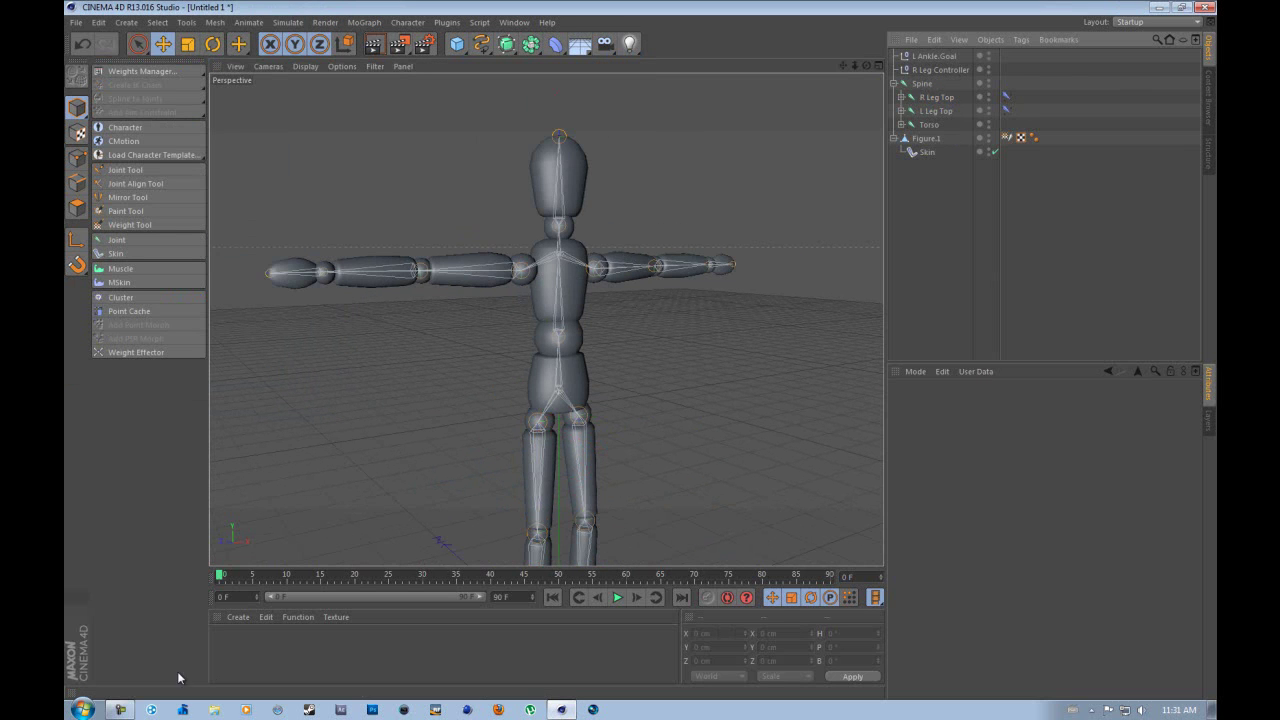
pyautogui.click(121, 709)
pyautogui.click(121, 709)
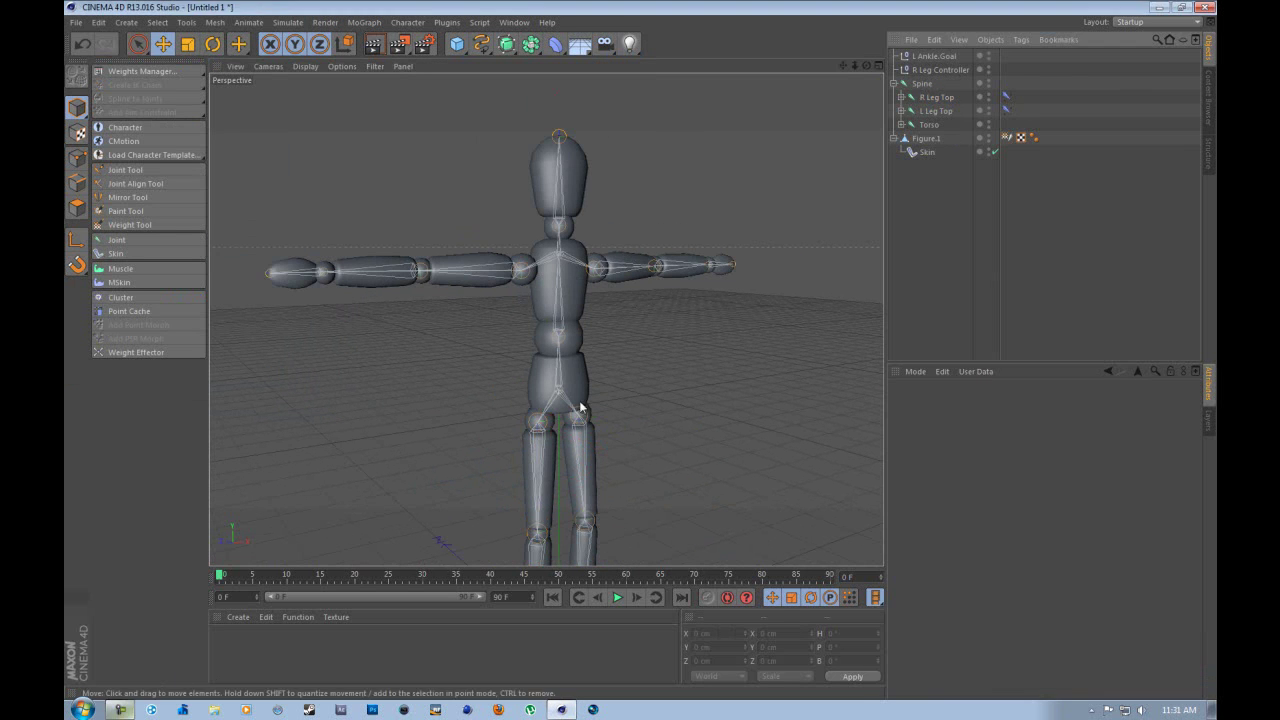
# Rename the L Ankle.Goal null as R Leg Controller and clear the selection
pyautogui.doubleClick(946, 56)
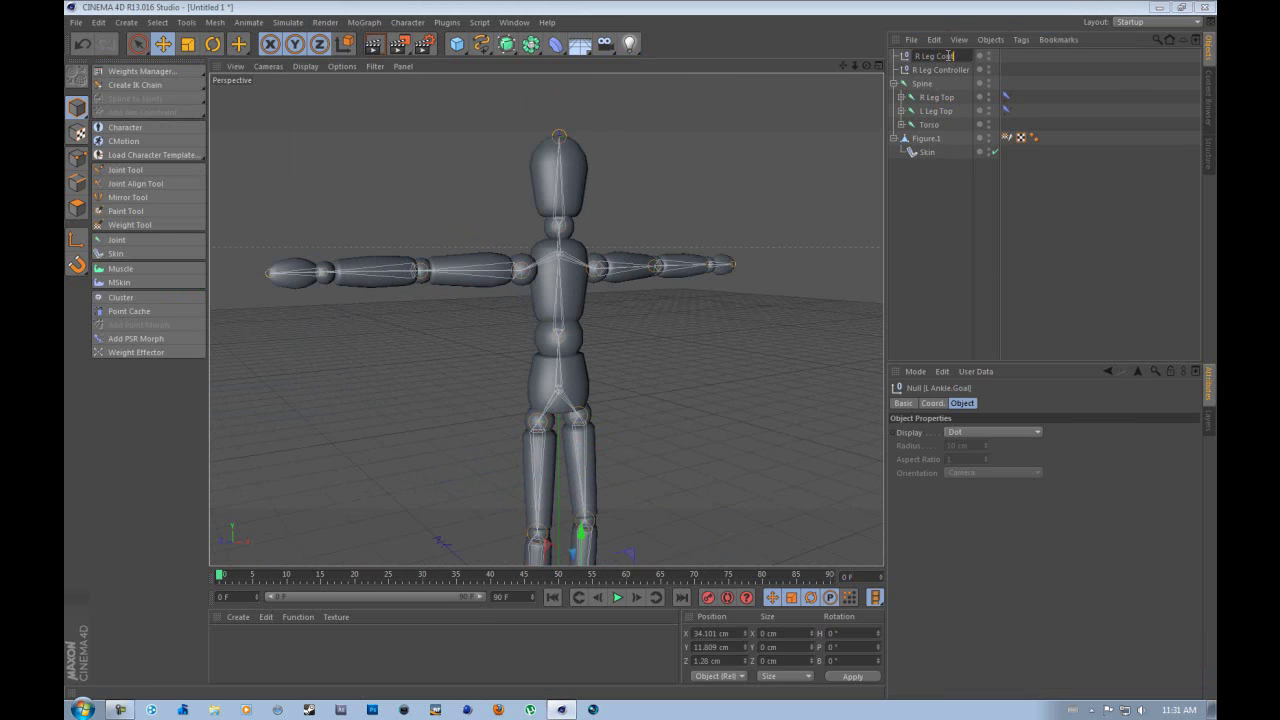
pyautogui.click(981, 236)
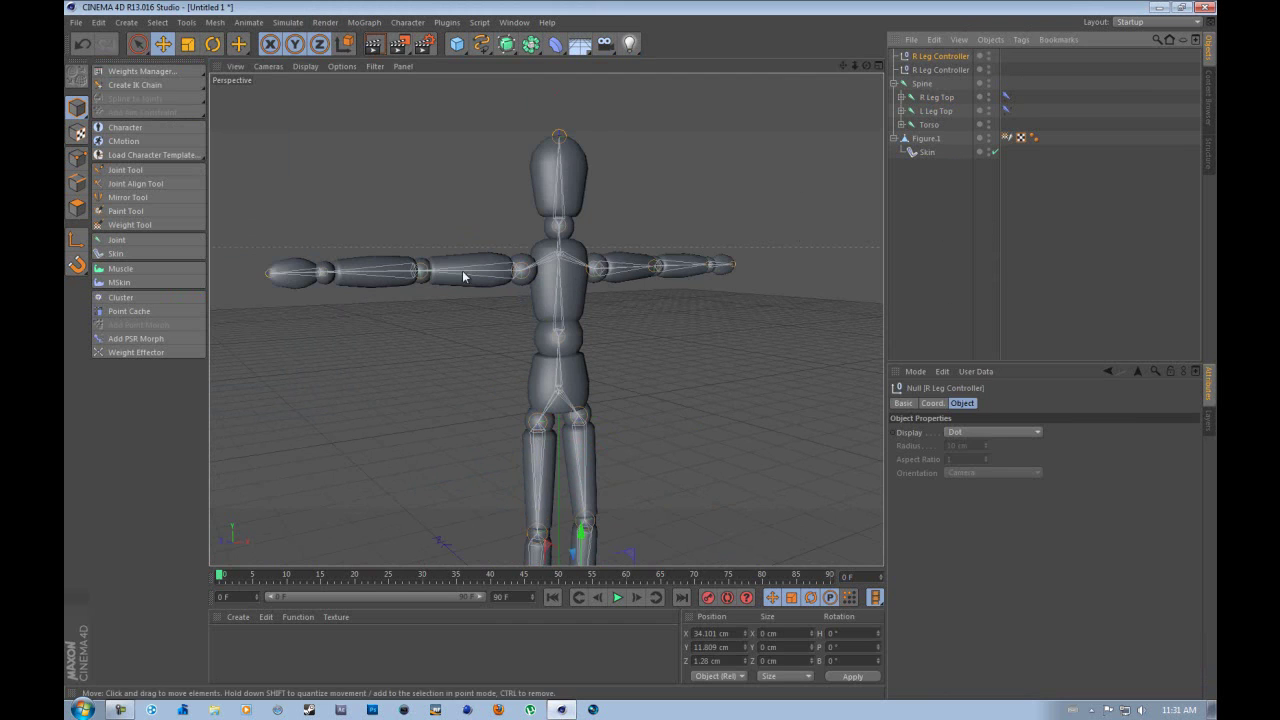
pyautogui.scroll(-3, 760, 228)
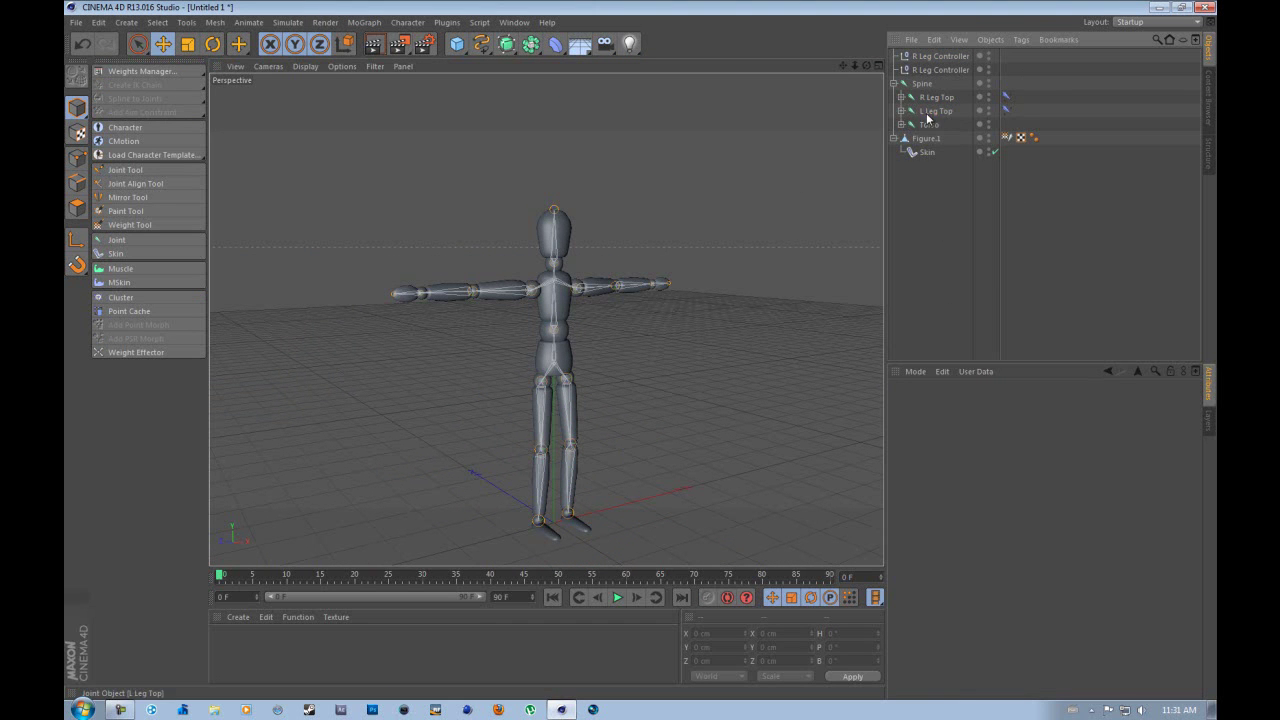
# Try rotating the L Leg Top joint to test it against its IK chain, and undo the rotation
pyautogui.click(928, 113)
pyautogui.press('r')
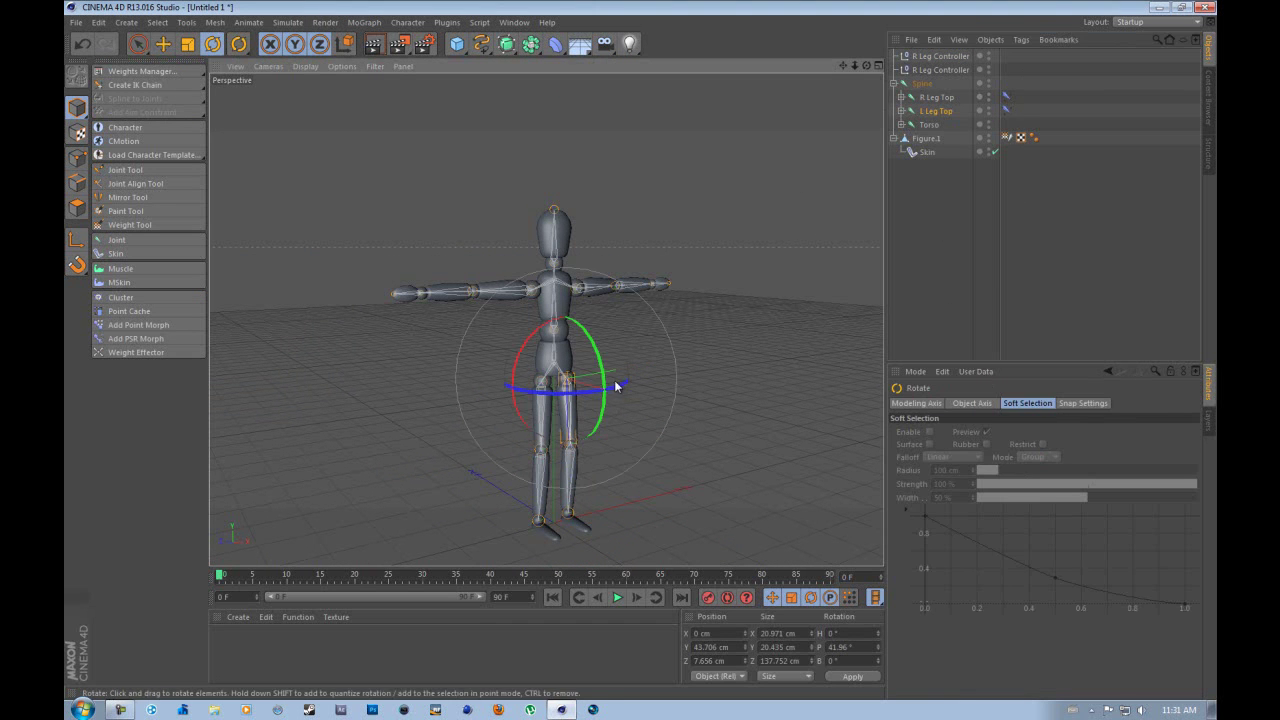
pyautogui.moveTo(606, 381); pyautogui.dragTo(597, 303)
pyautogui.hotkey('ctrl', 'z')
# Try rotating the right leg's R Leg Controller, and undo the rotation
pyautogui.click(944, 69)
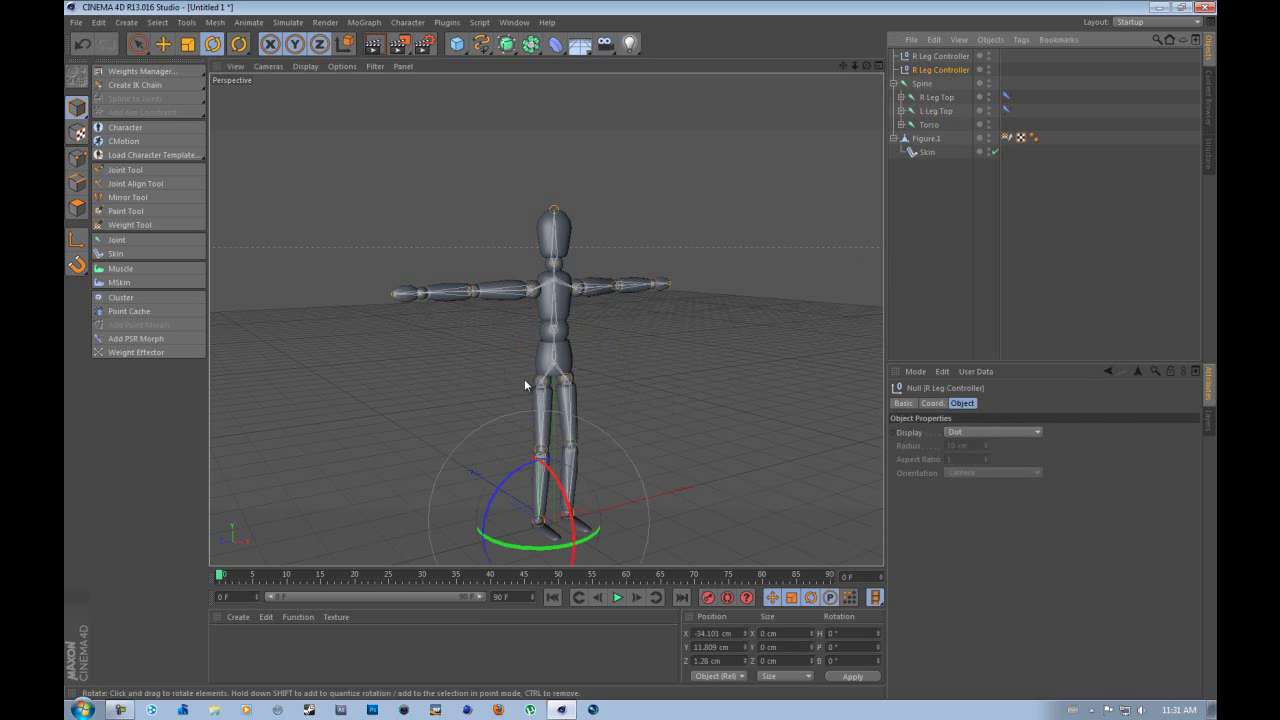
pyautogui.moveTo(572, 520); pyautogui.dragTo(578, 488)
pyautogui.hotkey('ctrl', 'z')
# Try moving the right leg's R Leg Controller with the Move tool, undo the move and clear the selection
pyautogui.keyDown('alt'); pyautogui.moveTo(660, 437); pyautogui.dragTo(220, 268, button='right'); pyautogui.keyUp('alt')
pyautogui.click(163, 43)
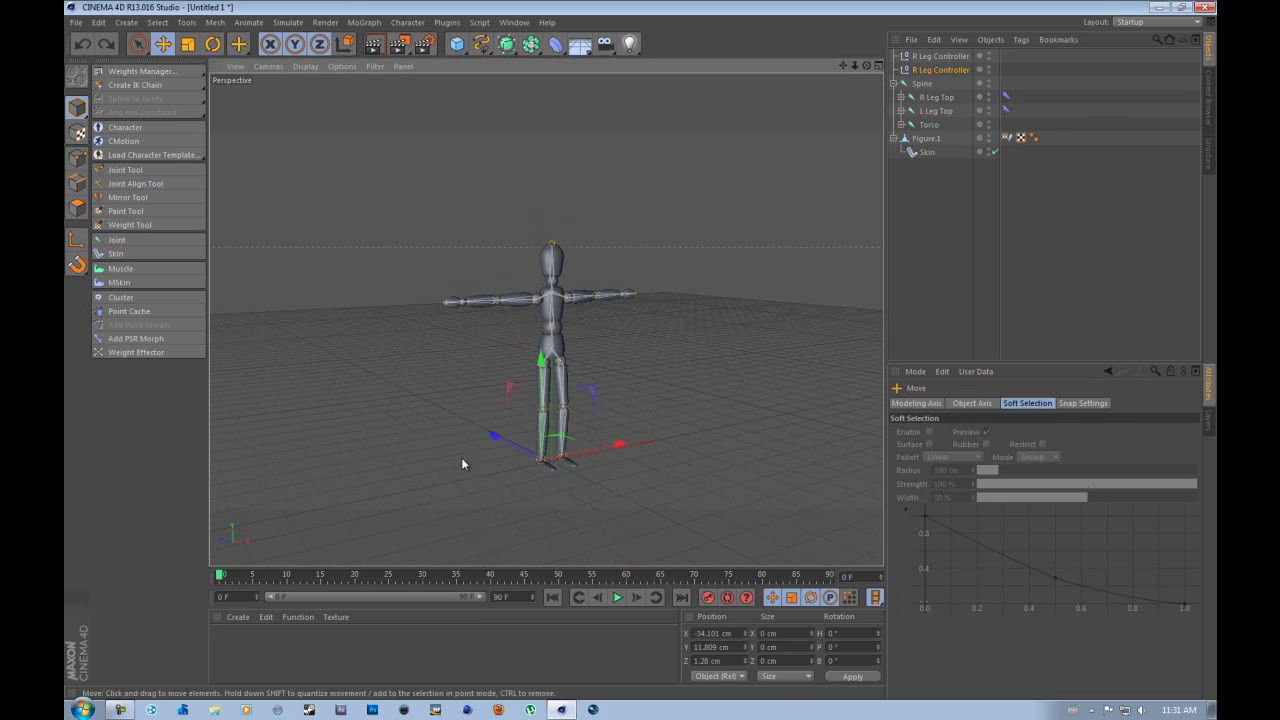
pyautogui.moveTo(524, 434); pyautogui.dragTo(690, 484)
pyautogui.hotkey('ctrl', 'z')
pyautogui.click(852, 298)
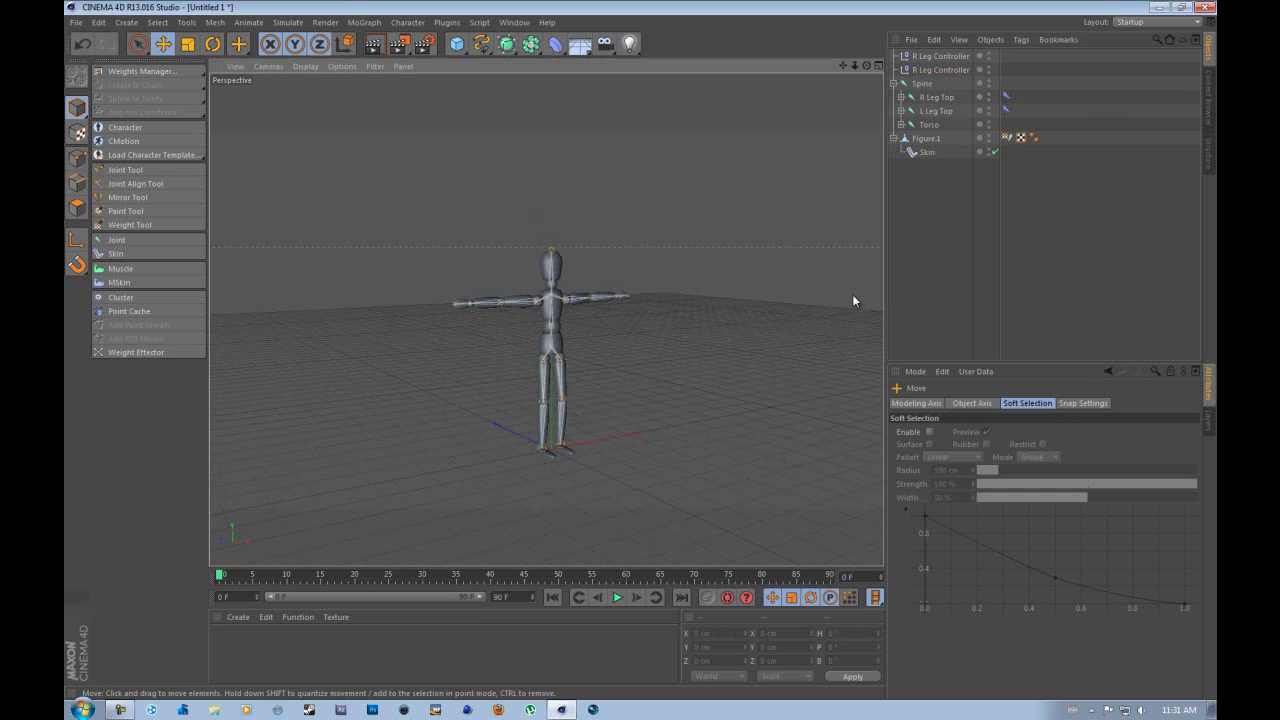
pyautogui.scroll(4, 853, 290)
pyautogui.moveTo(867, 67); pyautogui.dragTo(641, 356)
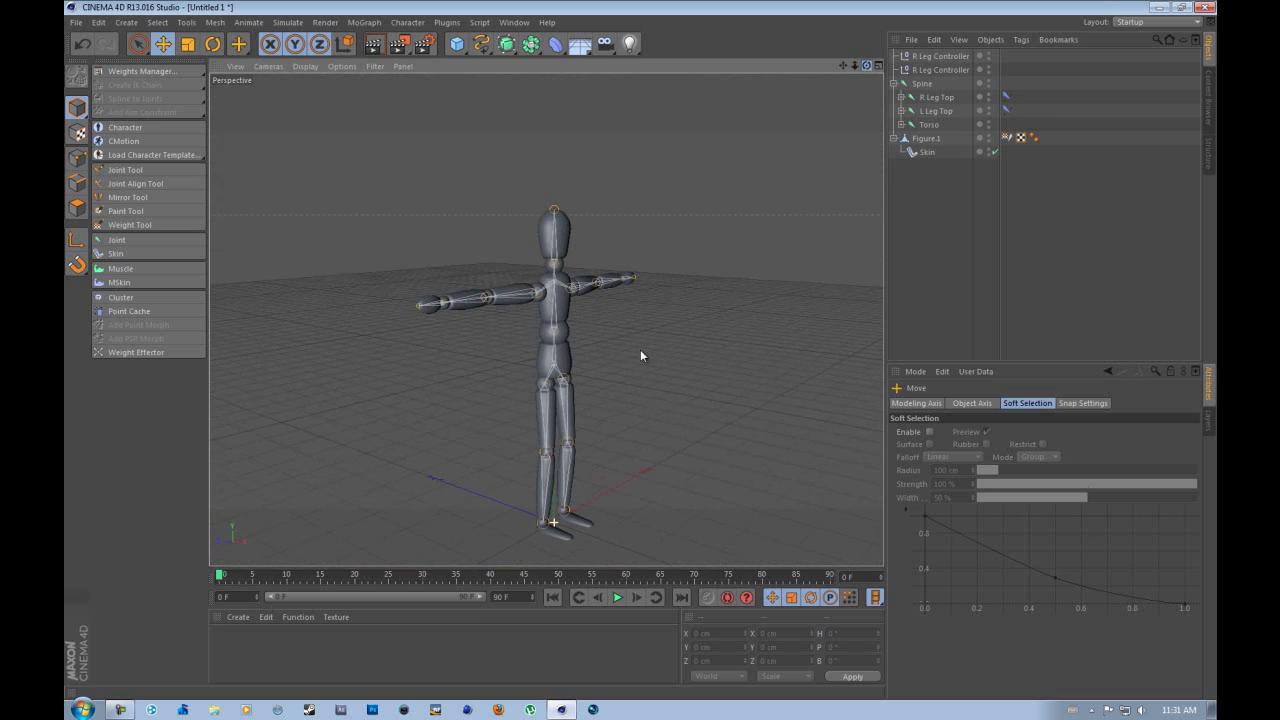
pyautogui.click(118, 711)
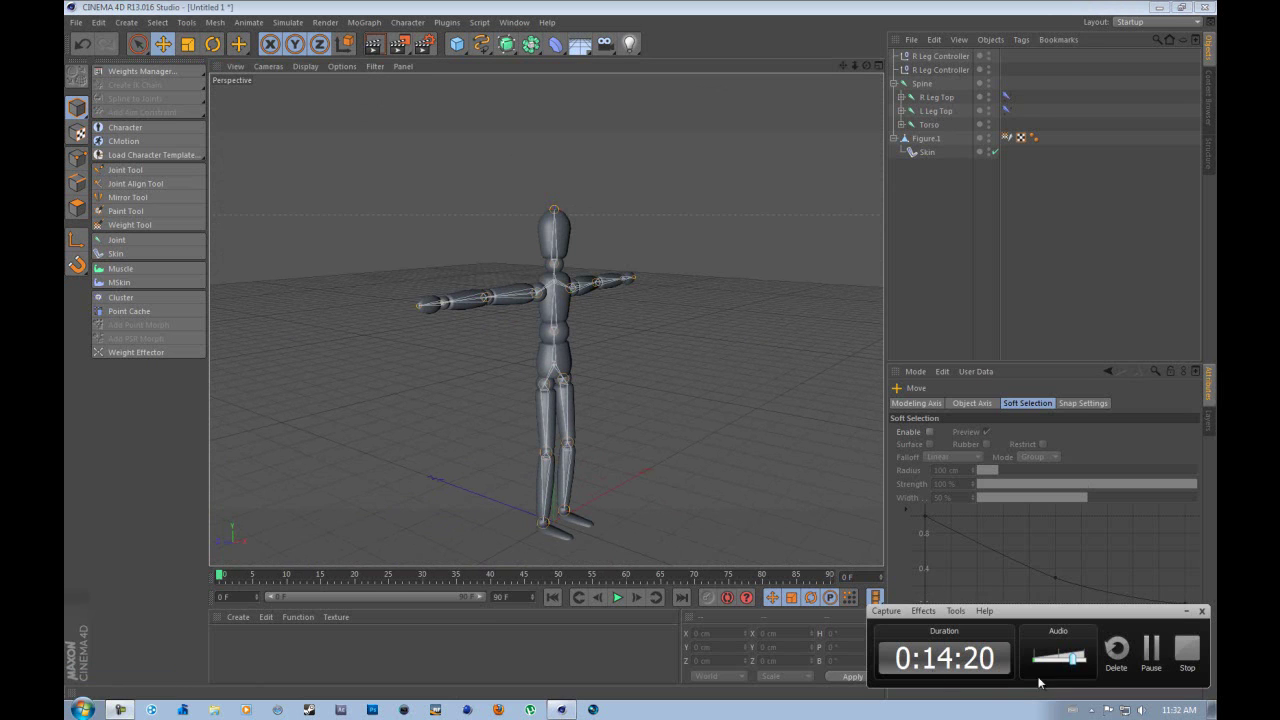